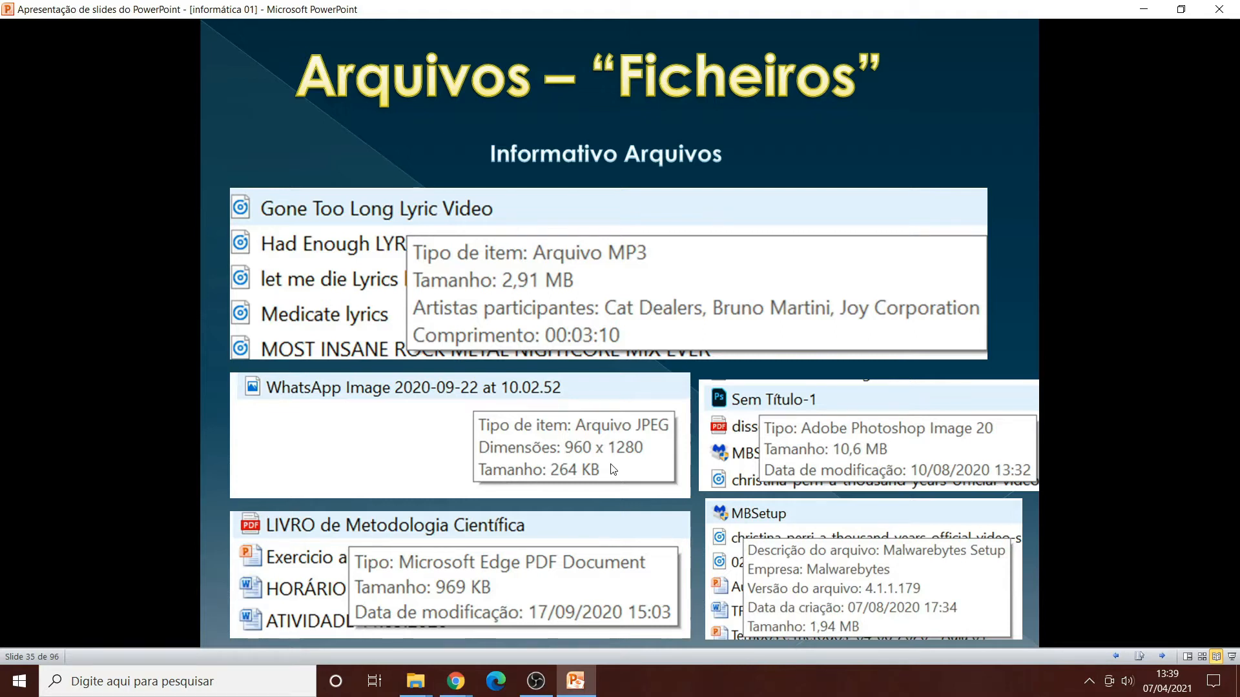
Switch to the Google Meet call, open its chat to check for messages, and return to the PowerPoint slideshow.
left_click(468, 688)
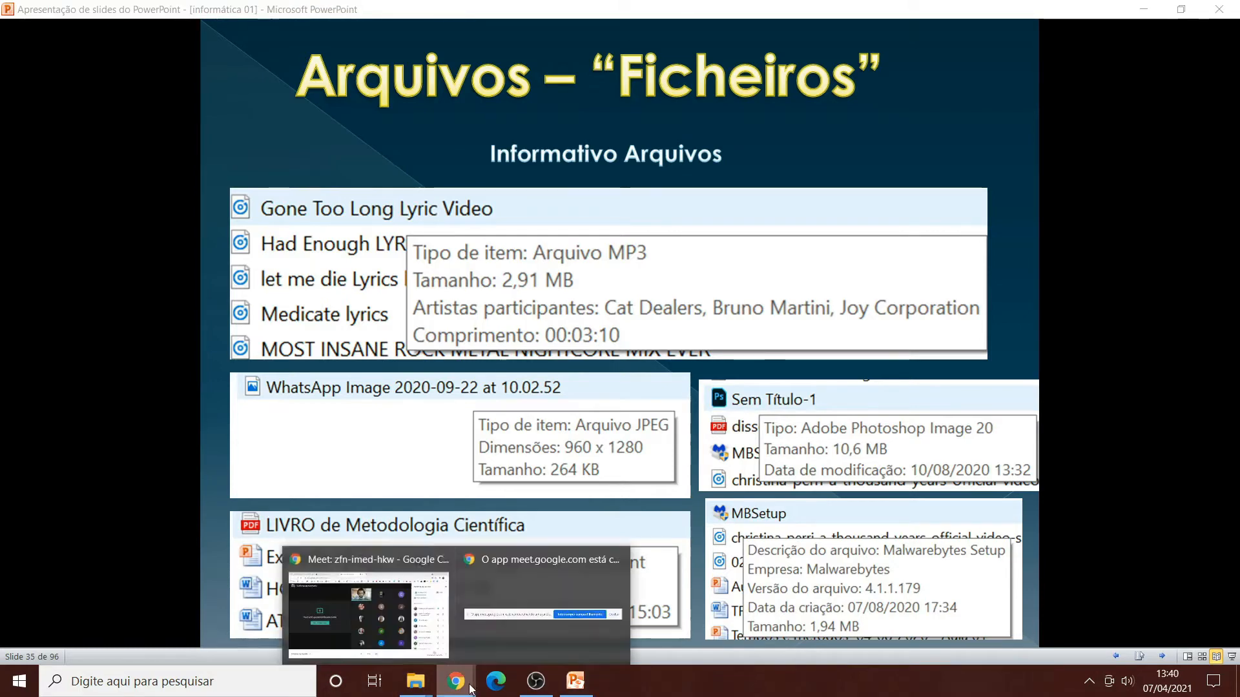
left_click(420, 600)
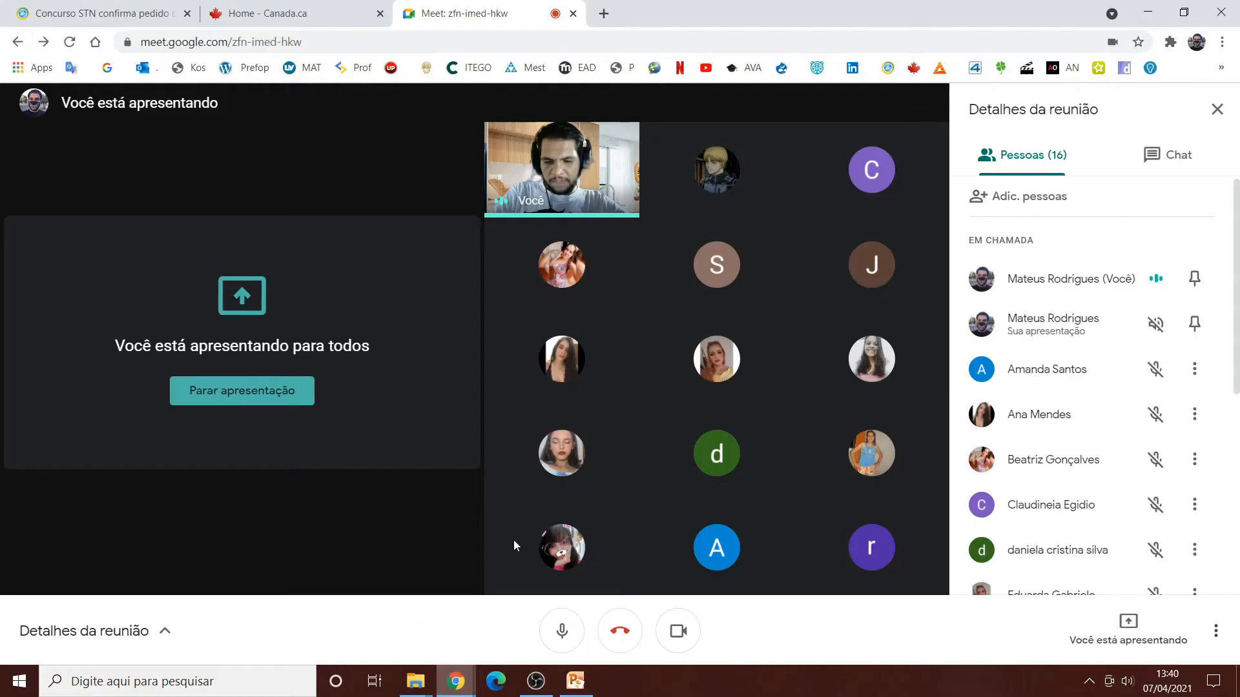
left_click(1158, 162)
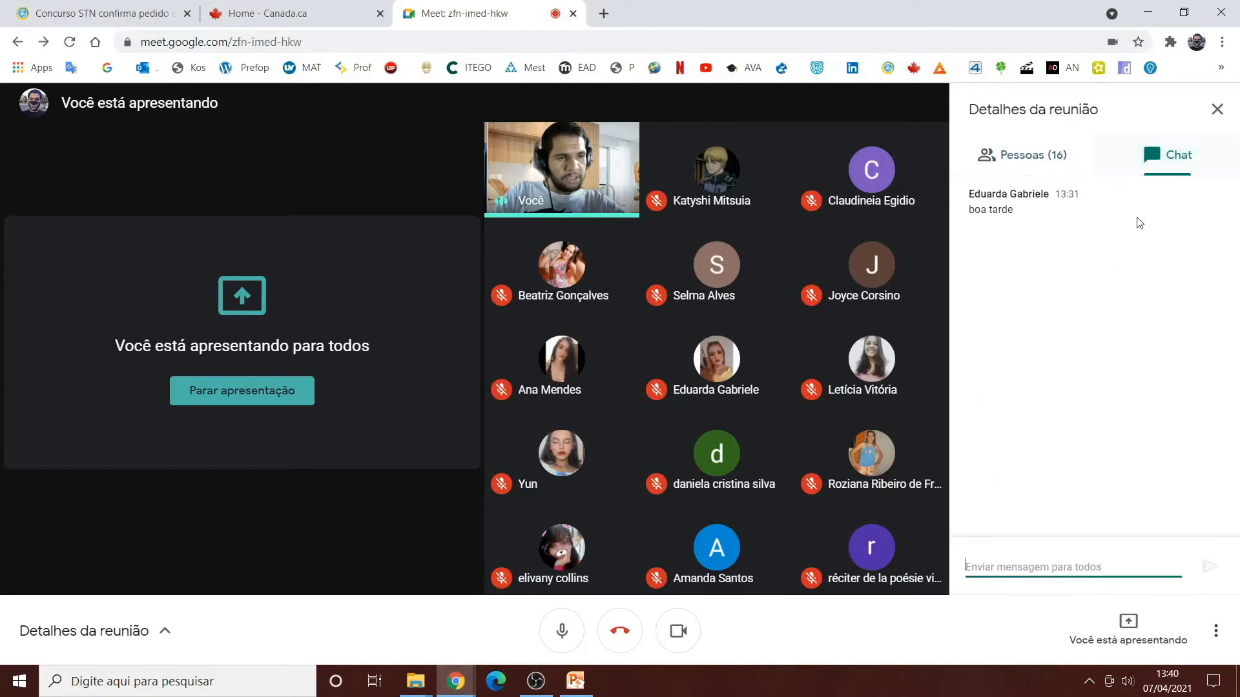
left_click(573, 682)
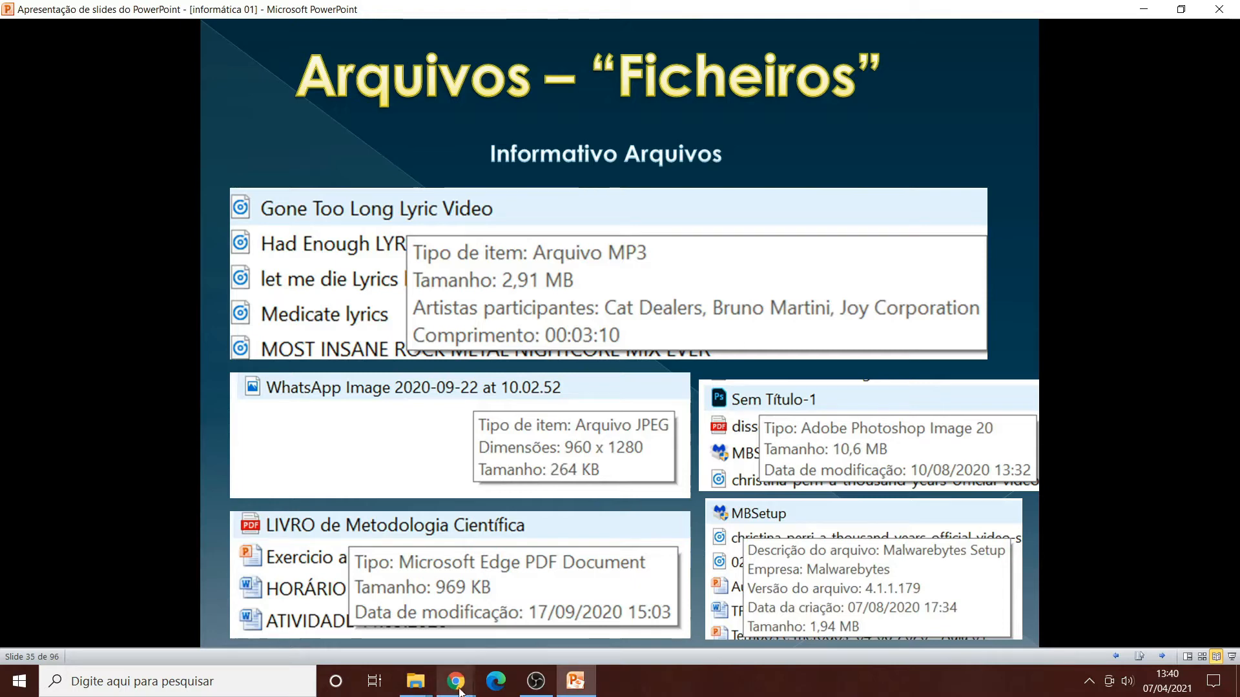
Admit the person waiting to join the Google Meet call and return to the PowerPoint slideshow.
left_click(371, 644)
left_click(783, 180)
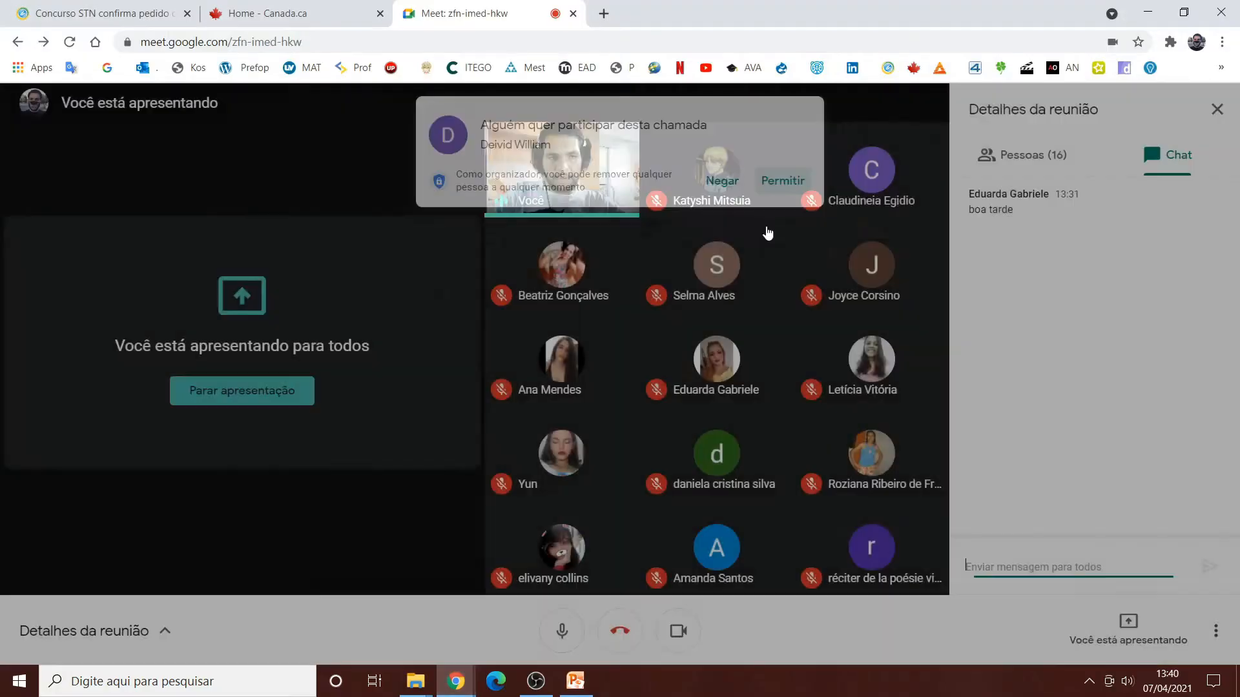
left_click(574, 681)
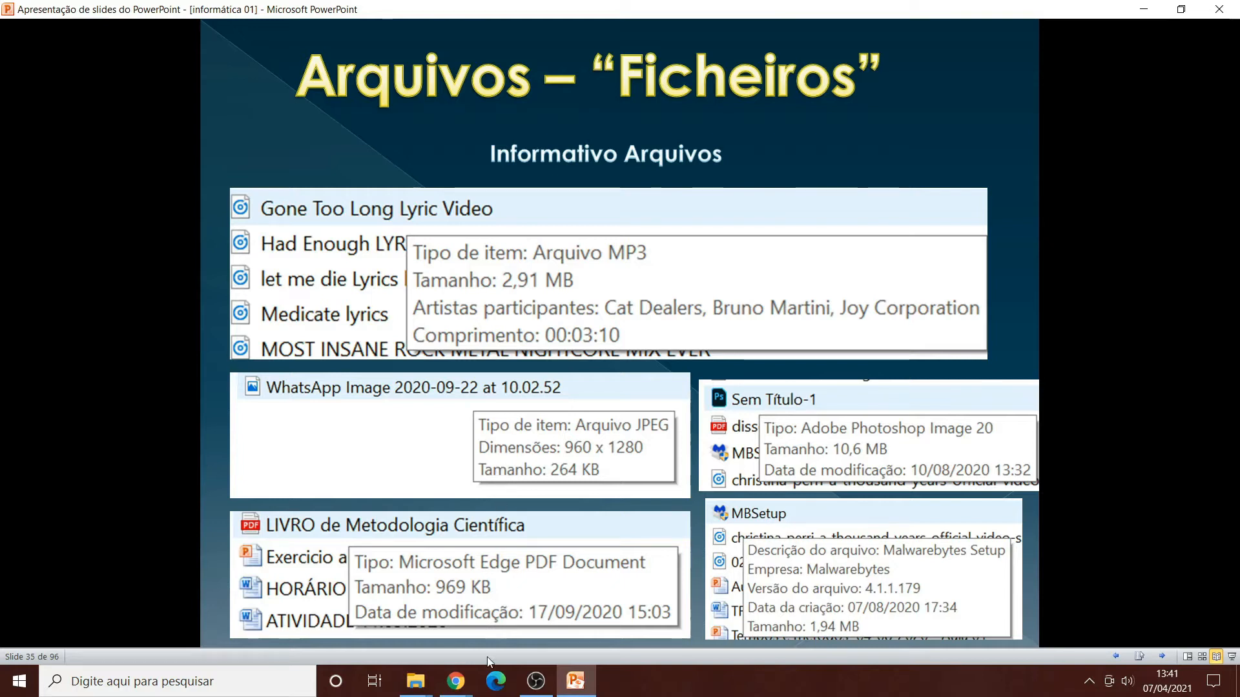
Check the participants in the Google Meet call, return to the PowerPoint slideshow and advance it to slide 36.
mouse_move(456, 681)
left_click(388, 614)
mouse_move(700, 375)
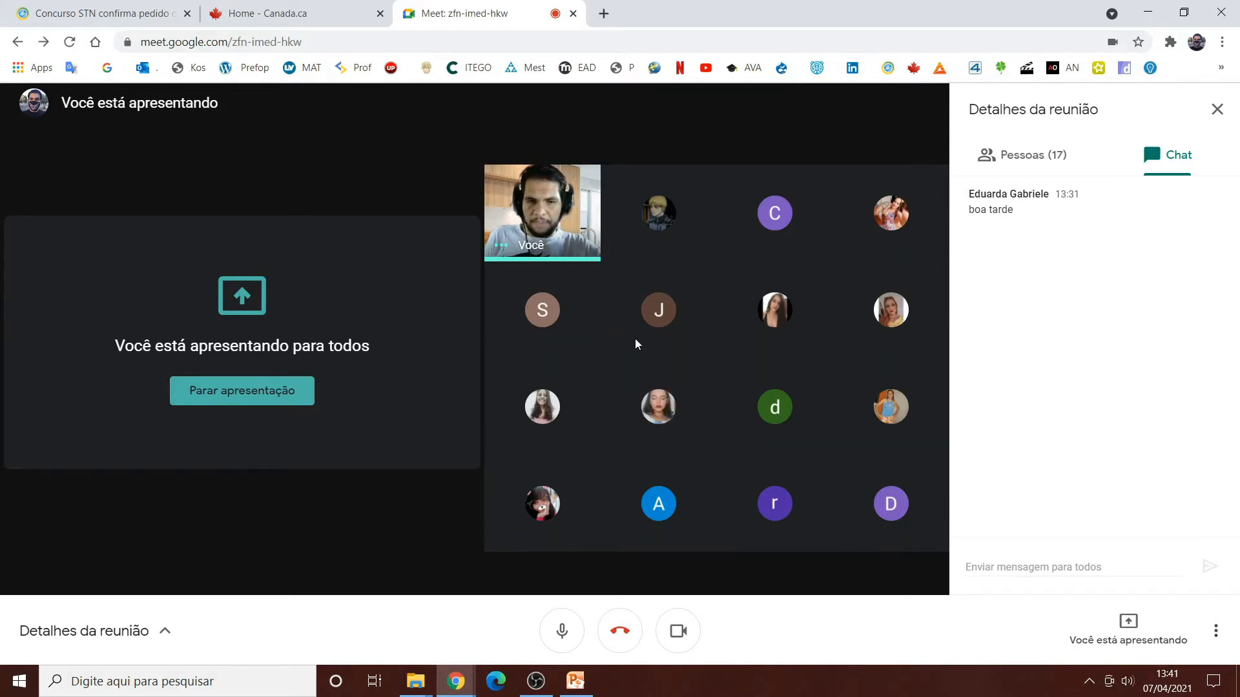
mouse_move(661, 312)
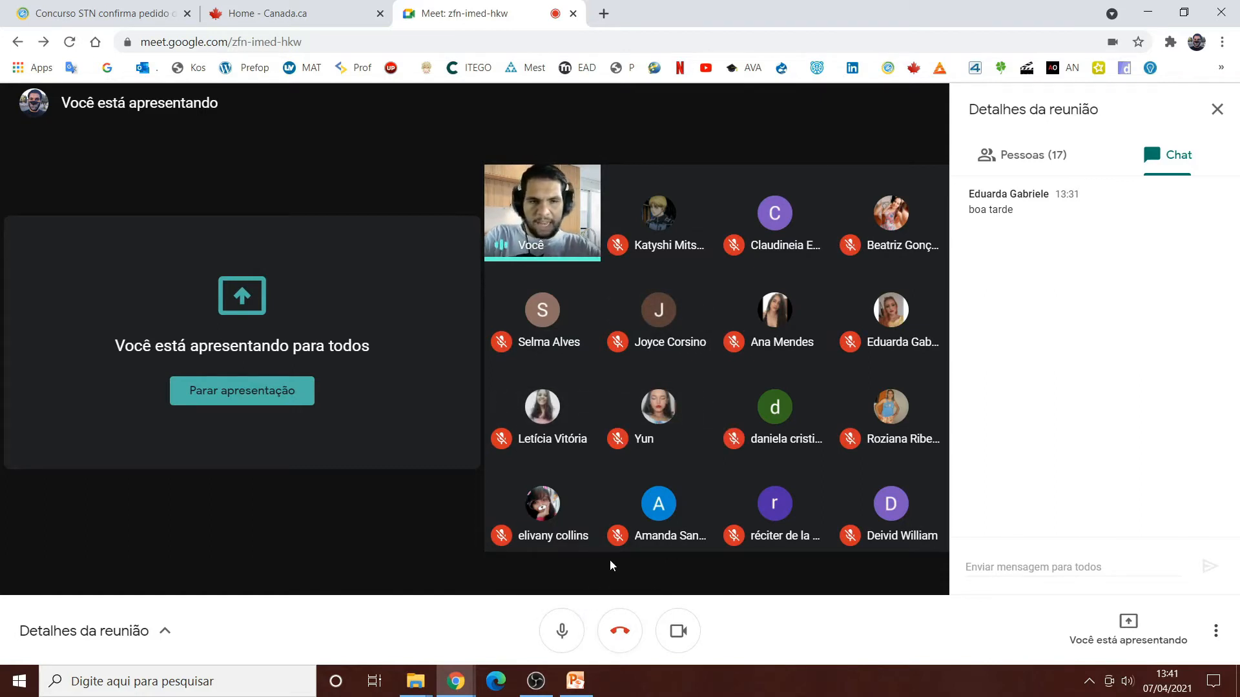
mouse_move(552, 521)
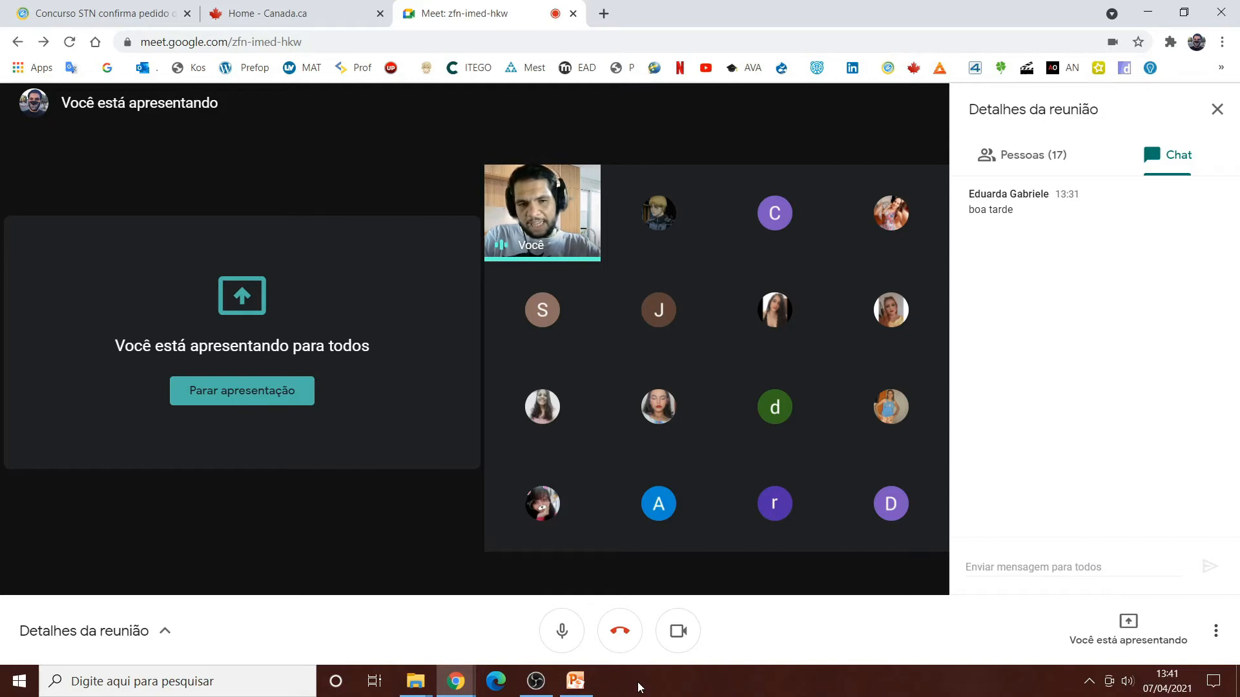
left_click(591, 688)
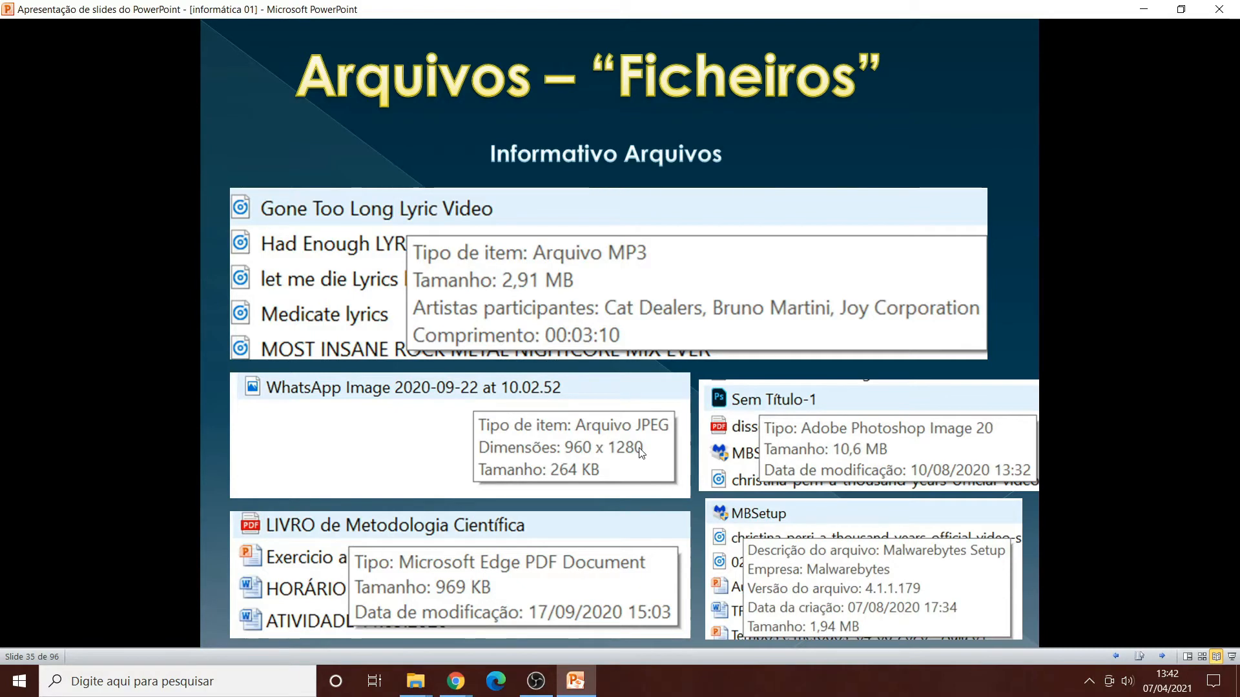
left_click(641, 452)
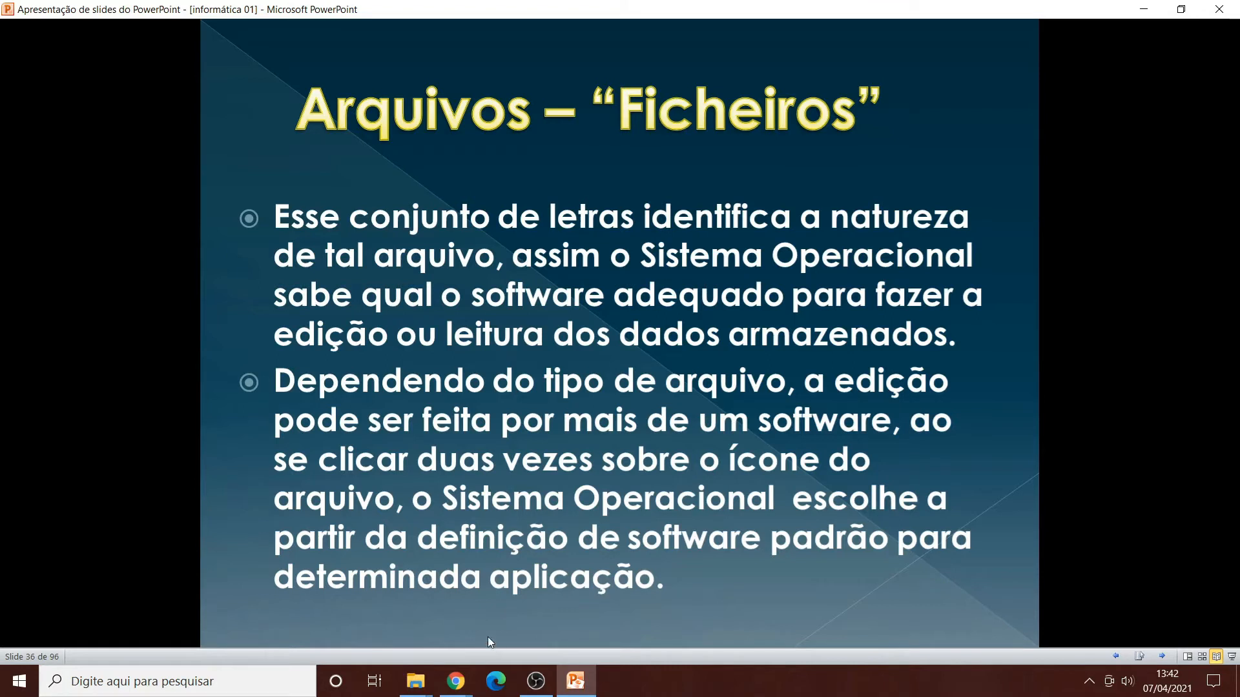
Switch to the Google Meet call and stop the current screen presentation.
left_click(456, 682)
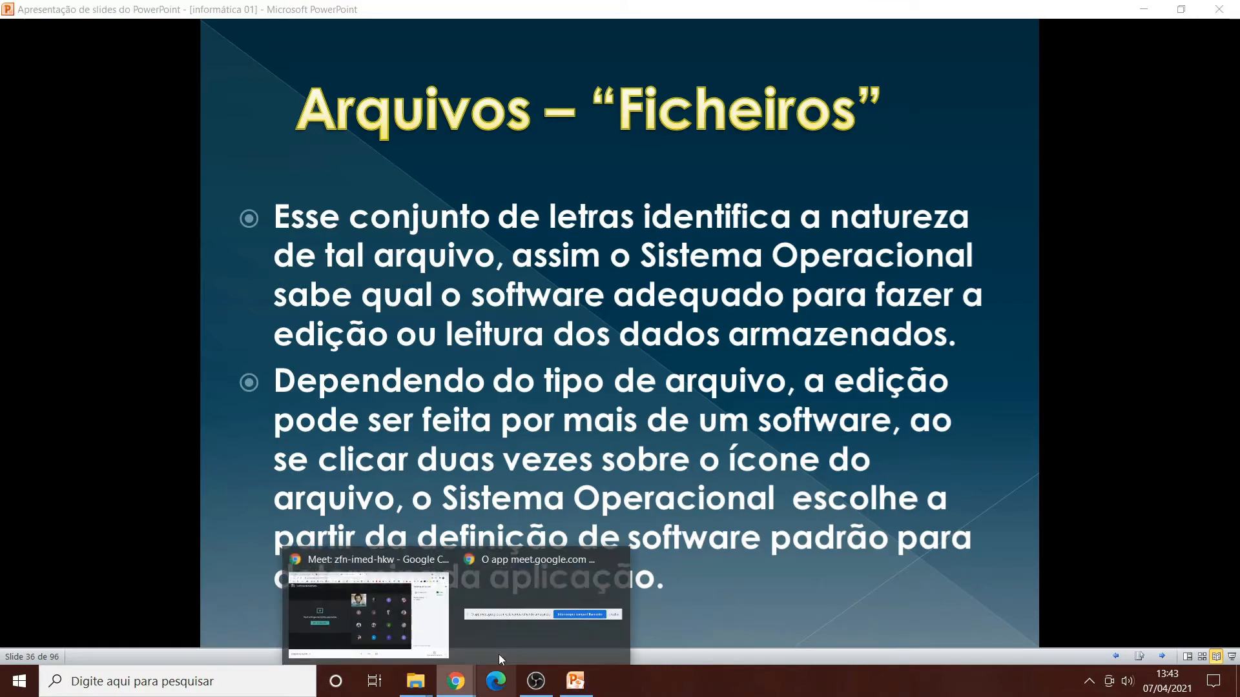
left_click(368, 614)
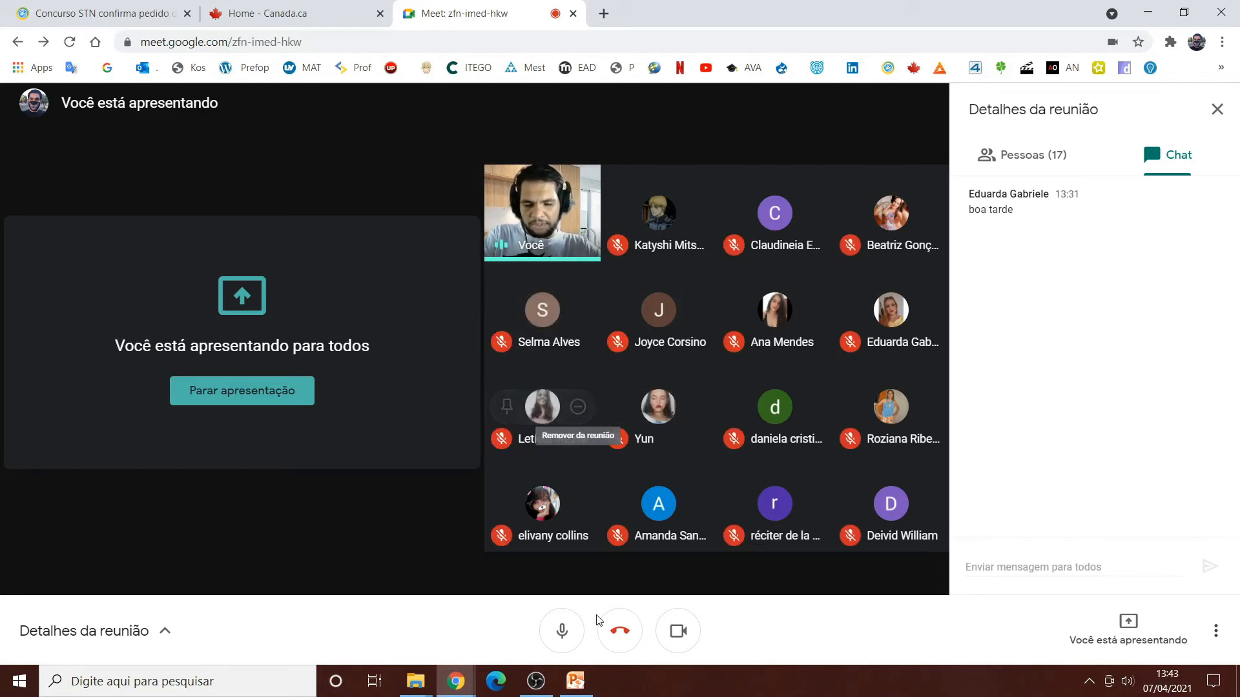
left_click(1140, 638)
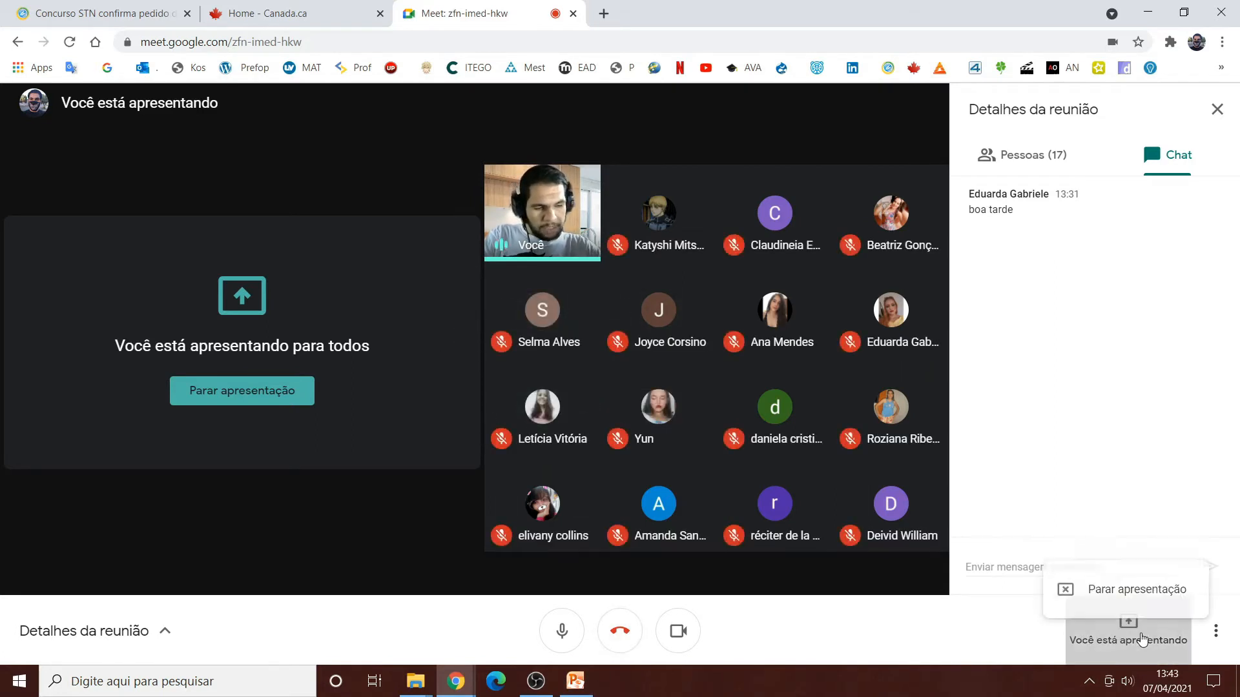
left_click(1117, 557)
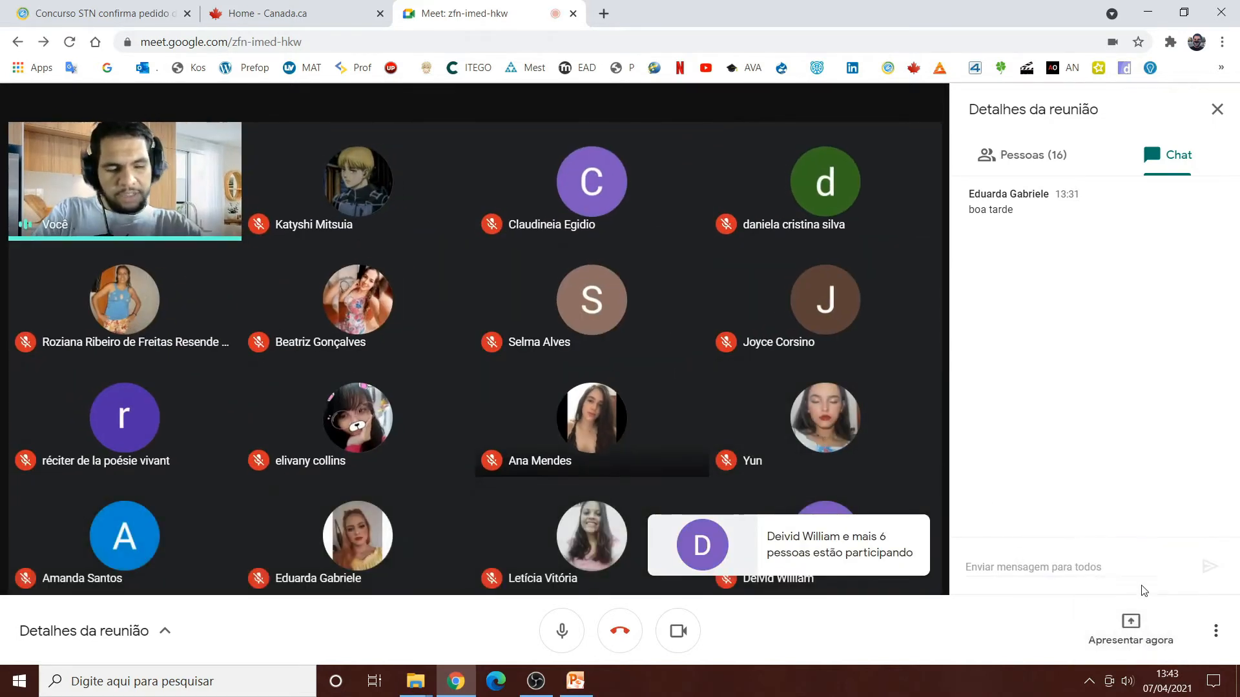
Present the entire screen in the Meet call and hide the screen-sharing notice over the PowerPoint slideshow.
left_click(1140, 628)
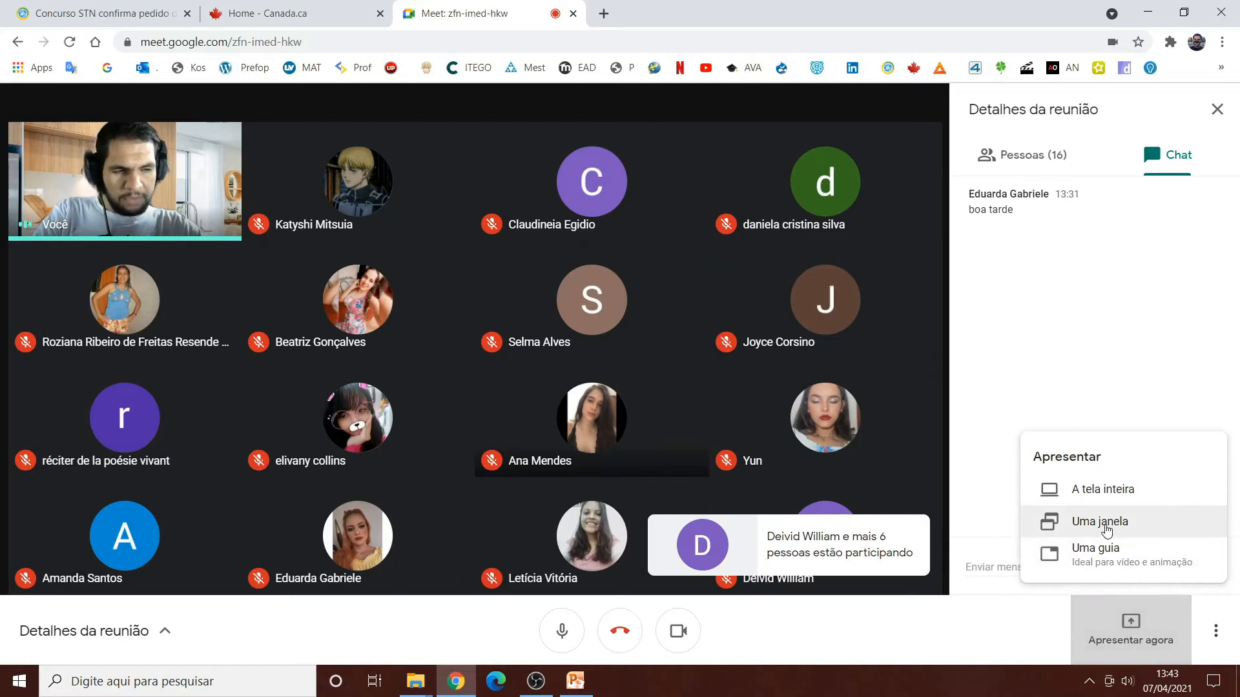
left_click(1102, 503)
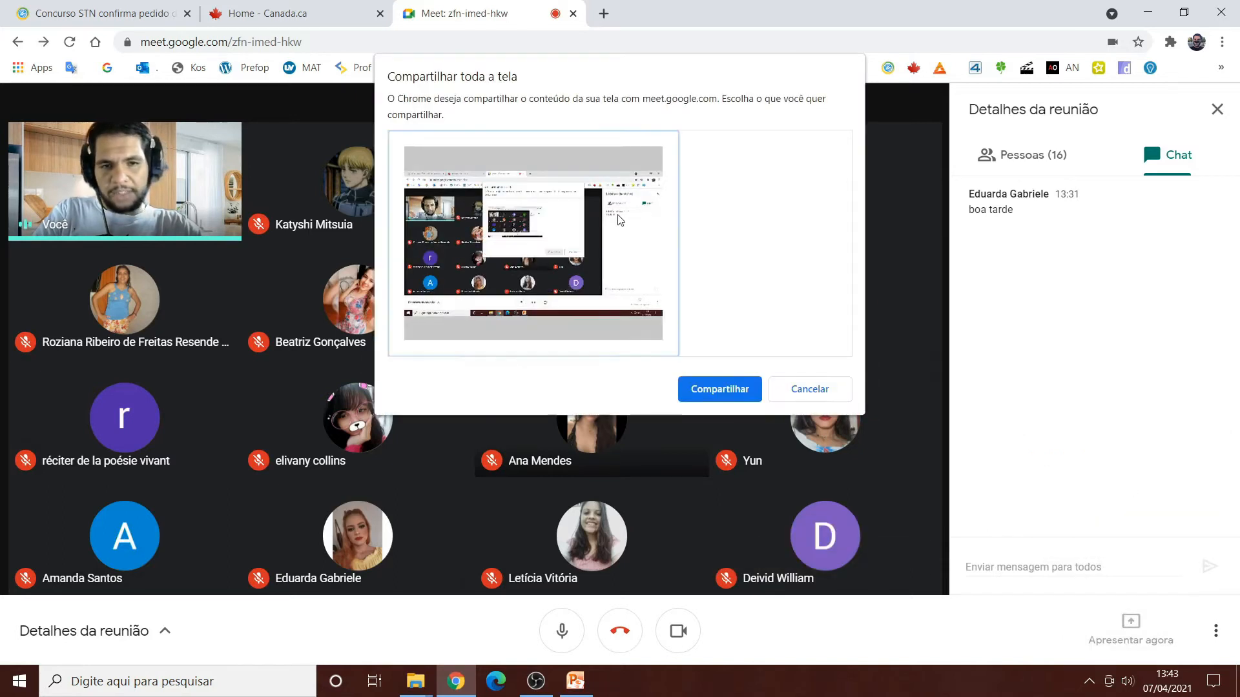
left_click(707, 389)
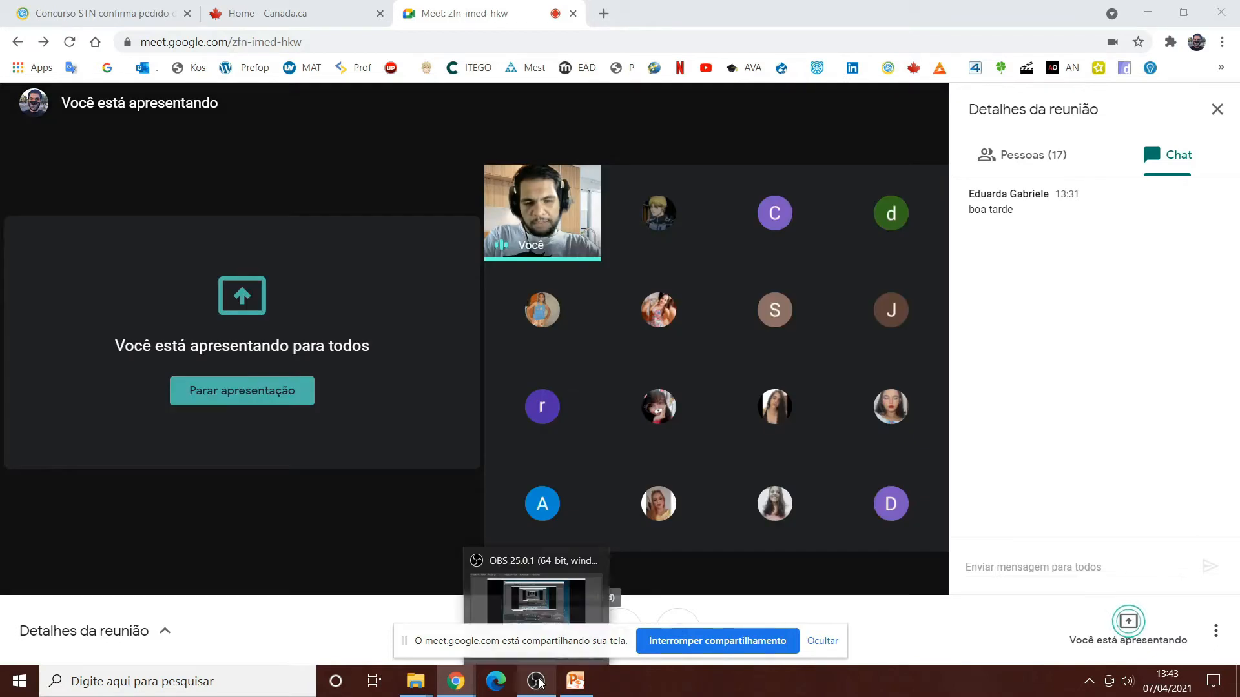
left_click(576, 681)
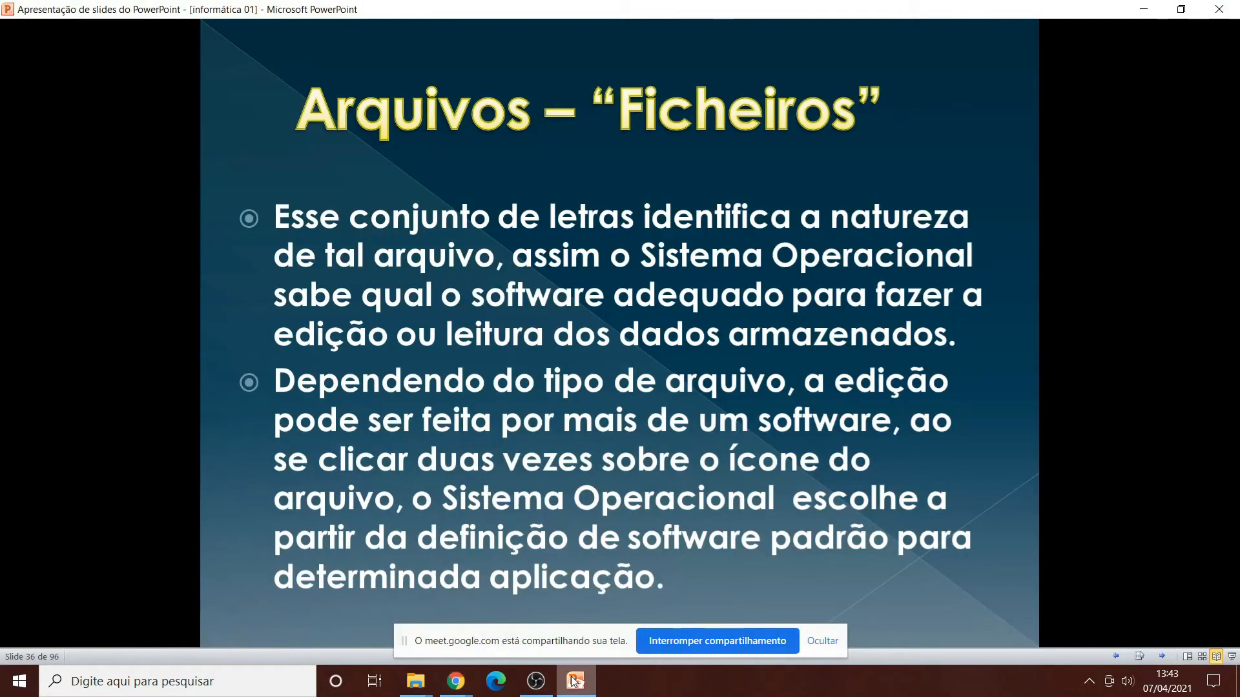
left_click(588, 679)
left_click(822, 641)
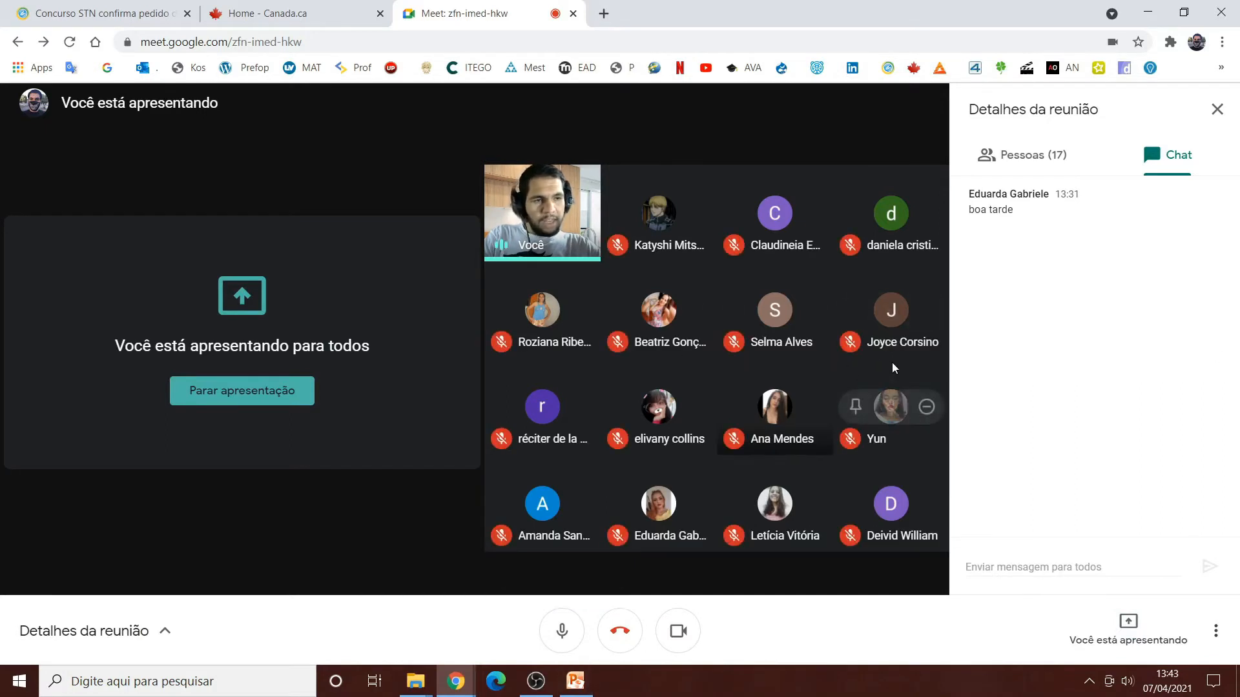
Minimize the browser and the open File Explorer windows to expose the Windows desktop.
left_click(1144, 15)
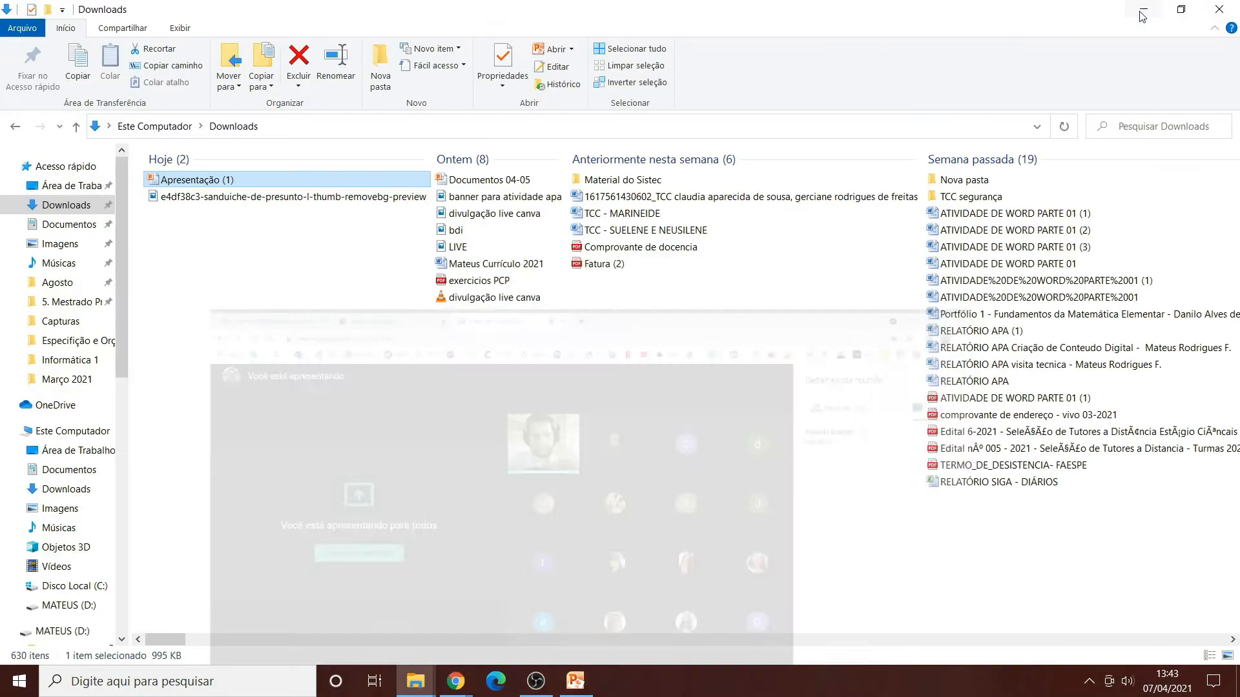
left_click(1149, 14)
left_click(1142, 11)
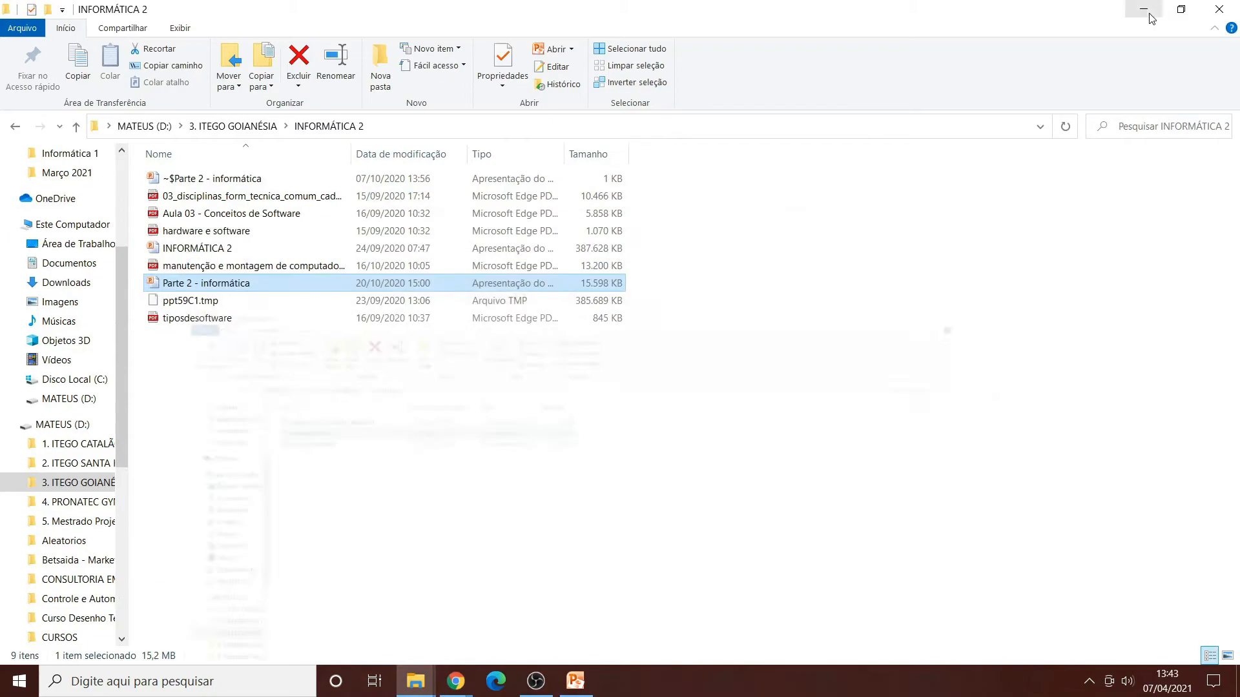
left_click(1138, 12)
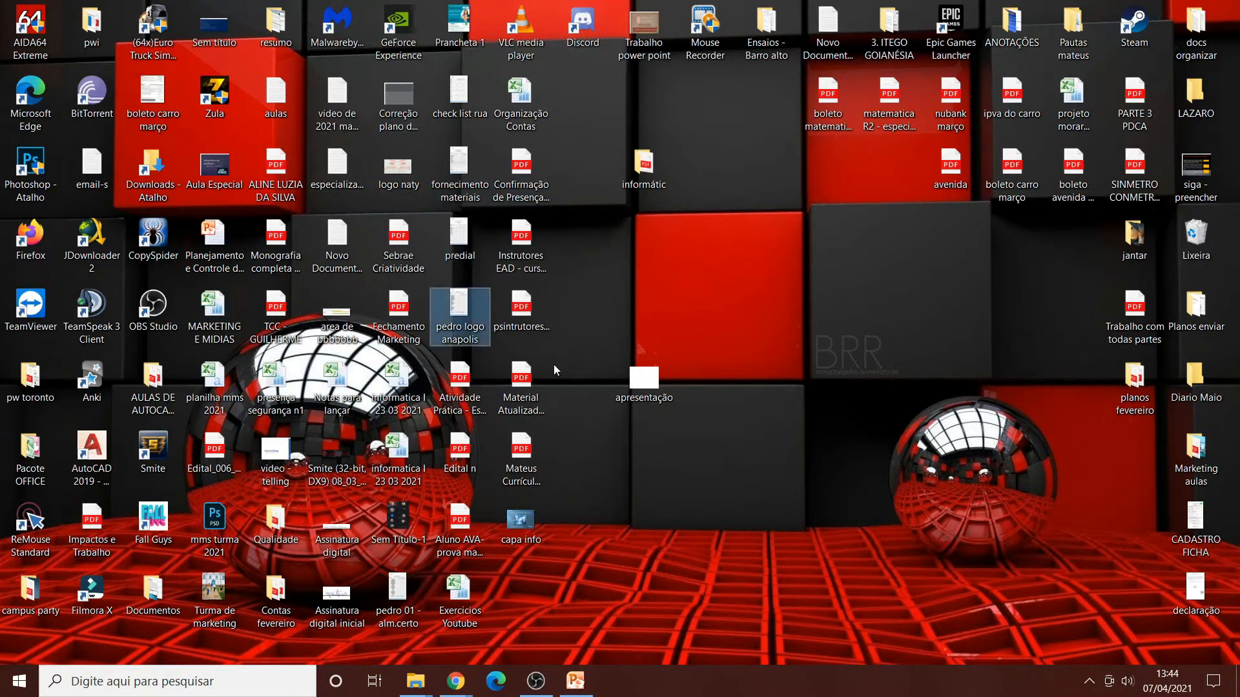
Admit the person waiting to join the Google Meet call and return to the Windows desktop.
mouse_move(455, 672)
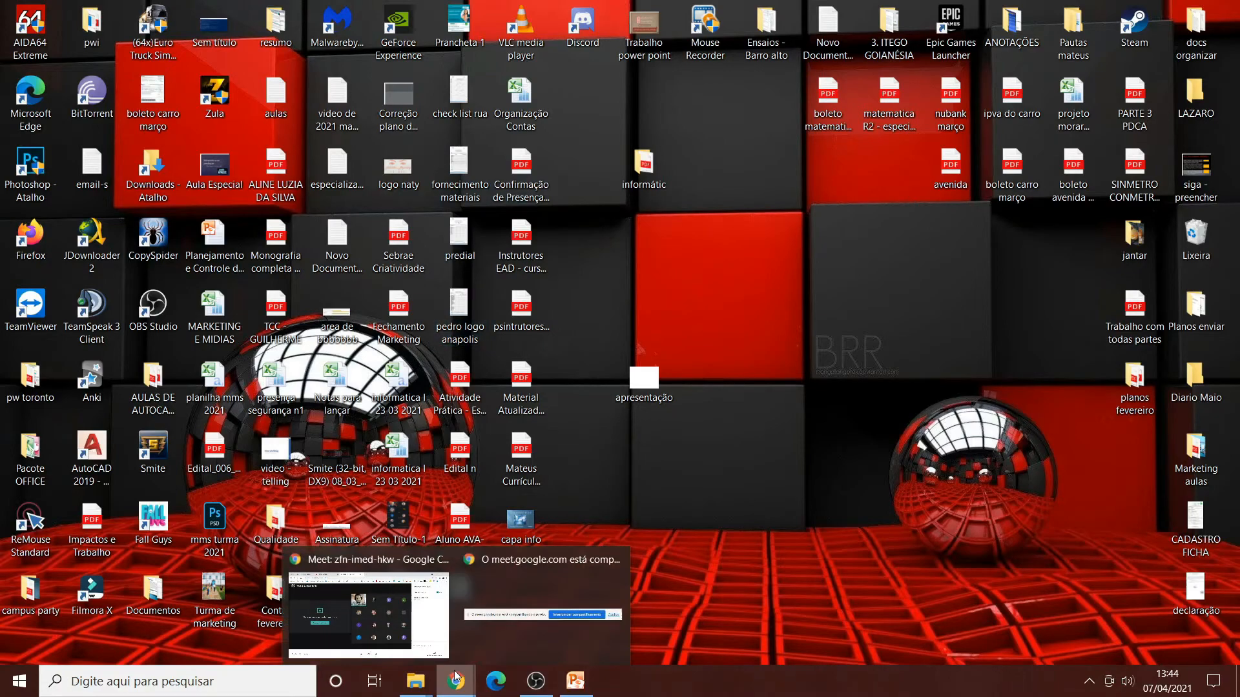
left_click(386, 611)
left_click(784, 180)
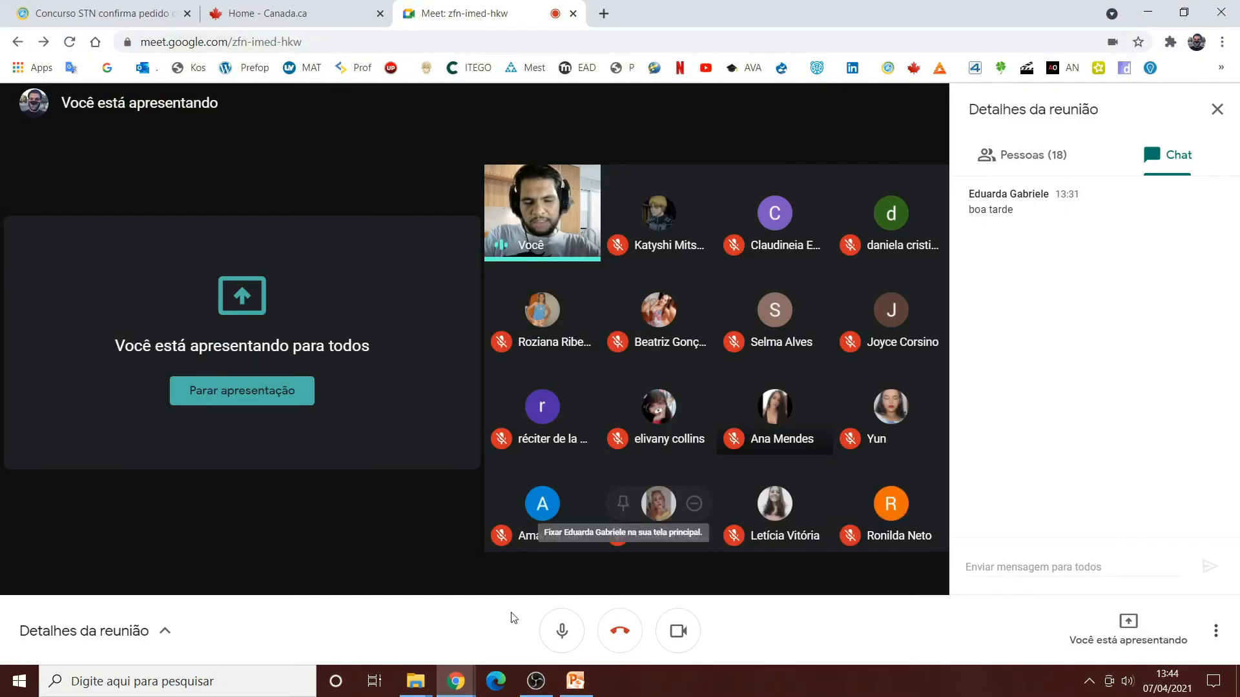
mouse_move(456, 680)
key("super+d")
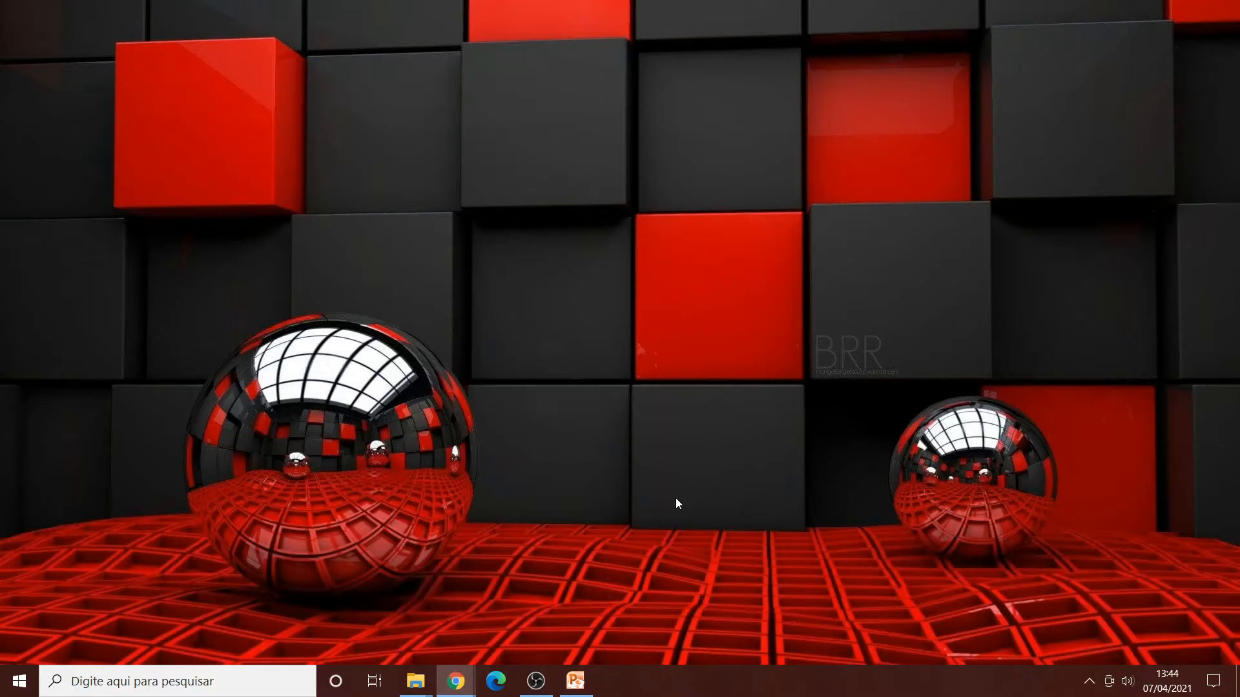
left_click(808, 354)
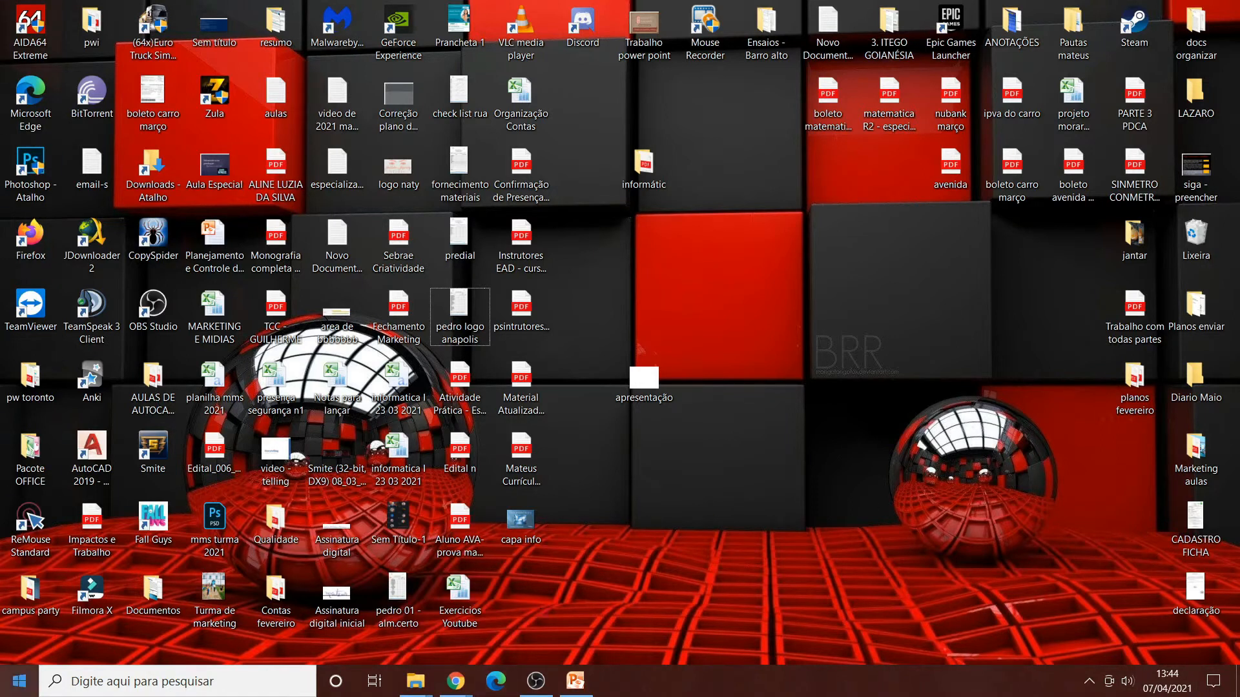
Search Windows for "compu" and open Meu computador from the results.
left_click(117, 678)
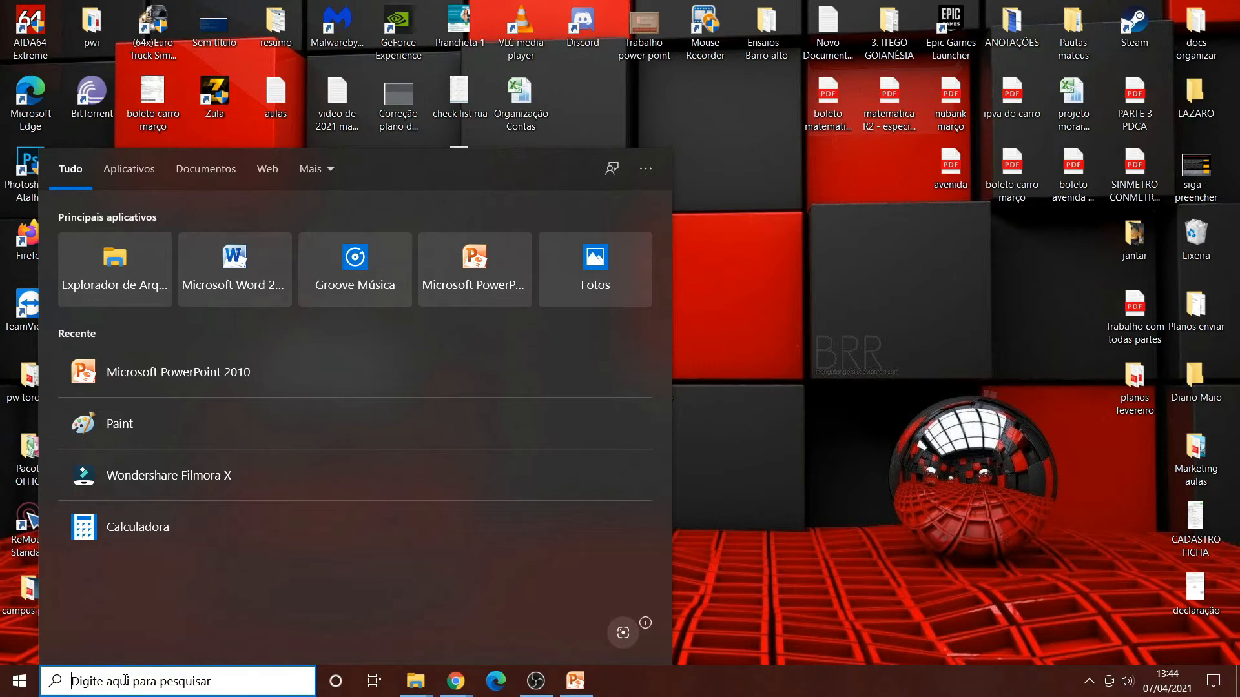
type("dow")
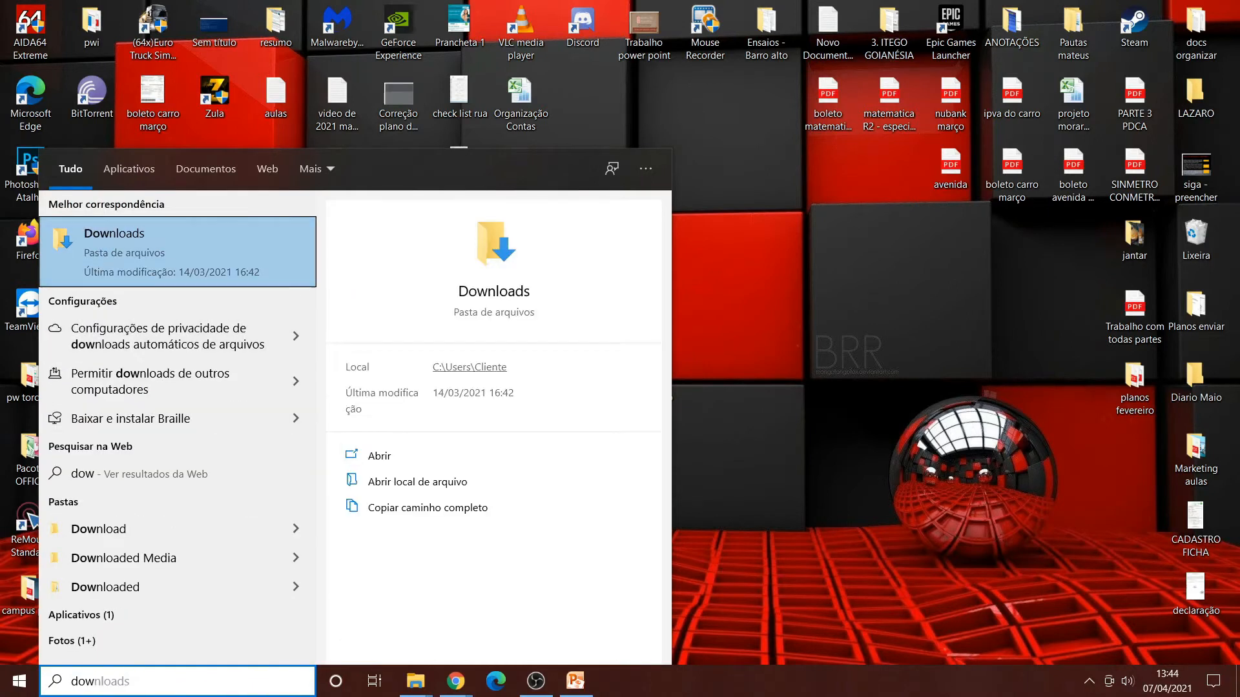
left_click_drag(132, 682, 64, 684)
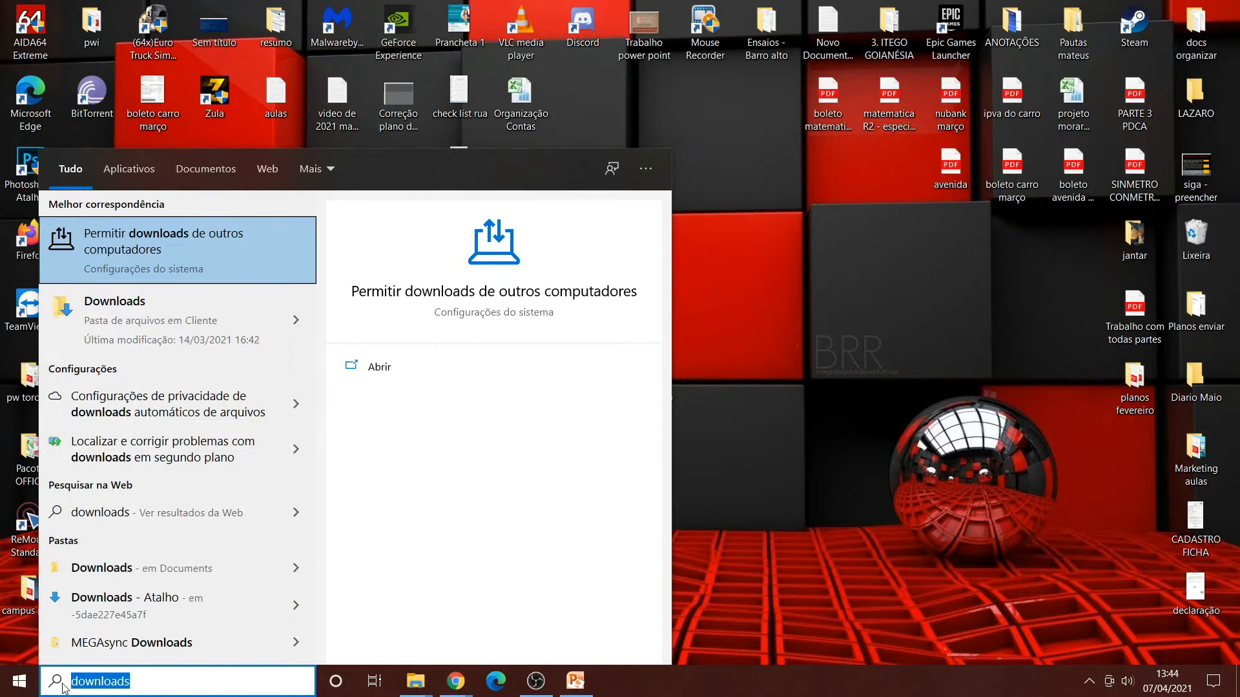
type("cp")
key("BackSpace")
type("ompu")
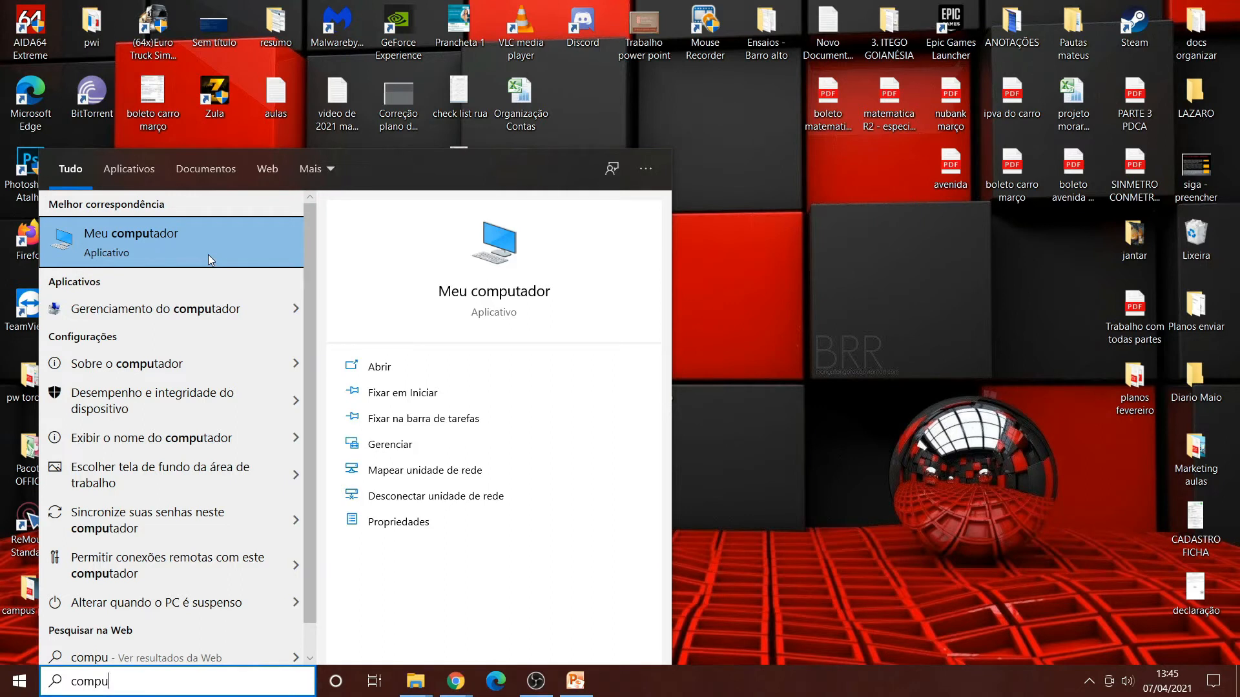
left_click(177, 257)
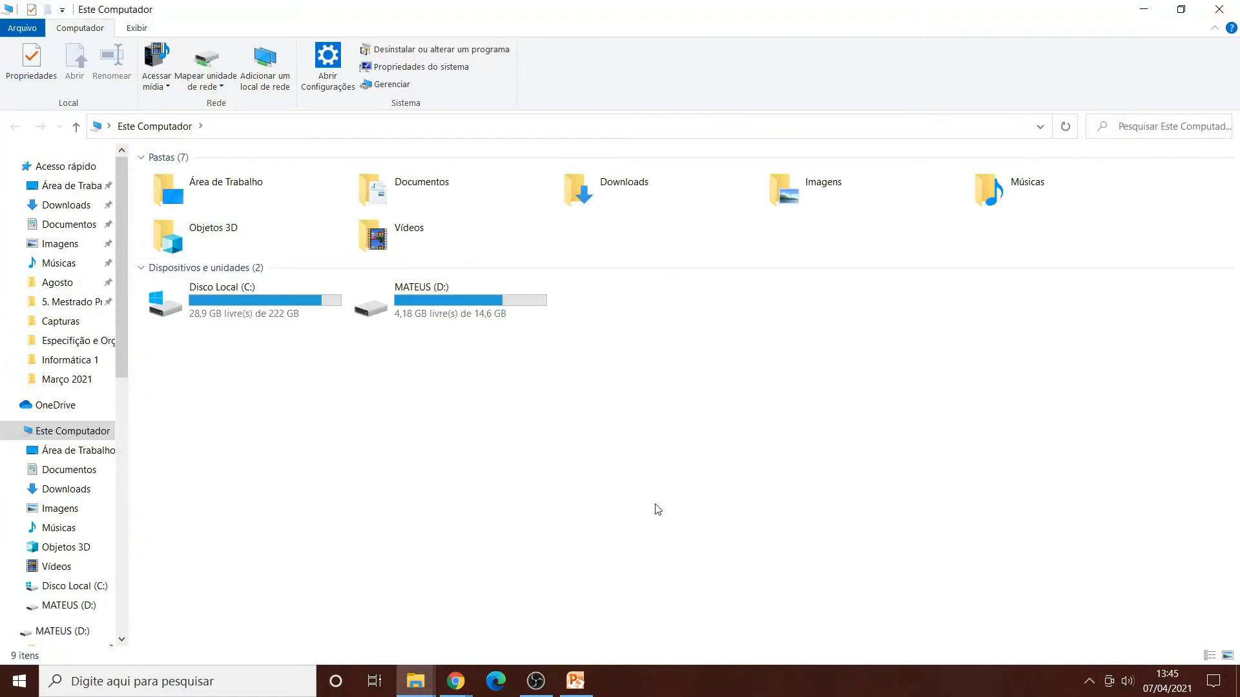
Switch to Google Meet and let another waiting participant into the call.
mouse_move(456, 680)
left_click(368, 594)
left_click(785, 180)
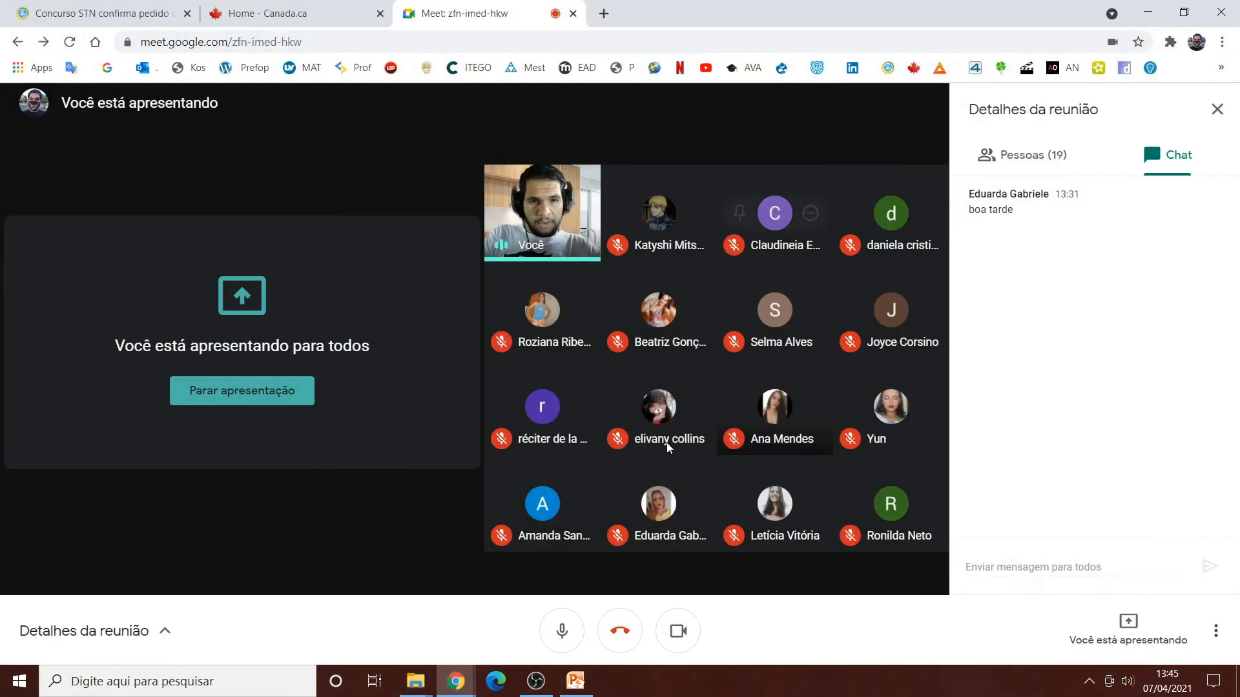
Switch from Google Meet to the File Explorer window showing Este Computador.
key("alt+Tab")
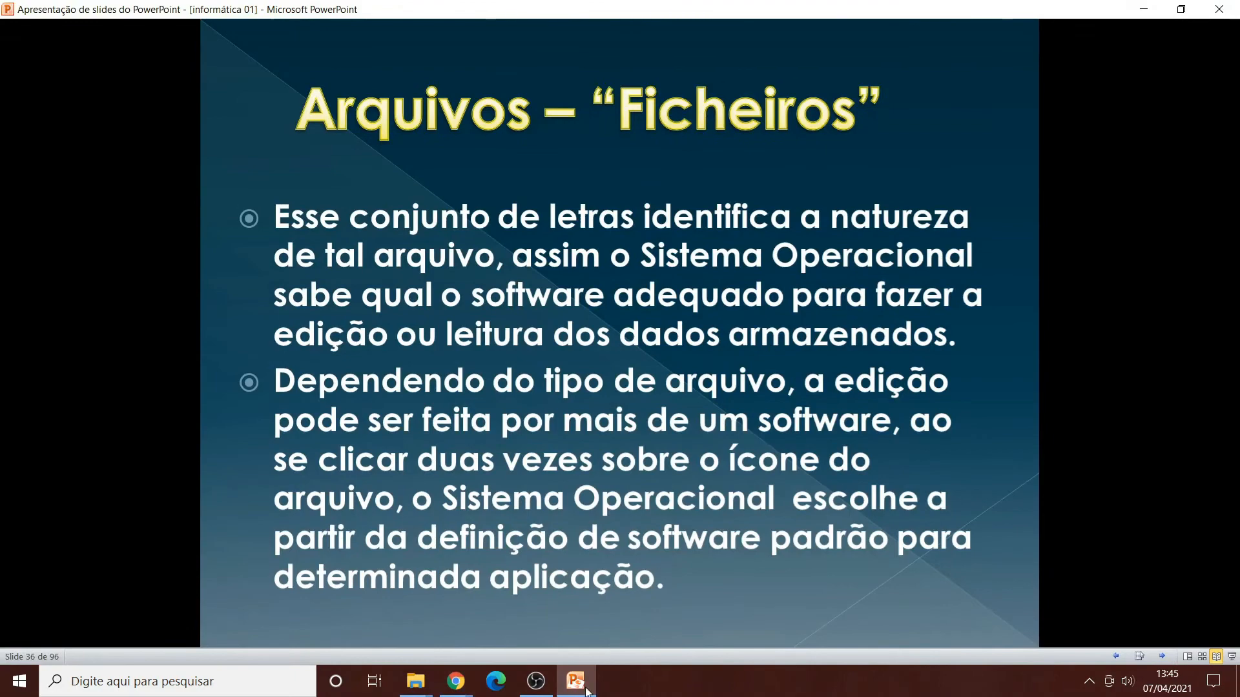
key("alt+Tab")
mouse_move(431, 692)
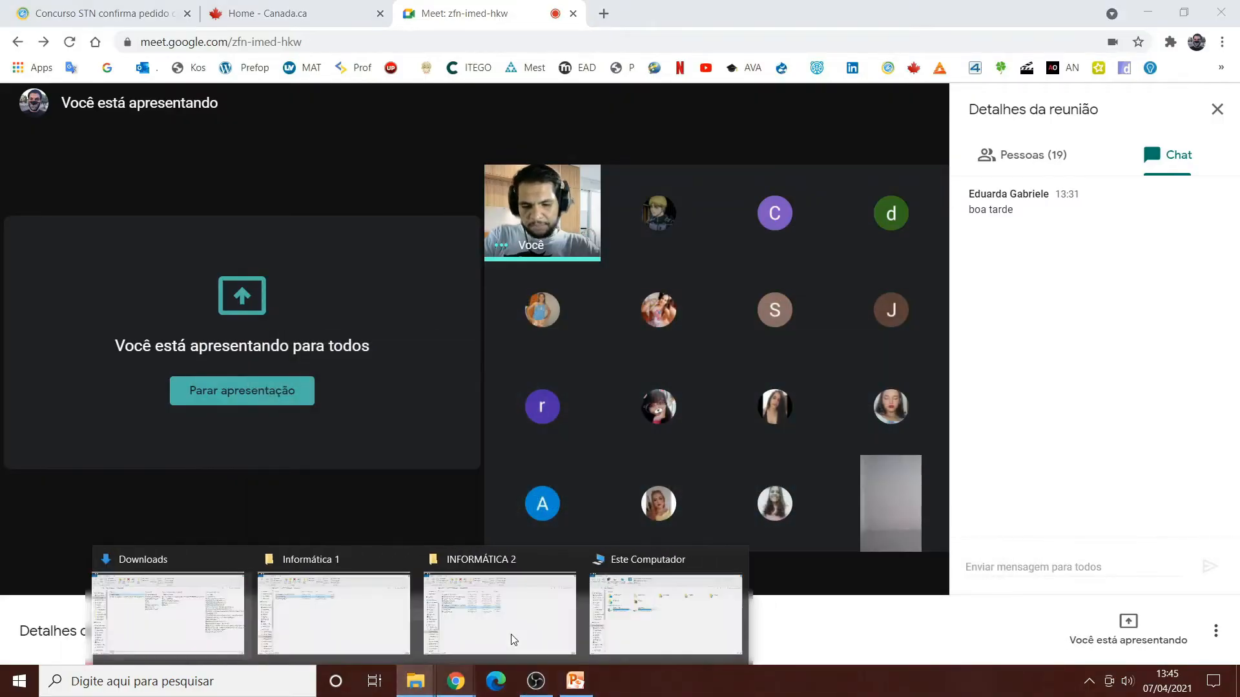
left_click(574, 557)
left_click(486, 558)
left_click(402, 557)
left_click(405, 619)
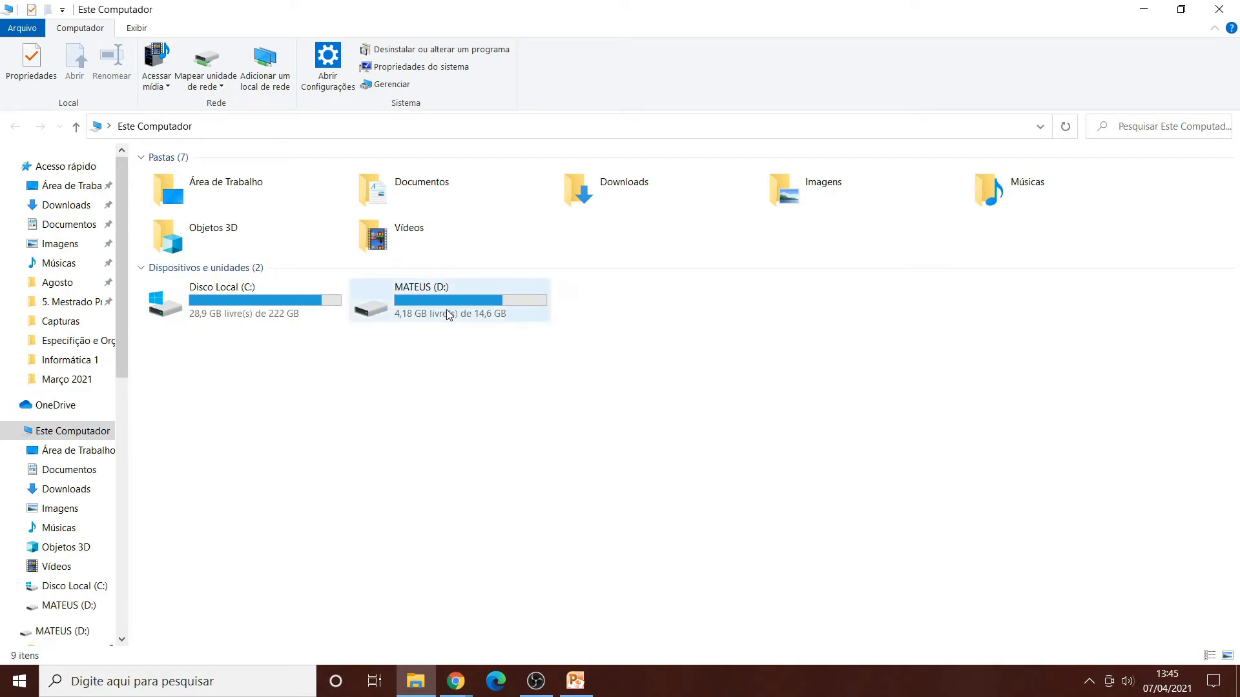
Open the computer's properties, review the Windows edition, processor and memory information, and close the Sistema window.
right_click(518, 418)
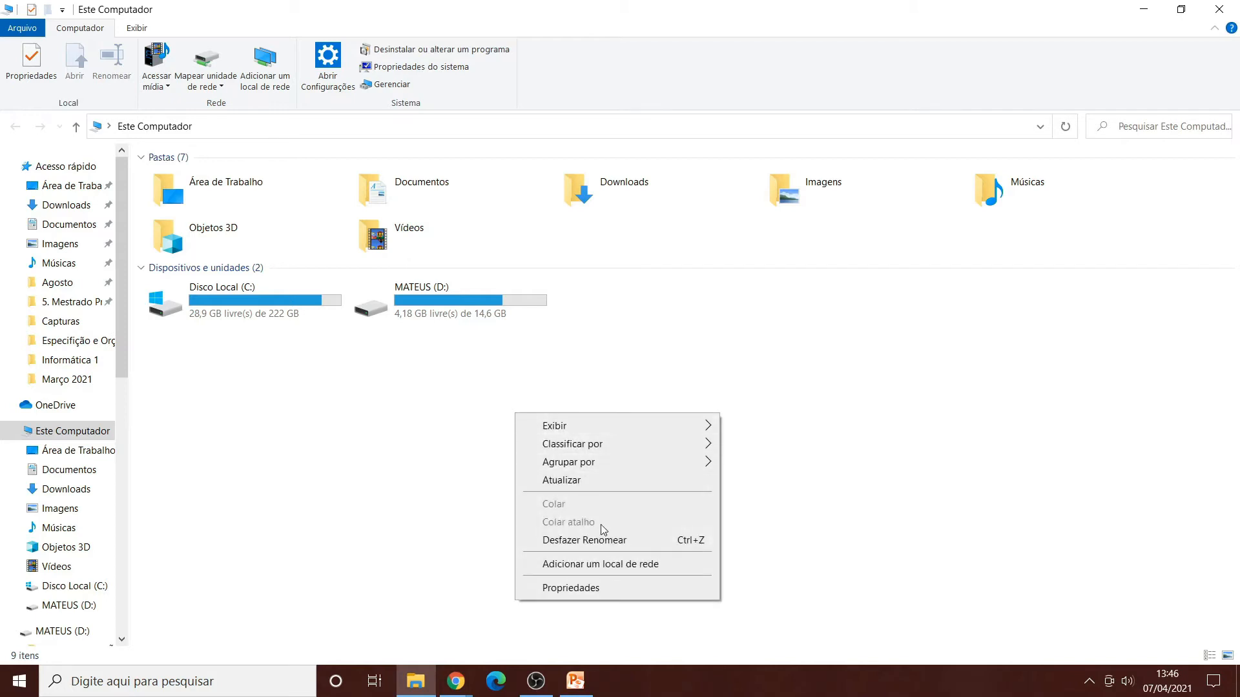
left_click(596, 589)
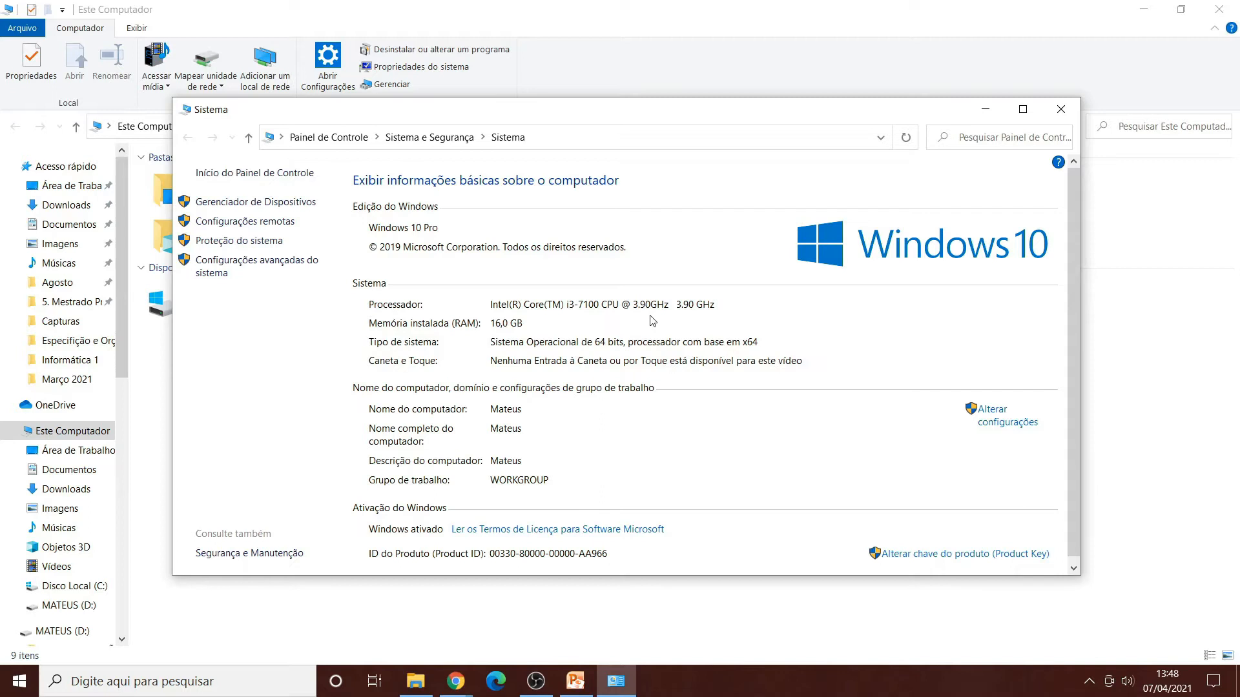
scroll(653, 321, "down", 1)
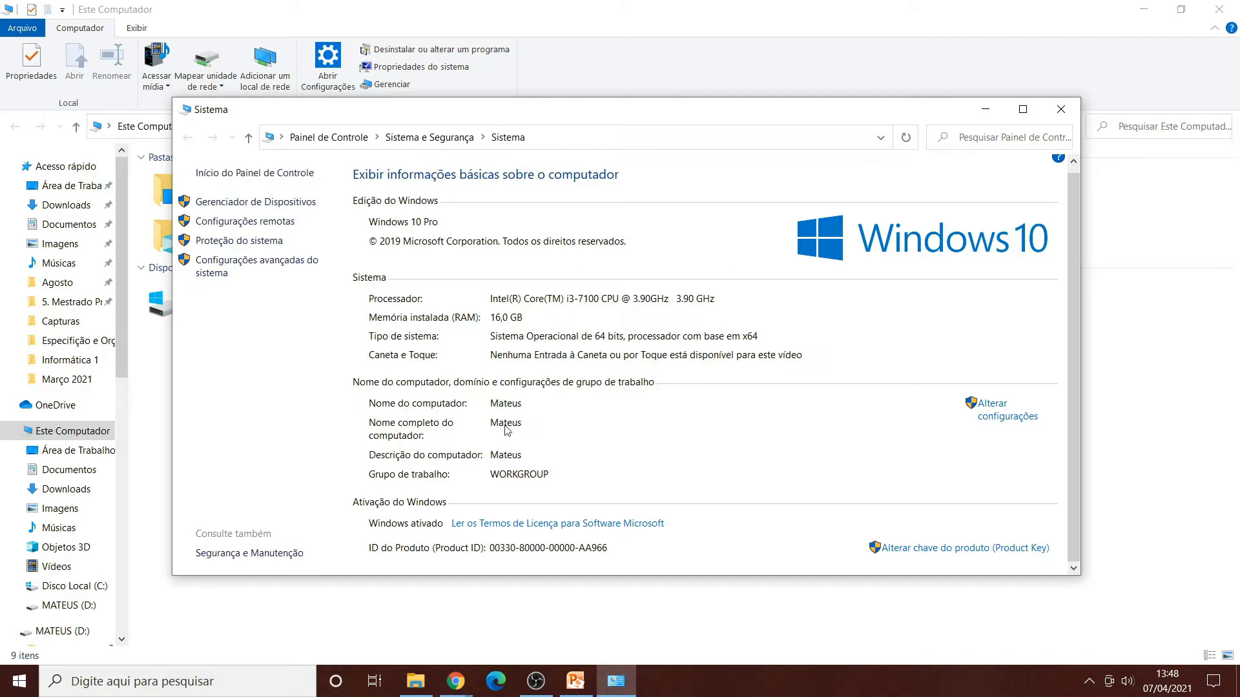
left_click(1061, 109)
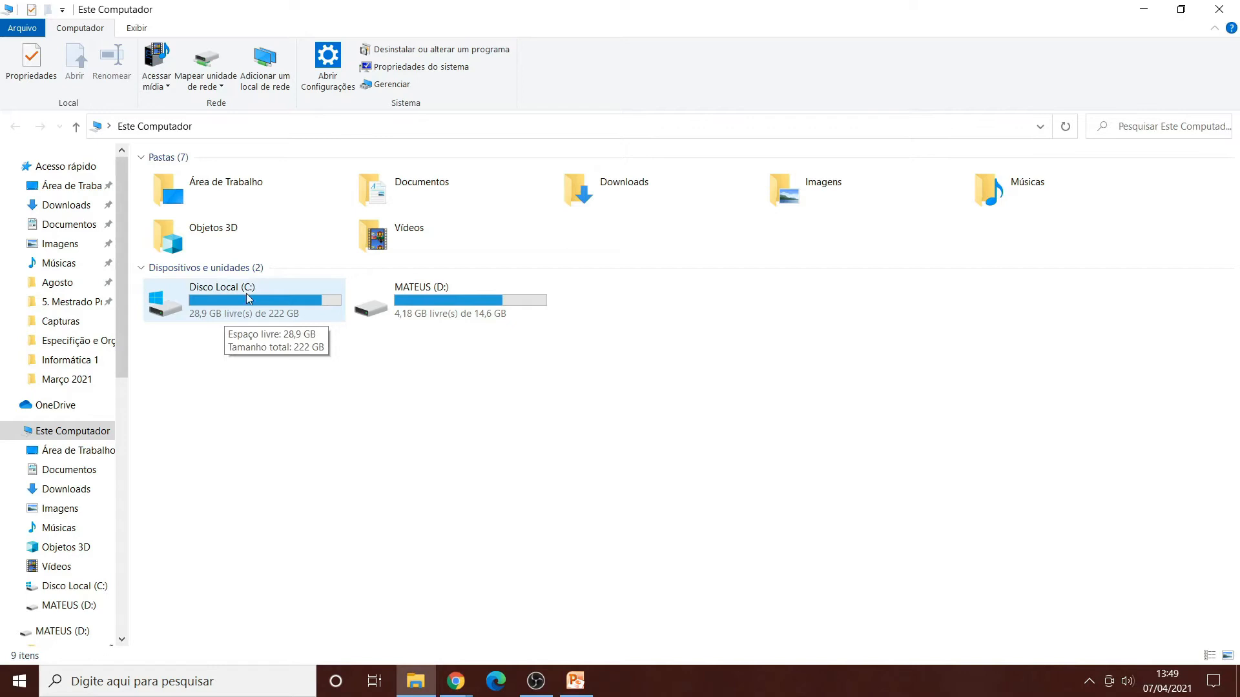
Open the Downloads folder and copy the 2021 résumé Word document from yesterday's files.
left_click(77, 207)
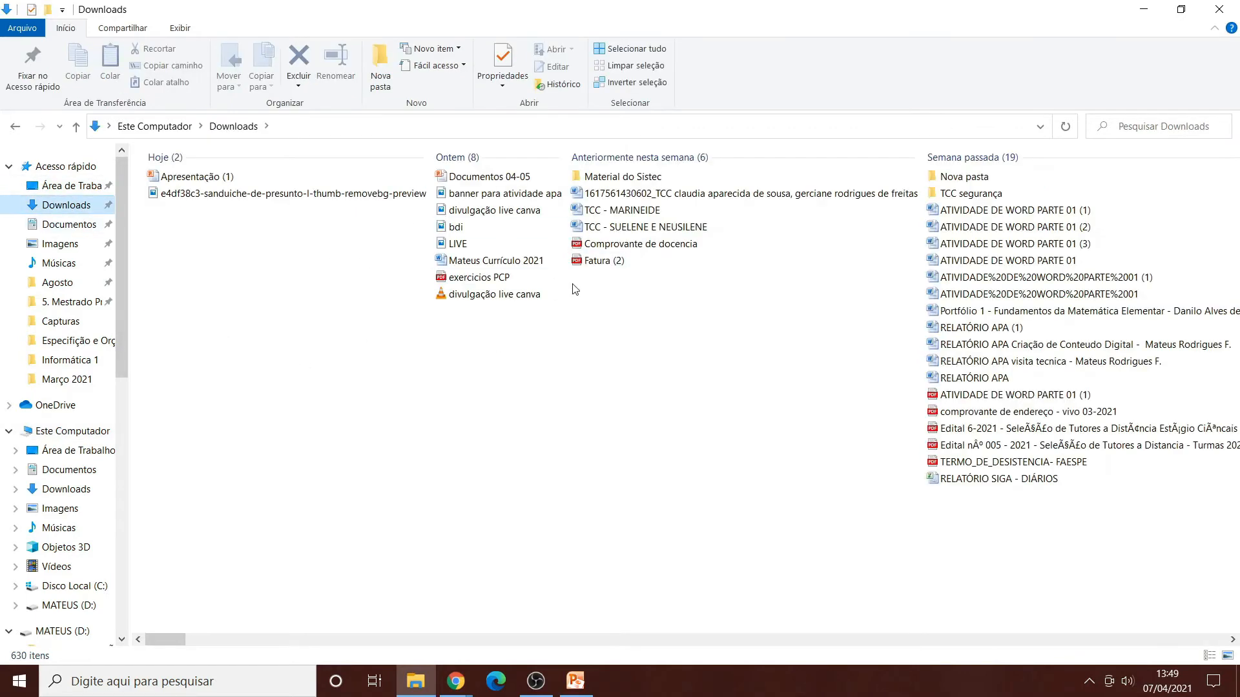
left_click(492, 265)
right_click(492, 266)
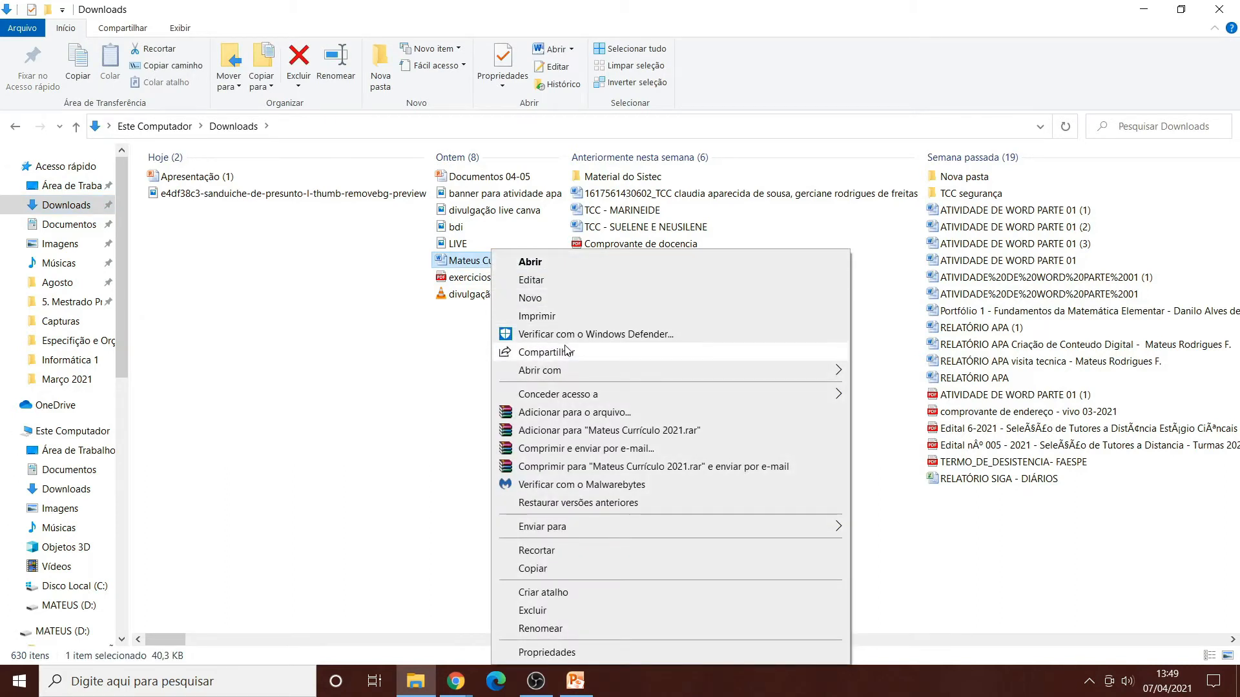
left_click(533, 568)
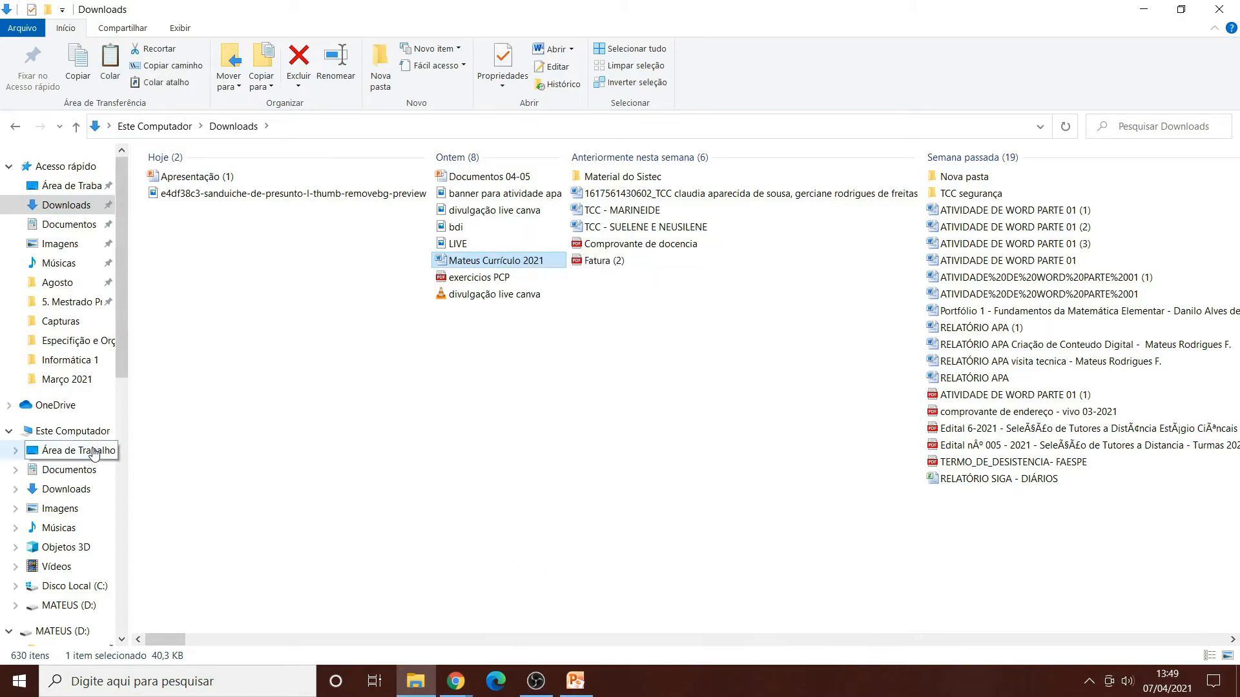
Search Windows for "meu" and open Meu computador in a second File Explorer window.
scroll(71, 452, "down", 1)
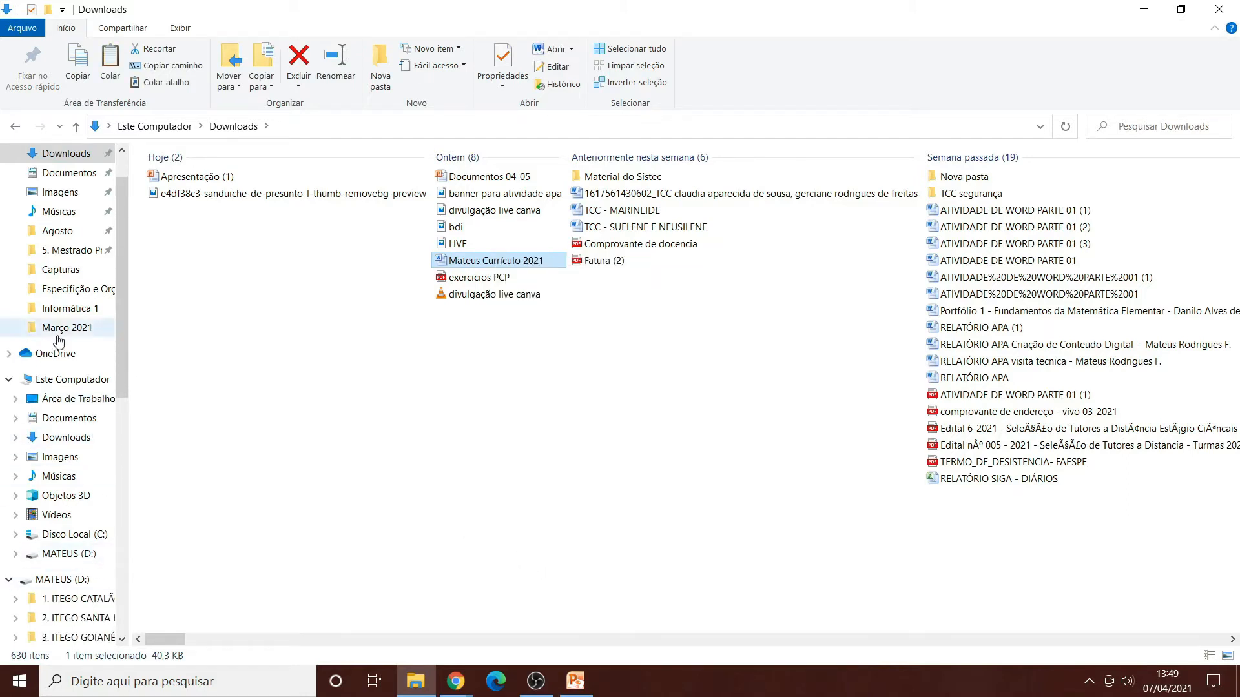
scroll(67, 533, "up", 1)
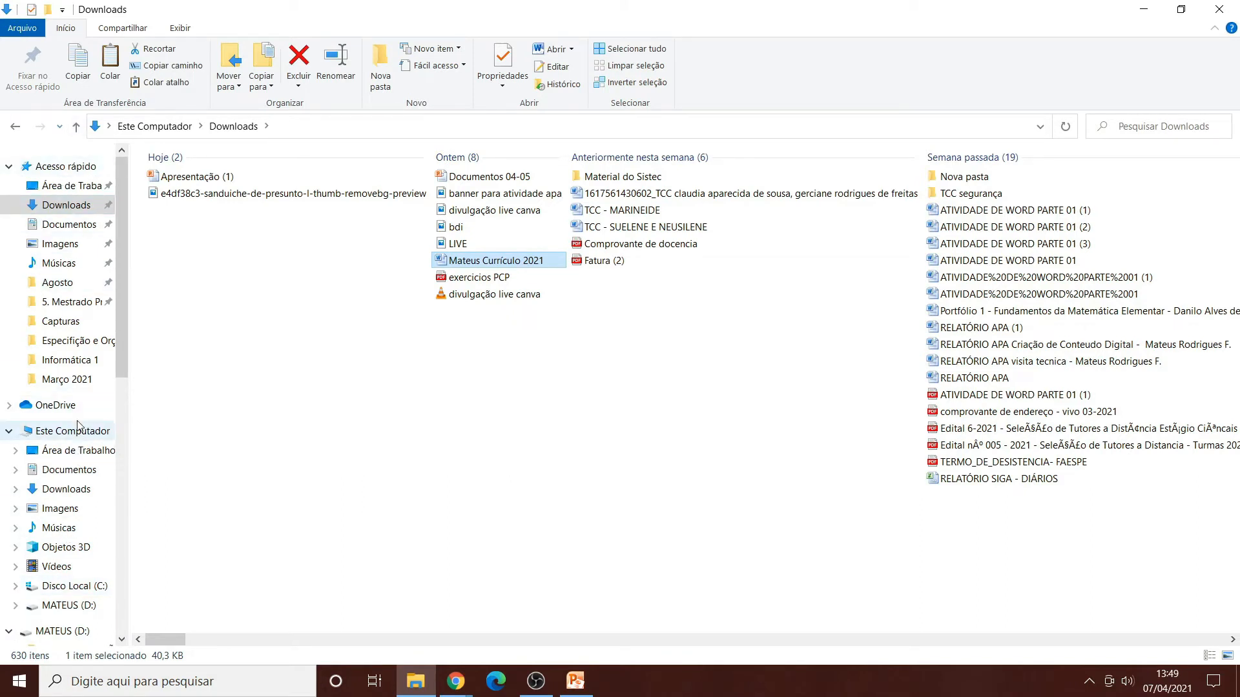
left_click(294, 688)
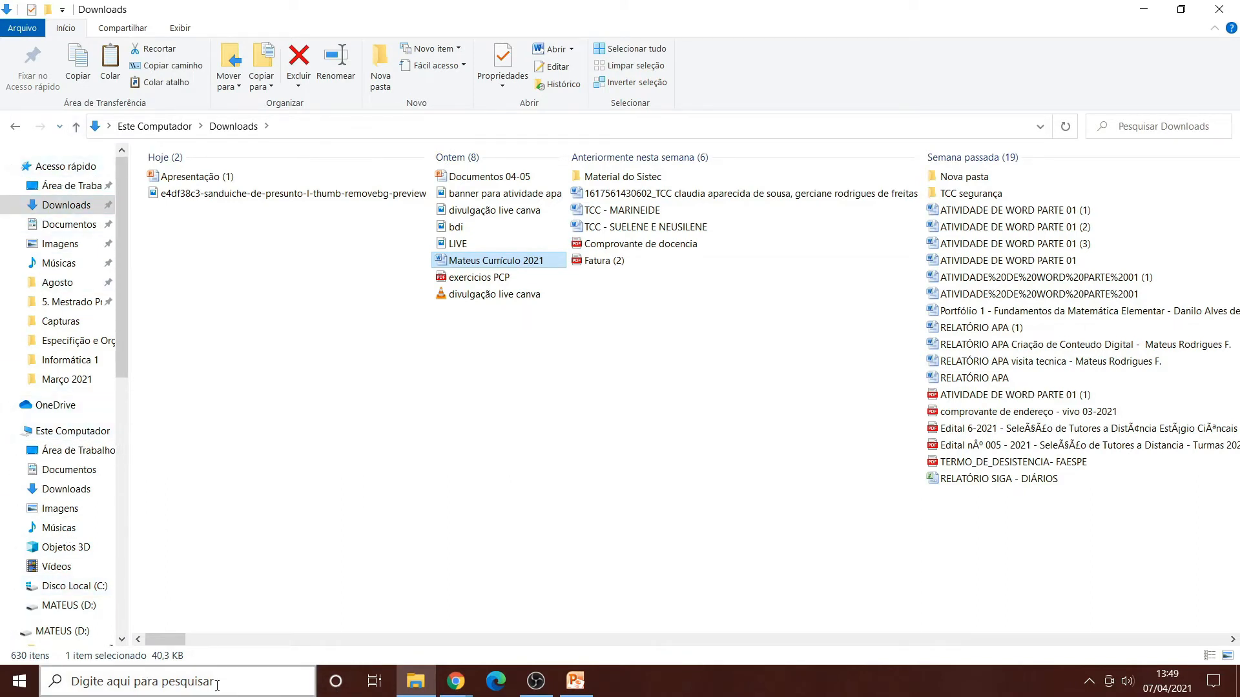
type("meu")
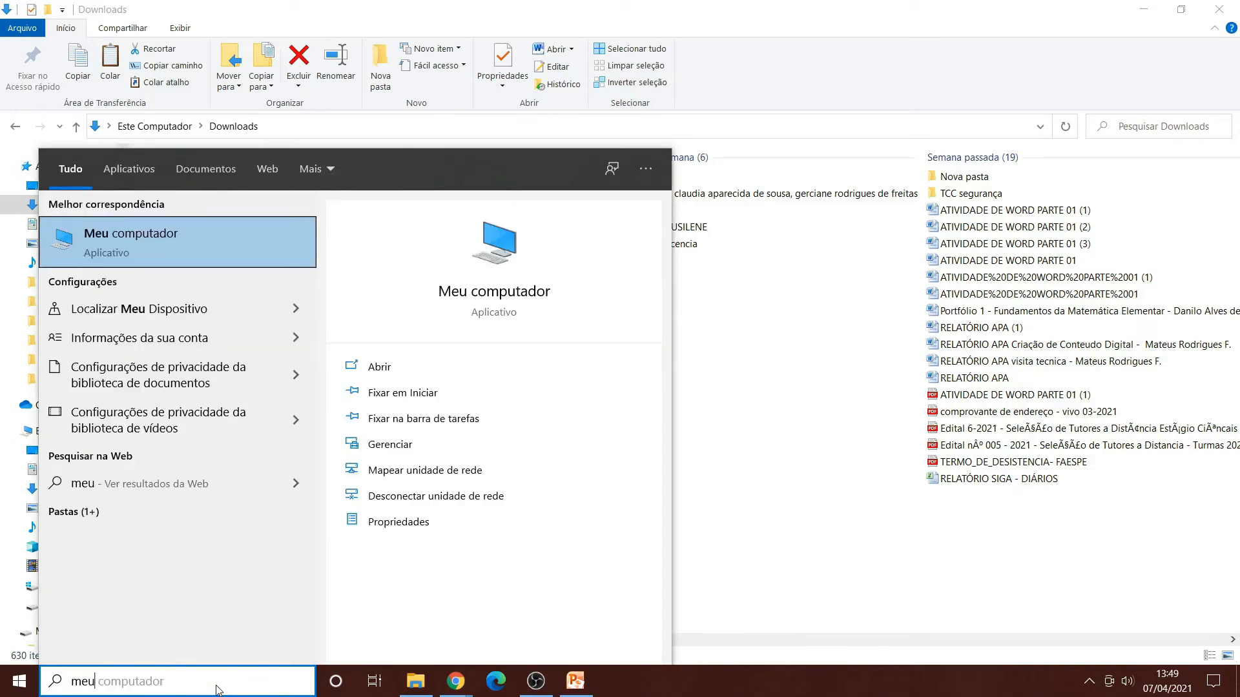
left_click(174, 227)
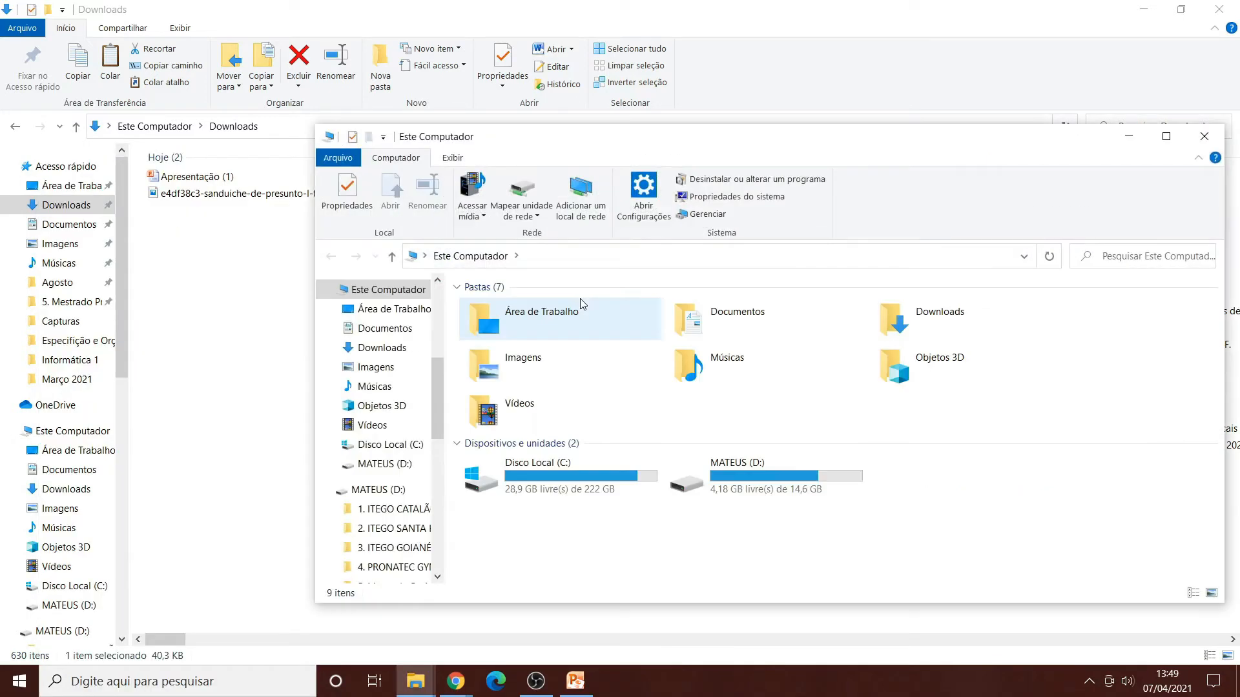
Open drive D: and show the Colar option in its folder list, then dismiss it without pasting.
left_click(731, 475)
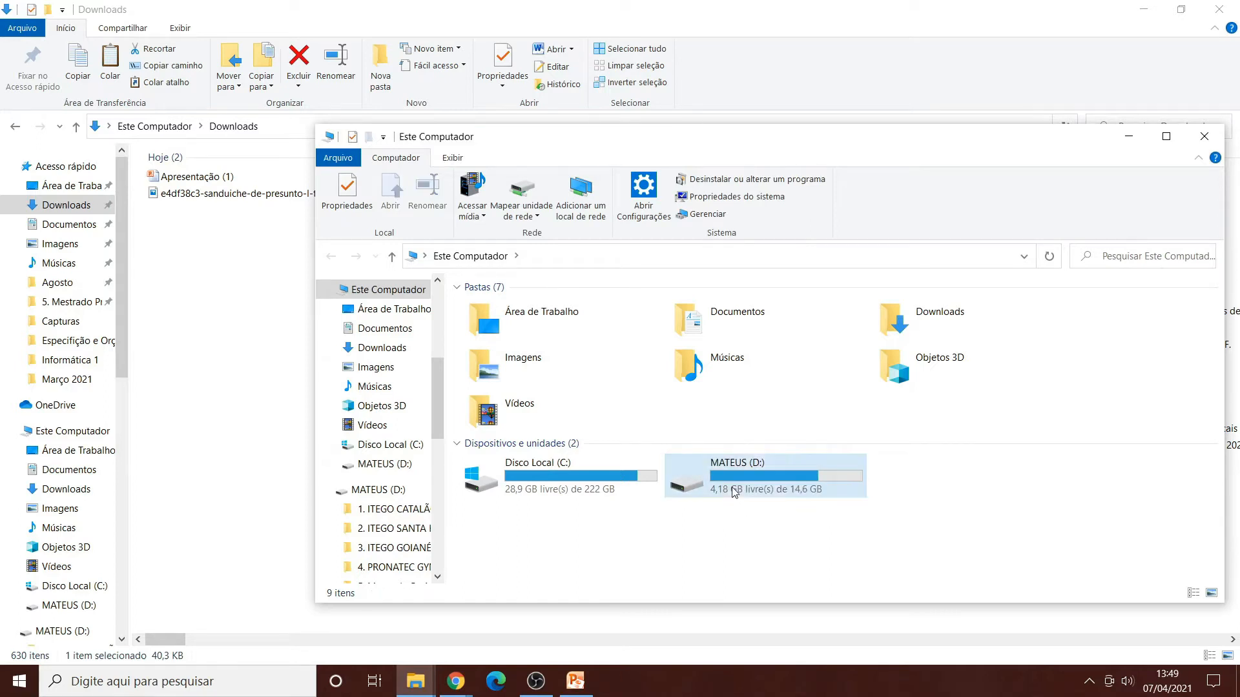
double_click(734, 492)
right_click(459, 375)
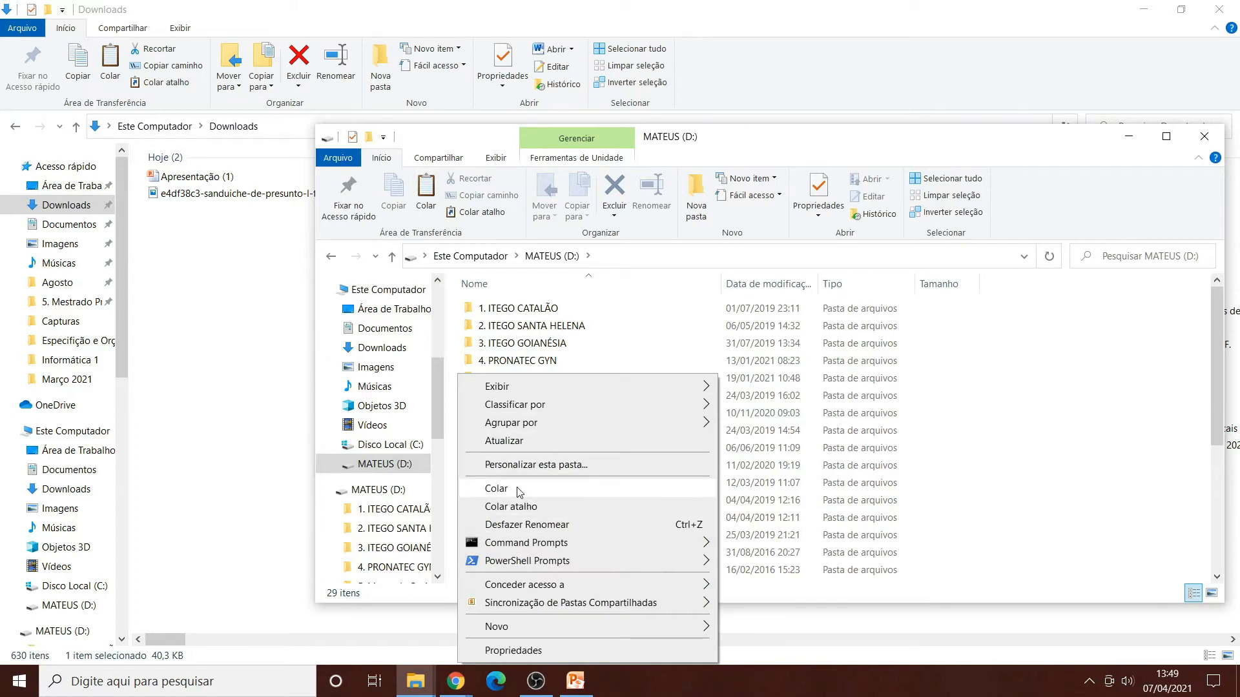
left_click(280, 340)
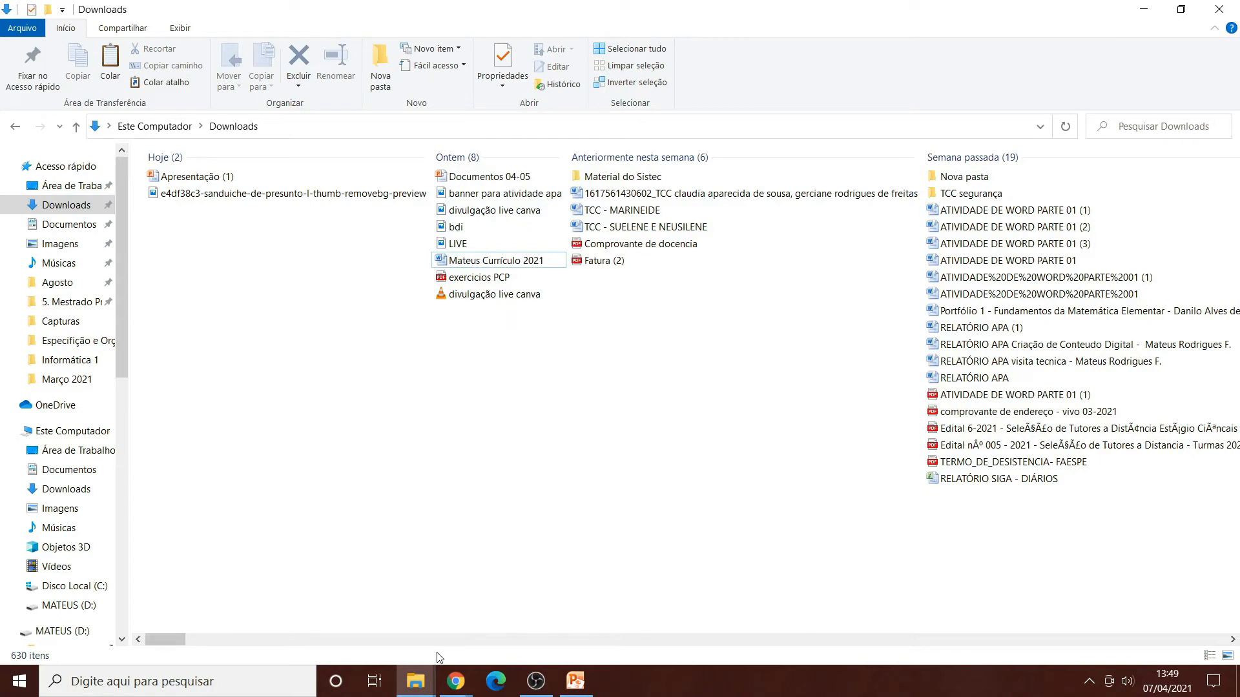
Alternate between the drive D: and Downloads windows, close the drive window, and return to Este Computador.
mouse_move(418, 679)
left_click(467, 603)
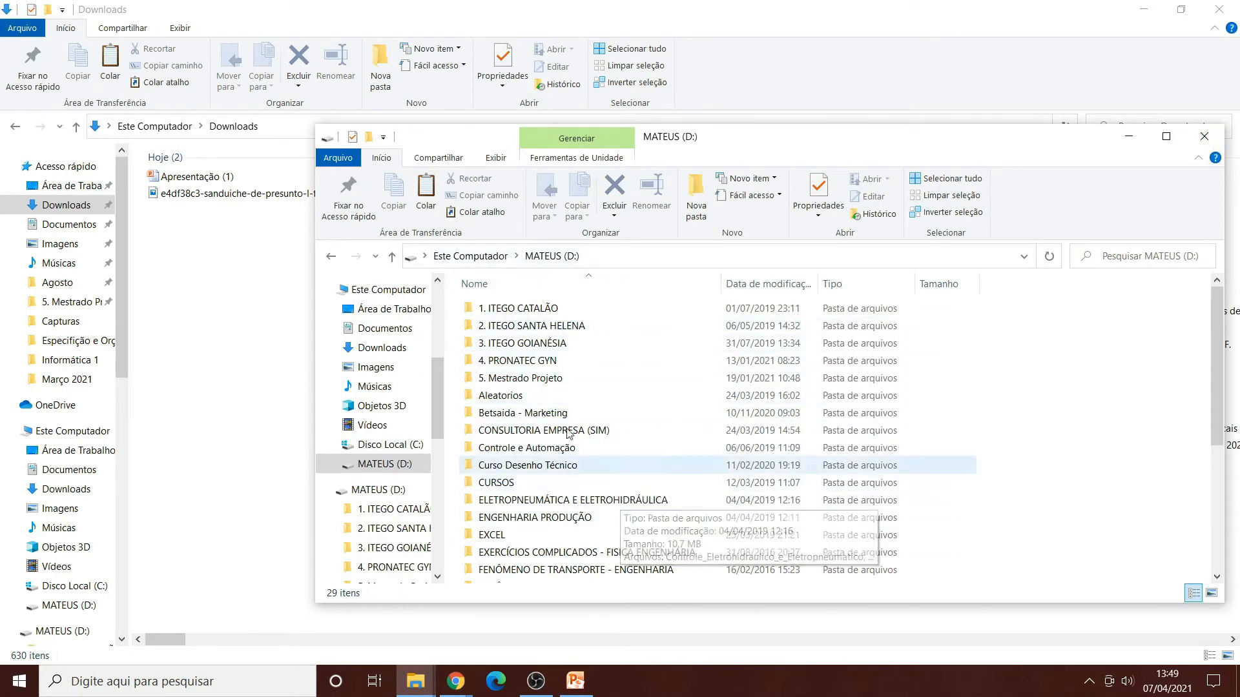
left_click(208, 319)
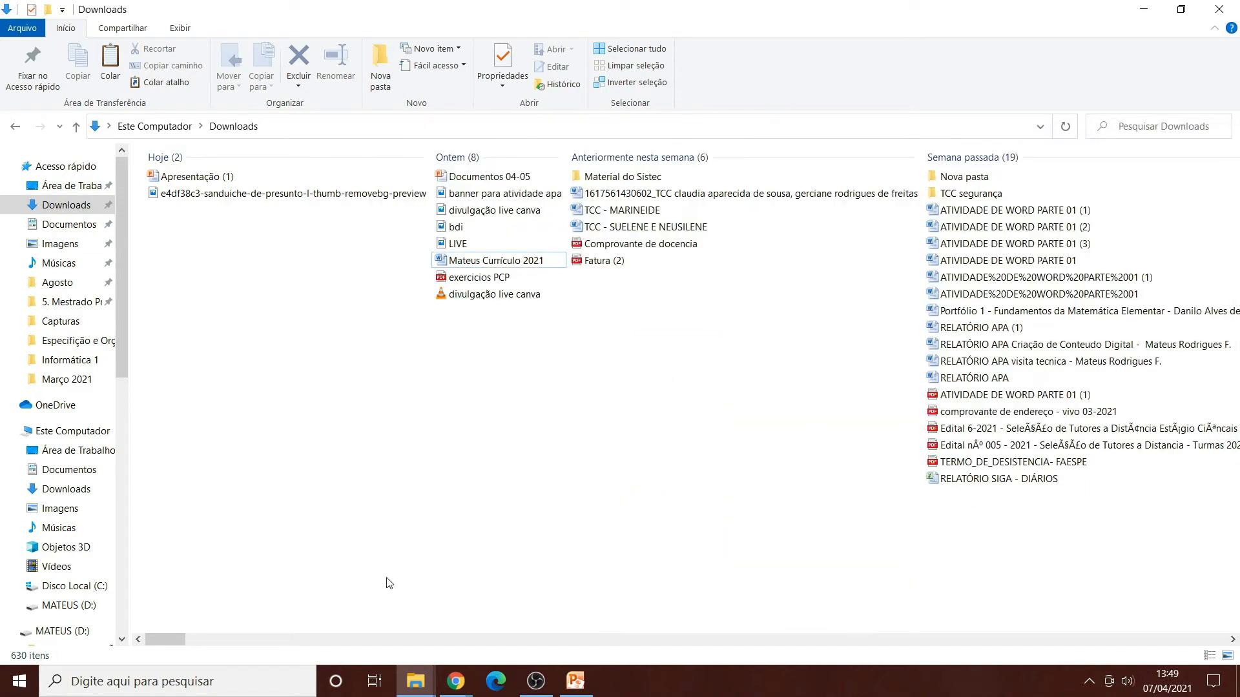
mouse_move(417, 681)
left_click(513, 627)
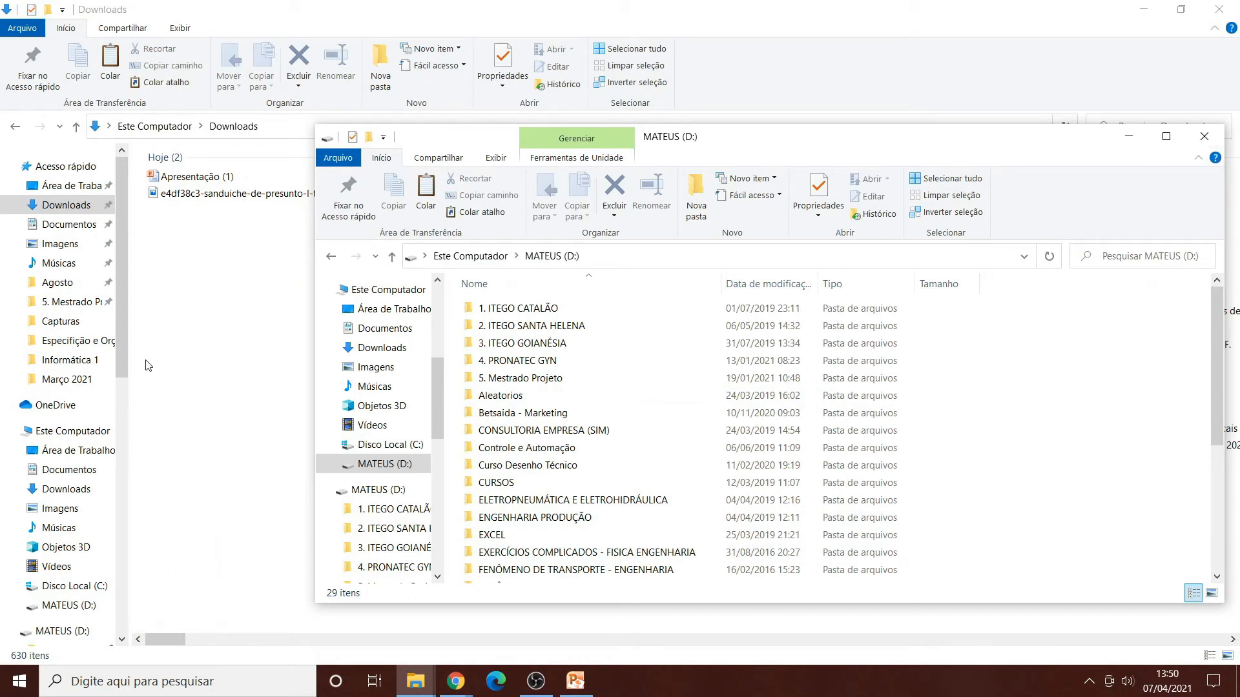
left_click(1216, 143)
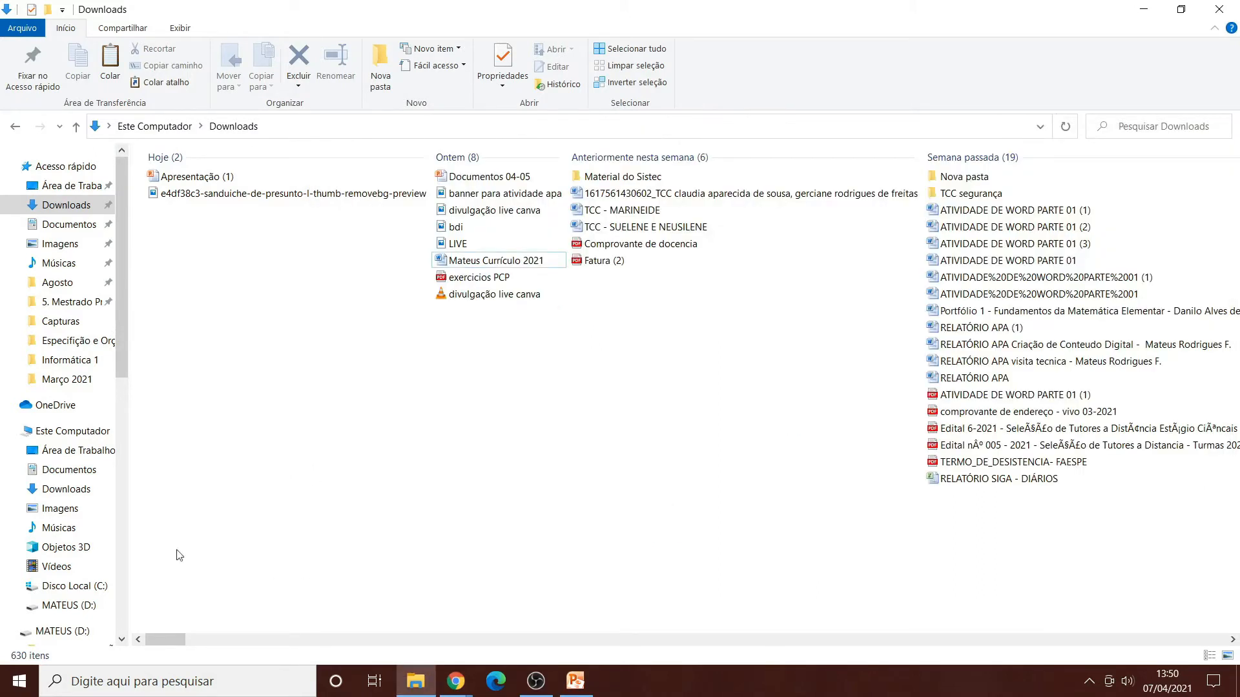
left_click(77, 432)
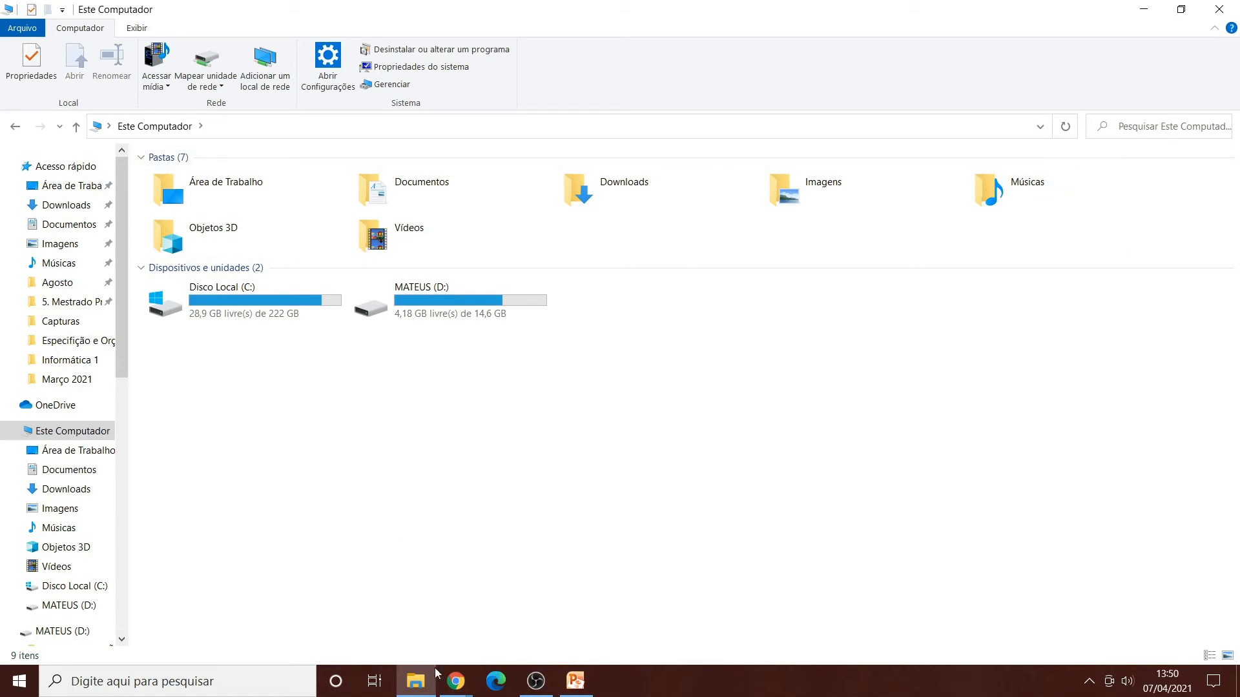
Switch to the PowerPoint presentation informática 01, end the slide show and save the file.
left_click(575, 680)
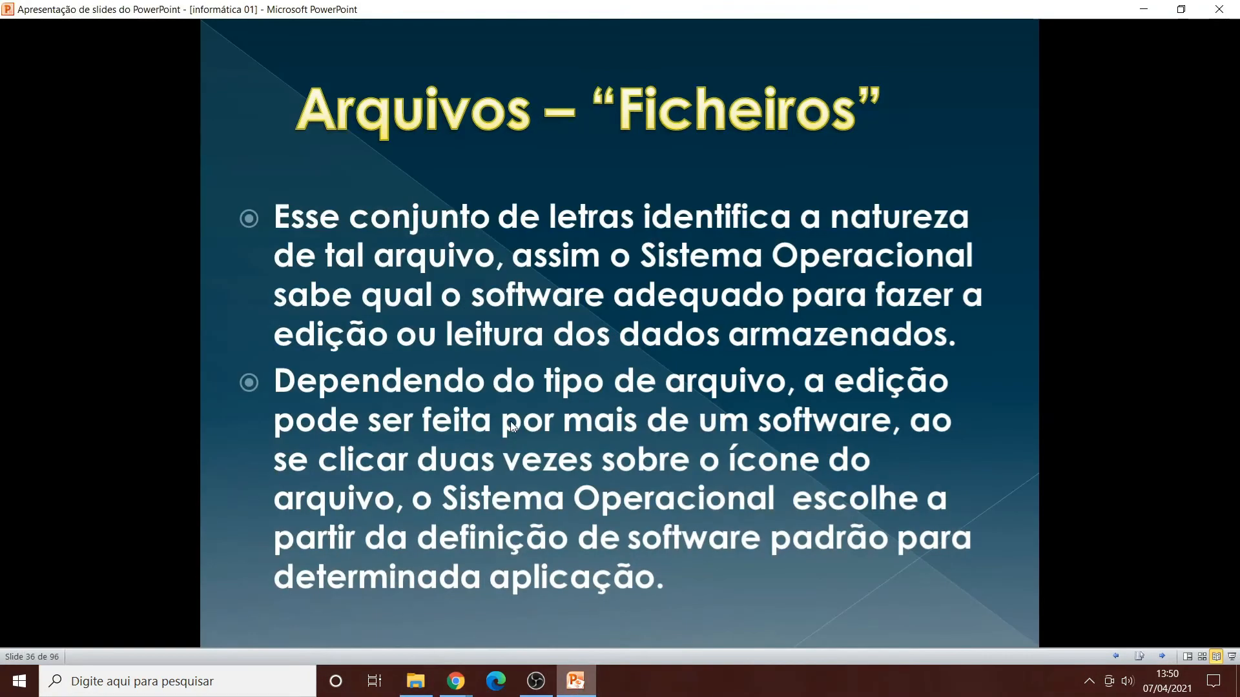
key("Escape")
scroll(147, 335, "up", 10)
scroll(146, 331, "up", 10)
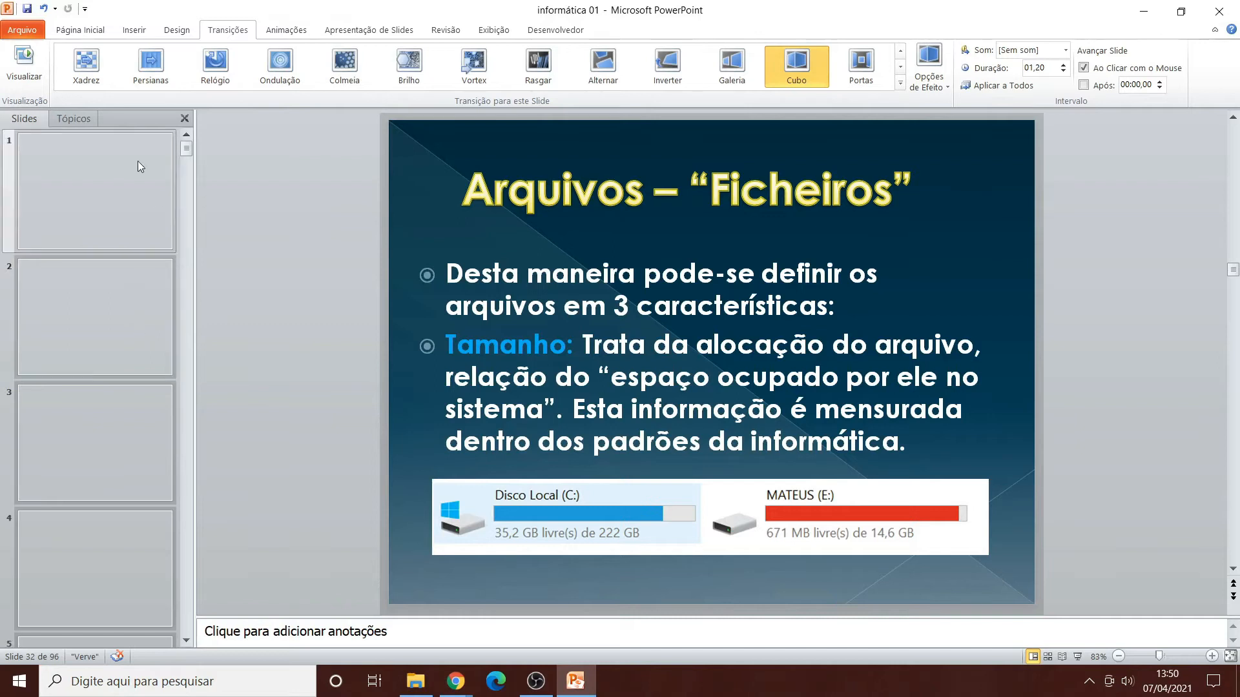
left_click(26, 27)
left_click(73, 61)
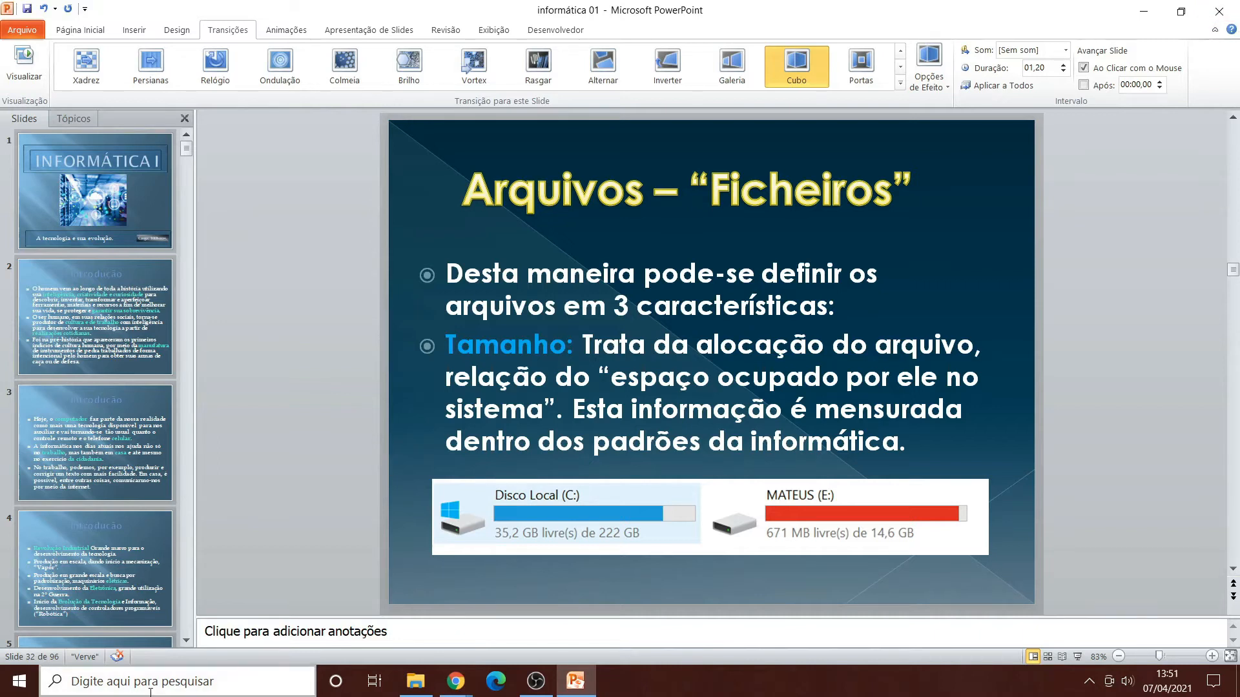
left_click(195, 674)
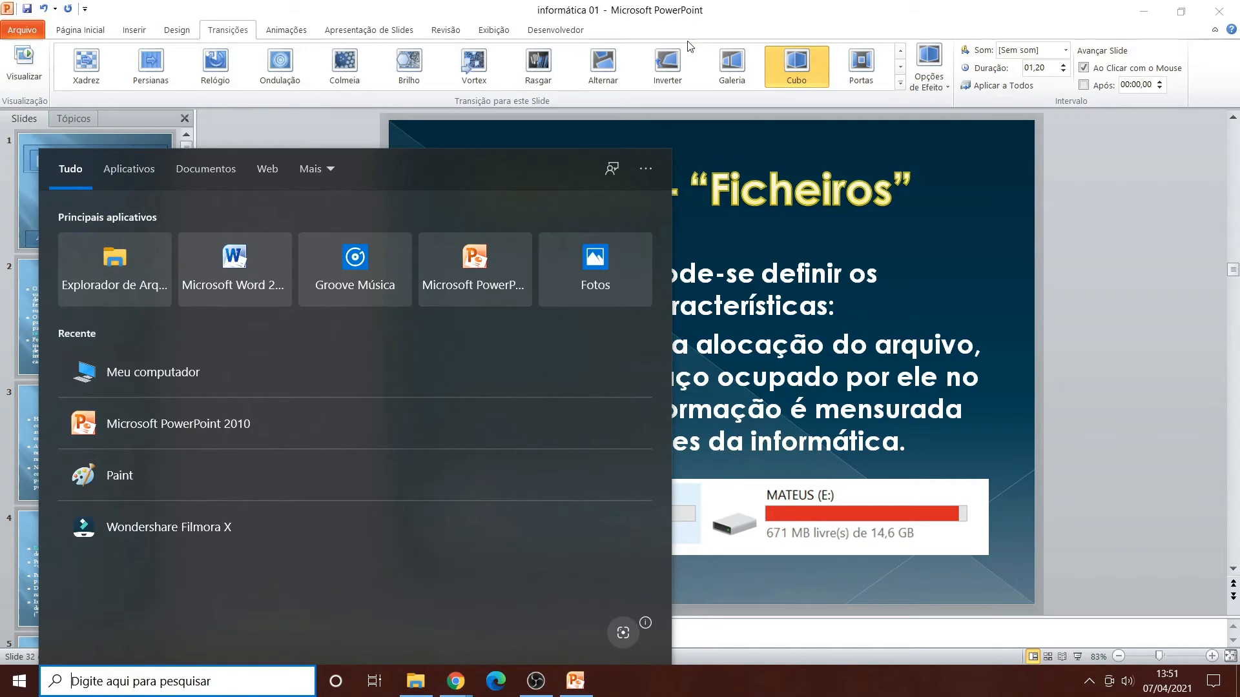
left_click(1130, 504)
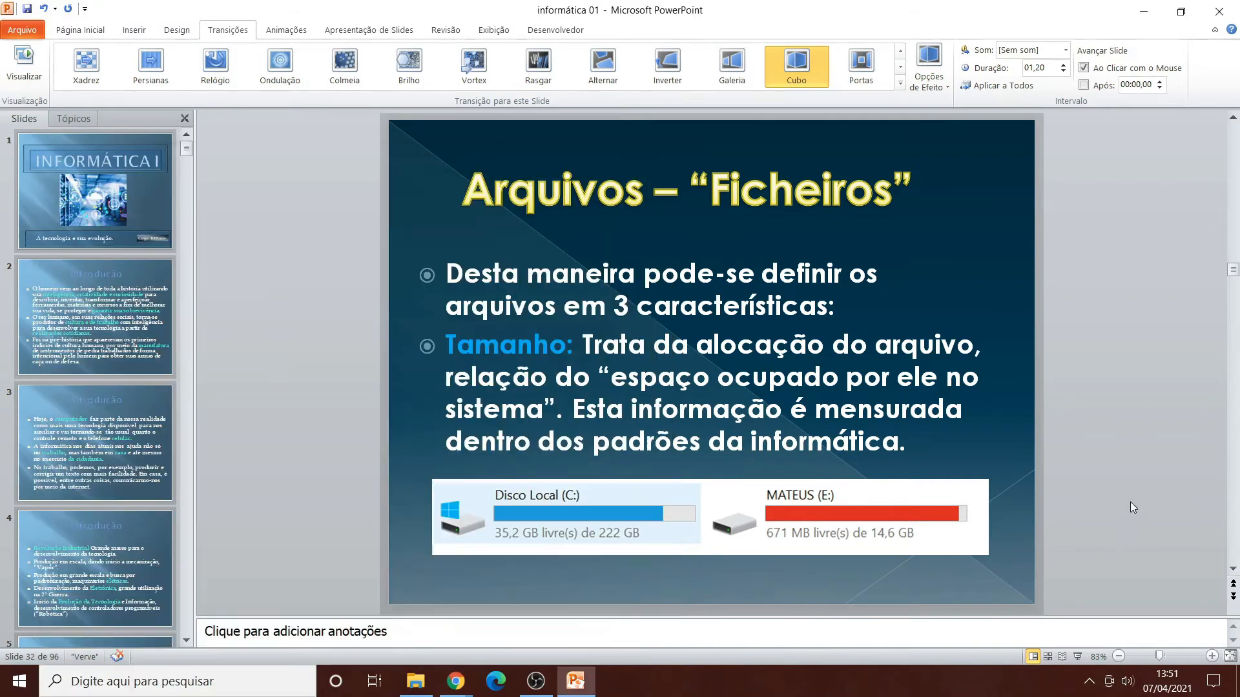
Open Salvar como for the presentation, browse the available folders and drives, and review the list of file types.
left_click(23, 30)
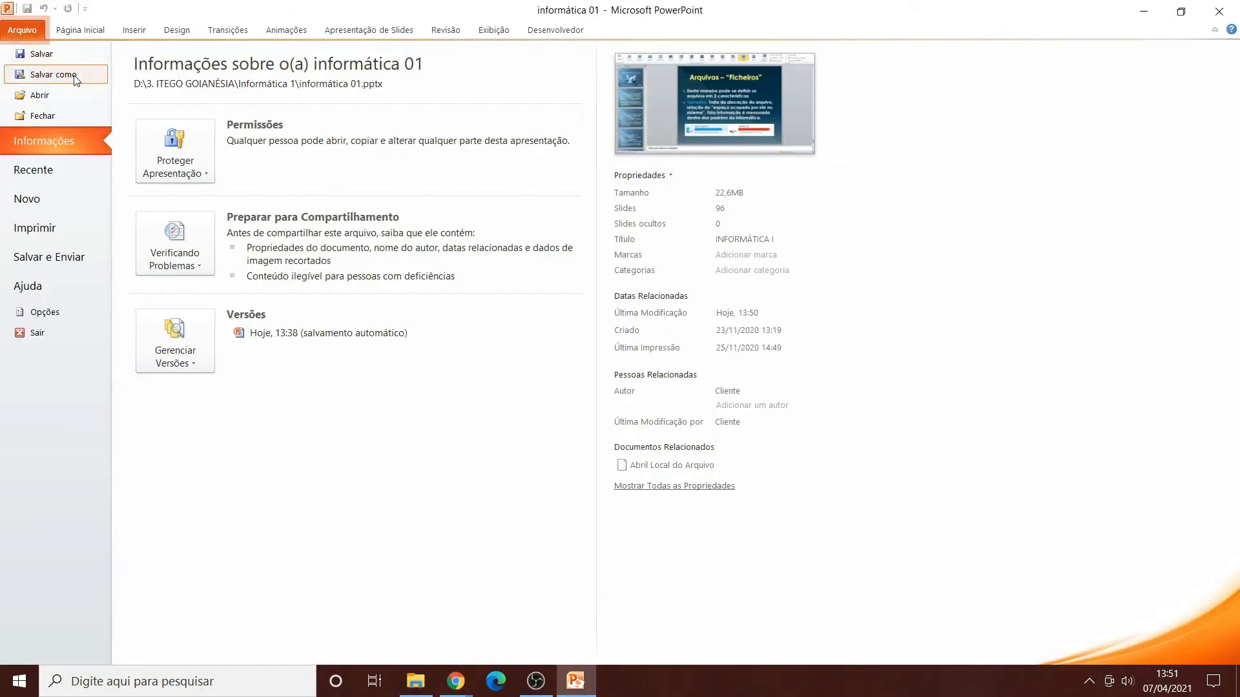
left_click(54, 75)
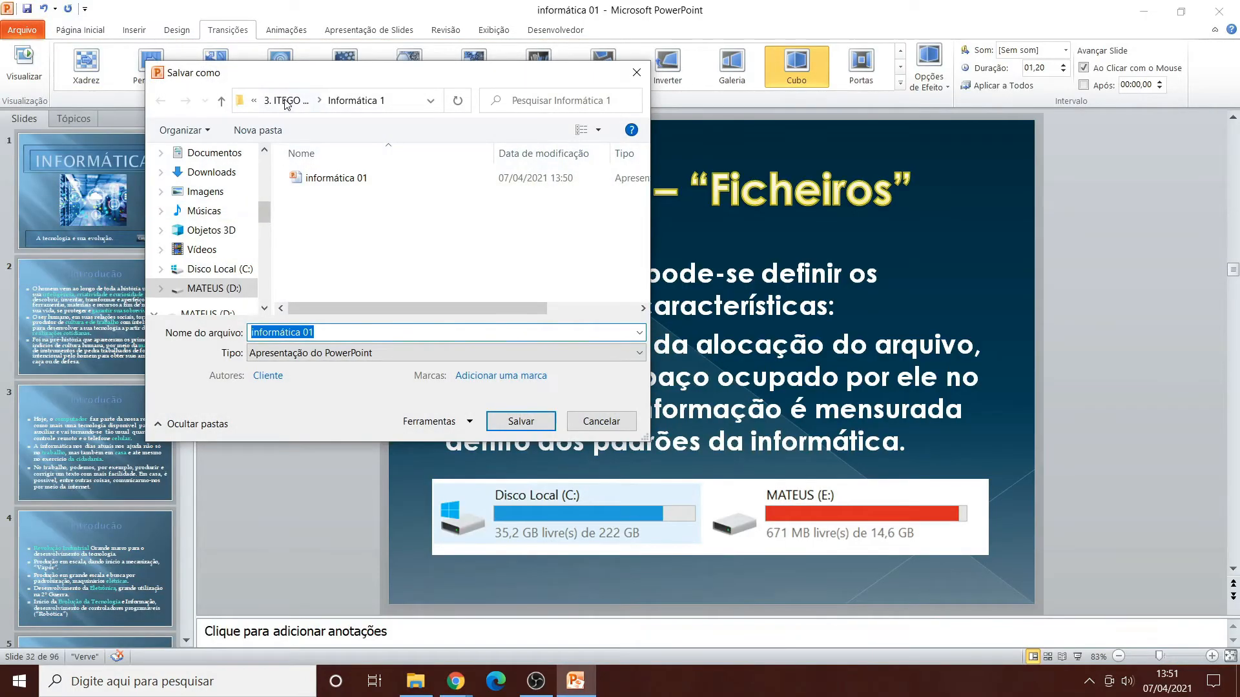
left_click_drag(278, 77, 417, 185)
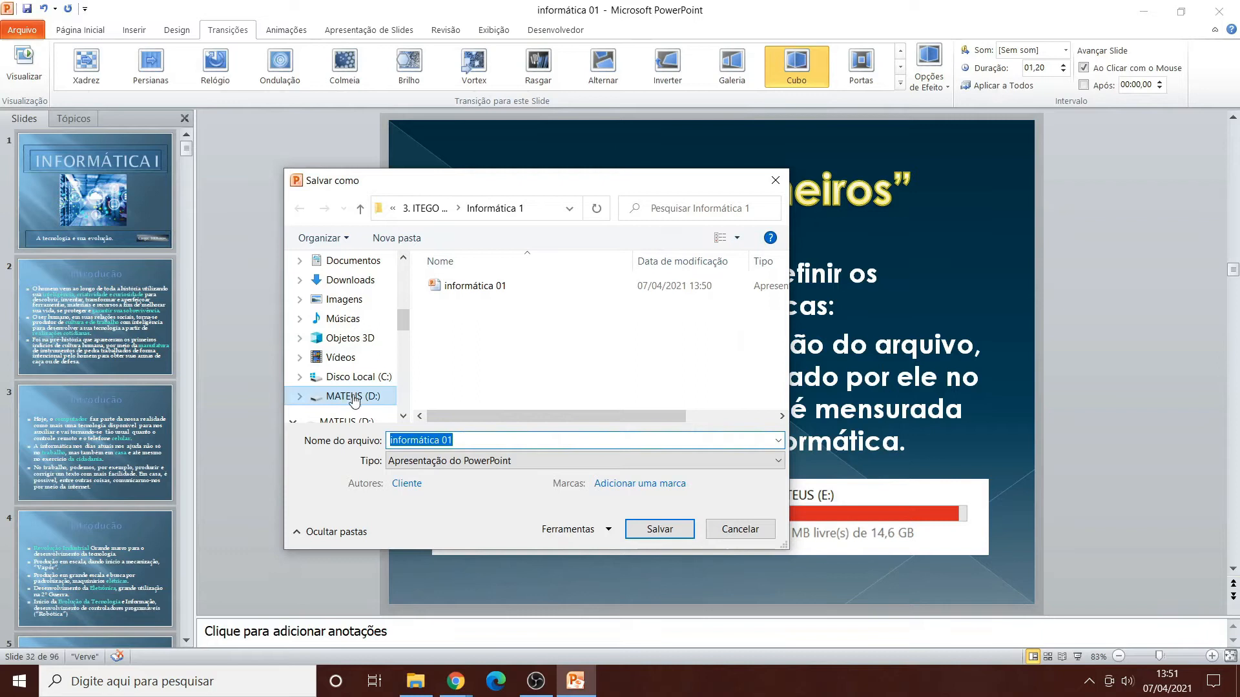
scroll(353, 354, "down", 1)
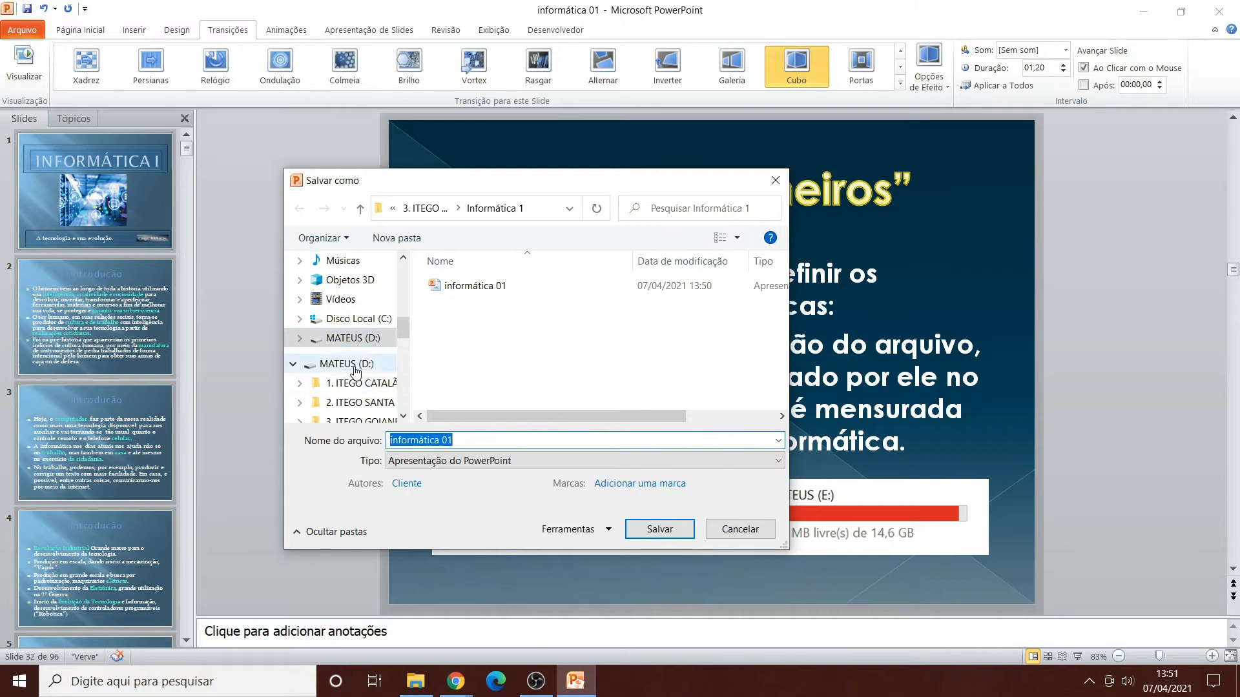
scroll(349, 372, "up", 3)
scroll(349, 371, "up", 2)
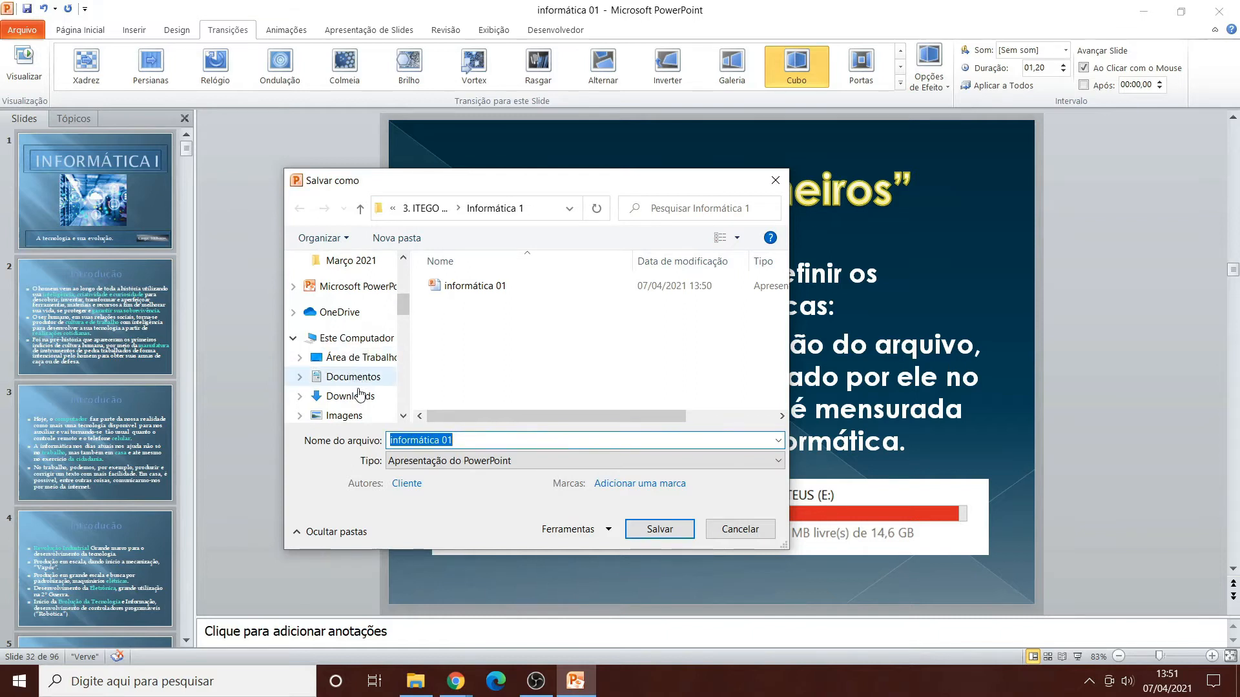
scroll(359, 397, "down", 1)
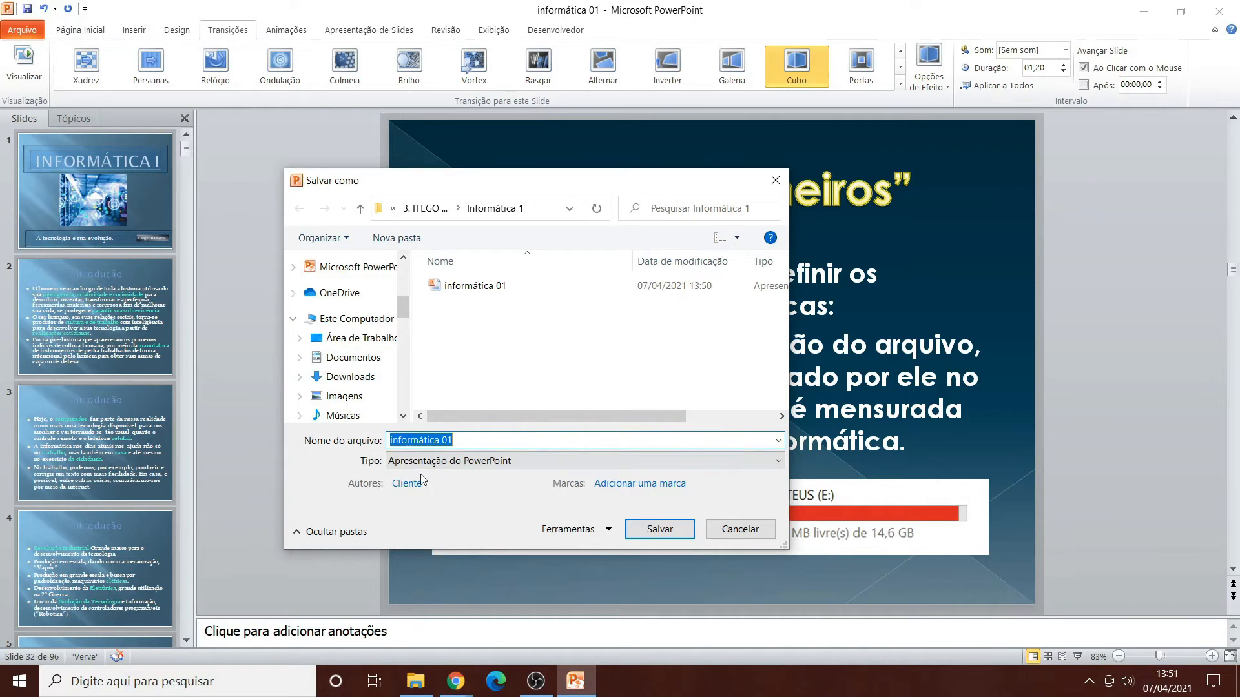
left_click(485, 462)
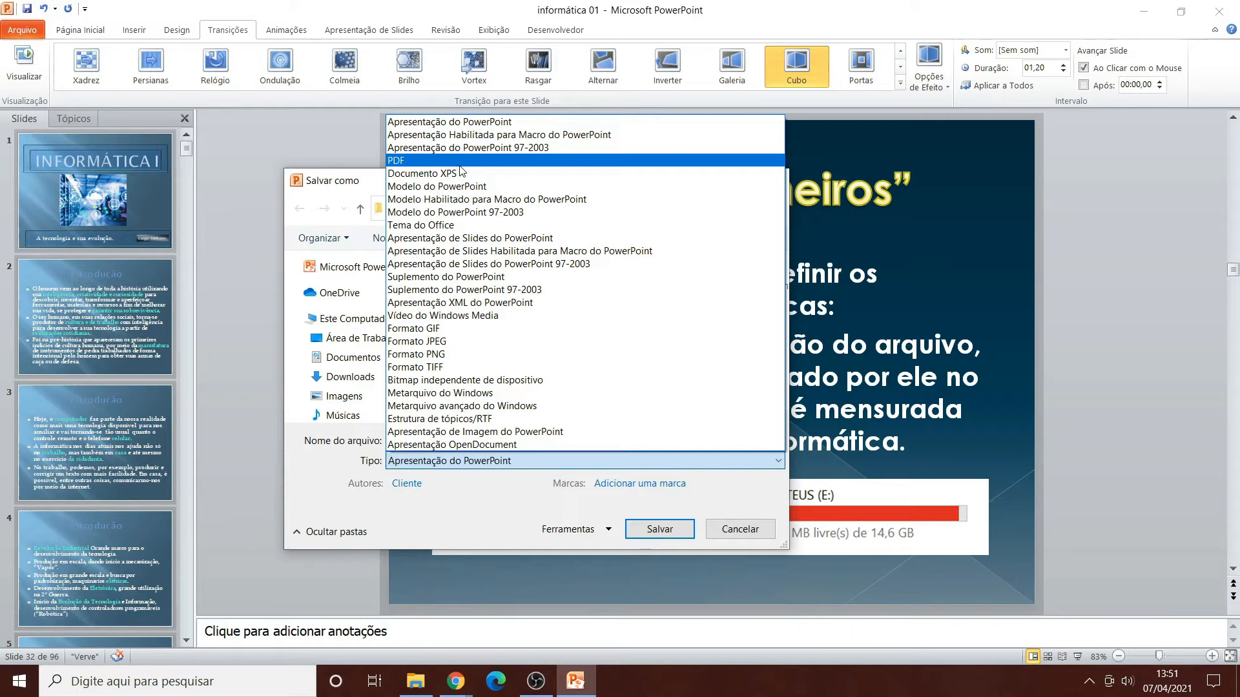
left_click(516, 521)
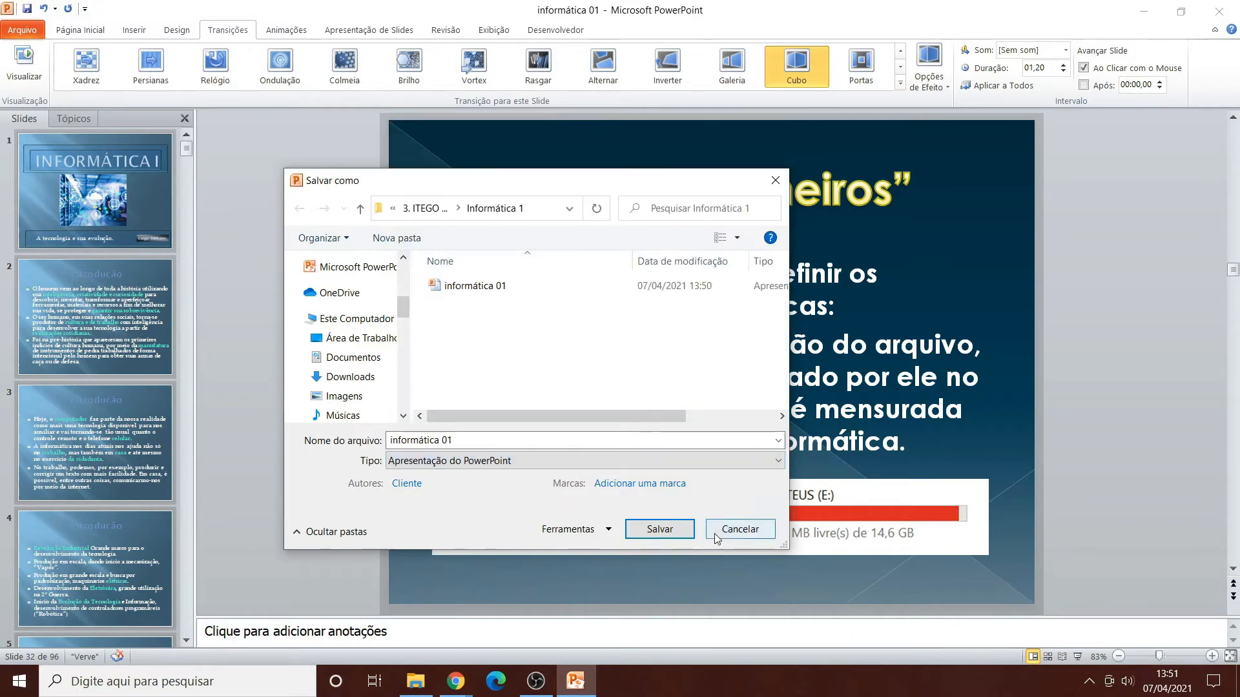
Highlight the file name informática 01, choose Área de Trabalho as the save location, and cancel the save.
left_click(463, 435)
left_click(493, 441)
left_click_drag(493, 440, 376, 436)
left_click(360, 338)
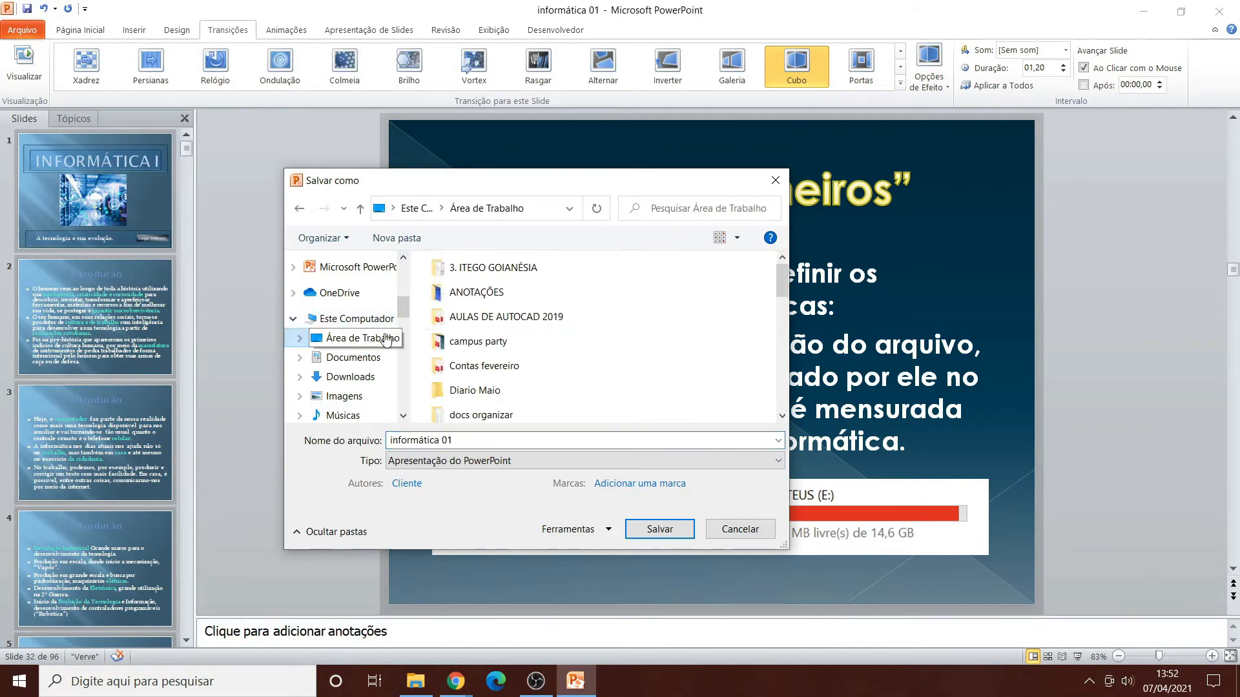
left_click(734, 532)
Show the Windows desktop and point out the different types of file icons on it.
key("super+d")
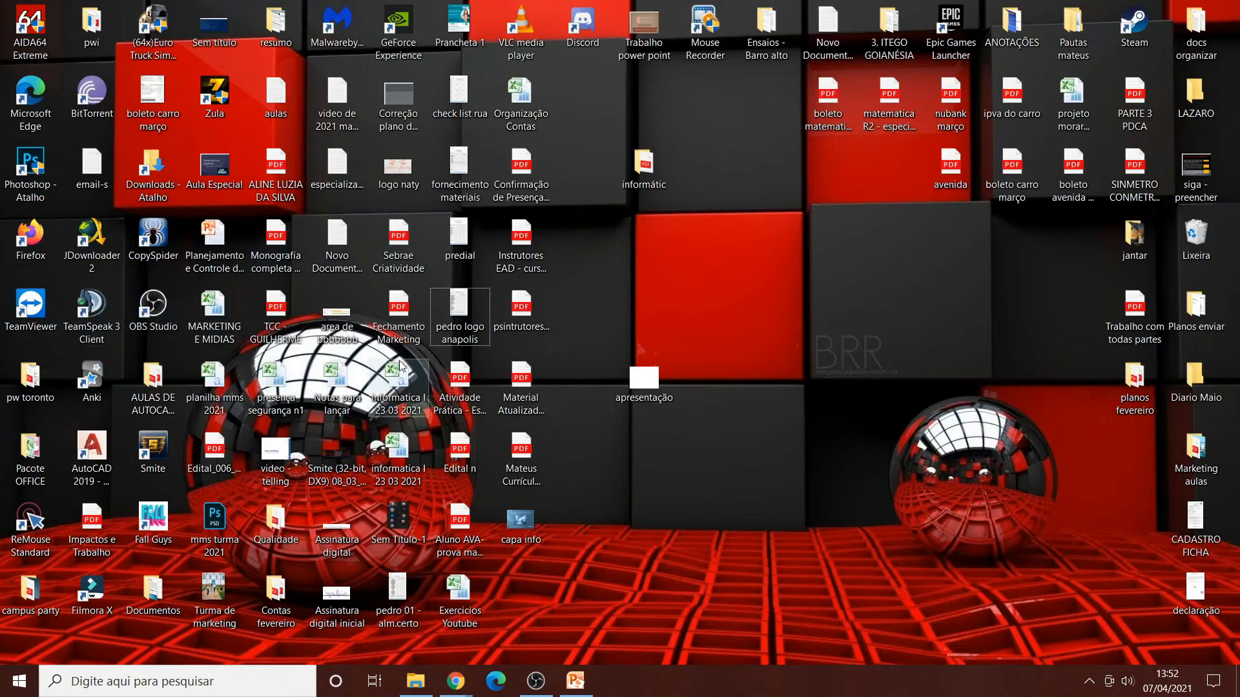
left_click(214, 317)
left_click(196, 382)
left_click(270, 385)
left_click(335, 385)
left_click(392, 385)
left_click(460, 385)
left_click(517, 388)
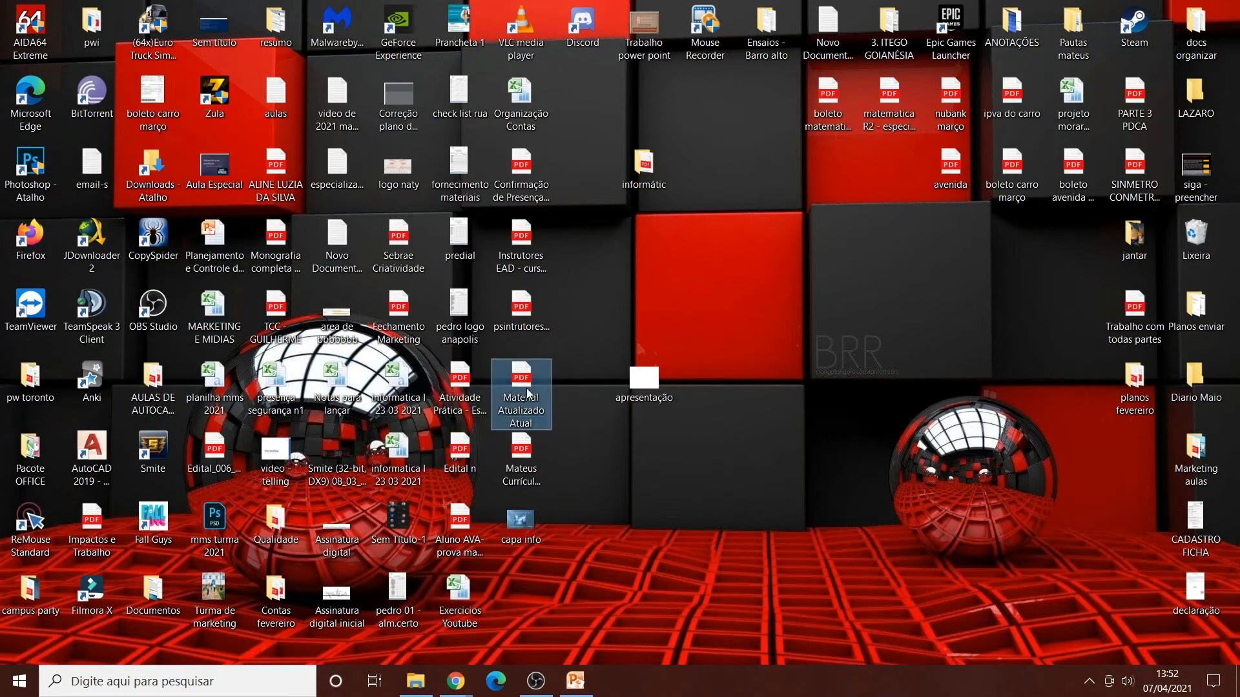
left_click(540, 518)
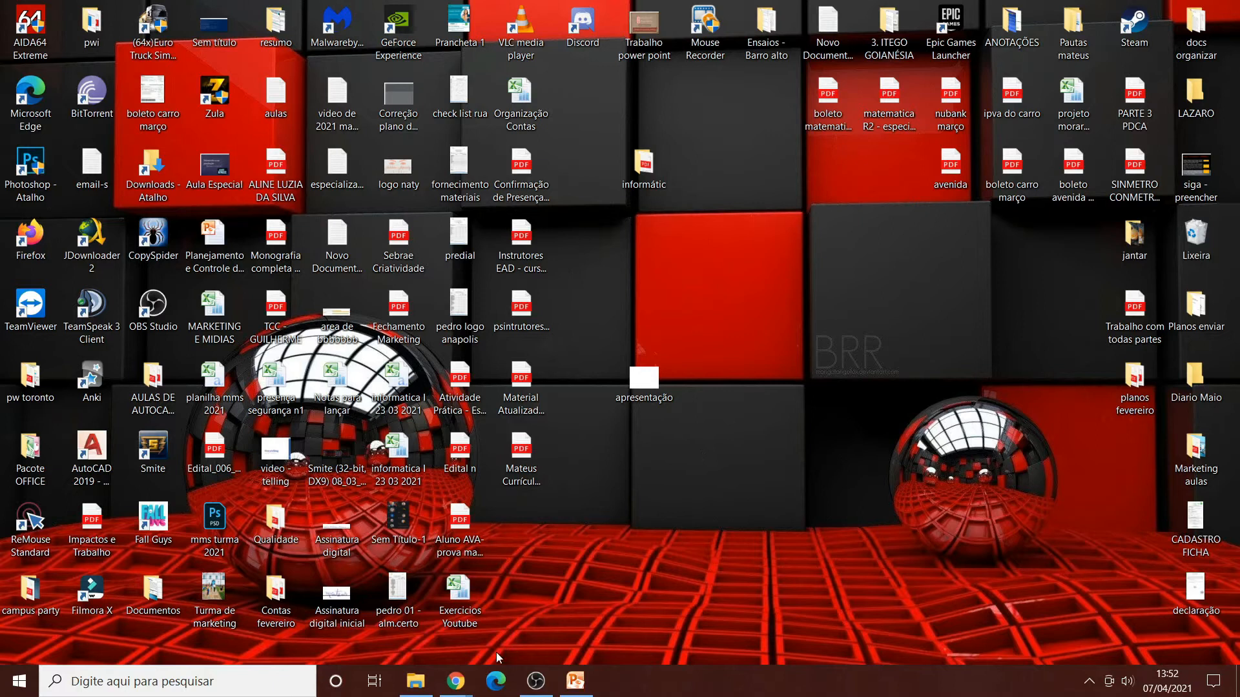
Switch to File Explorer, open the Downloads folder and look through its whole file list.
left_click(416, 683)
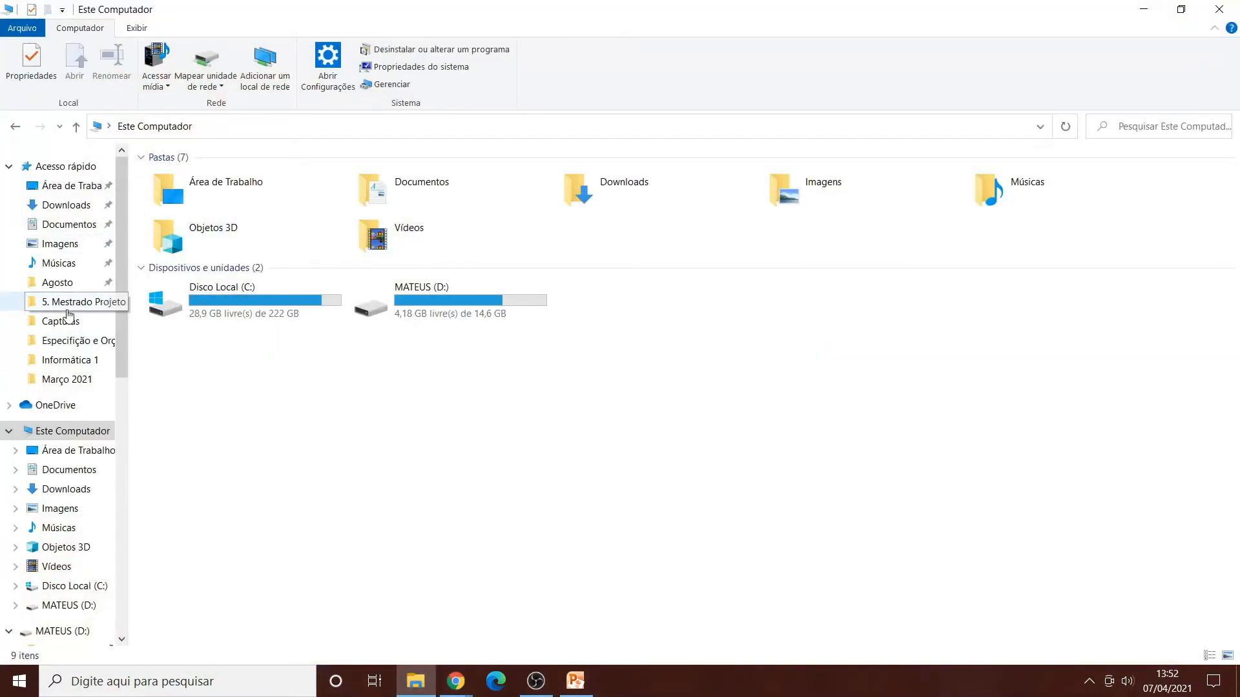
left_click(76, 206)
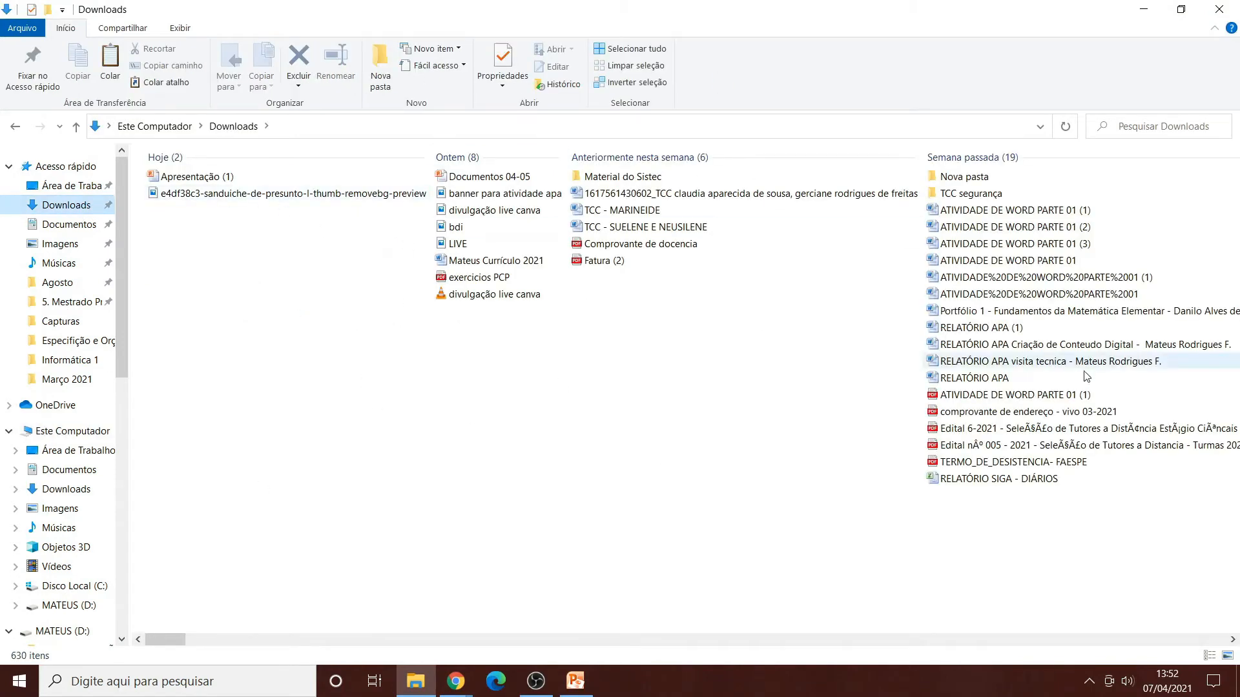
scroll(665, 437, "right", 10)
scroll(665, 438, "right", 15)
scroll(665, 437, "right", 5)
scroll(667, 437, "left", 12)
scroll(667, 438, "left", 20)
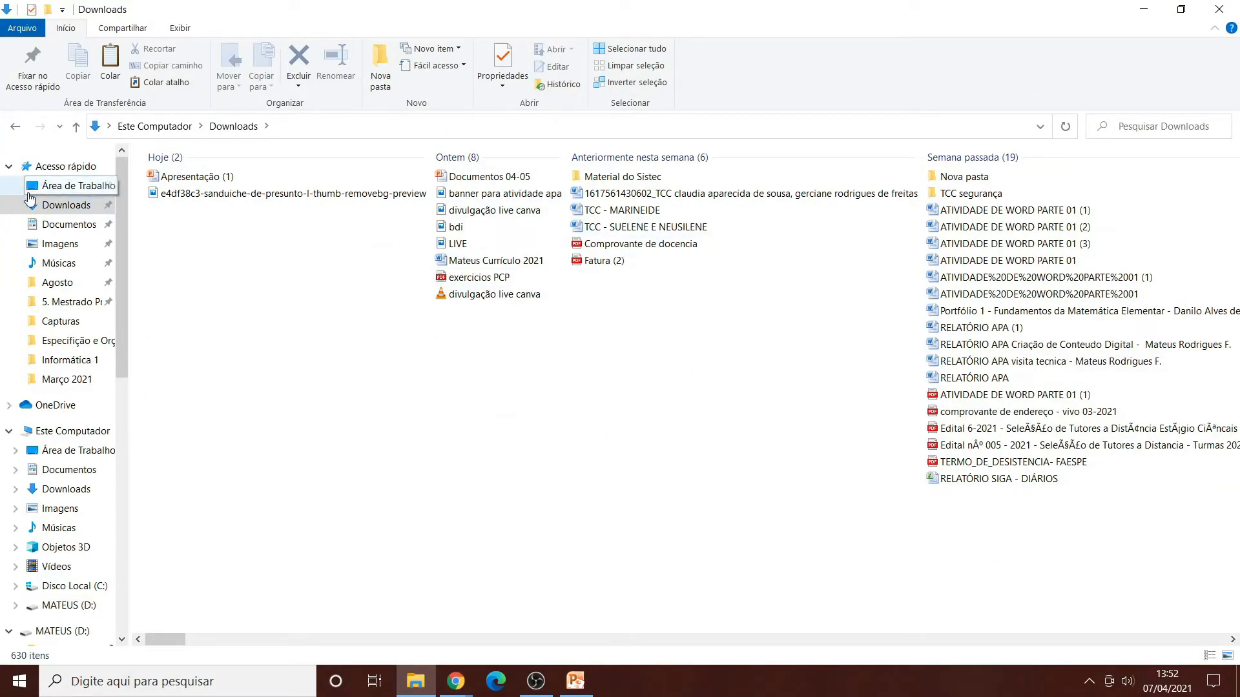
Look through the contents of the Documentos folder and open the Imagens folder.
left_click(70, 224)
scroll(431, 402, "down", 4)
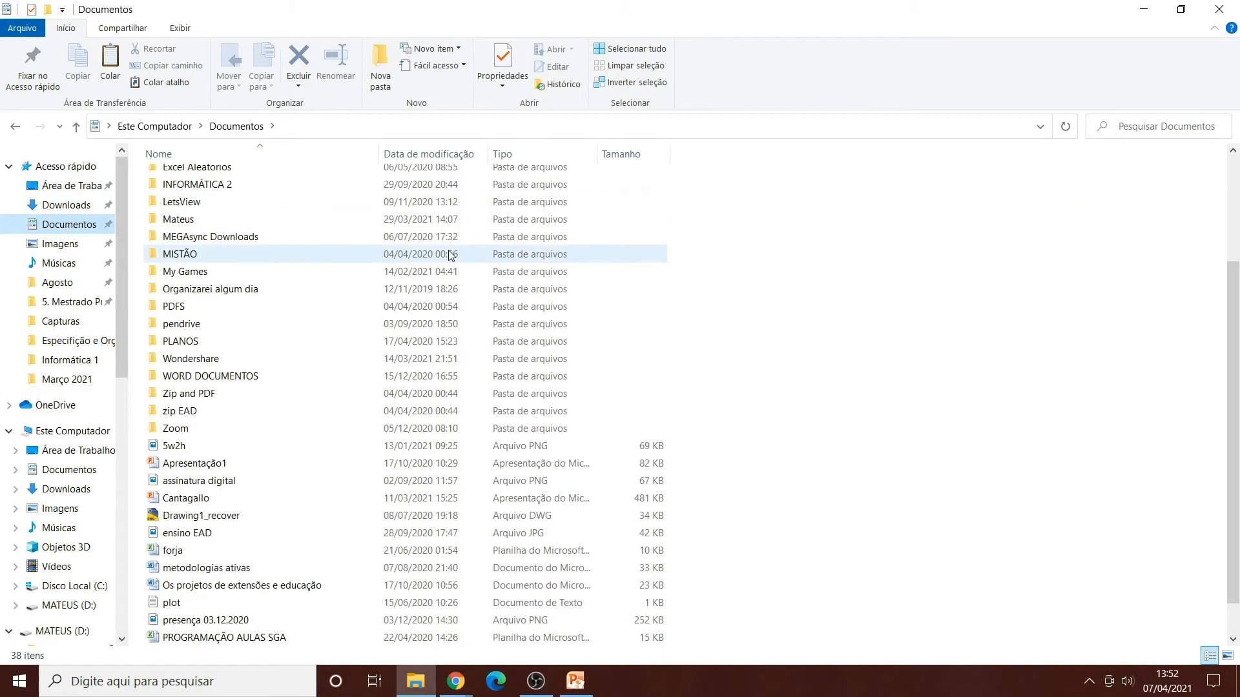
scroll(431, 402, "up", 4)
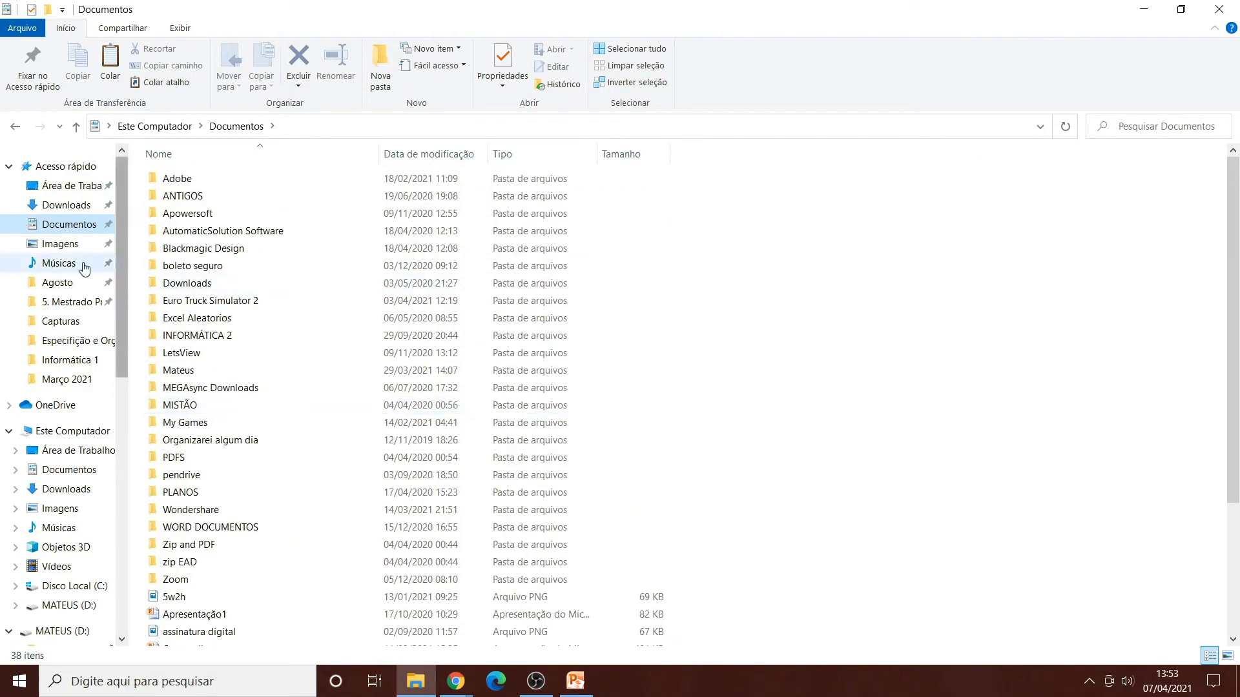
left_click(60, 244)
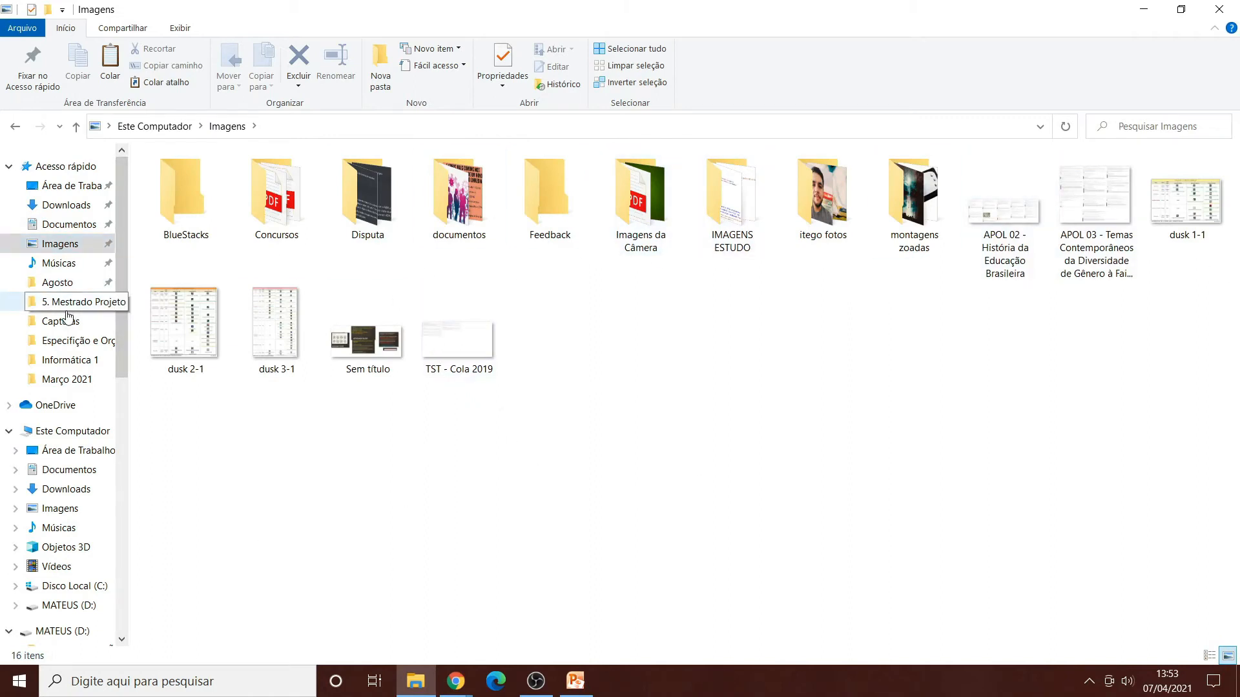
Return to Downloads and open the properties of the image e4df38c3-sanduiche-de-presunto-l-thumb-removebg-preview.
left_click(67, 208)
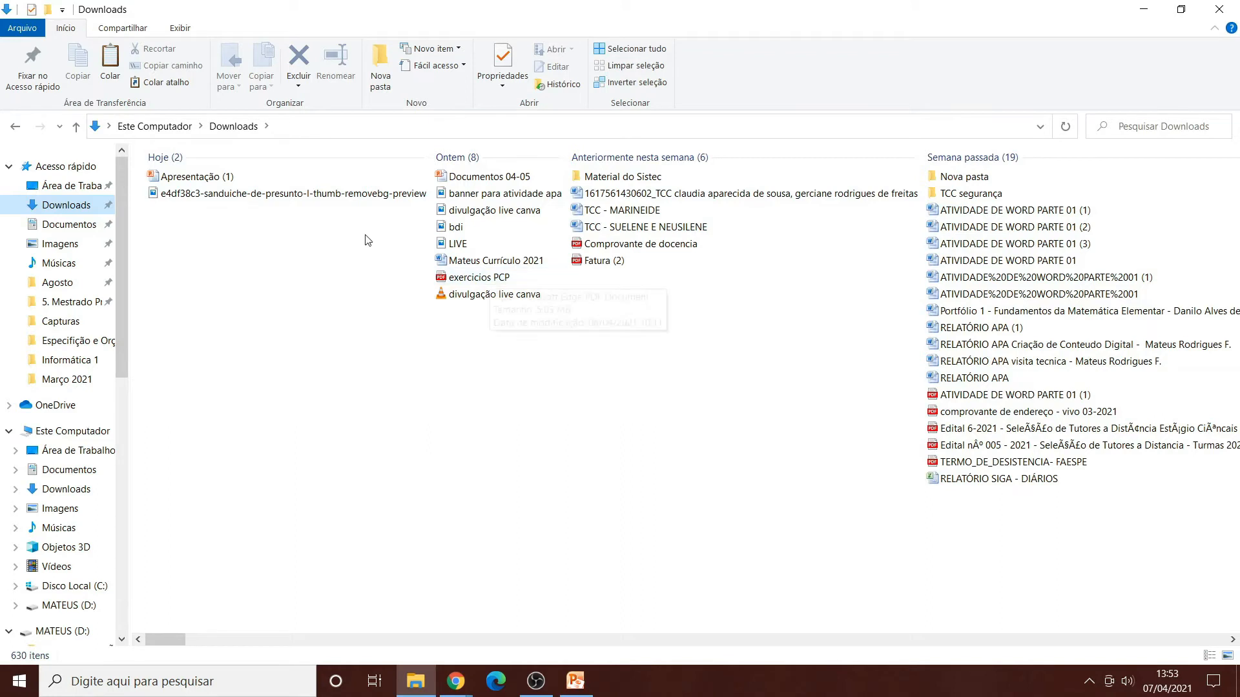
left_click(248, 193)
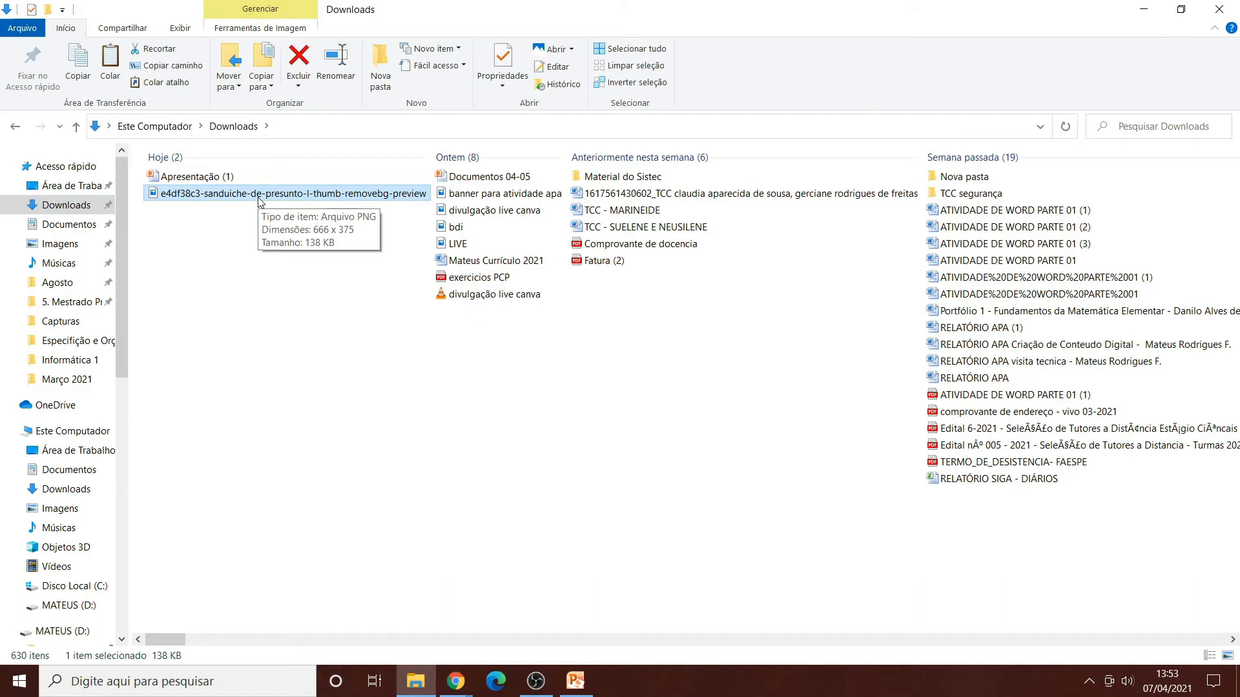
right_click(259, 198)
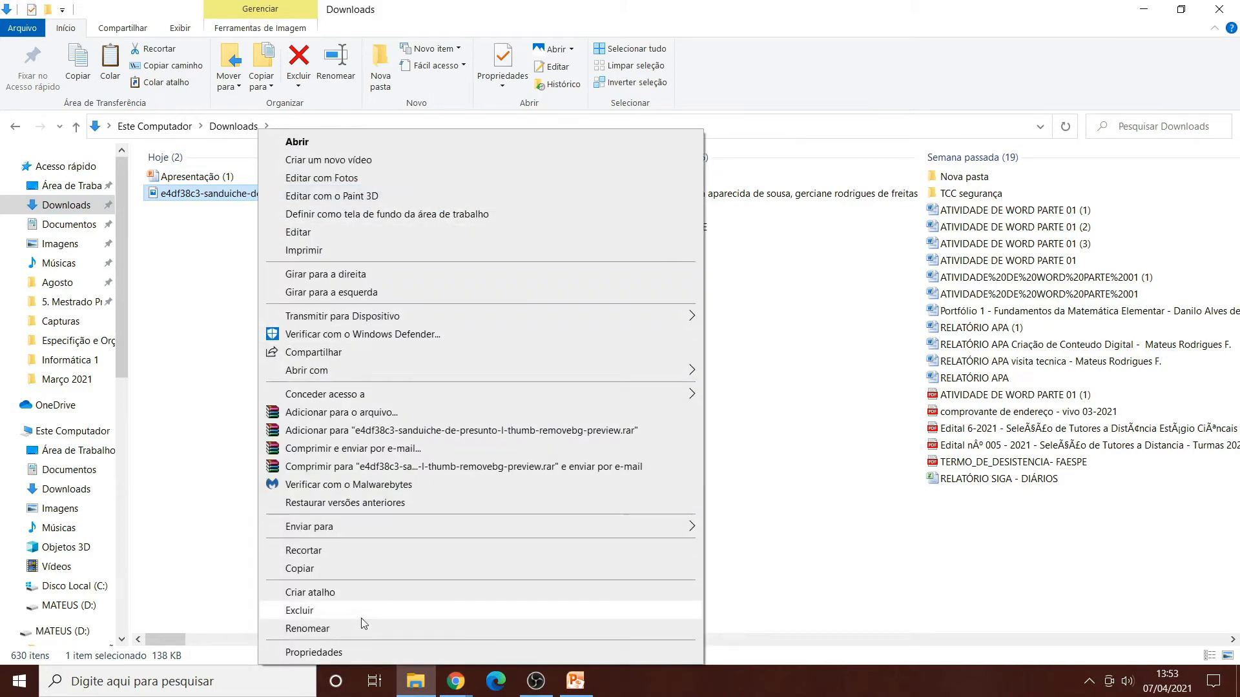
left_click(349, 652)
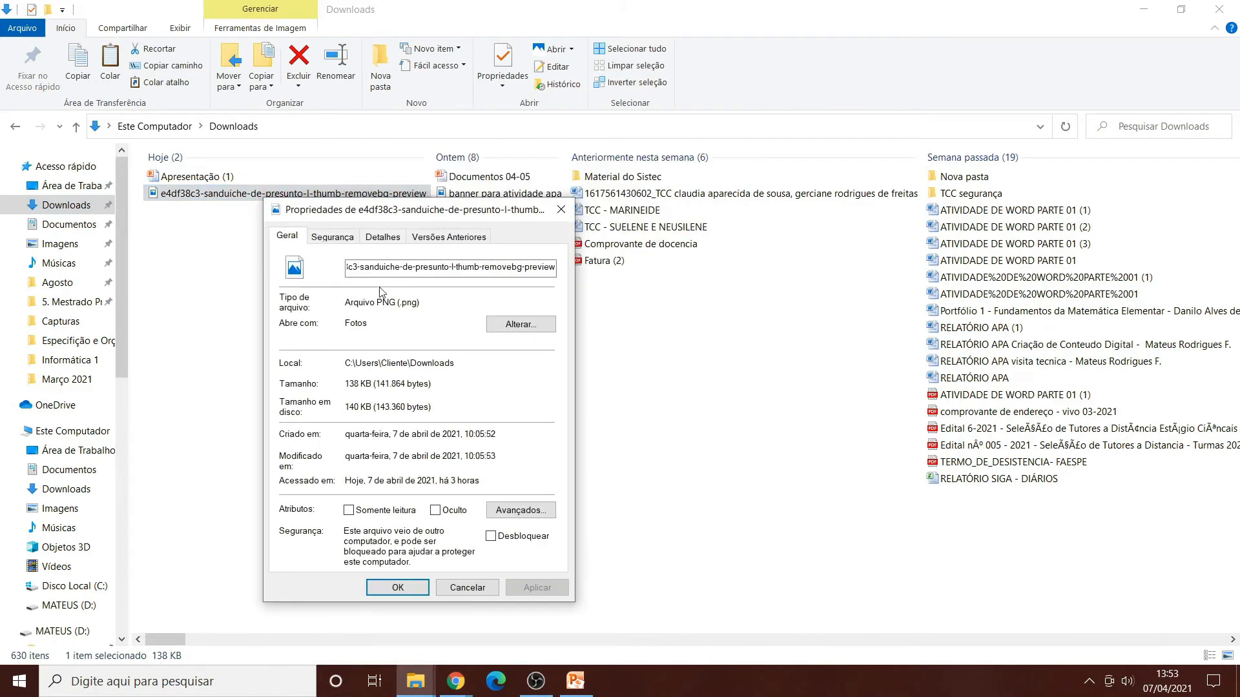
Highlight the image's name, file type, size, modification date and last access date in its general properties.
left_click_drag(384, 267, 325, 267)
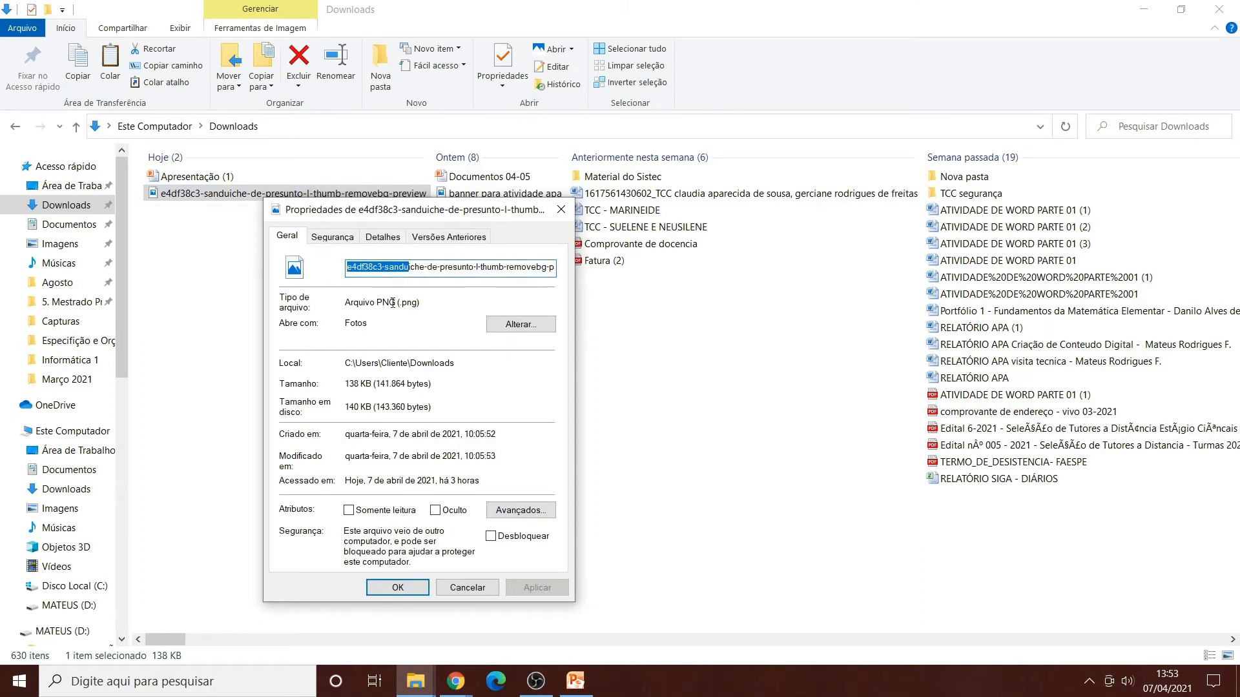
left_click_drag(377, 303, 398, 303)
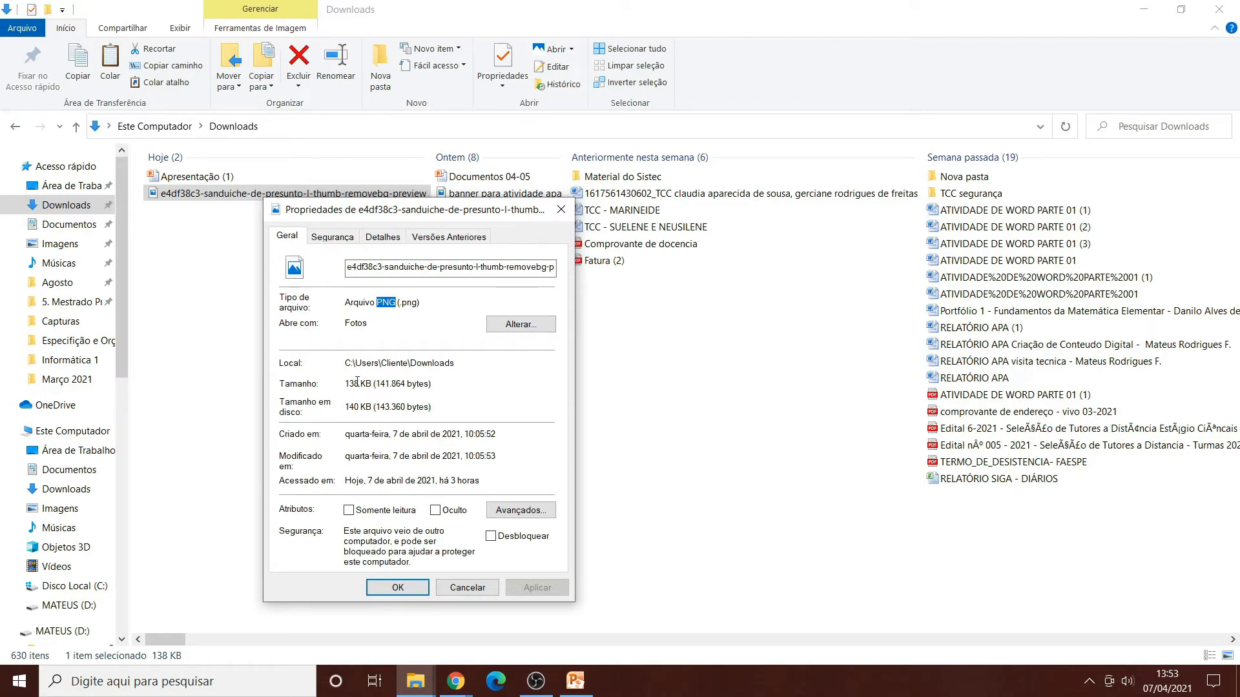
left_click_drag(347, 383, 368, 384)
left_click_drag(346, 384, 367, 383)
left_click_drag(371, 385, 379, 385)
mouse_move(501, 435)
left_mouse_down()
mouse_move(355, 438)
mouse_move(356, 460)
mouse_move(520, 447)
left_mouse_up()
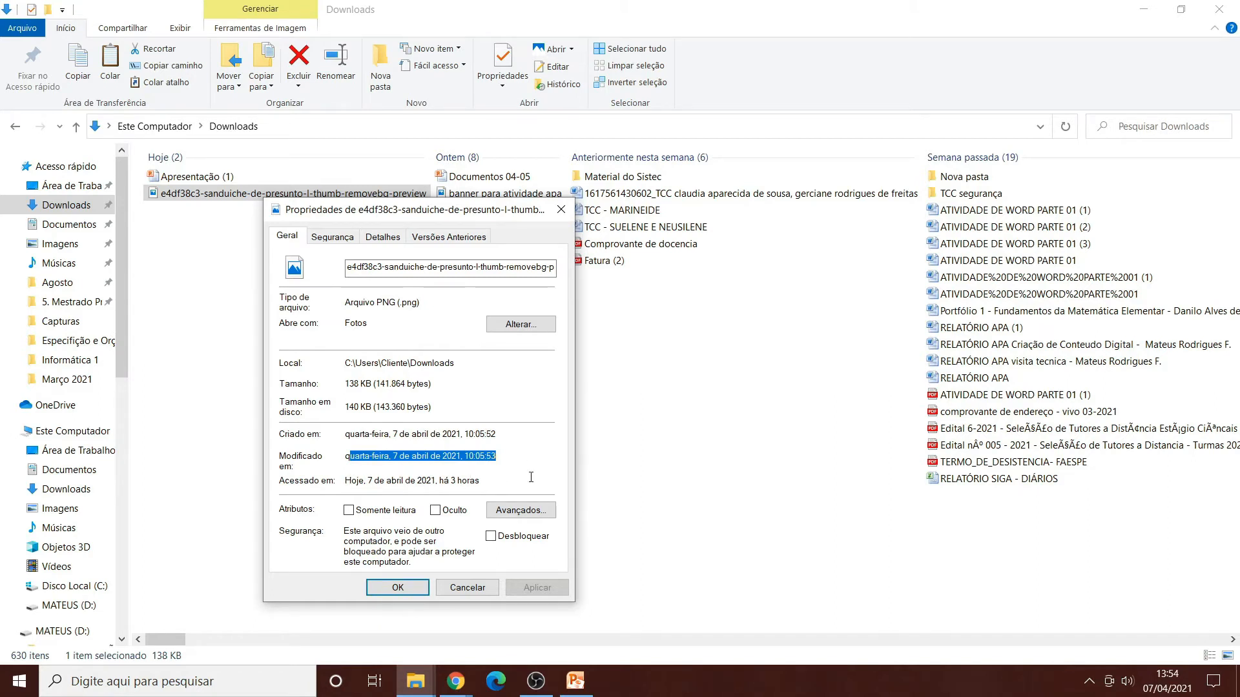
left_click_drag(497, 480, 353, 483)
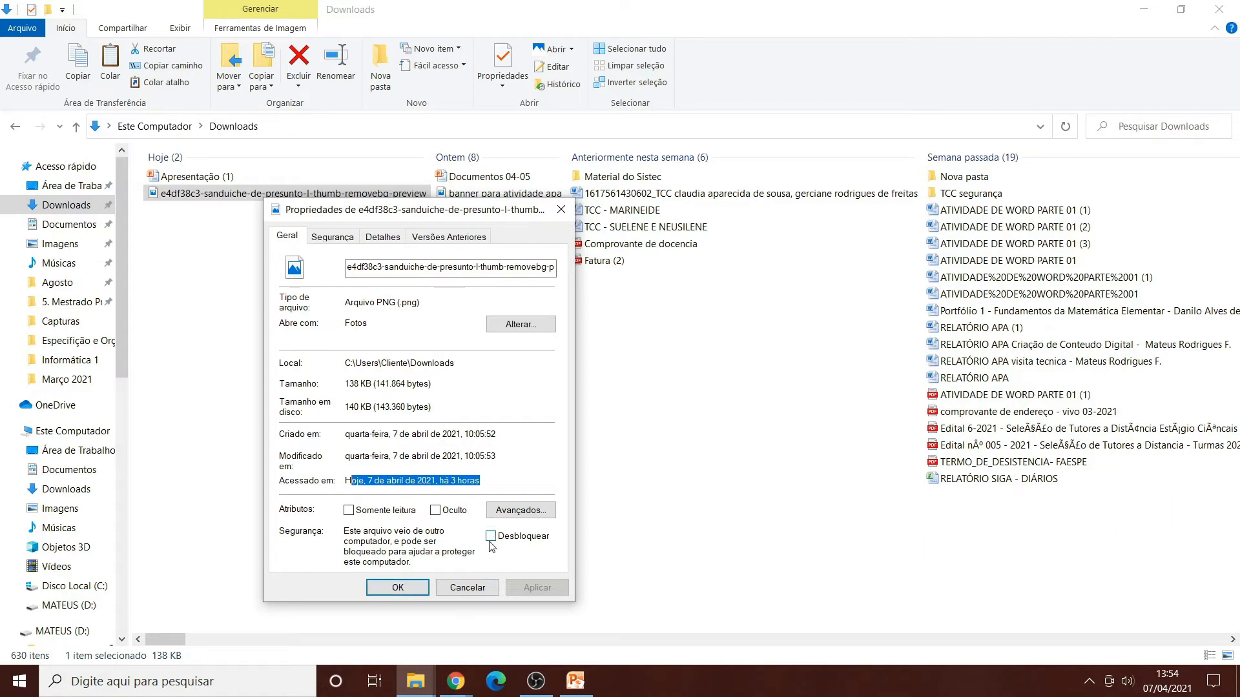
left_click(487, 478)
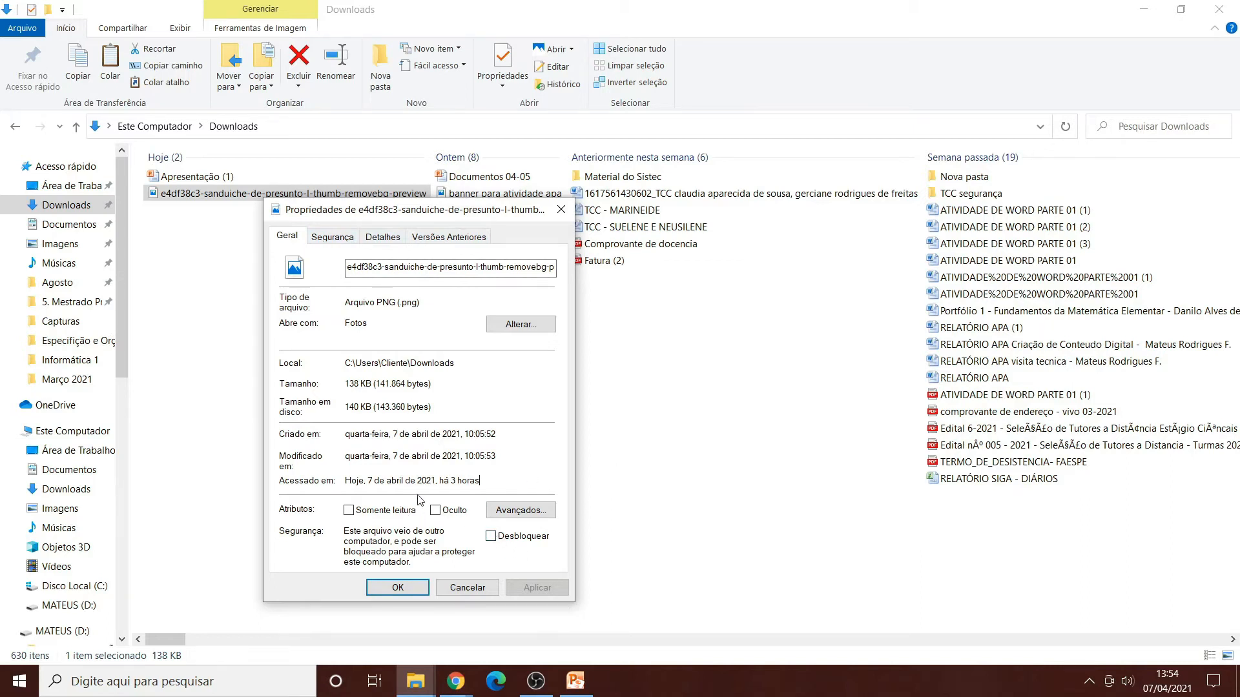
Examine the image's security permissions and its details, including the owner and computer entries, then close the properties.
left_click(323, 241)
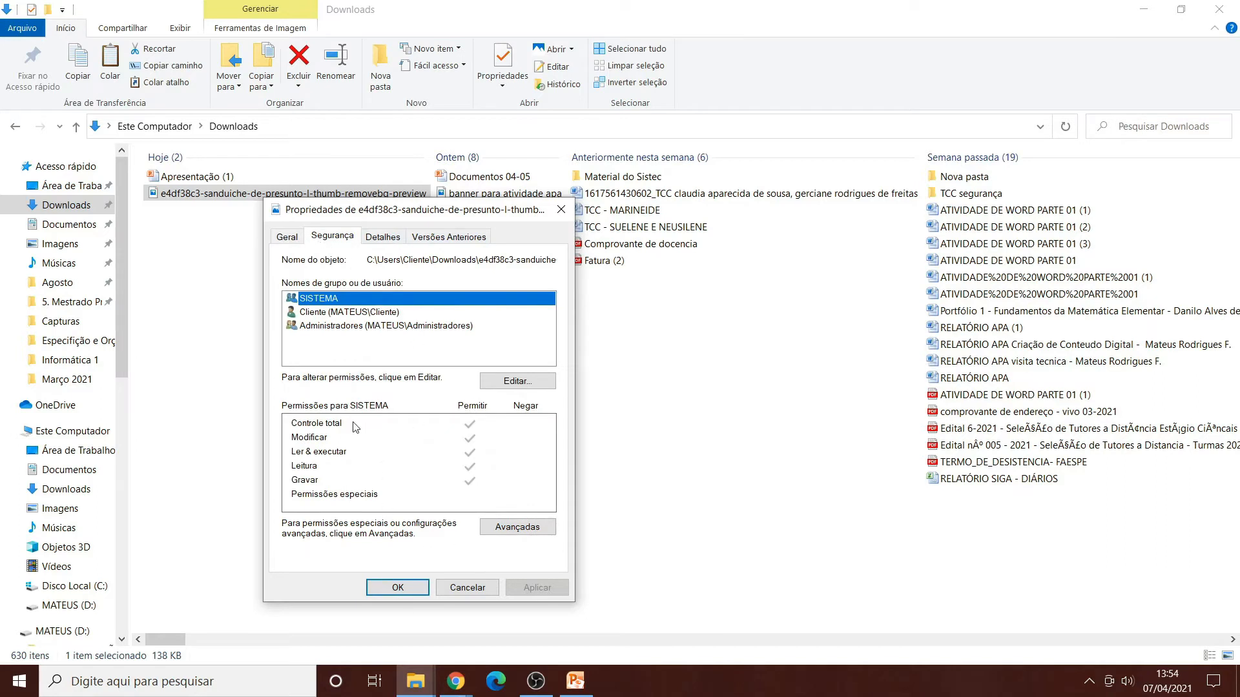
left_click(368, 242)
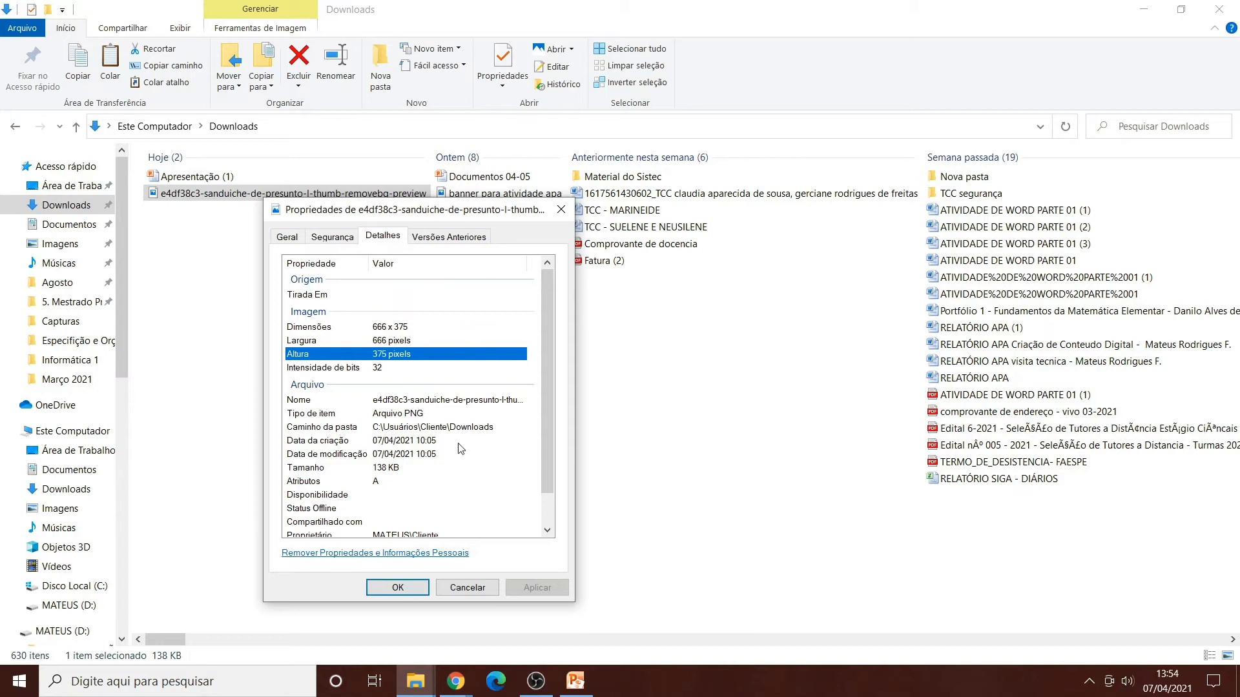
scroll(434, 437, "down", 1)
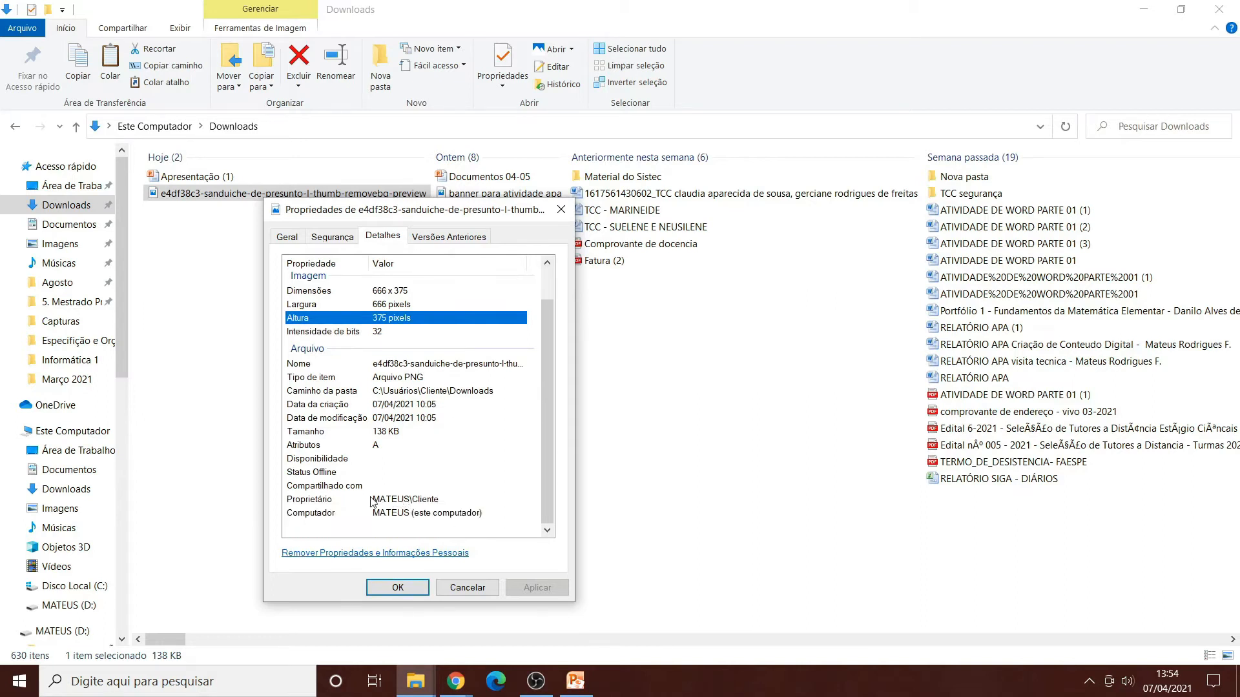
left_click(403, 501)
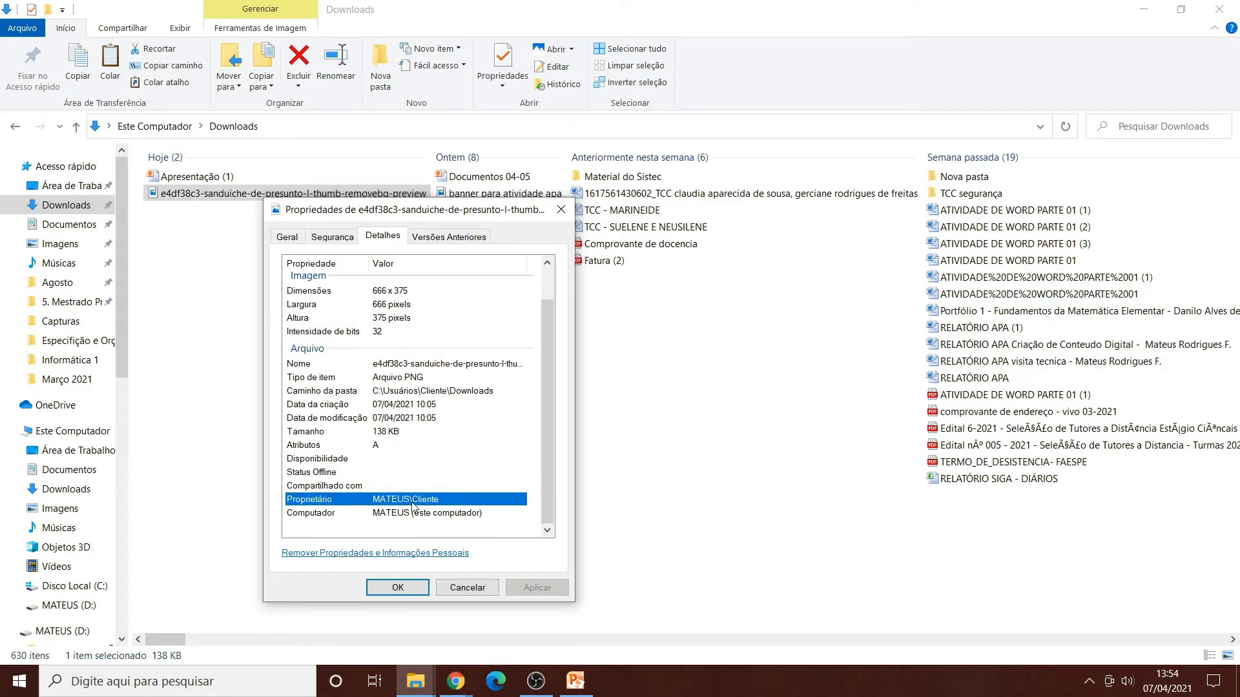
left_click(391, 514)
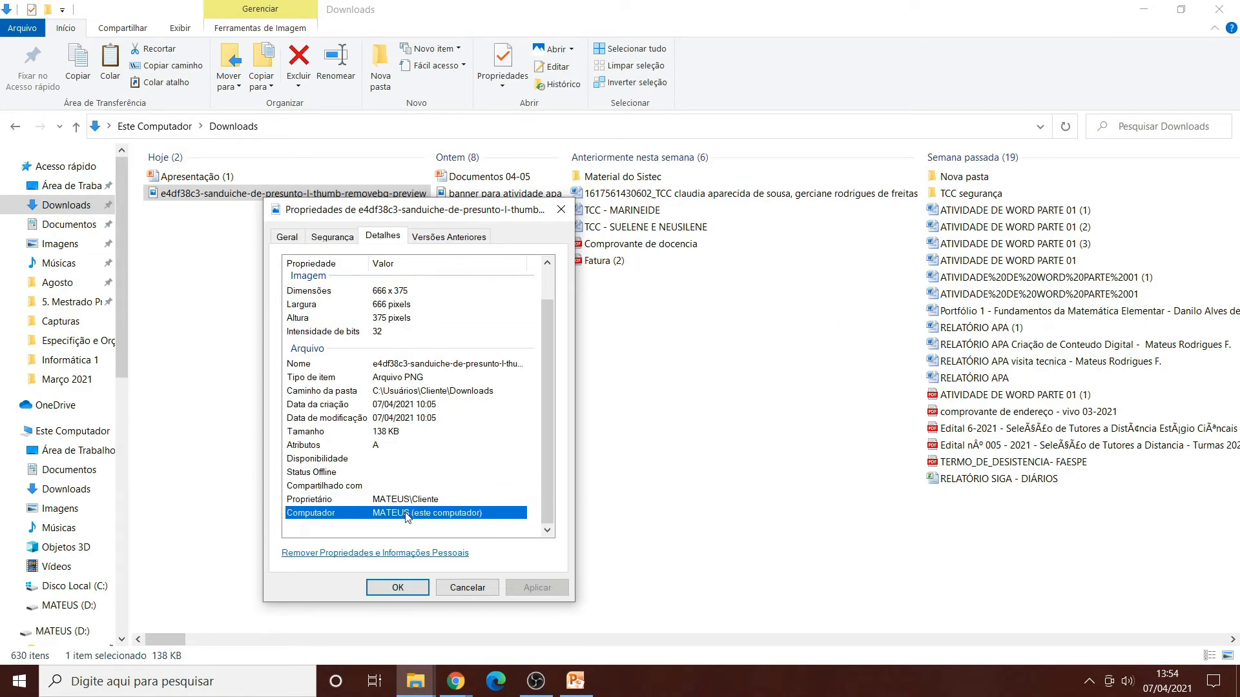
left_click(444, 498)
left_click(432, 512)
left_click(418, 504)
left_click(416, 514)
scroll(426, 460, "up", 1)
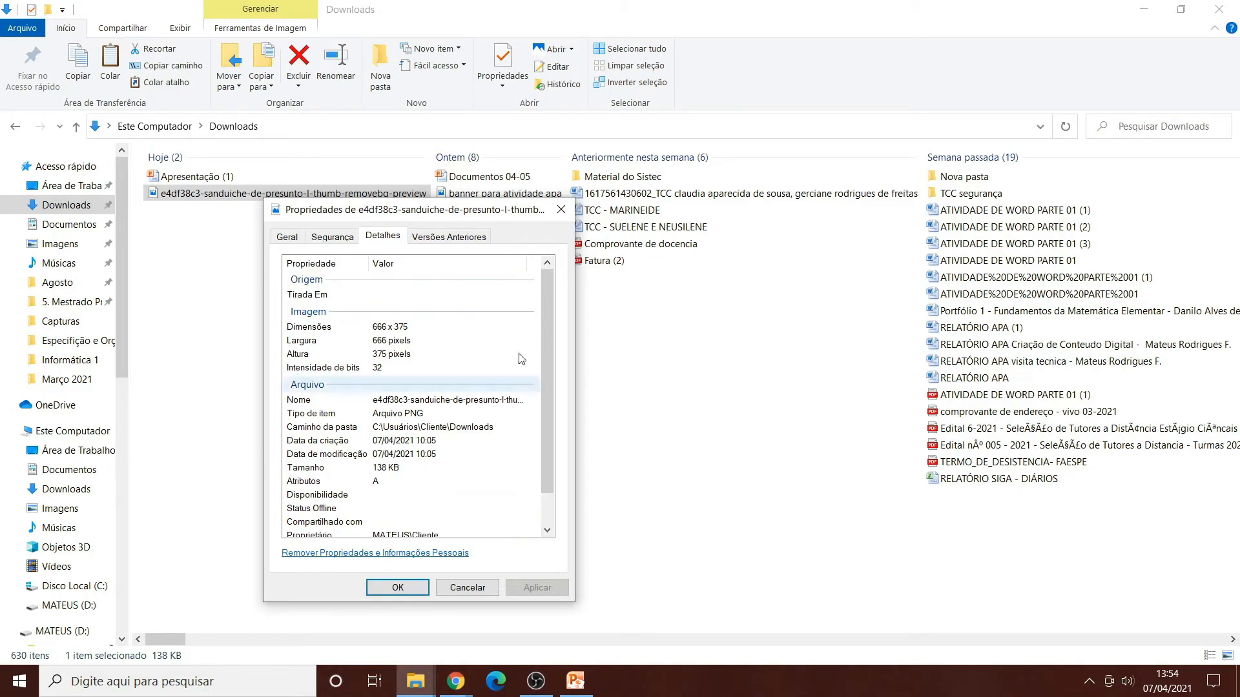
left_click(559, 211)
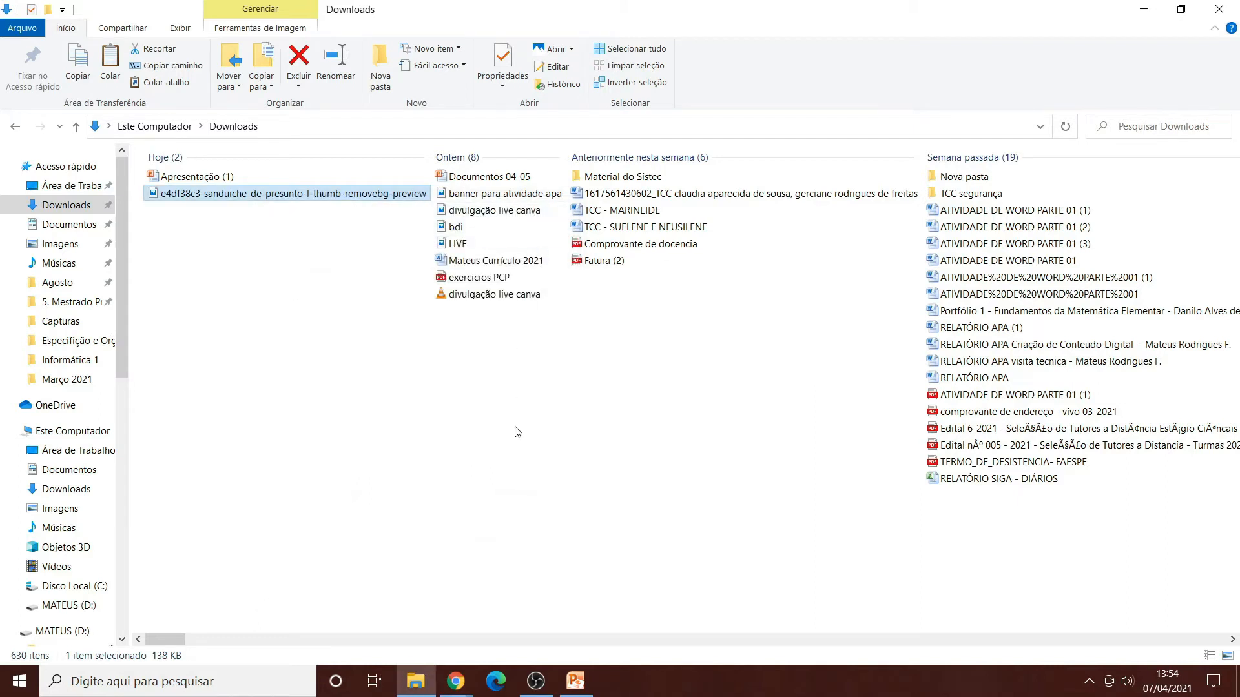
left_click(561, 223)
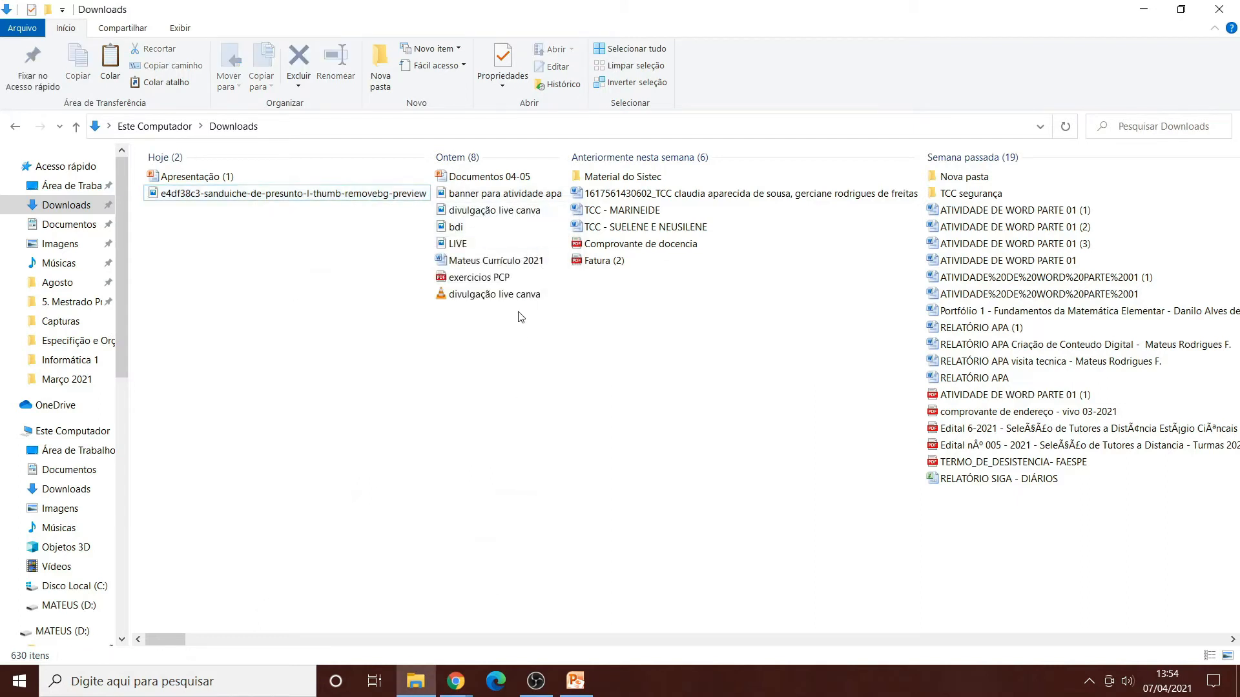
Open the properties of the TCC Word document listed third in the group Anteriormente nesta semana.
left_click(607, 215)
right_click(624, 212)
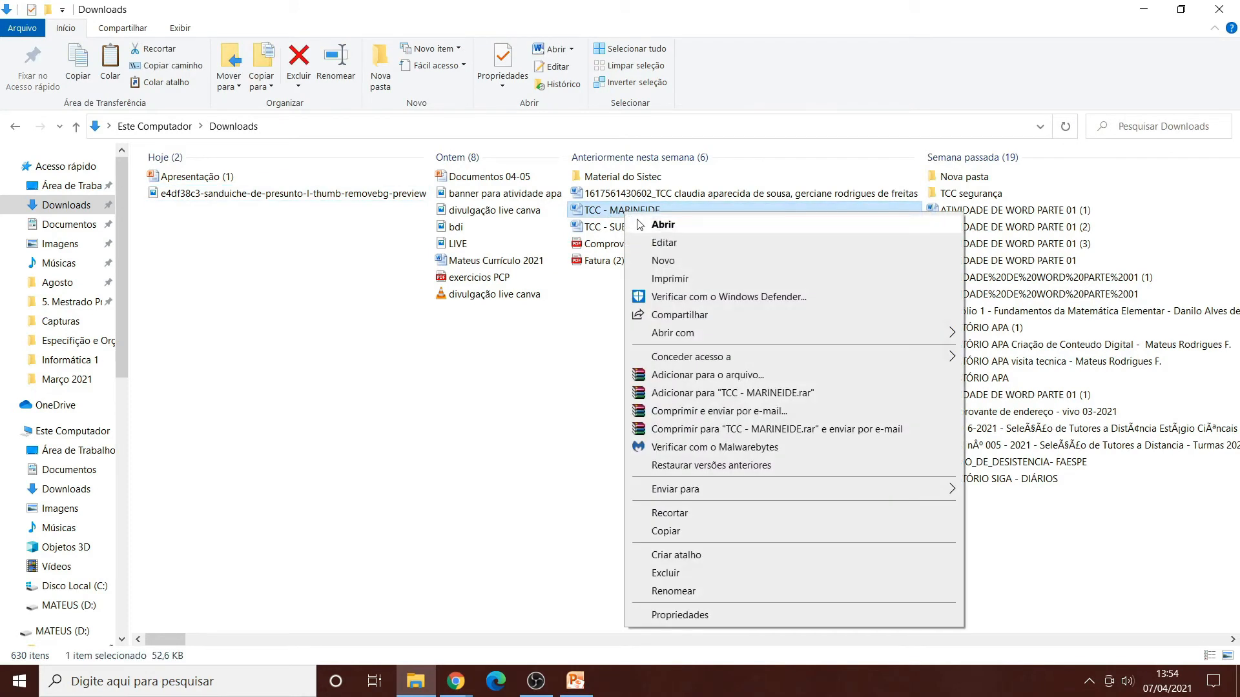
left_click(684, 615)
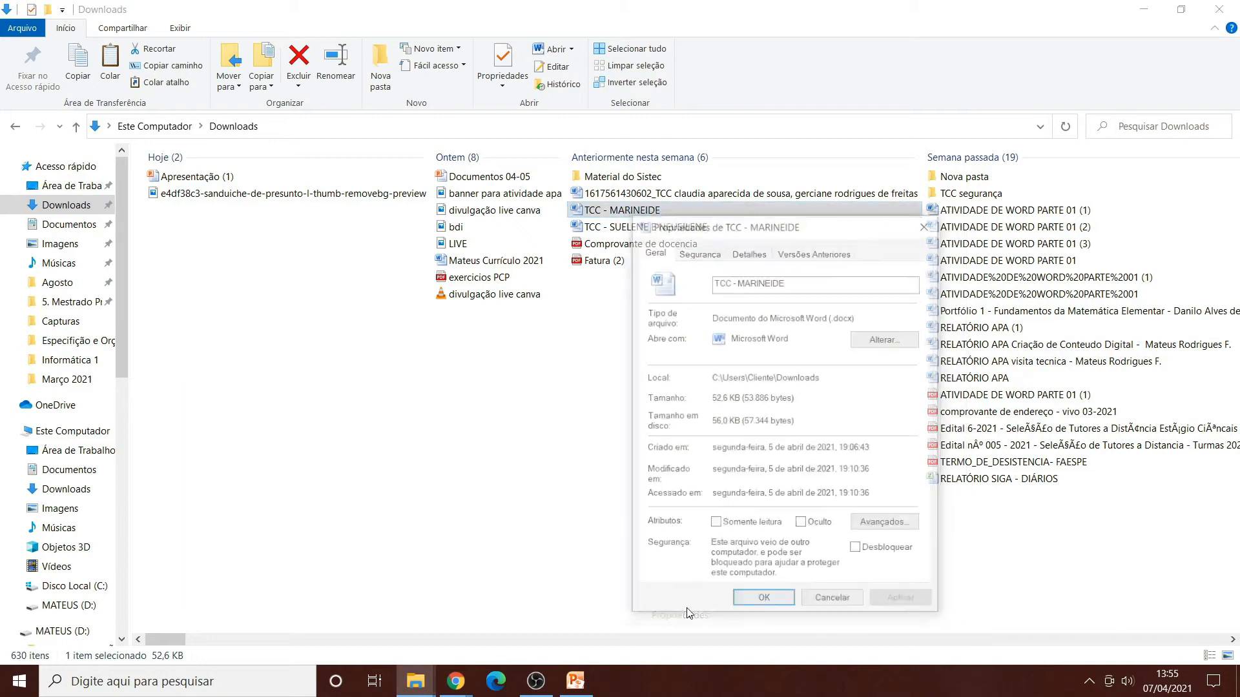
Highlight the TCC document's creation, modification and last access dates in its general properties.
left_click_drag(817, 223, 490, 197)
left_click_drag(450, 414, 547, 409)
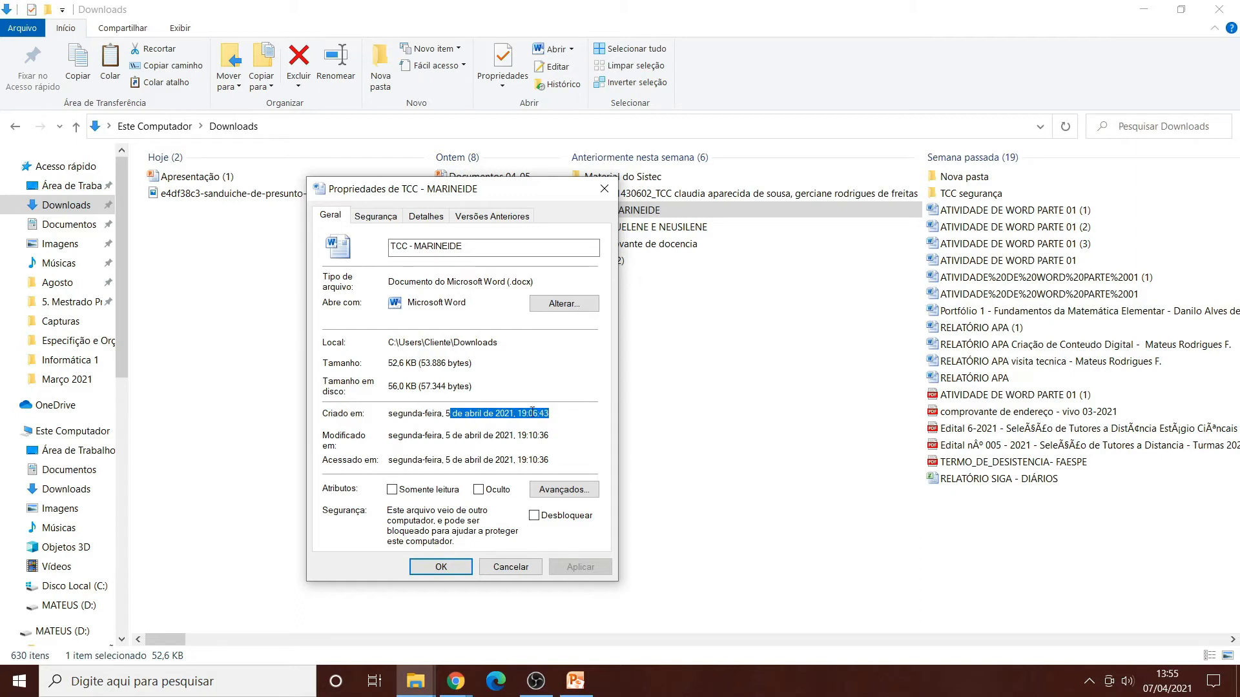
left_click_drag(440, 440, 562, 436)
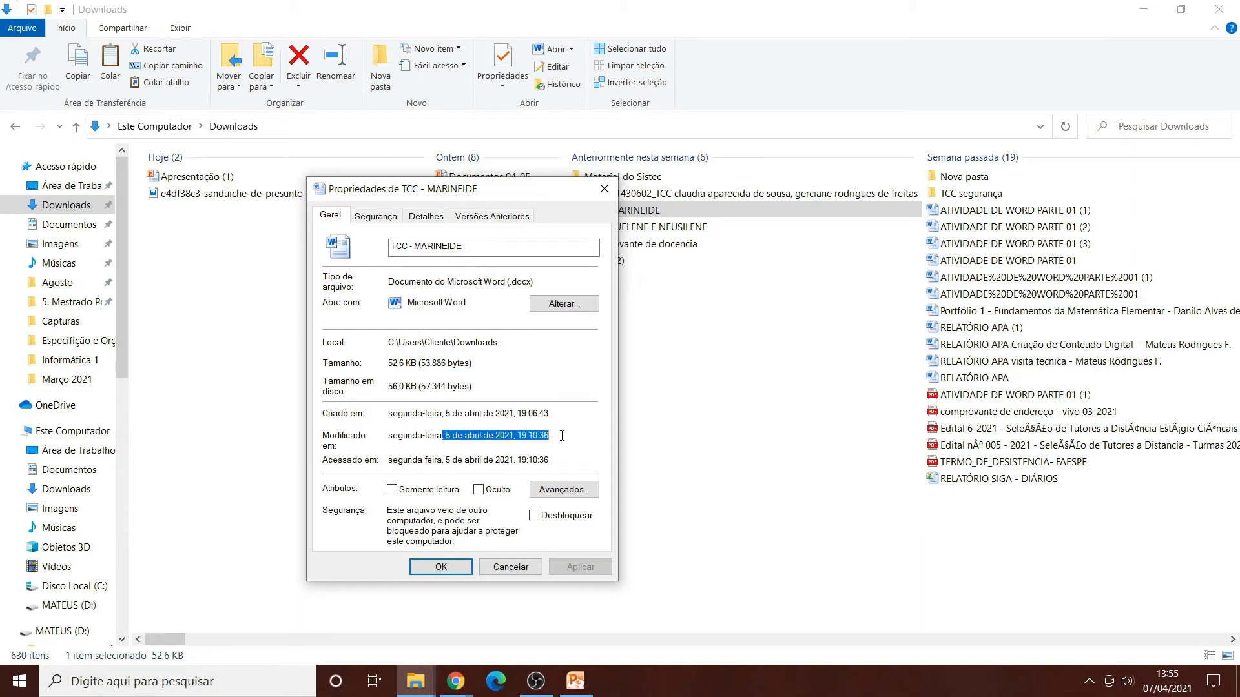
left_click_drag(403, 460, 562, 460)
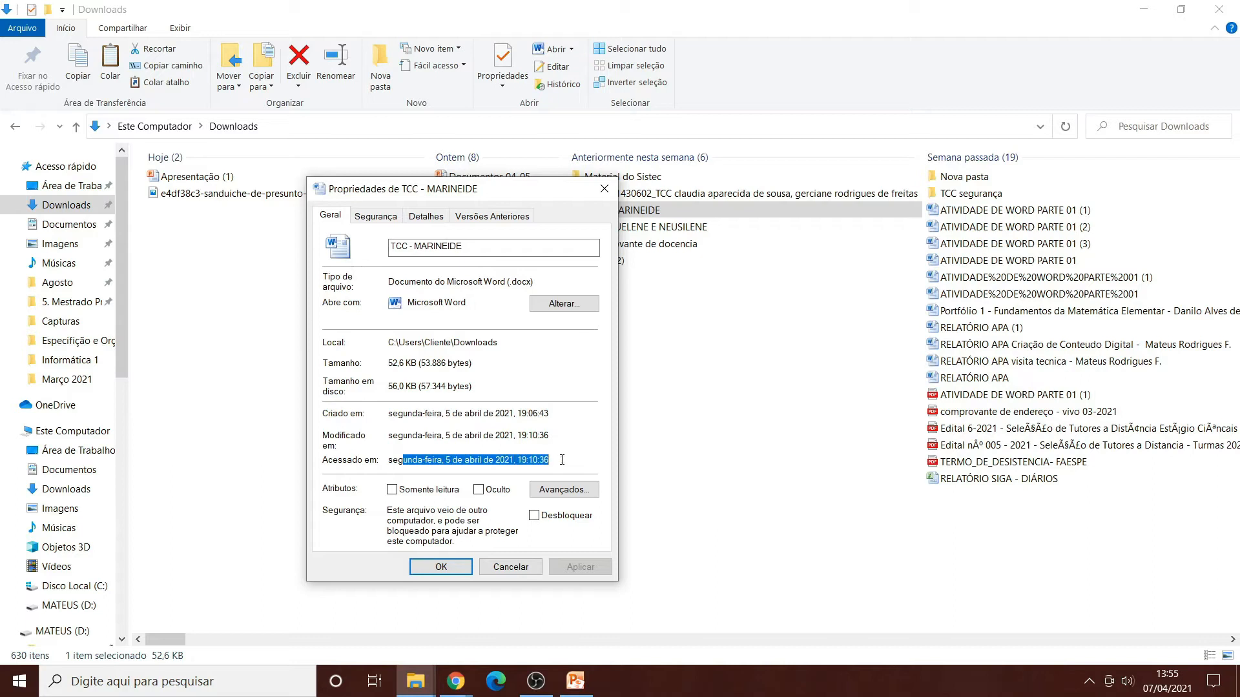
left_click(552, 460)
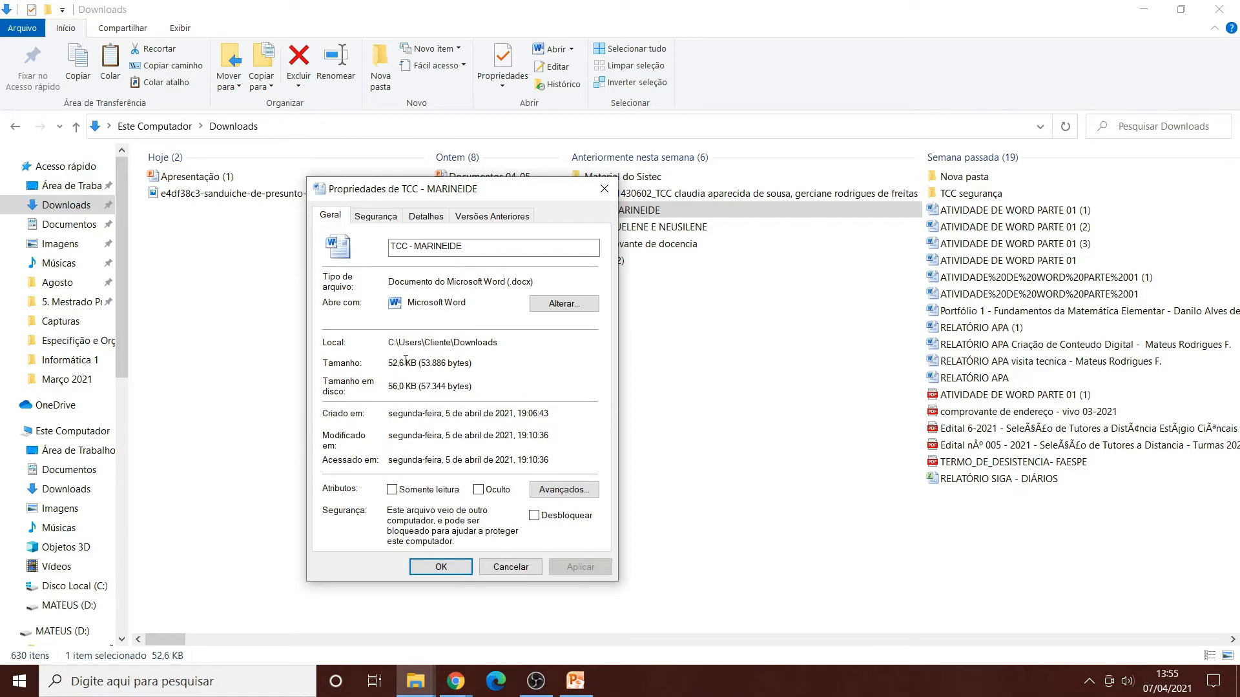
Examine the TCC document's security permissions and its full list of details, highlighting the computer entry.
left_click(375, 217)
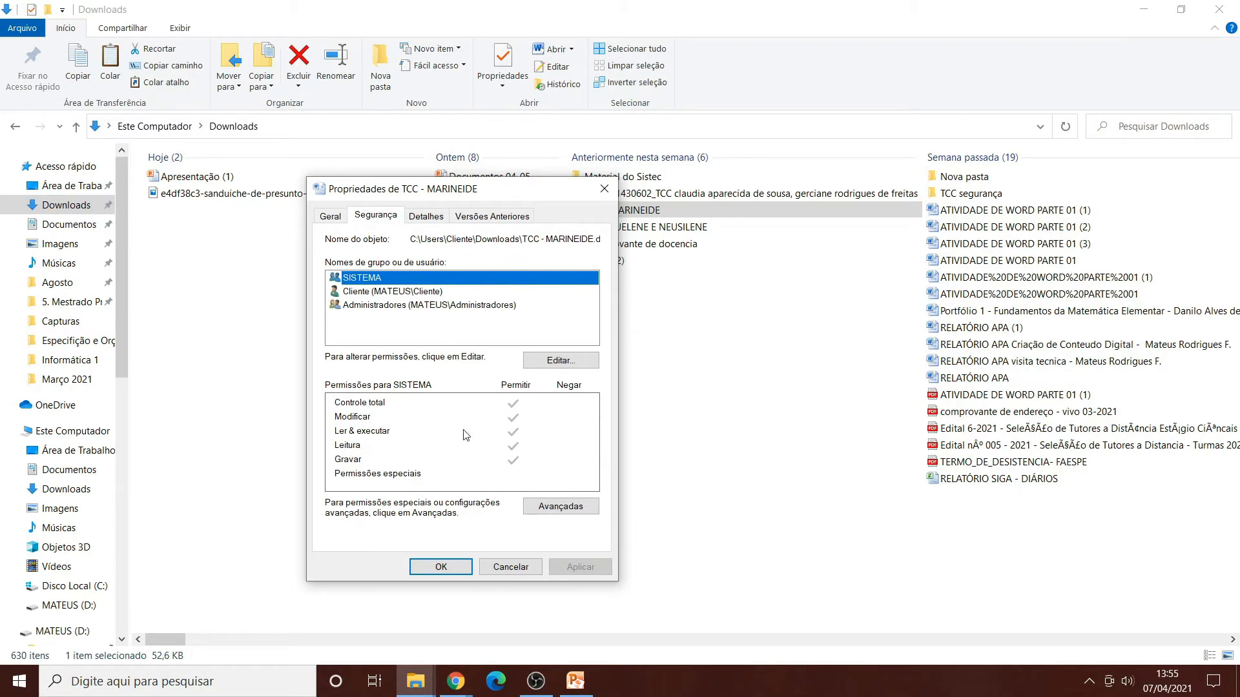
left_click(426, 218)
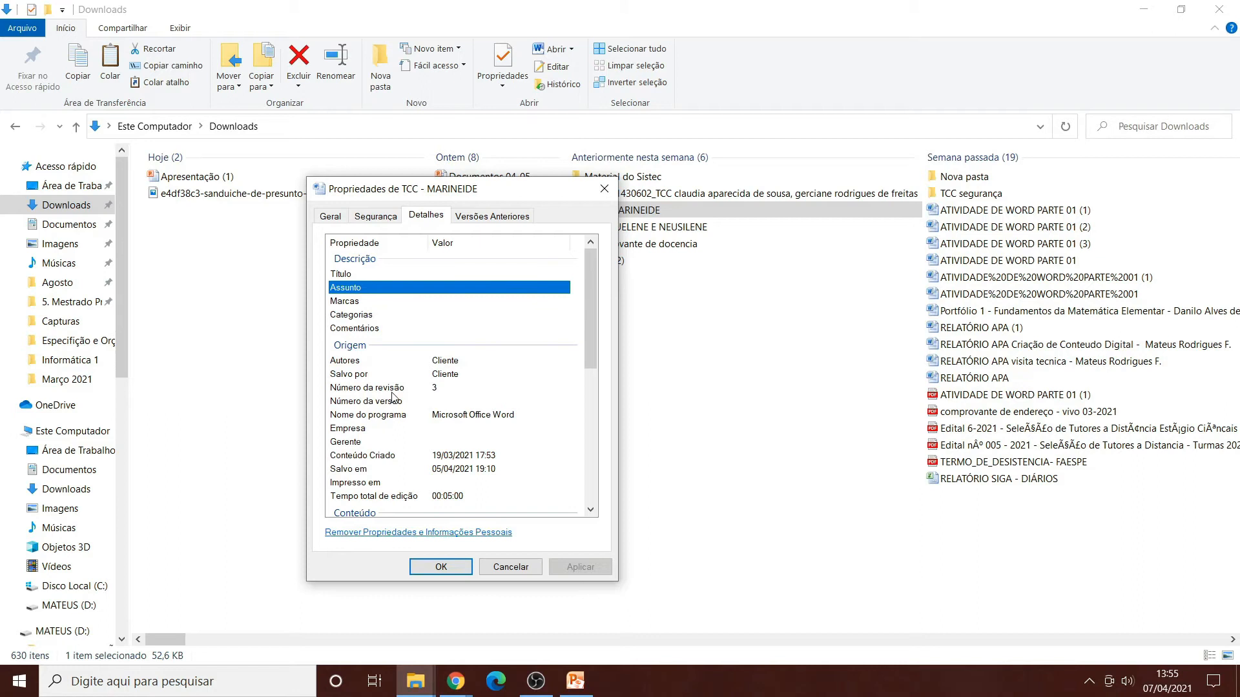
scroll(475, 382, "down", 1)
scroll(475, 381, "down", 1)
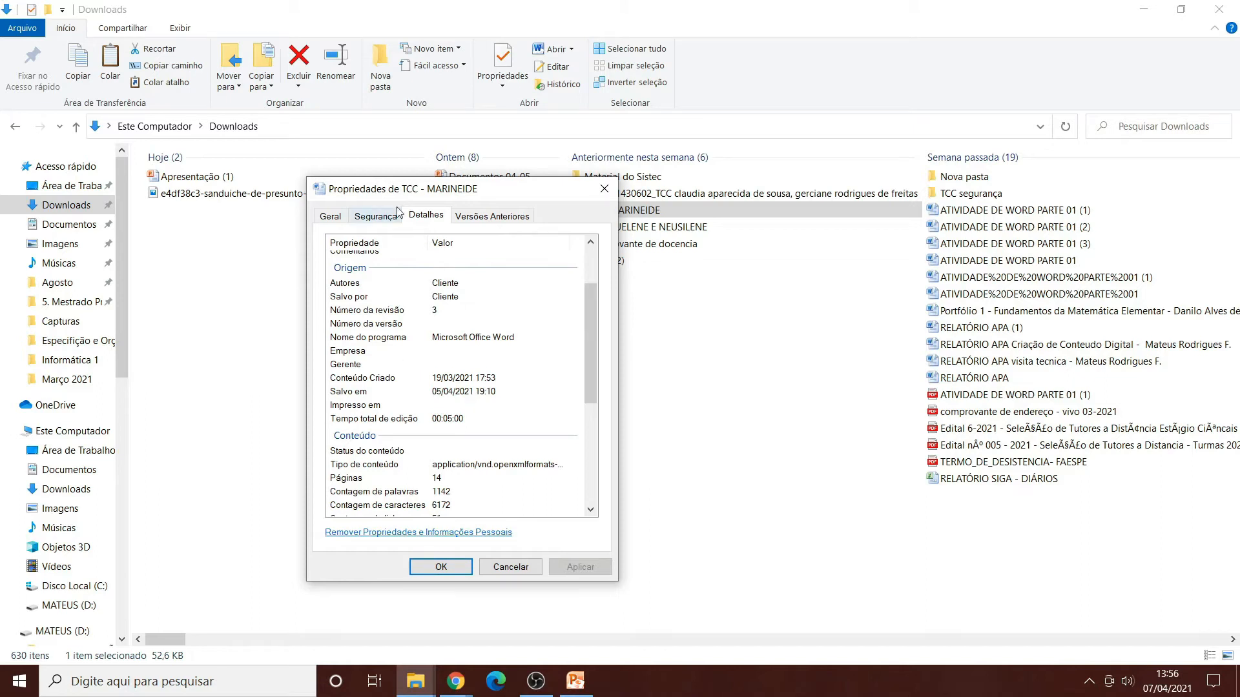
scroll(445, 395, "down", 3)
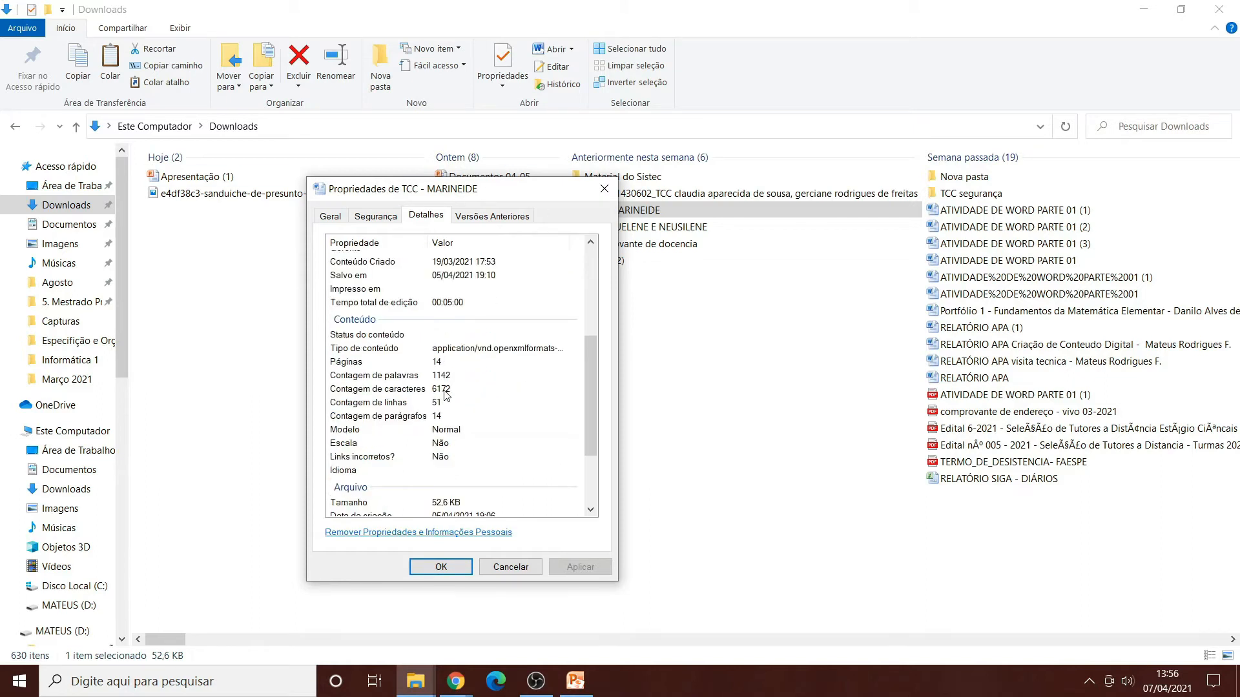
scroll(481, 403, "down", 3)
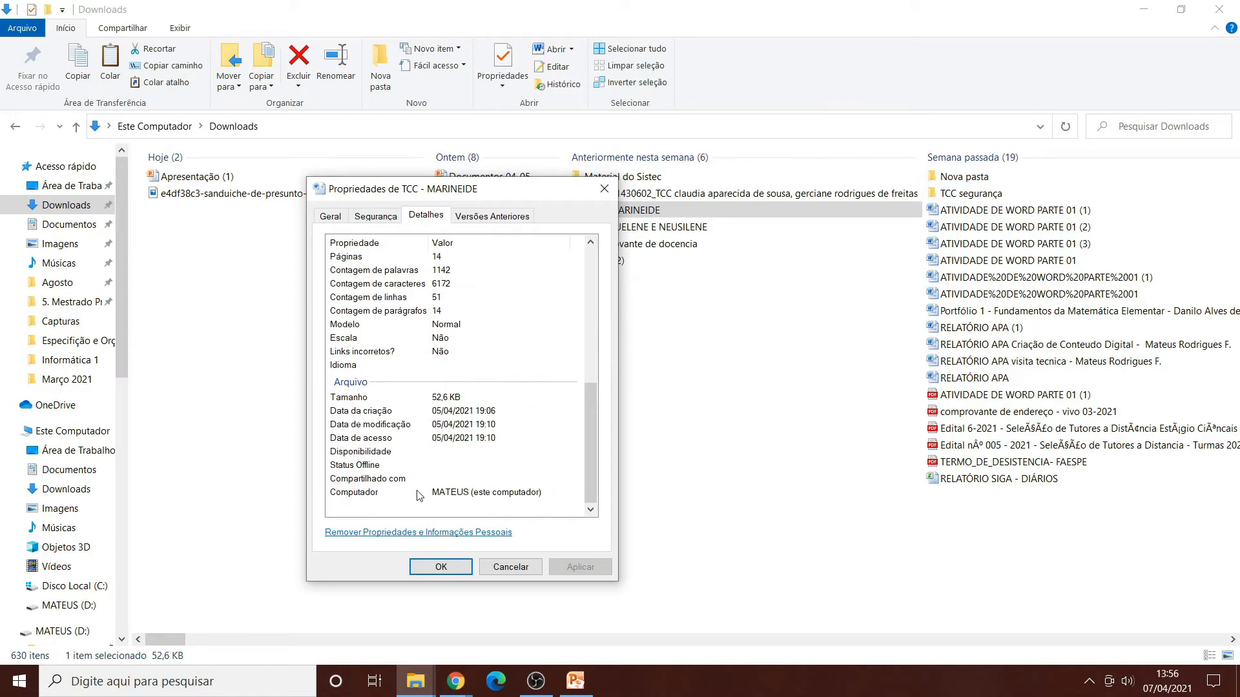
left_click(492, 495)
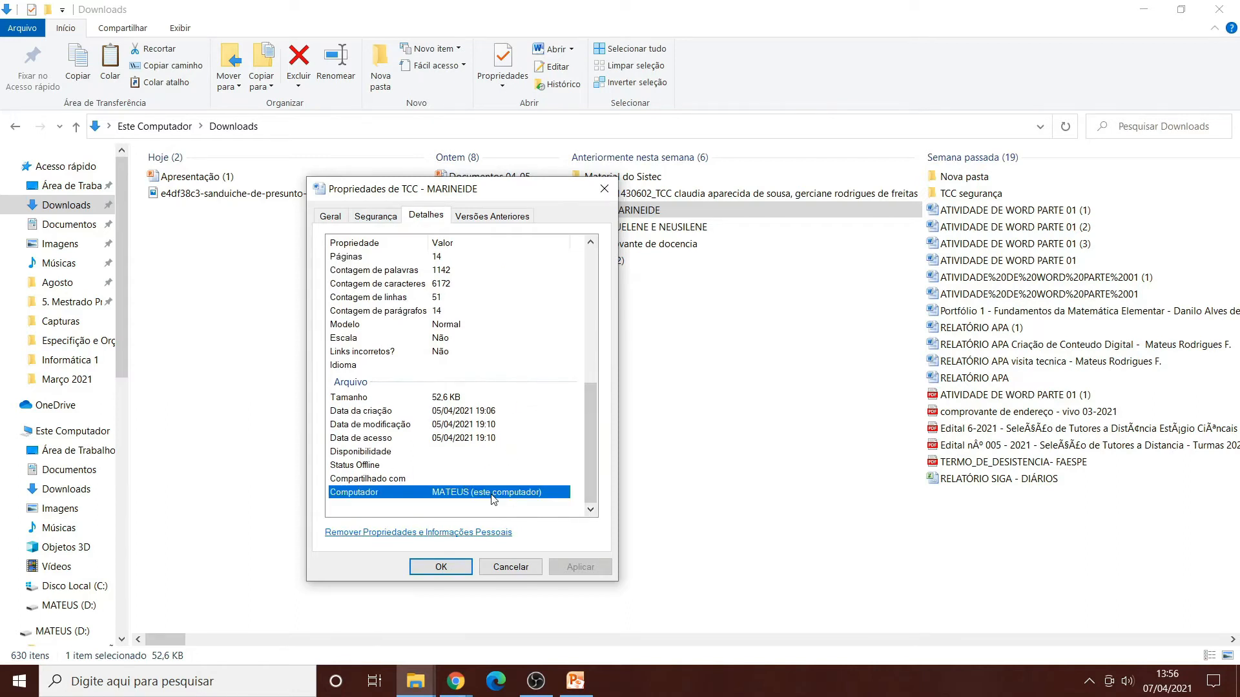
scroll(493, 499, "up", 4)
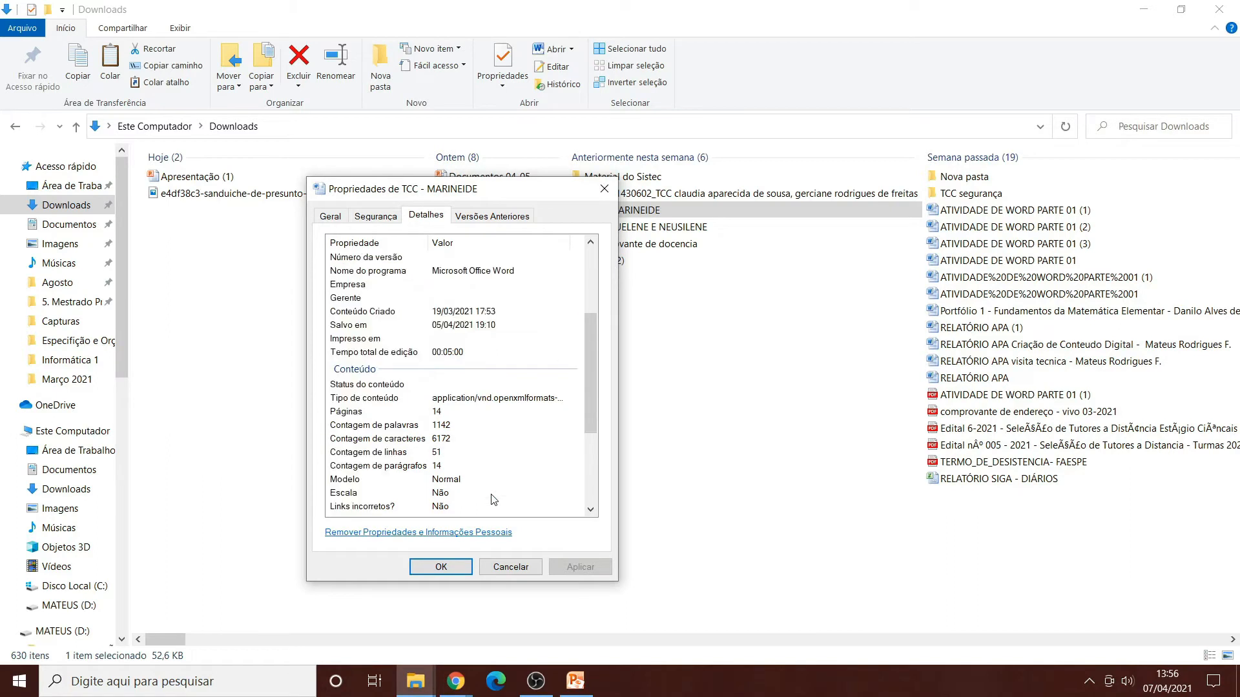
scroll(467, 415, "up", 4)
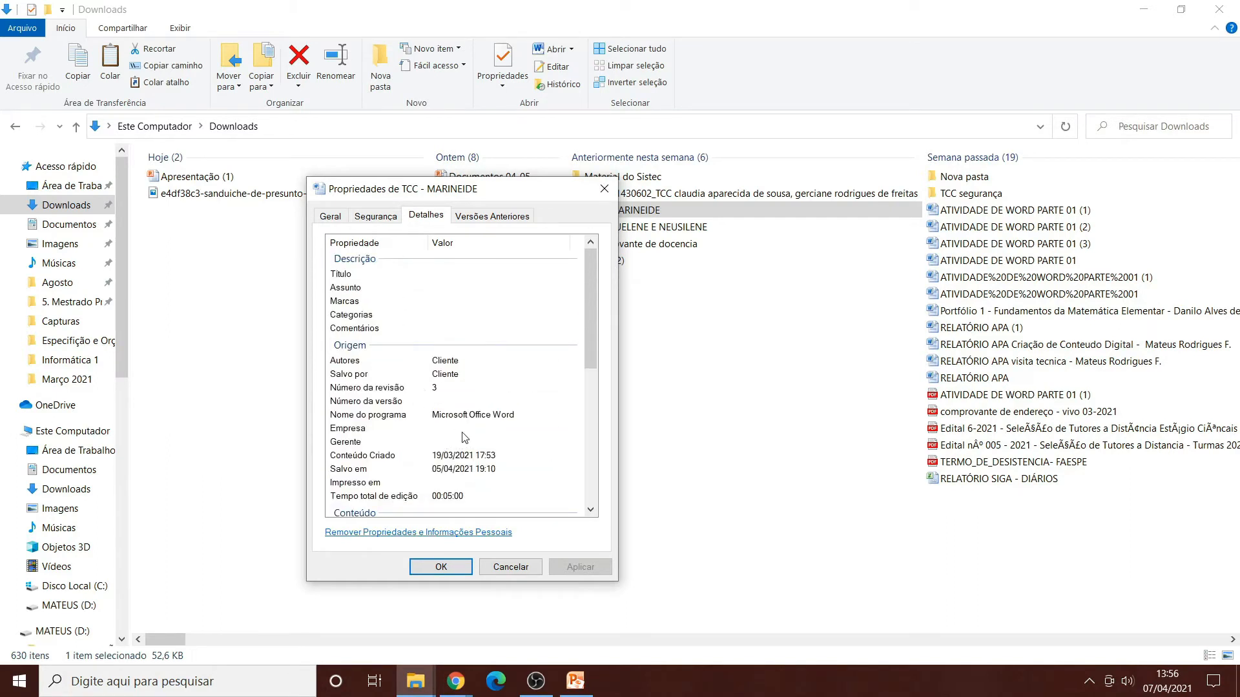
Check the TCC document's previous versions, review its origin, content and file details again, and close the properties.
left_click(484, 217)
left_click(425, 216)
scroll(486, 416, "down", 8)
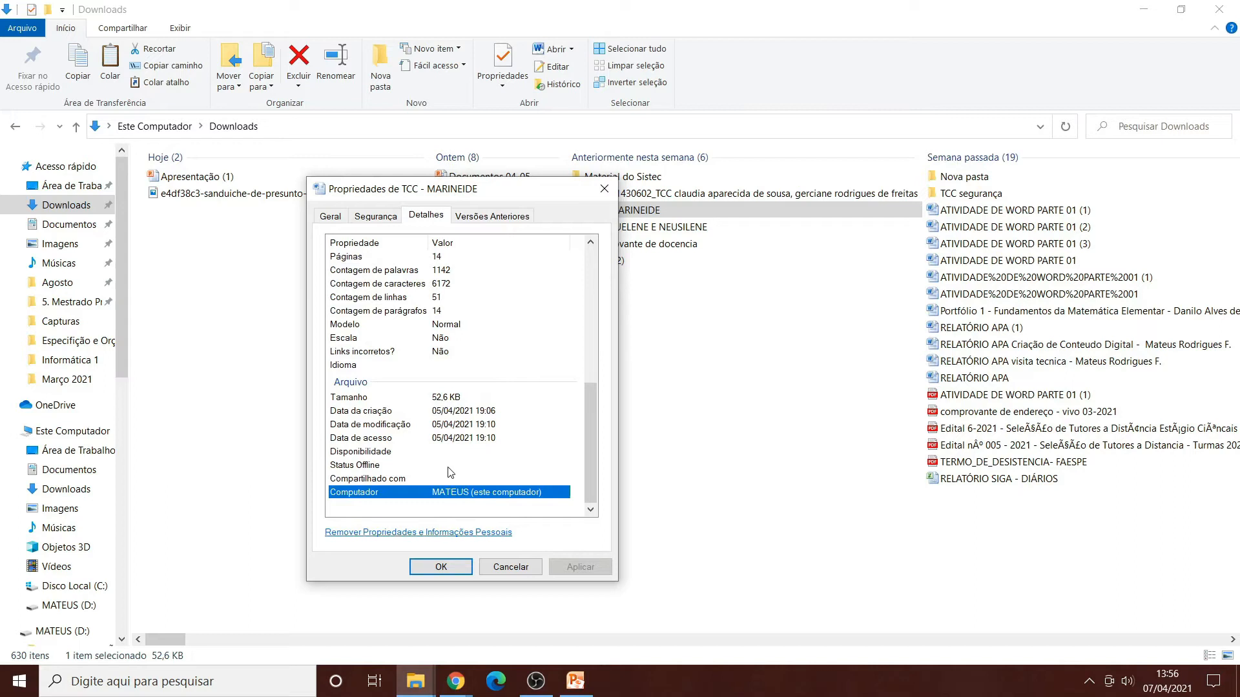
scroll(456, 476, "up", 8)
scroll(456, 429, "down", 4)
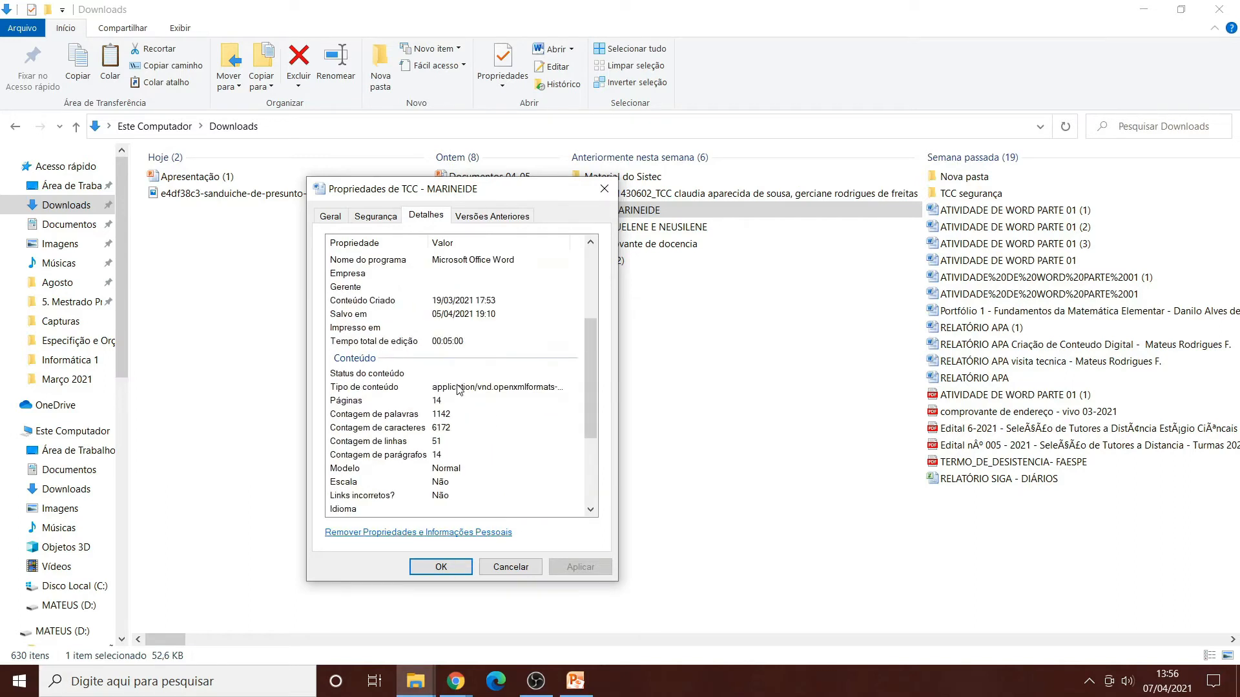
scroll(457, 389, "down", 5)
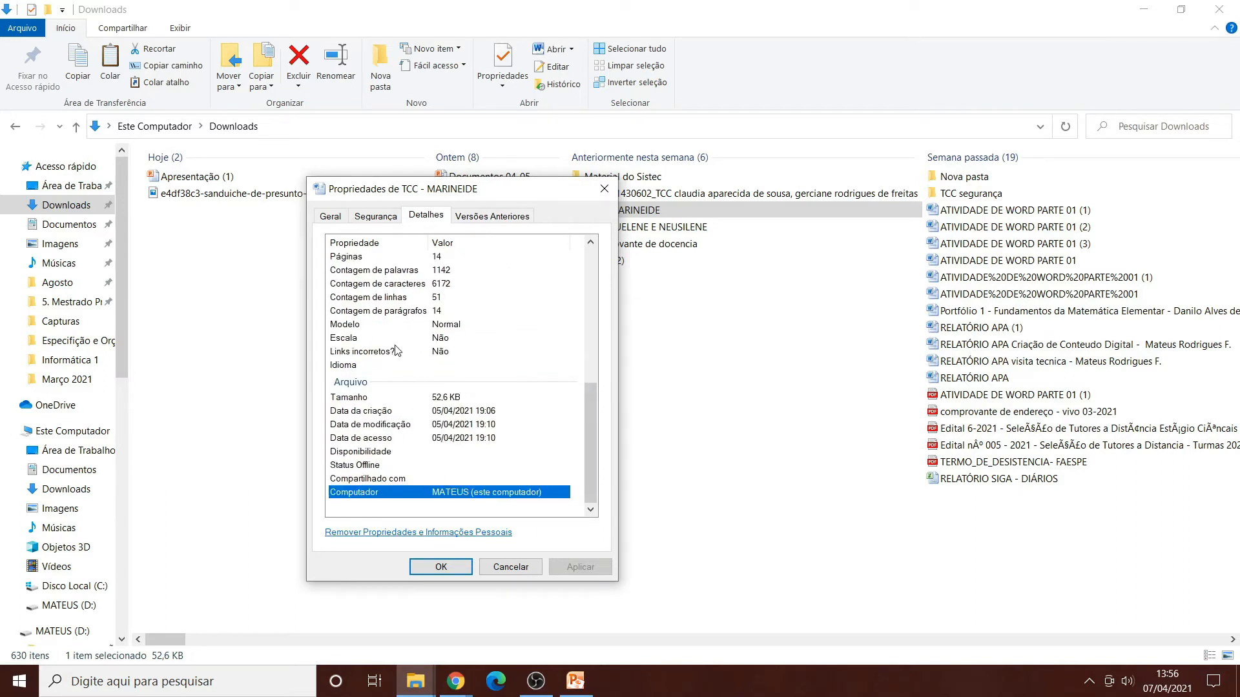
scroll(454, 363, "up", 6)
scroll(454, 361, "up", 3)
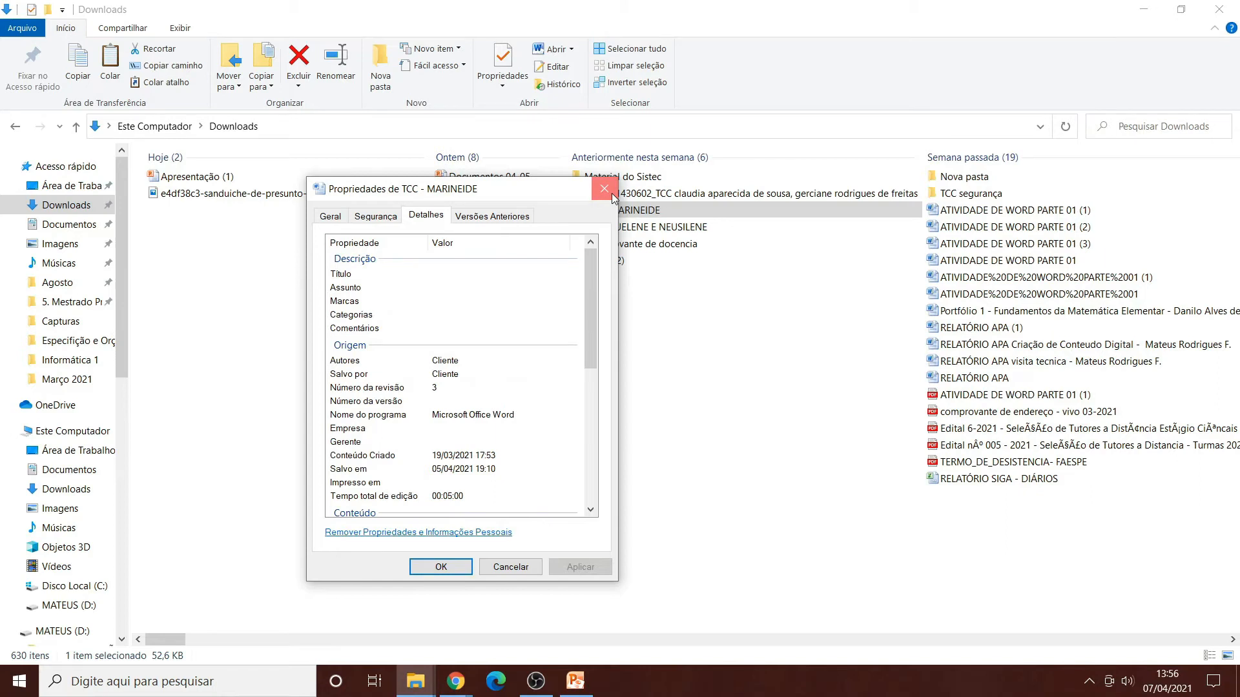
scroll(507, 299, "down", 6)
scroll(502, 463, "up", 4)
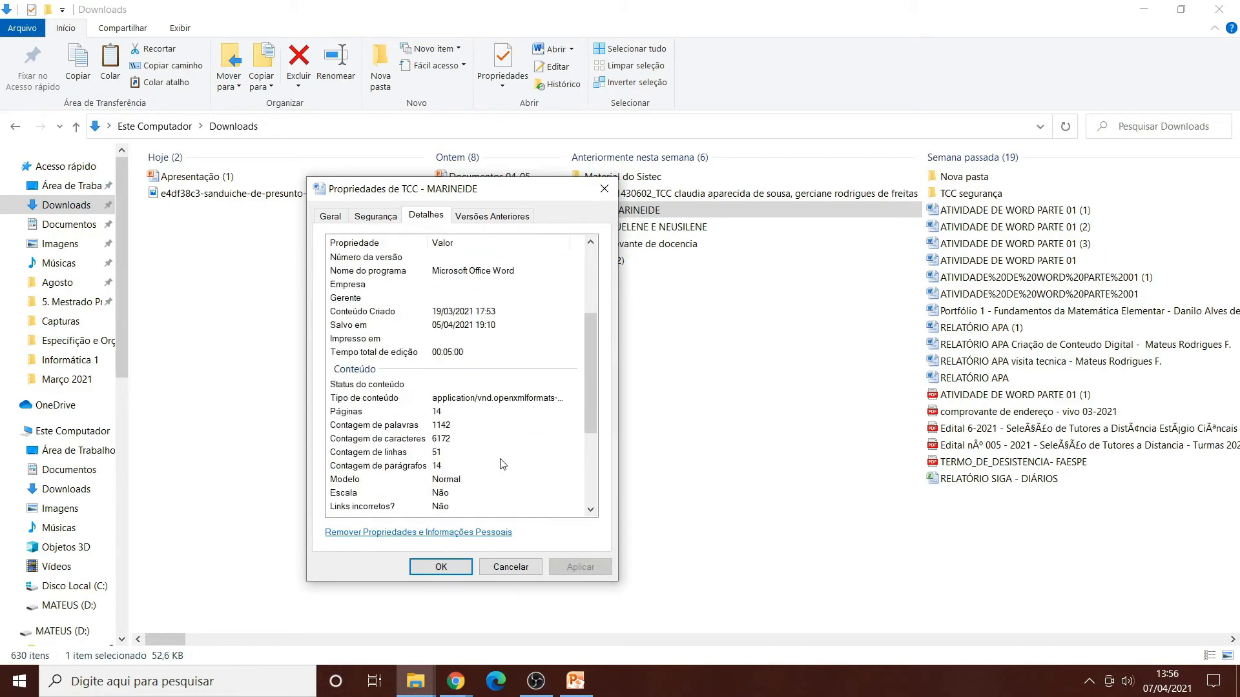
scroll(503, 463, "up", 2)
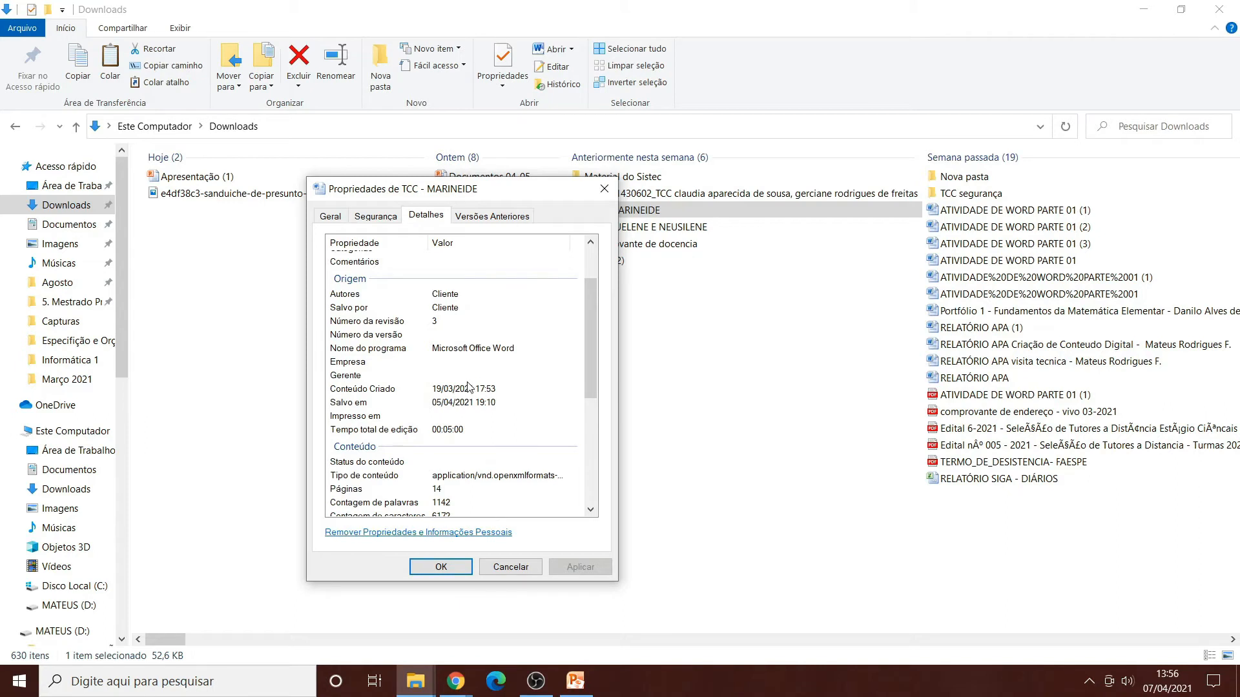
left_click(612, 192)
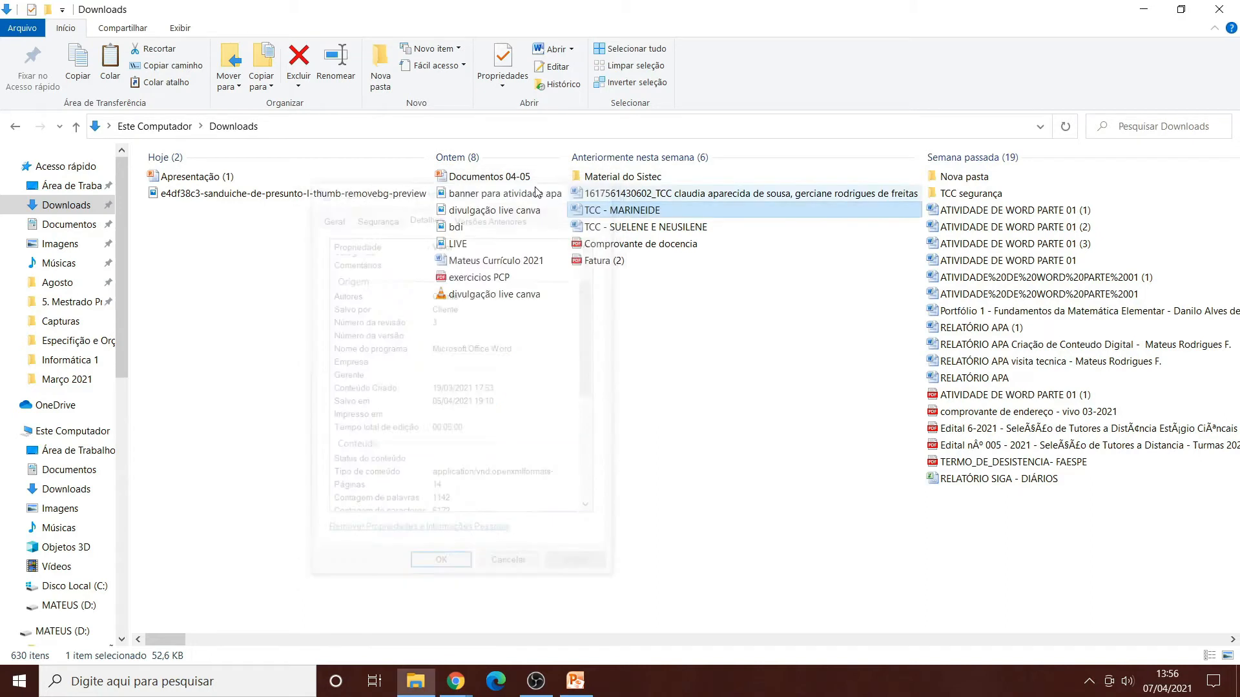
Examine the details of the presentation Documentos 04-05, highlighting its owner and modification date, then close its properties.
left_click(493, 177)
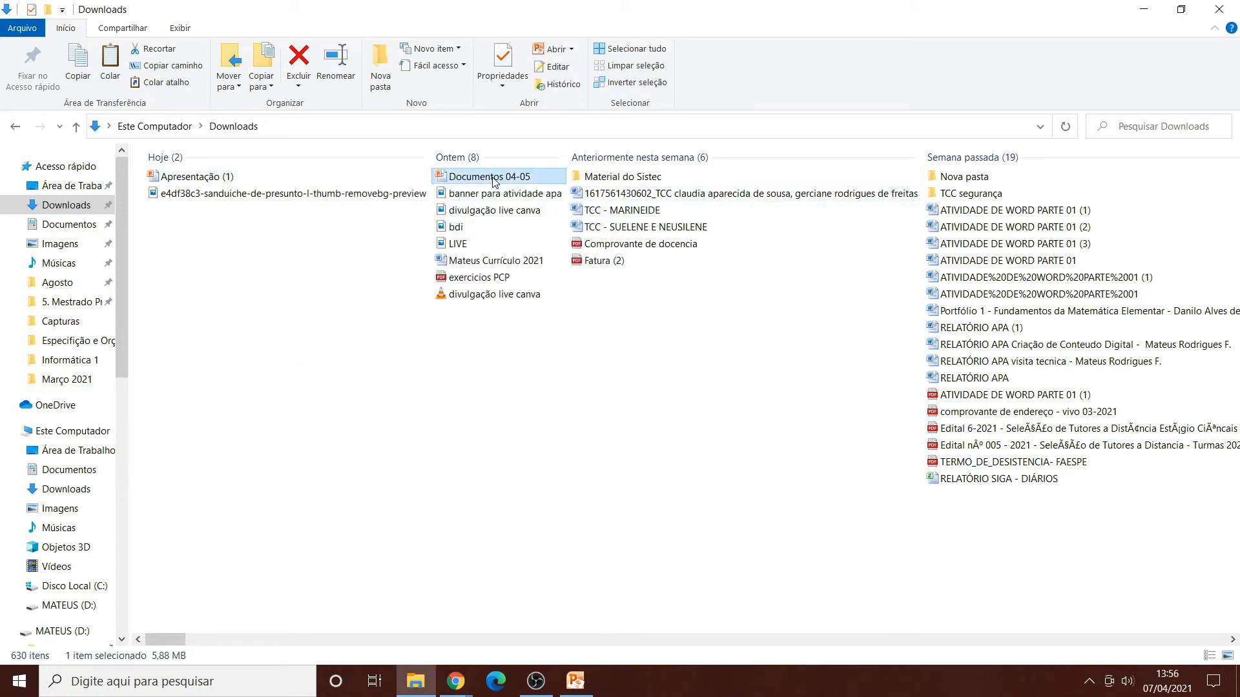
right_click(493, 179)
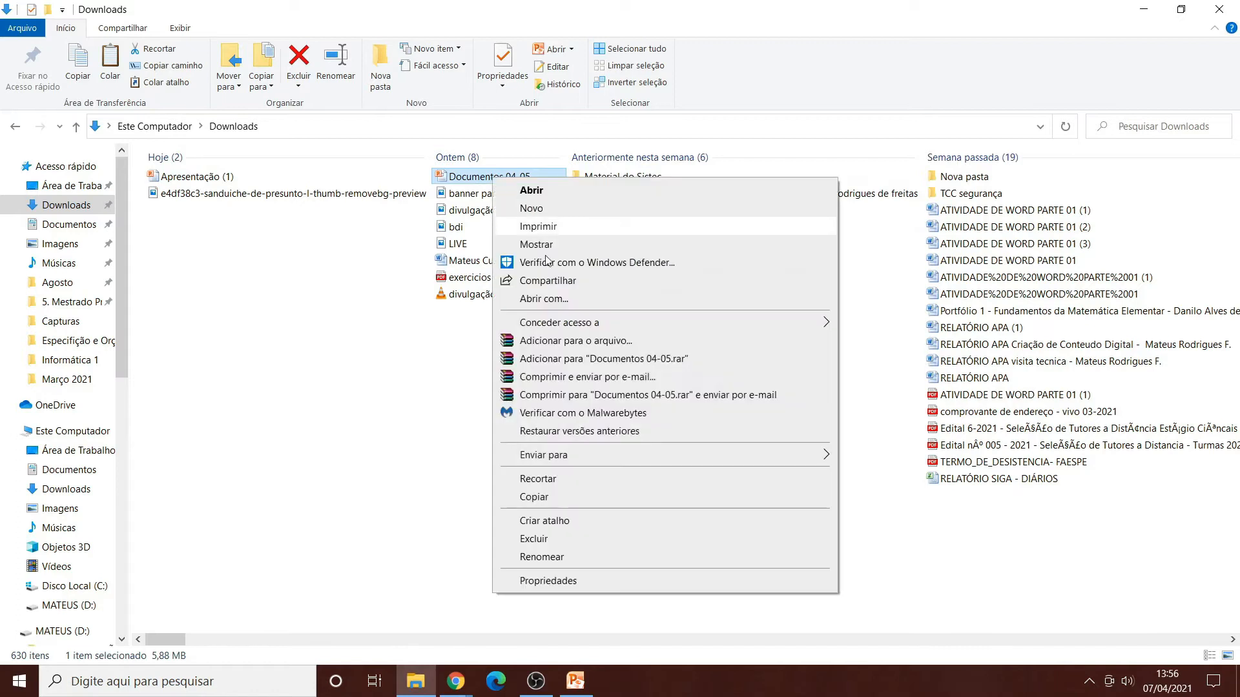
left_click(590, 579)
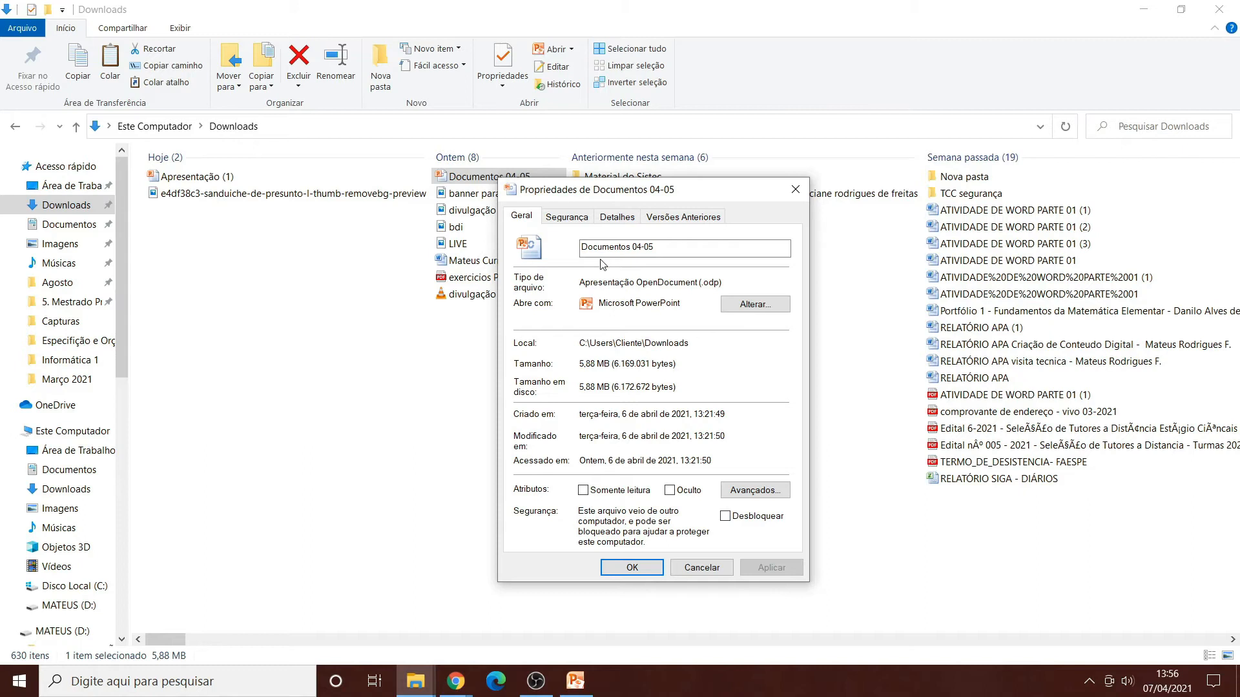
left_click(616, 216)
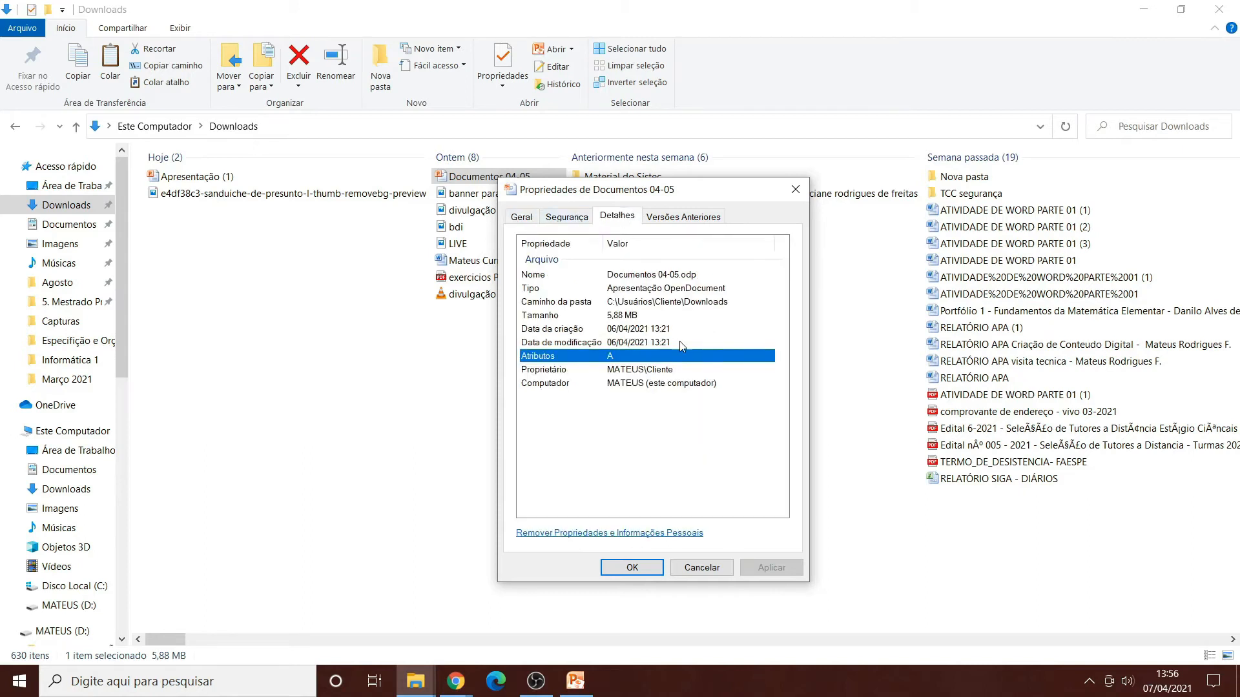
left_click(618, 372)
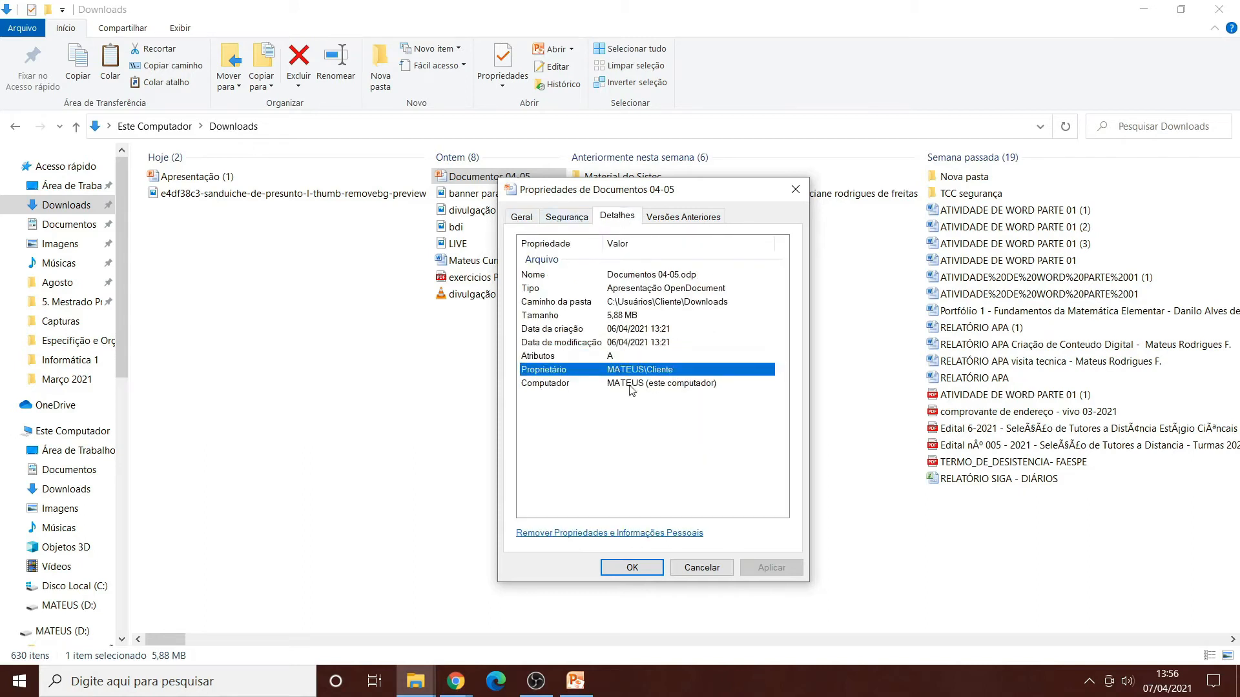
left_click(584, 342)
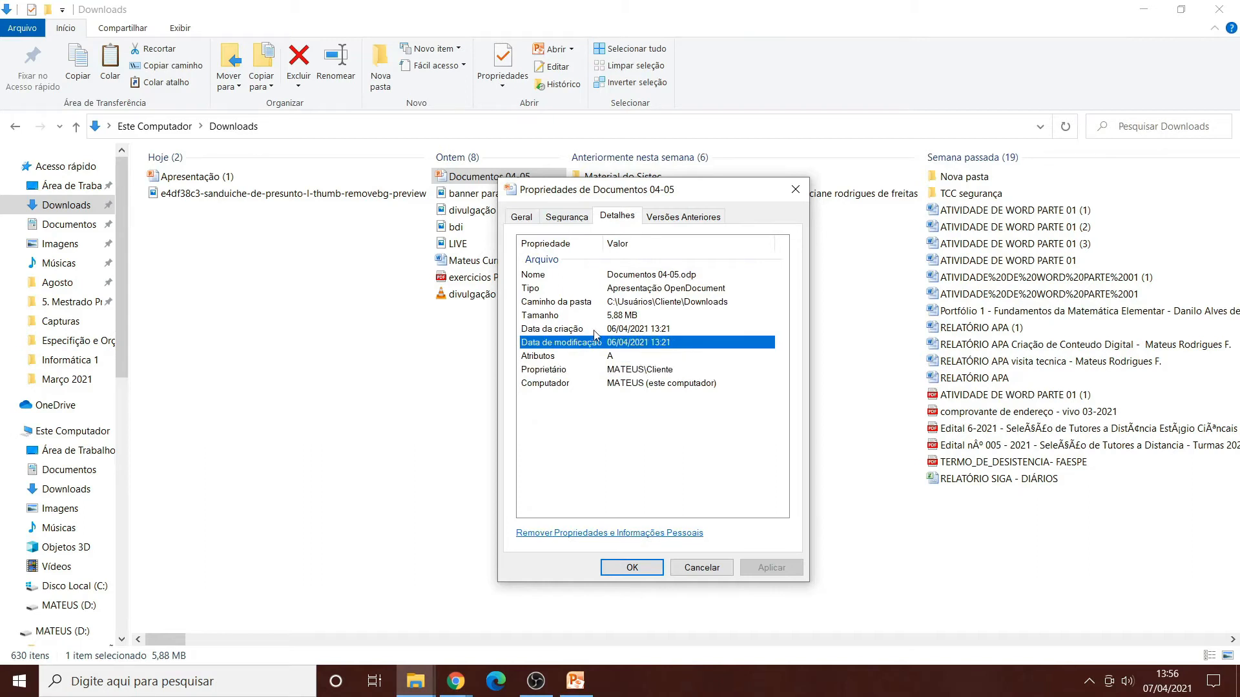
left_click(796, 189)
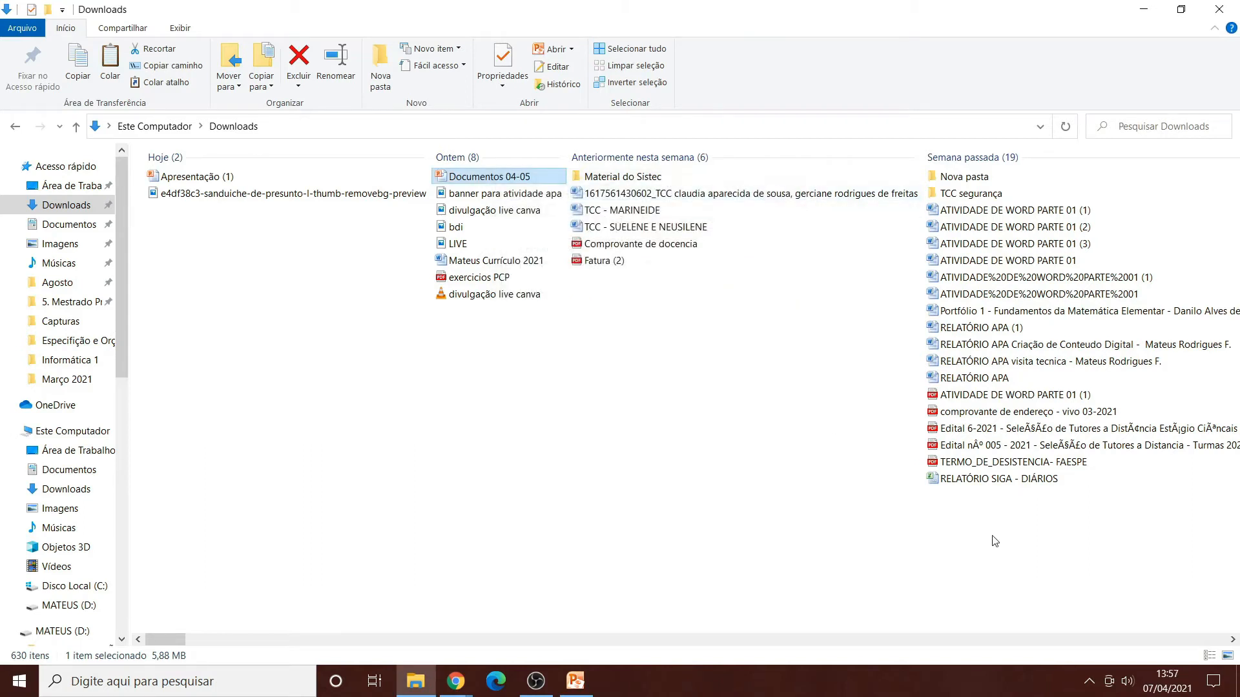
Find the PDF HORÁRIO DE AULA QUE VALE among the oldest downloads and open its properties.
left_click_drag(165, 639, 879, 617)
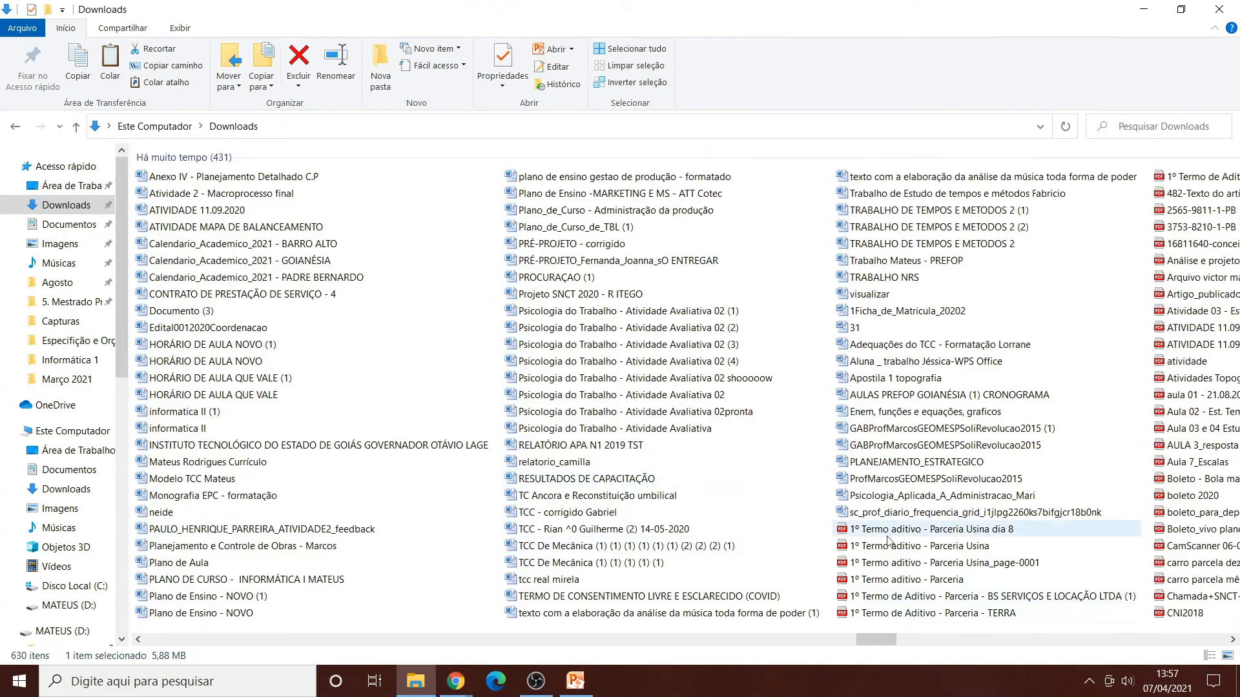
scroll(888, 541, "down", 5)
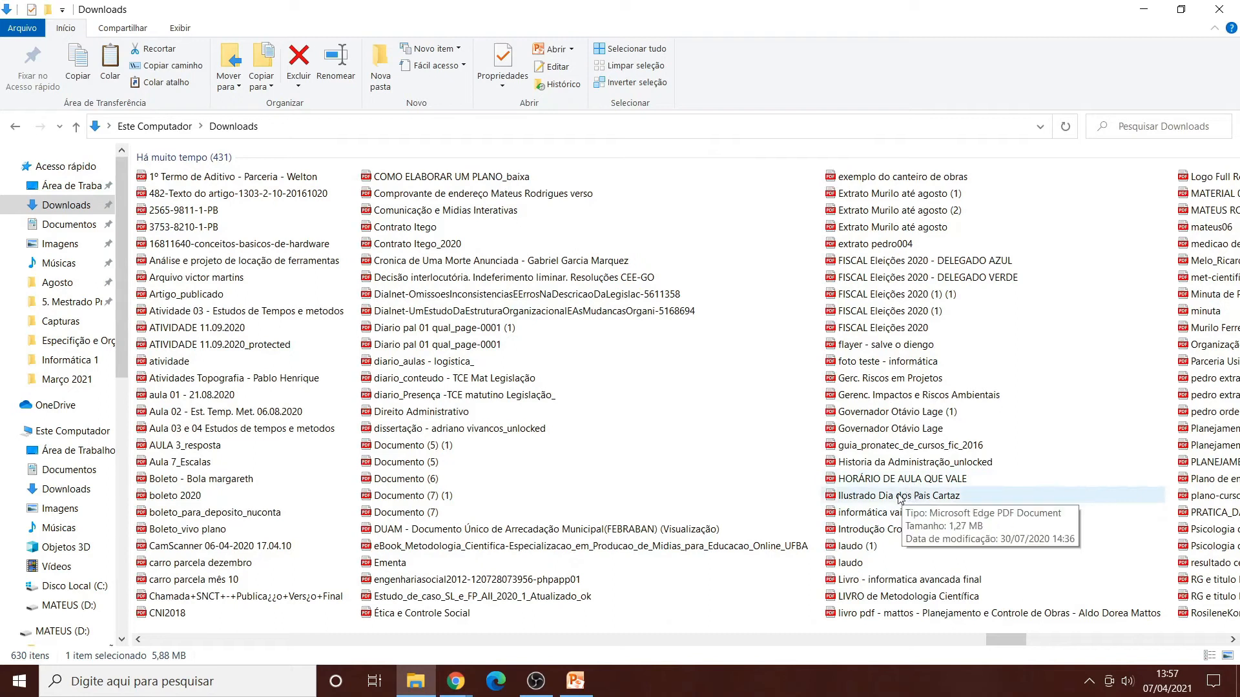
right_click(900, 483)
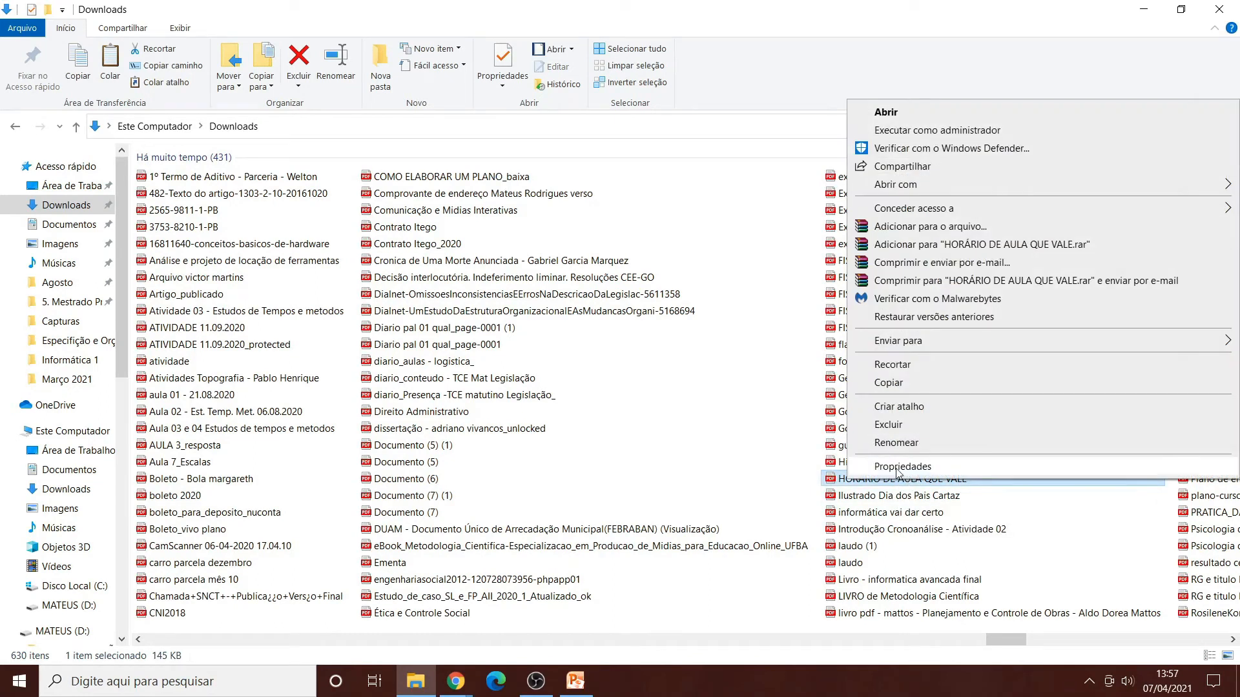
left_click(810, 463)
right_click(858, 483)
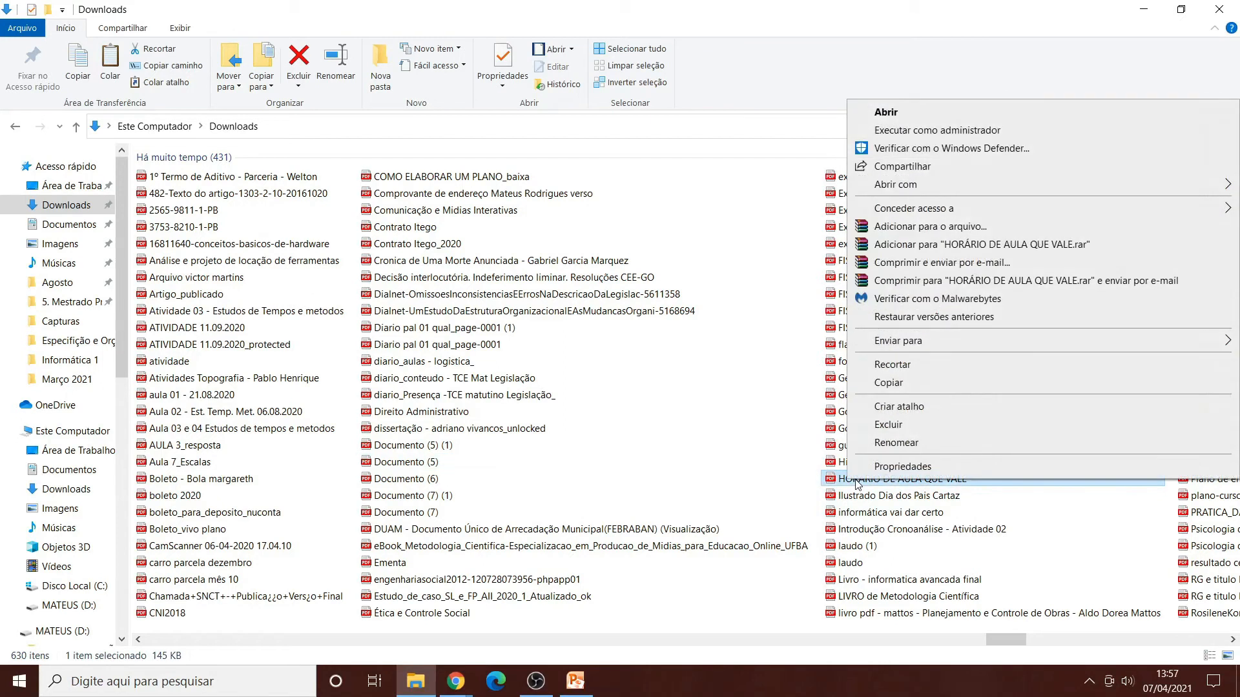
left_click(897, 467)
Highlight the PDF's creation date and last access date in its general properties.
left_click_drag(1066, 273, 622, 228)
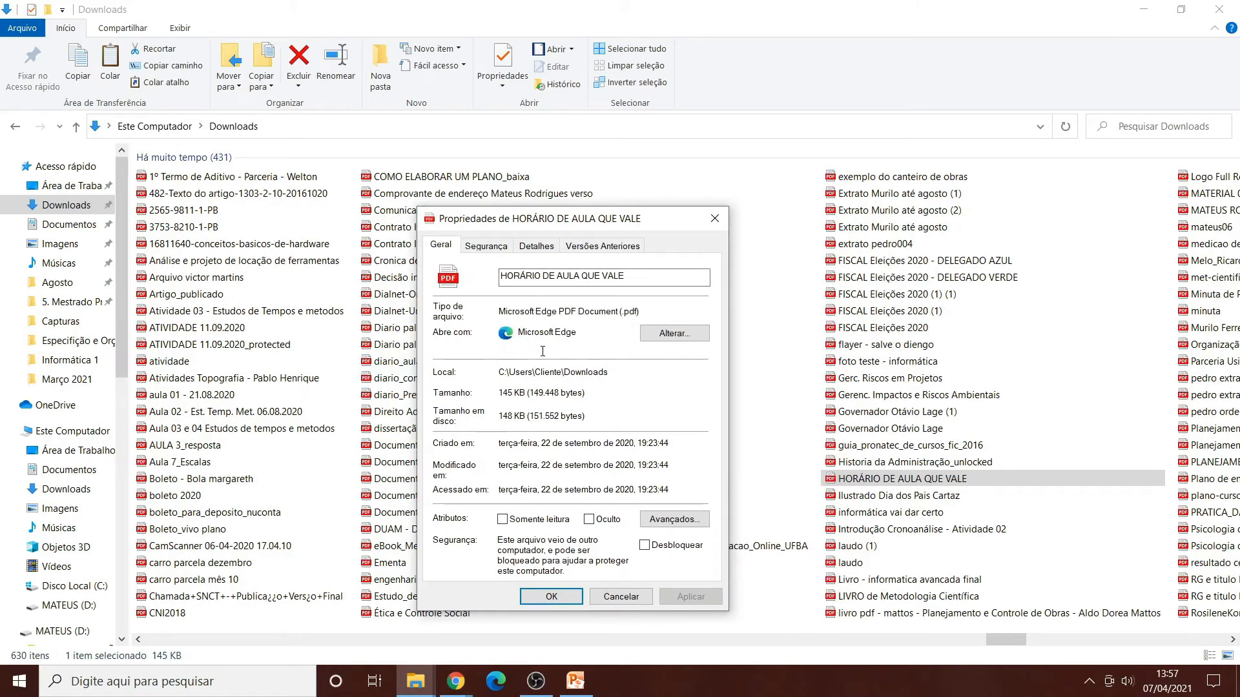
left_click_drag(550, 440, 632, 440)
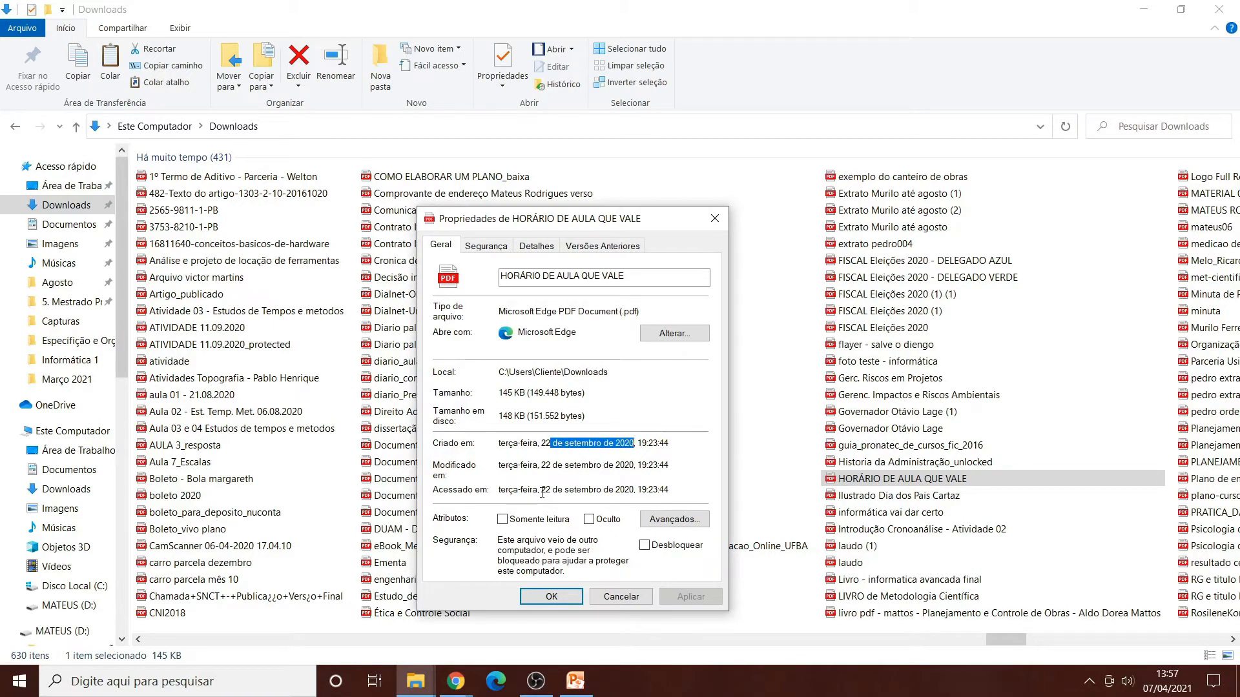
left_click_drag(538, 489, 665, 491)
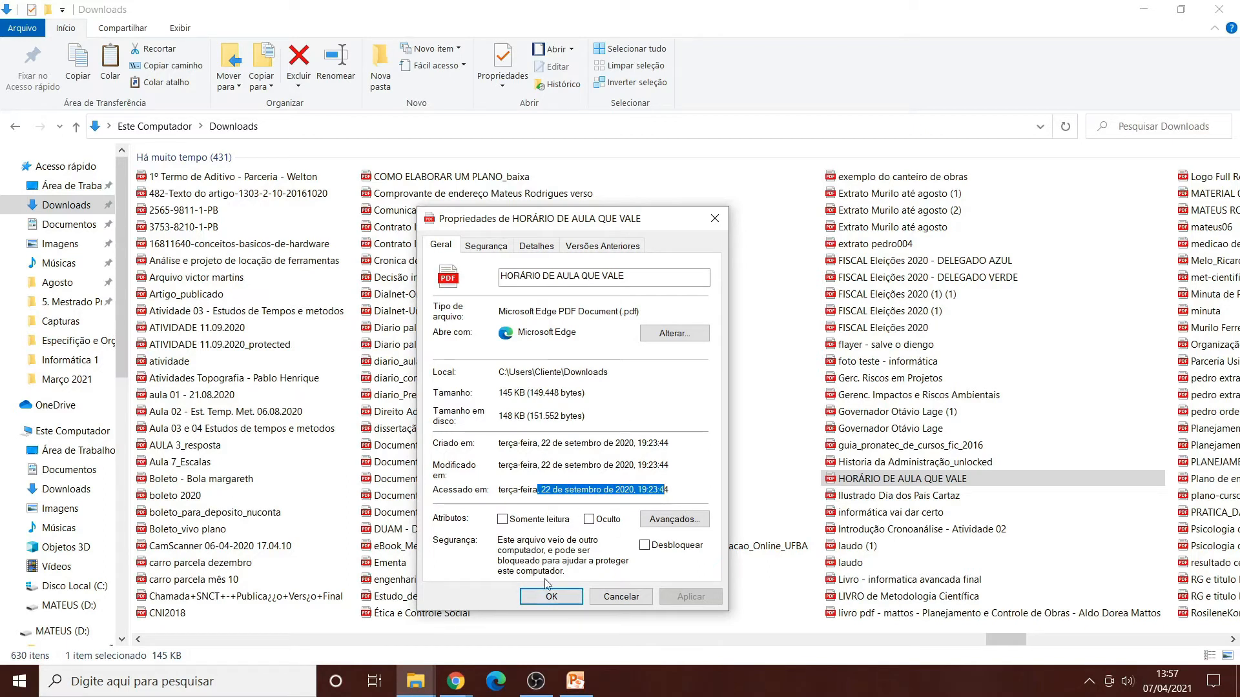
Review the PDF's creation date in its details, check its general properties and previous versions, and close the properties.
left_click(536, 246)
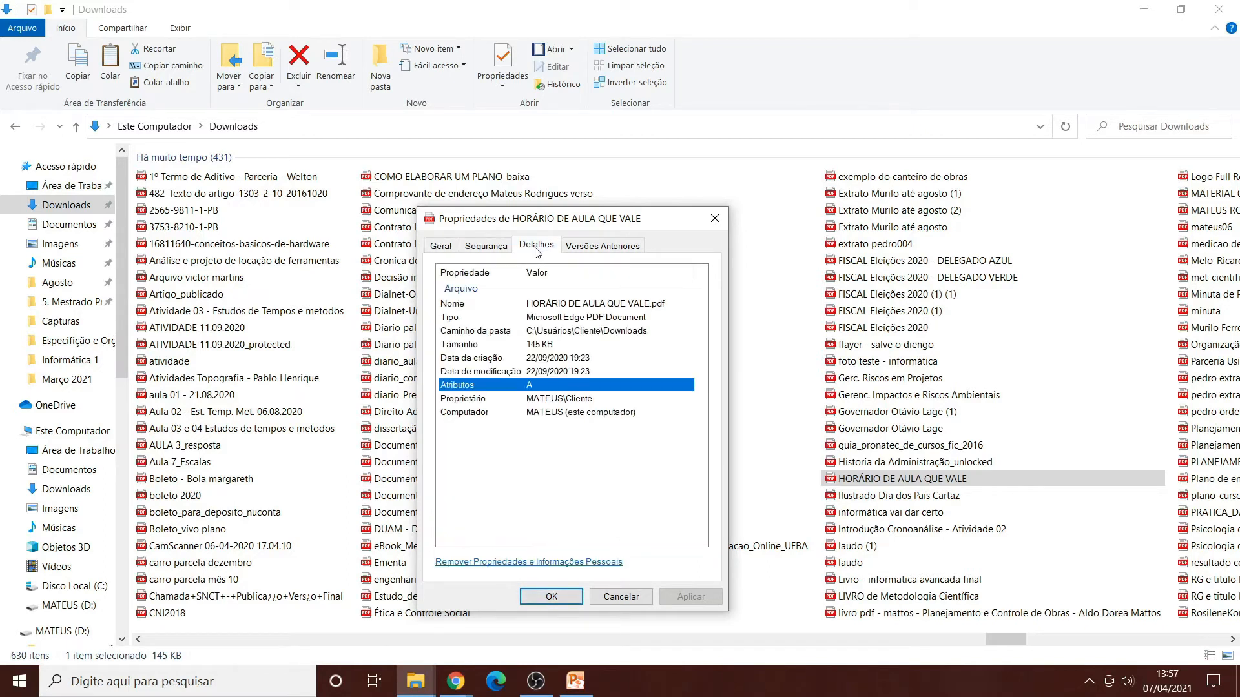
left_click(526, 359)
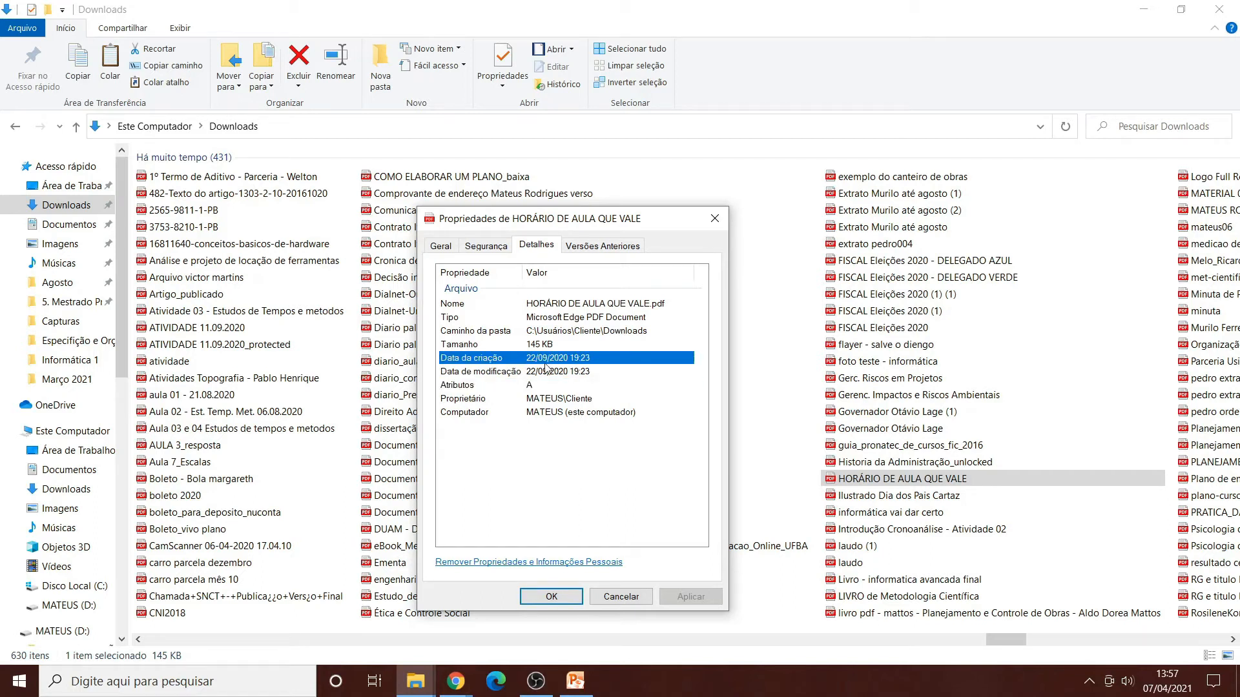
left_click(443, 248)
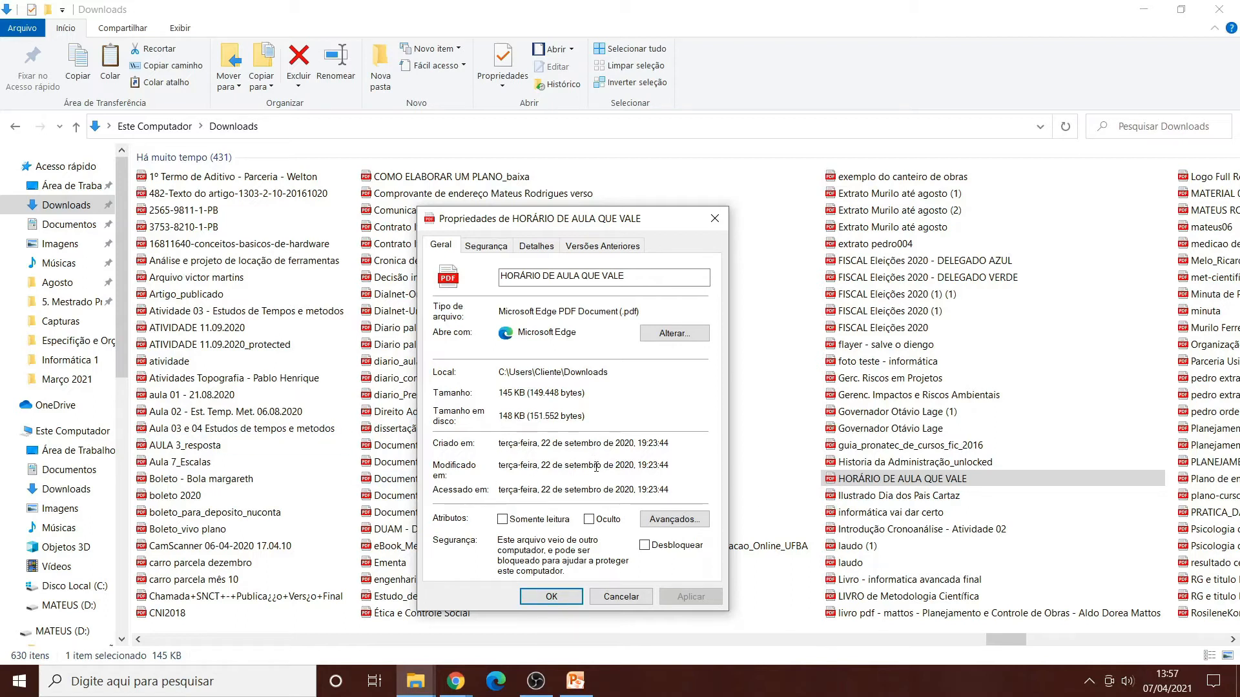
left_click(579, 249)
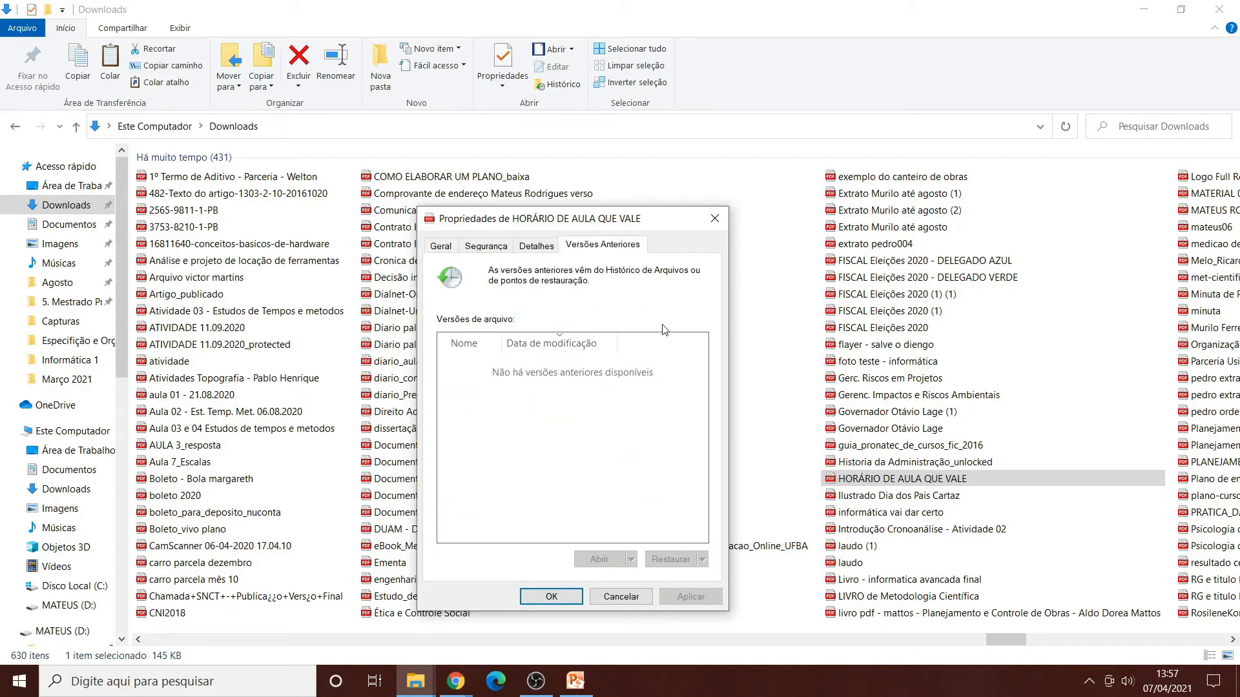
left_click(713, 216)
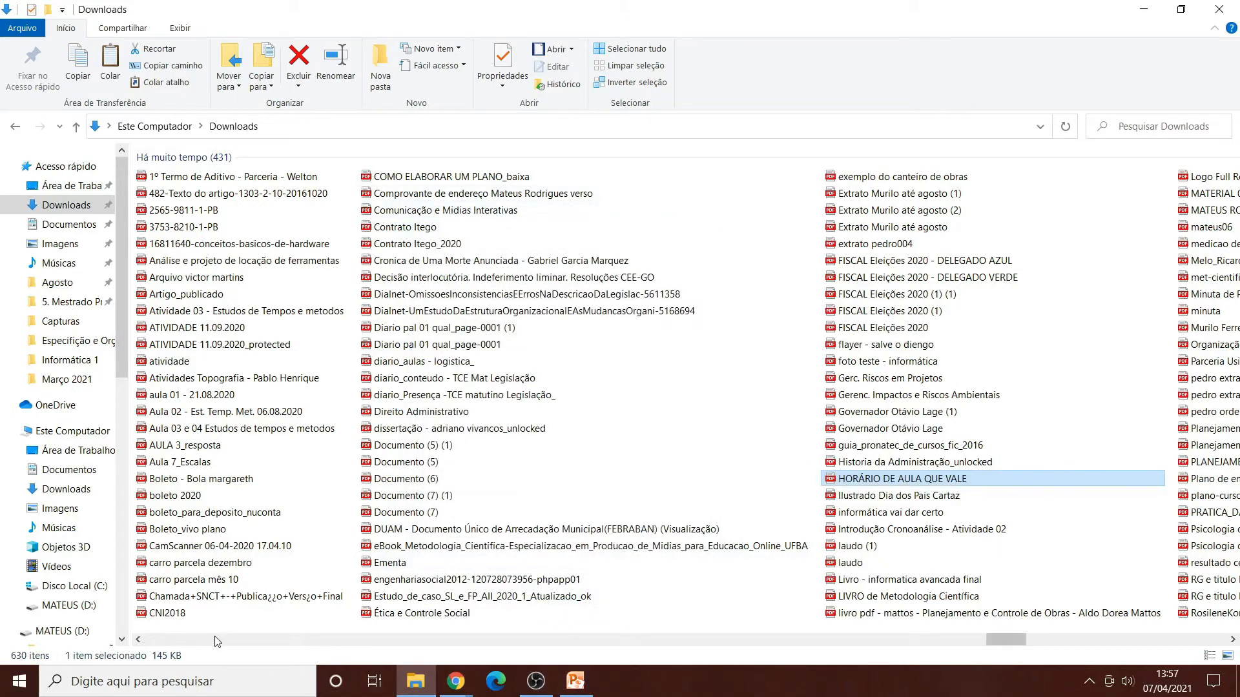
Find the spreadsheet Itego de Goianésia among the oldest downloads, open its properties and highlight its modification date.
left_click_drag(1005, 638, 1136, 633)
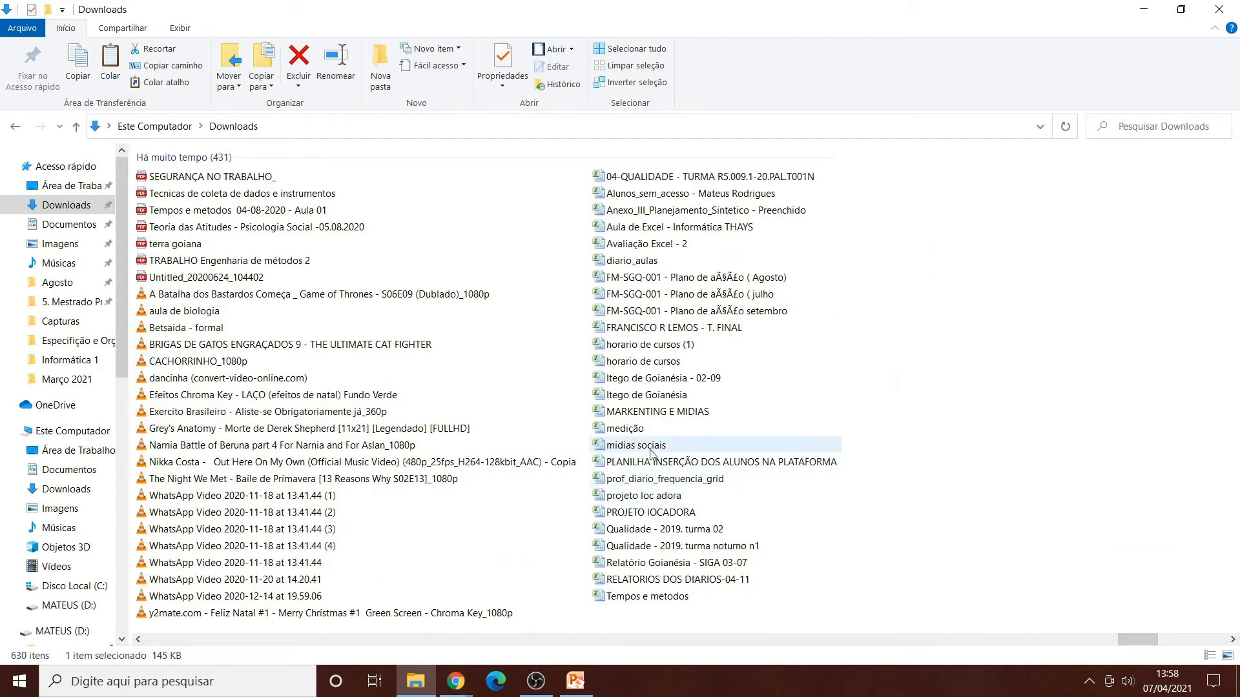
right_click(654, 405)
left_click(708, 395)
left_click_drag(842, 274, 535, 181)
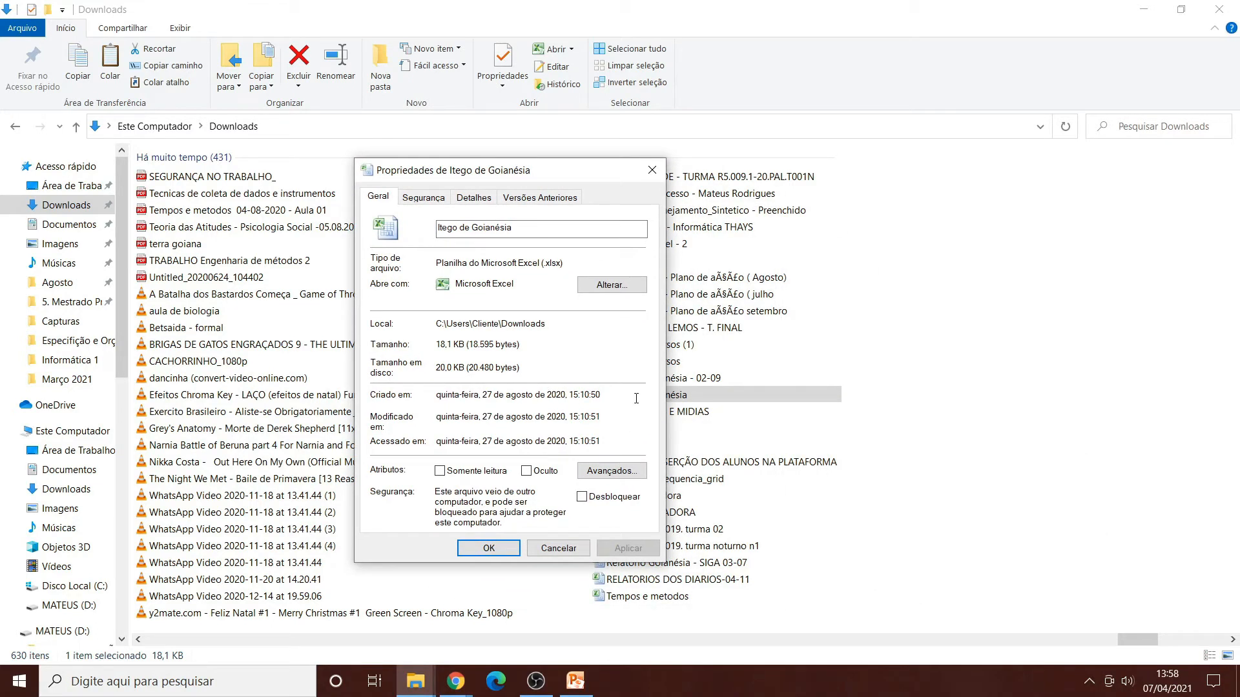
left_click_drag(474, 416, 589, 417)
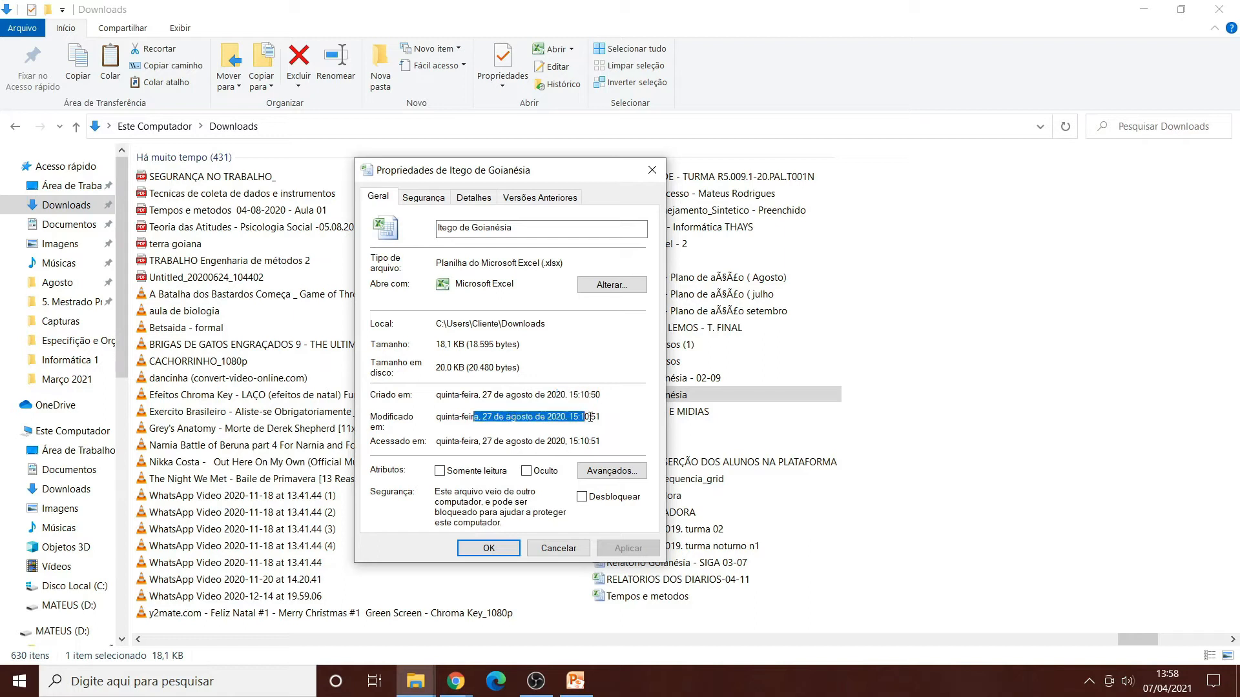
key("Home")
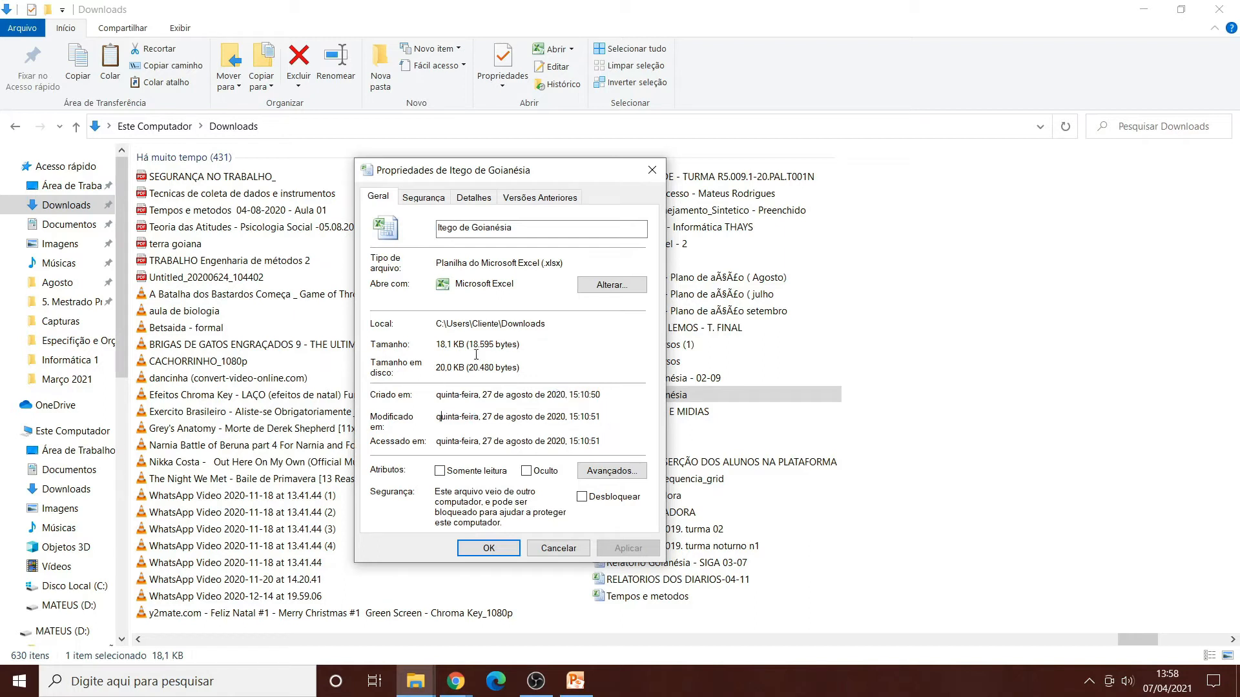
Examine the spreadsheet's detailed properties, highlighting its authors, last saver and creation date, then recheck the general properties and close them.
left_click(471, 197)
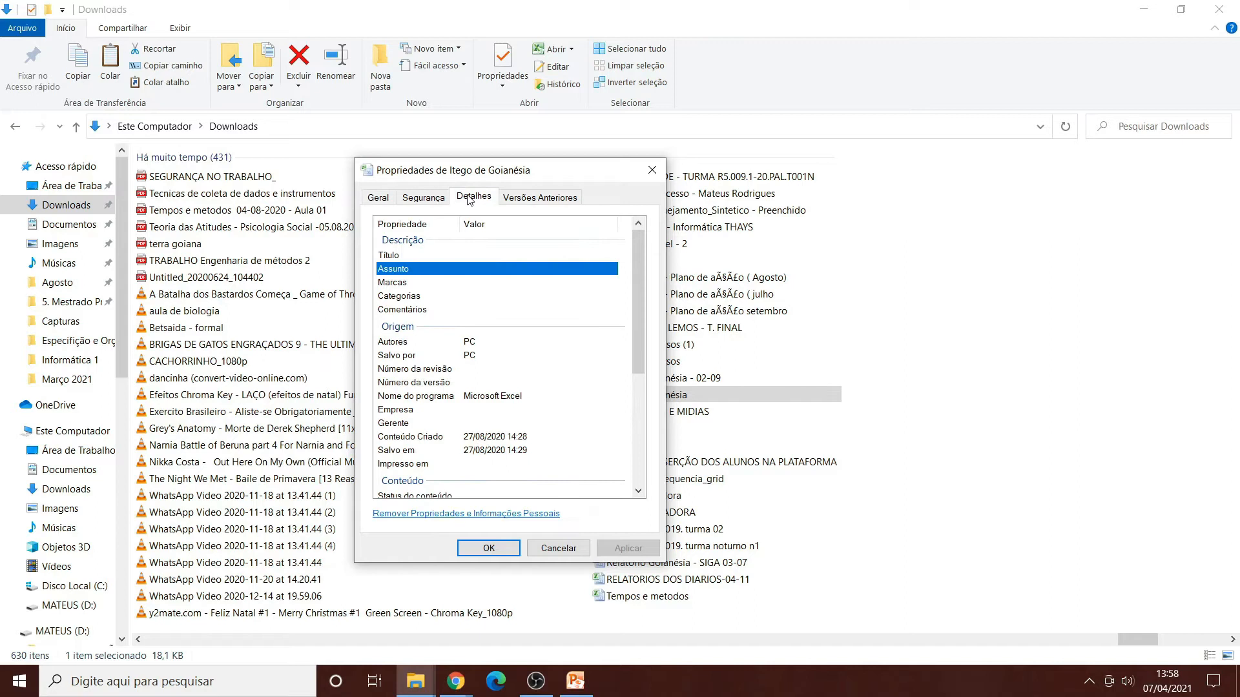
left_click(434, 343)
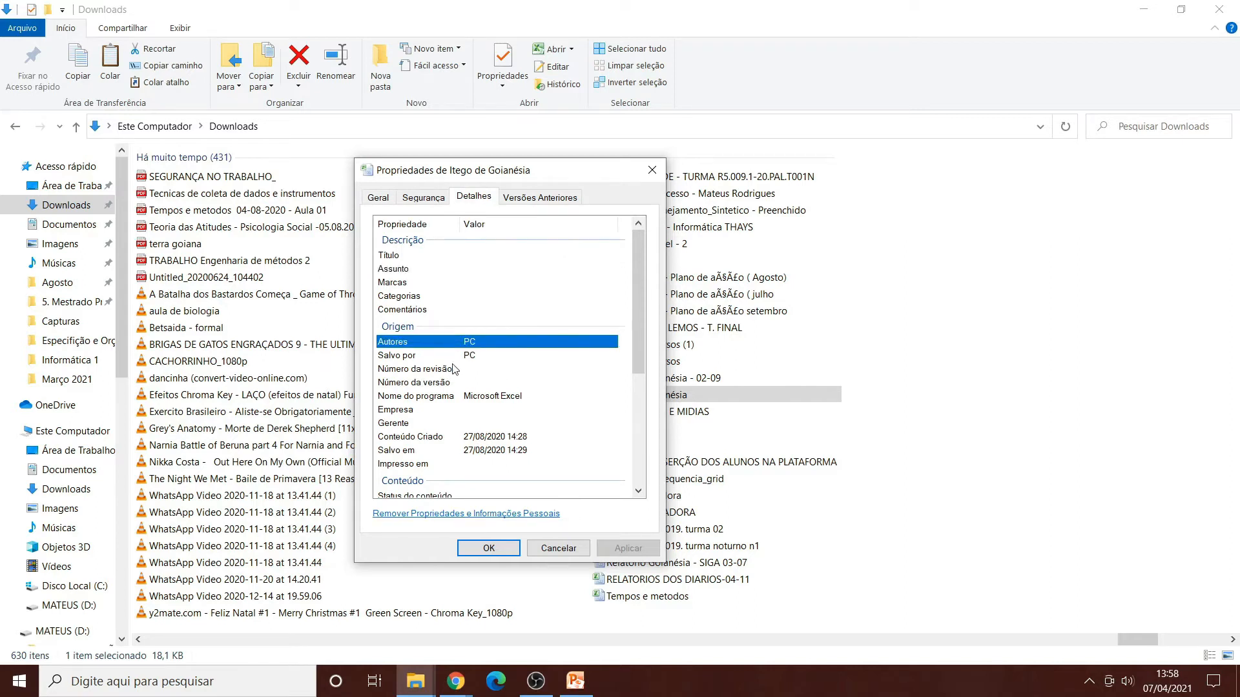
left_click(429, 357)
scroll(467, 362, "down", 1)
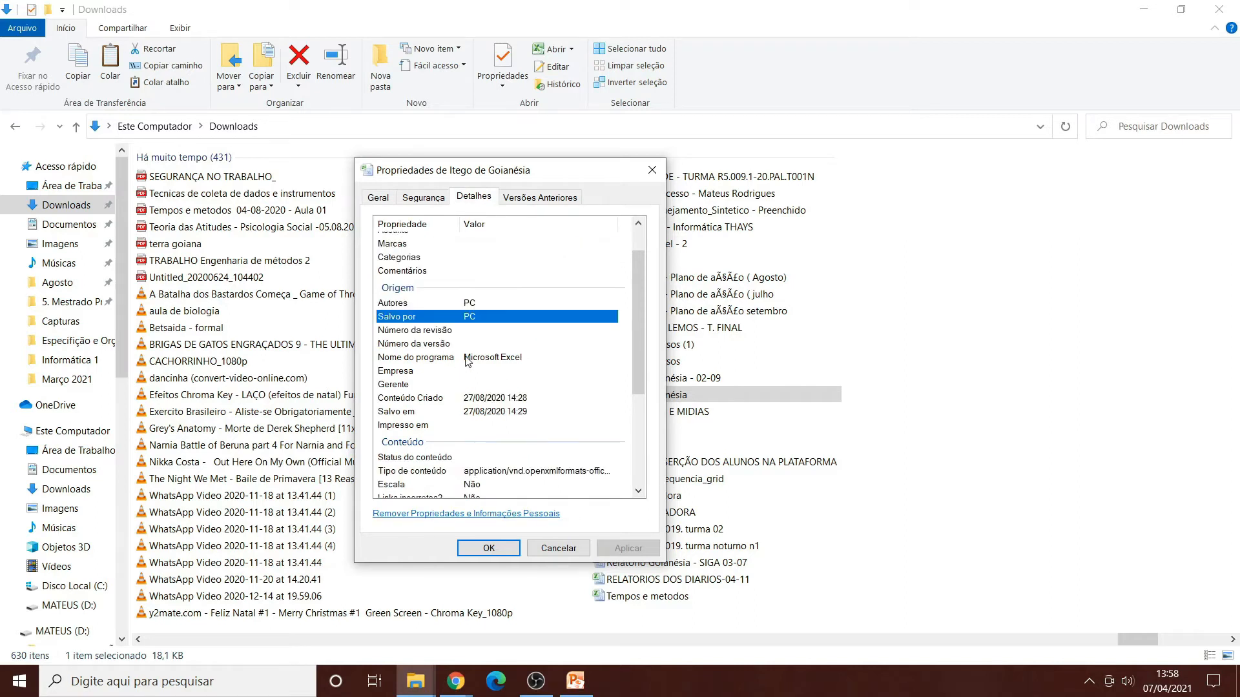
left_click(481, 303)
scroll(524, 305, "down", 4)
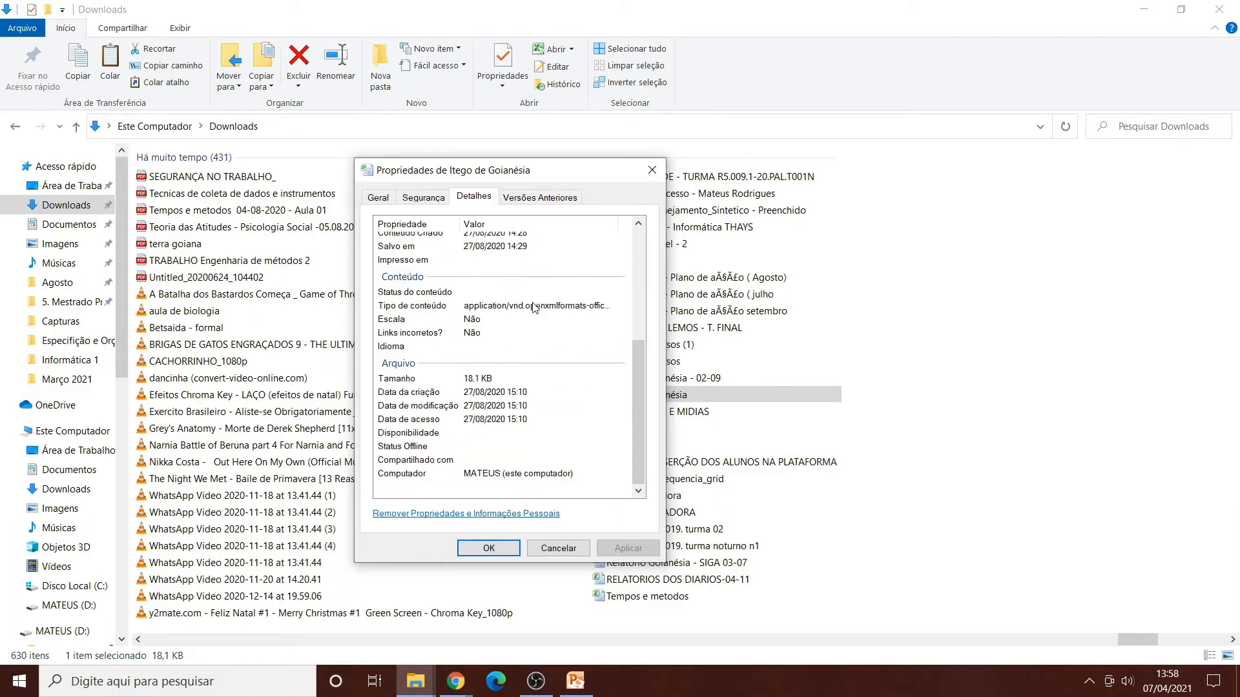
left_click(475, 396)
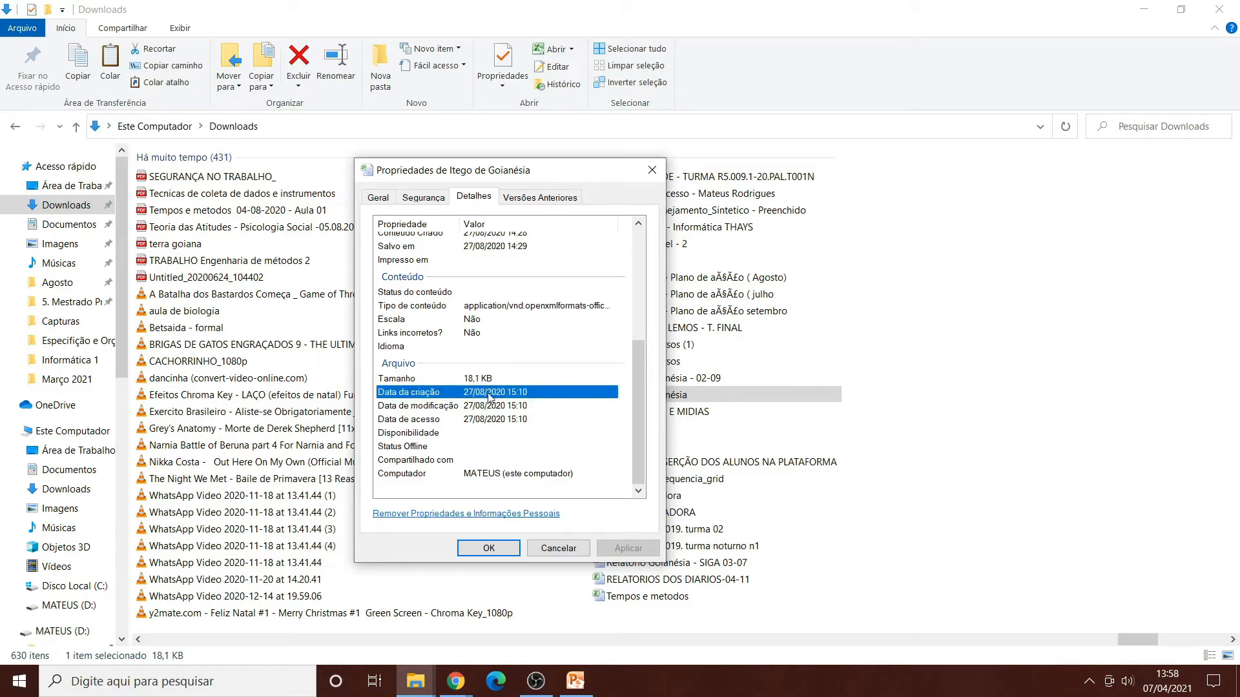
left_click(380, 197)
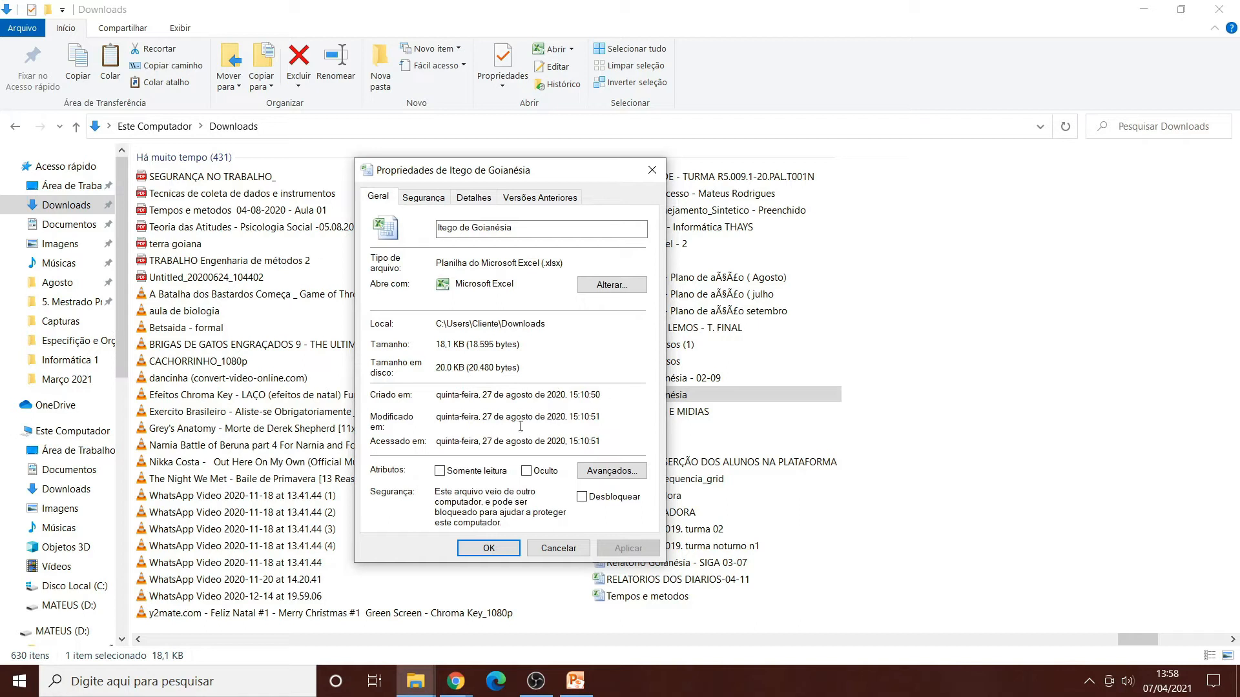
left_click(652, 169)
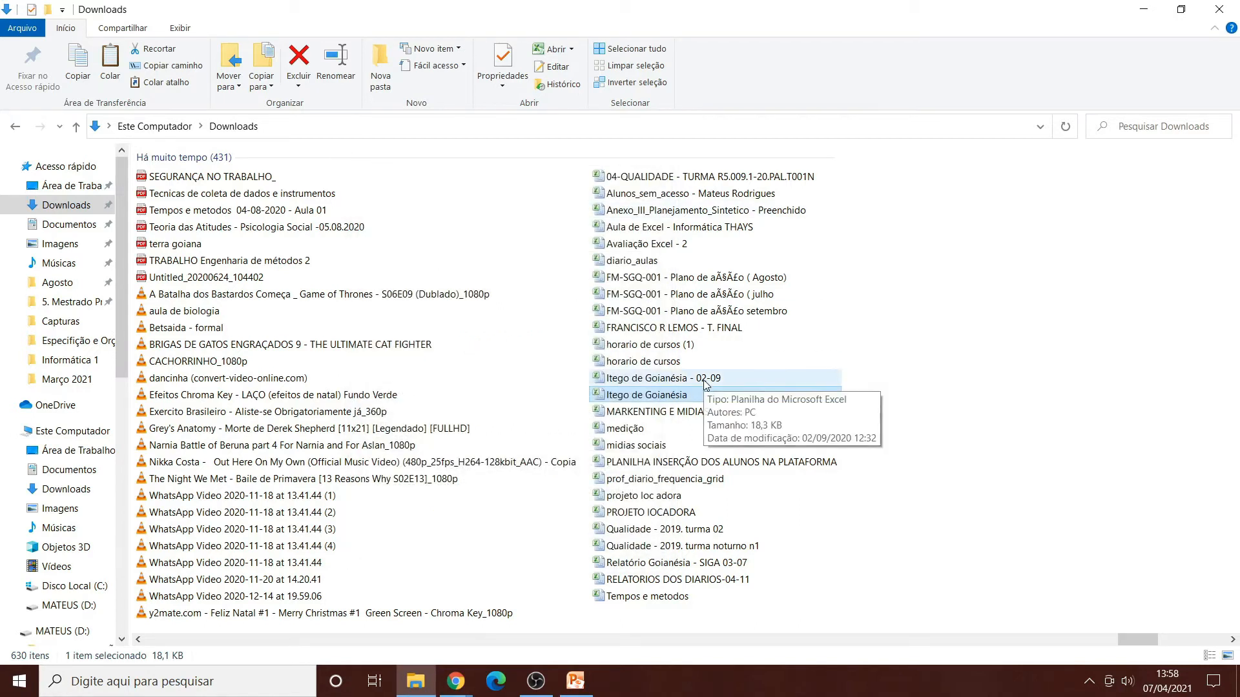
Reopen the properties of Itego de Goianésia, highlight its associated program and file extension, and close them.
right_click(667, 395)
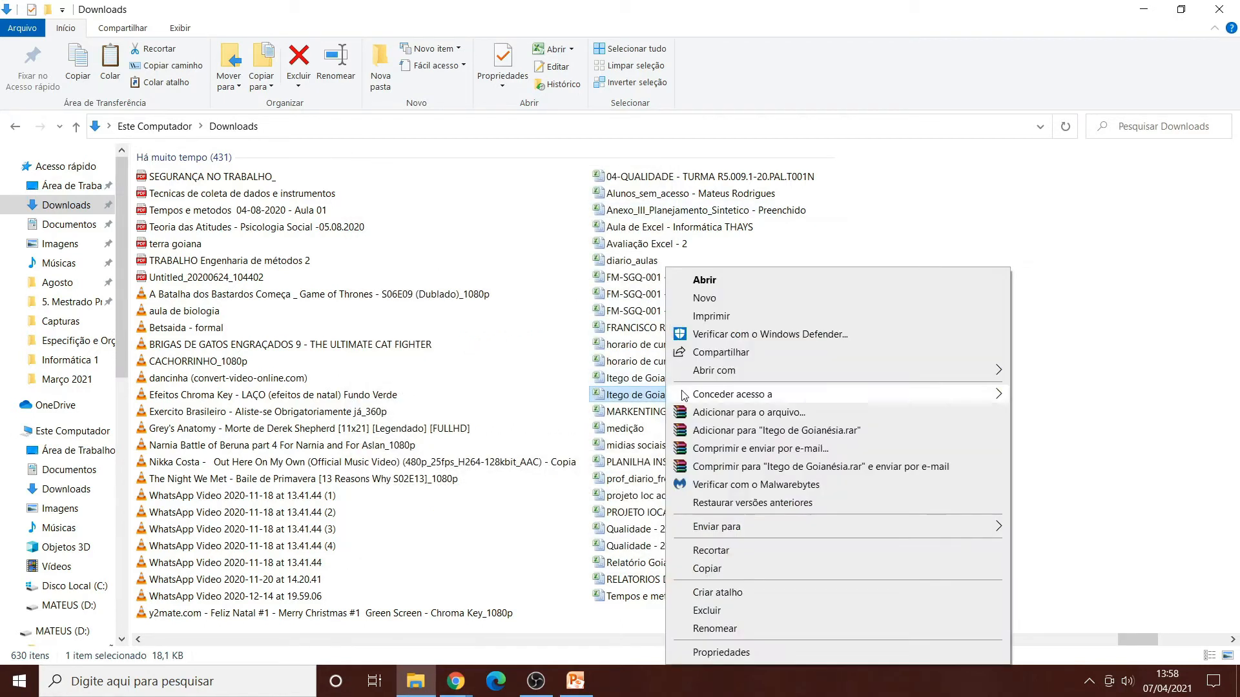
left_click(715, 651)
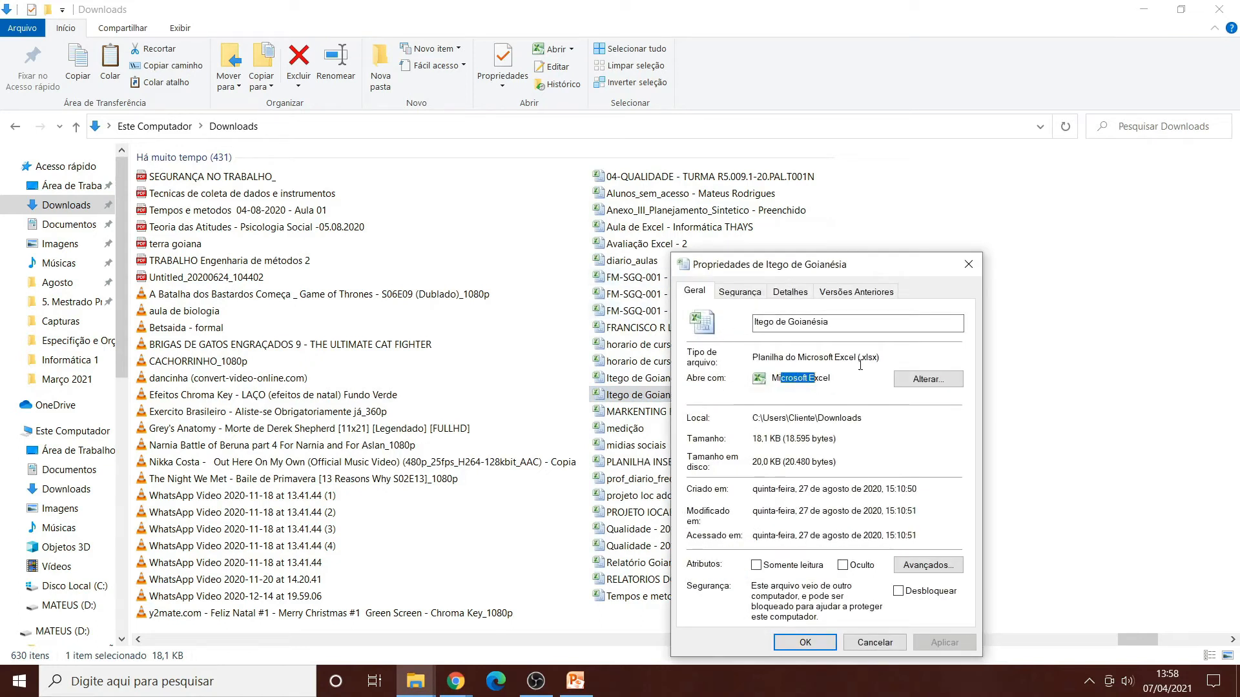
left_click_drag(864, 360, 876, 365)
left_click(969, 265)
Return to the most recent downloads and enlarge the folder's file icons to large size.
scroll(539, 421, "up", 5)
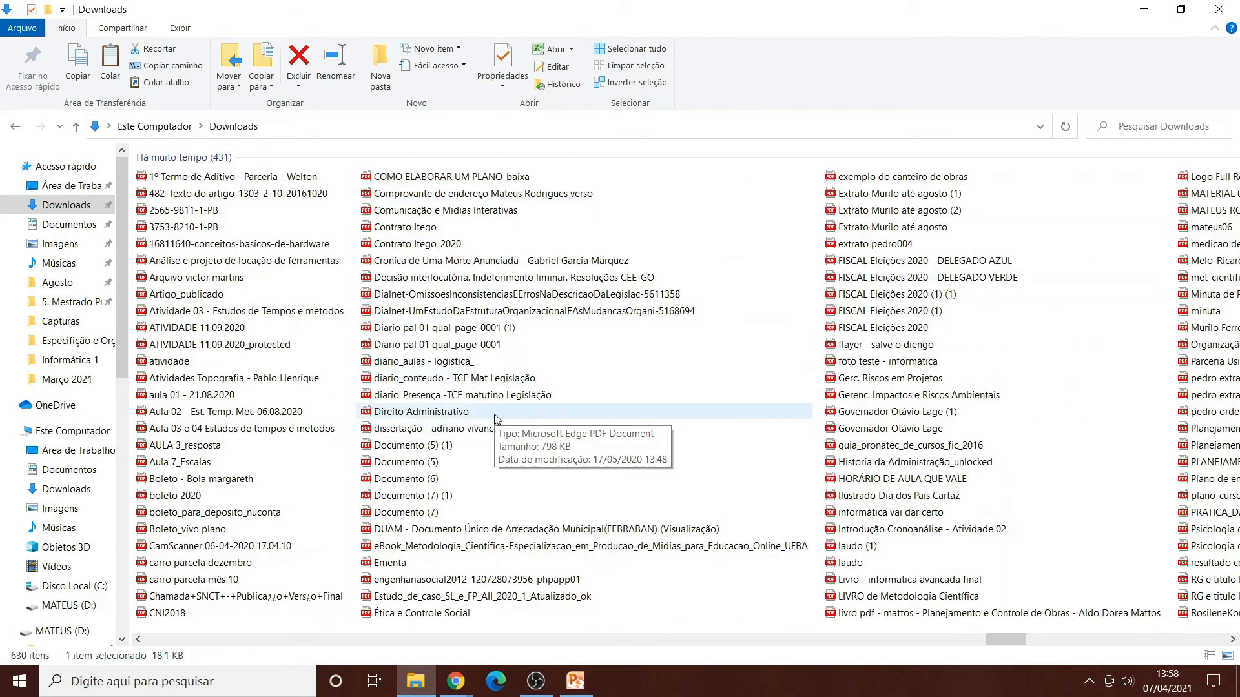
scroll(487, 415, "up", 5)
scroll(310, 481, "up", 8)
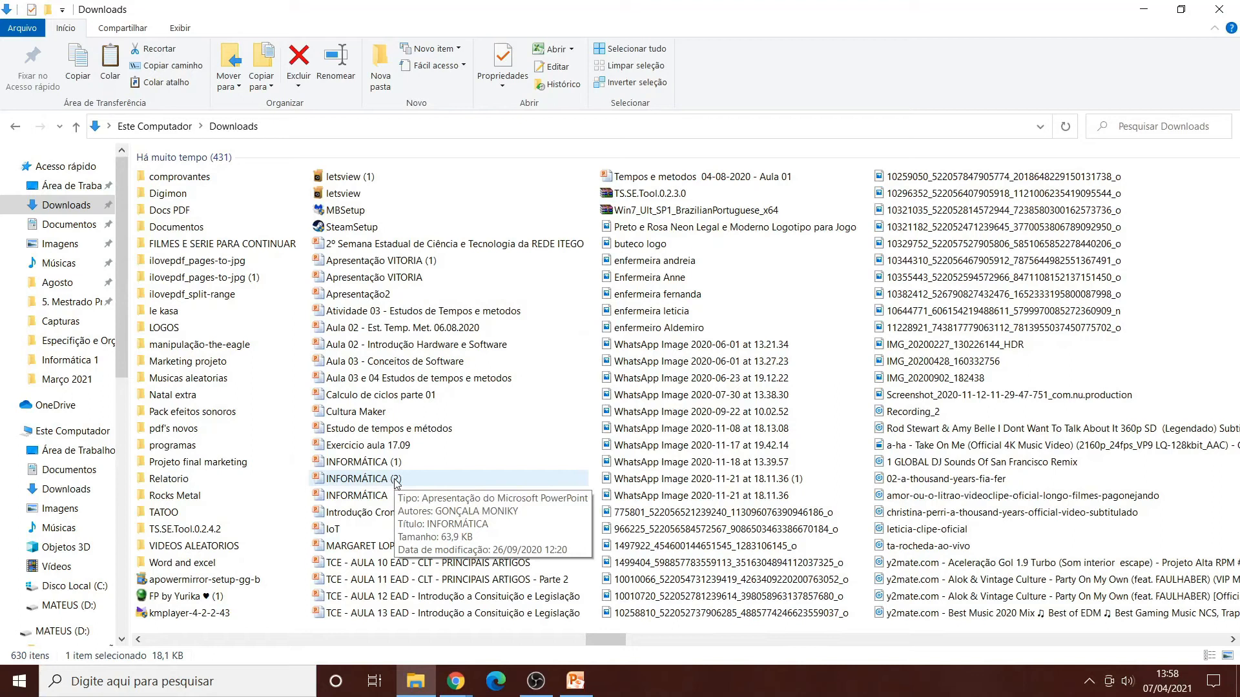
scroll(397, 474, "up", 1)
scroll(558, 453, "up", 1)
scroll(558, 454, "up", 3)
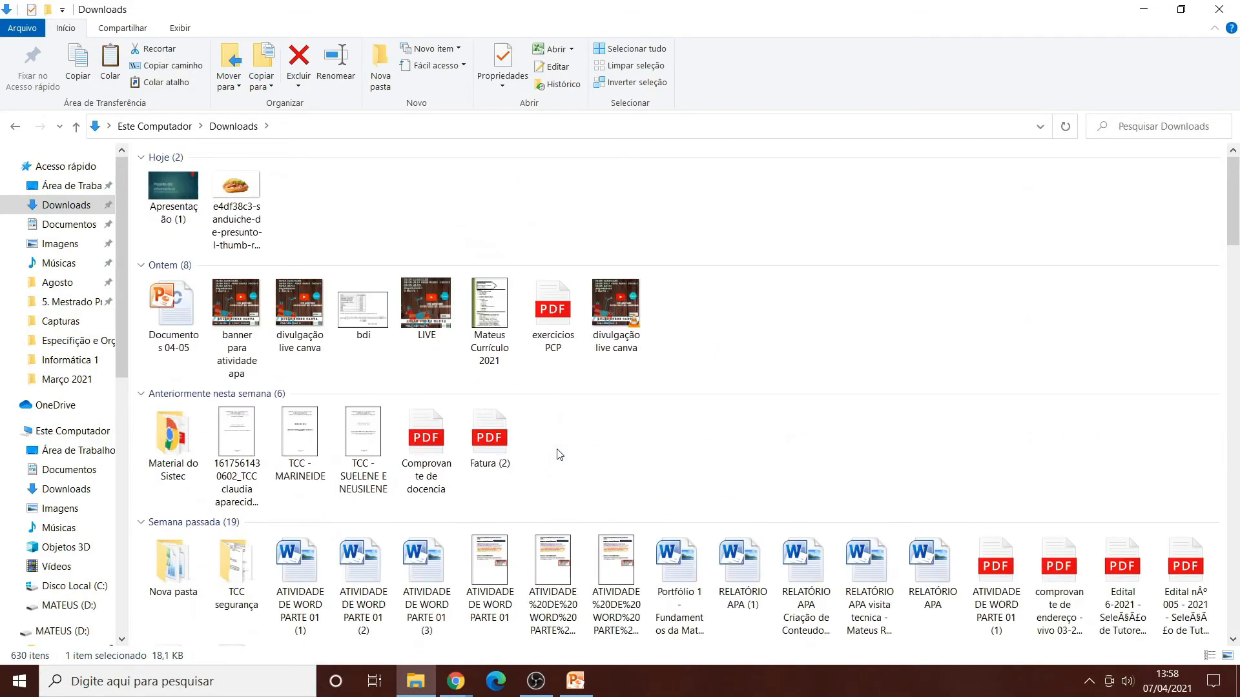
scroll(559, 454, "up", 3)
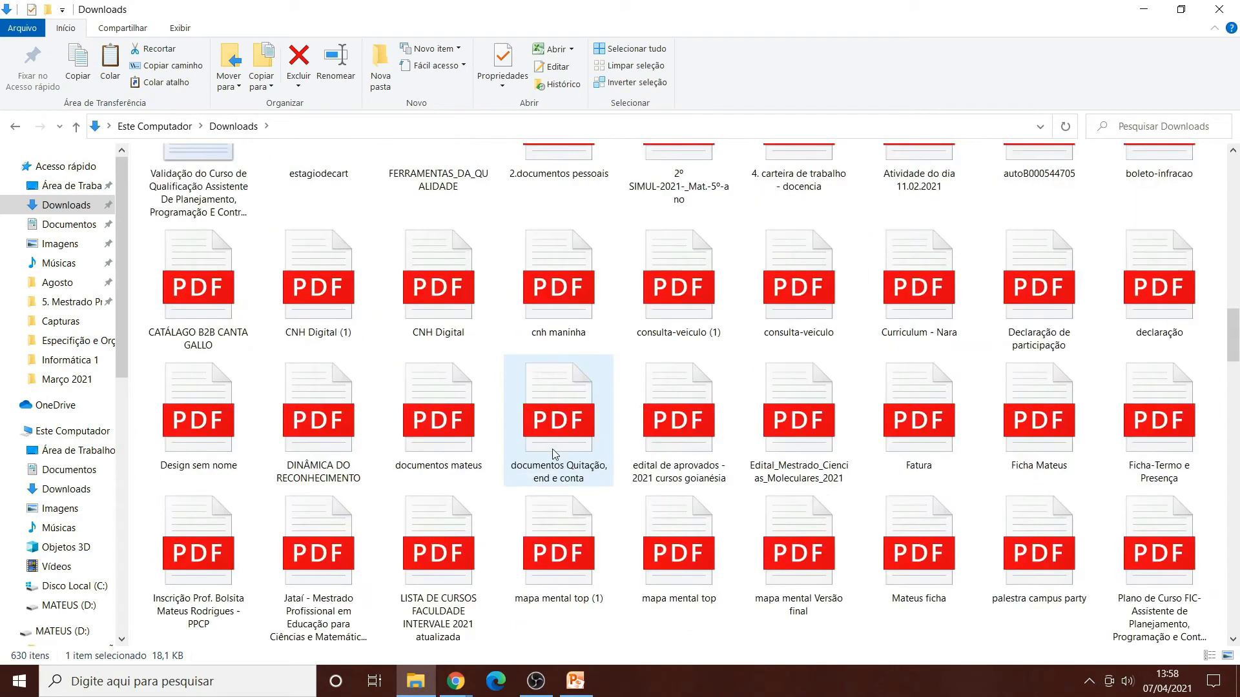
Browse the different file types in Downloads and reduce the folder's icons to small size.
scroll(553, 451, "down", 15)
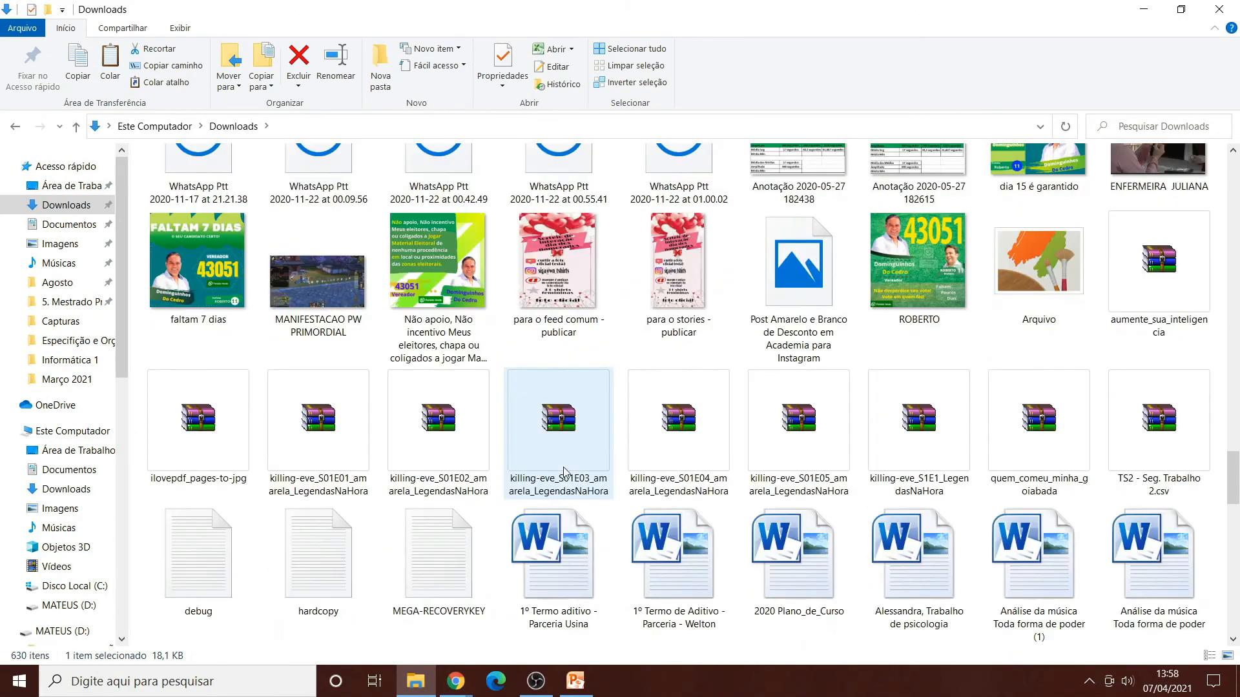
scroll(564, 466, "down", 20)
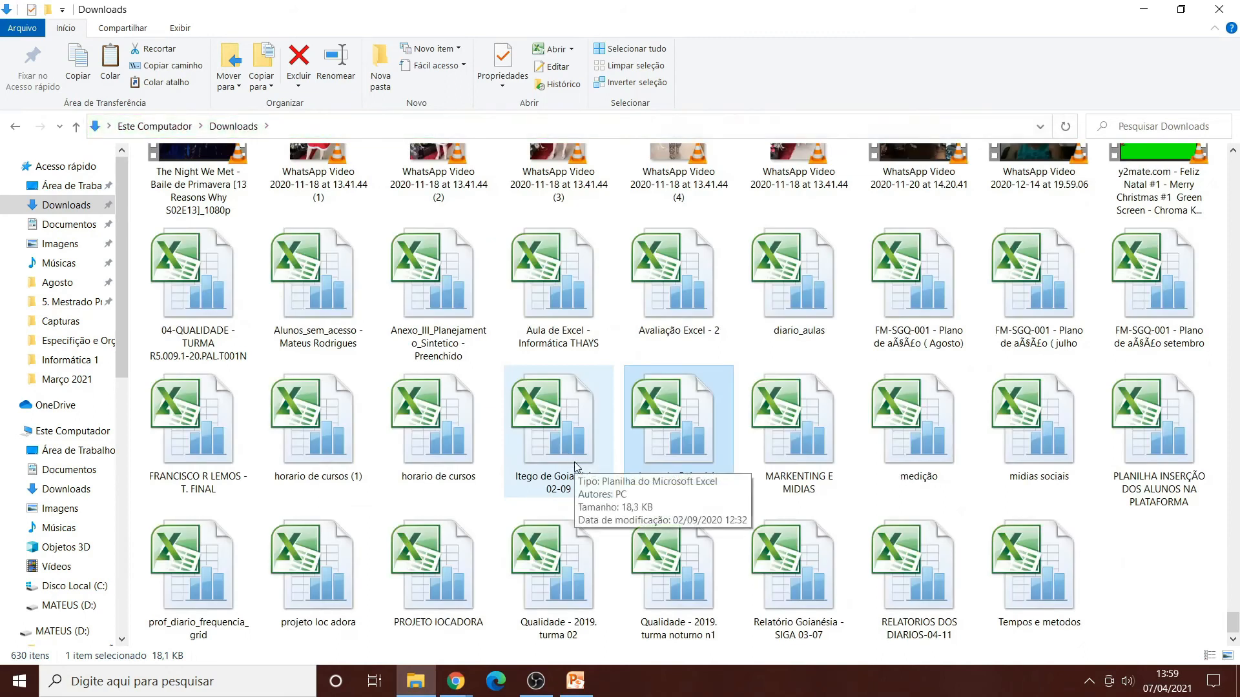
scroll(642, 481, "up", 15)
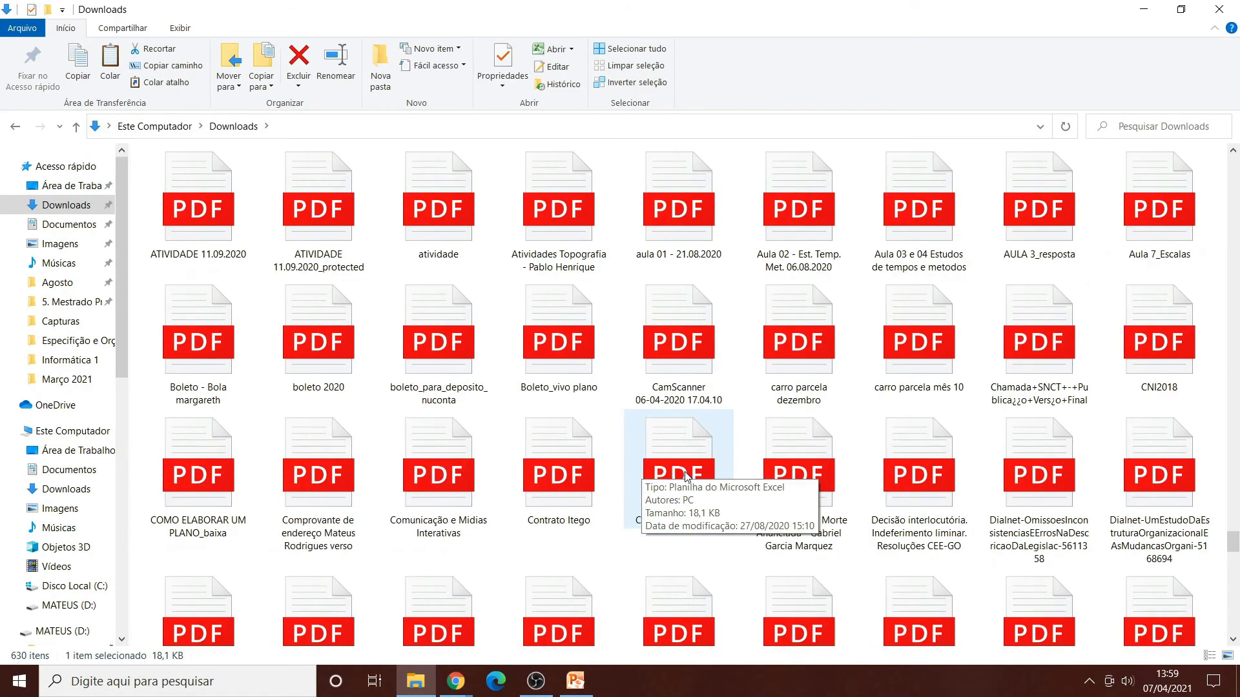
scroll(684, 476, "down", 15)
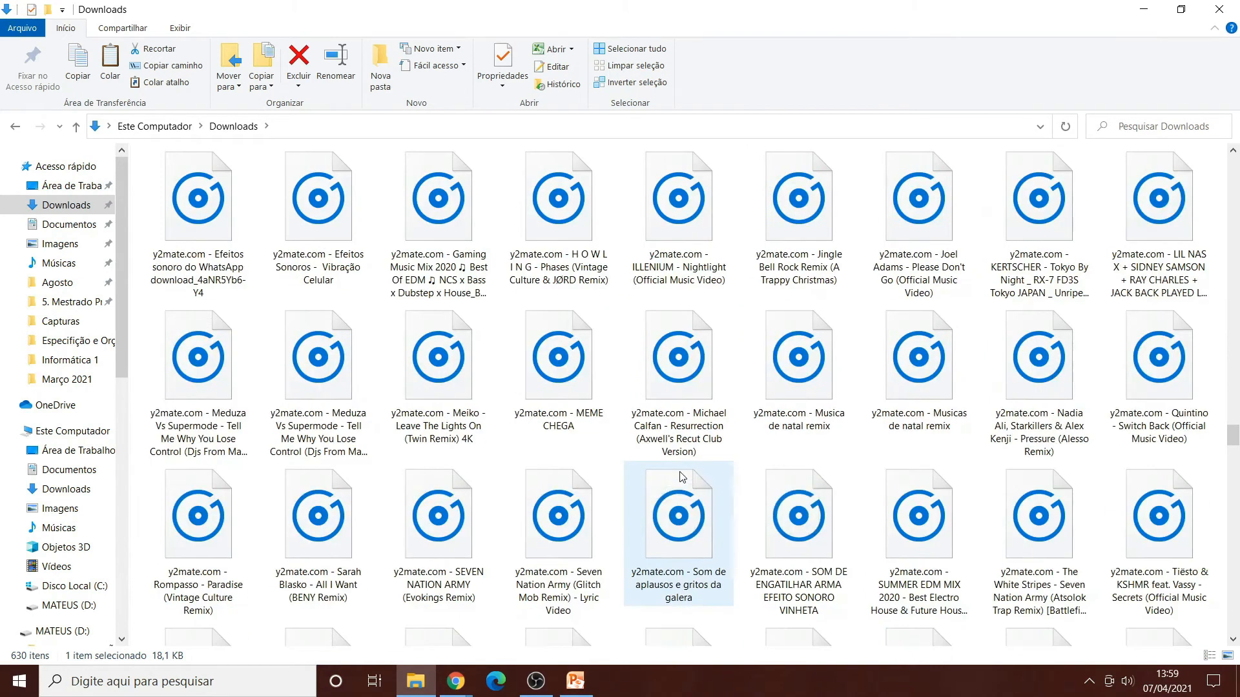
scroll(683, 477, "up", 10)
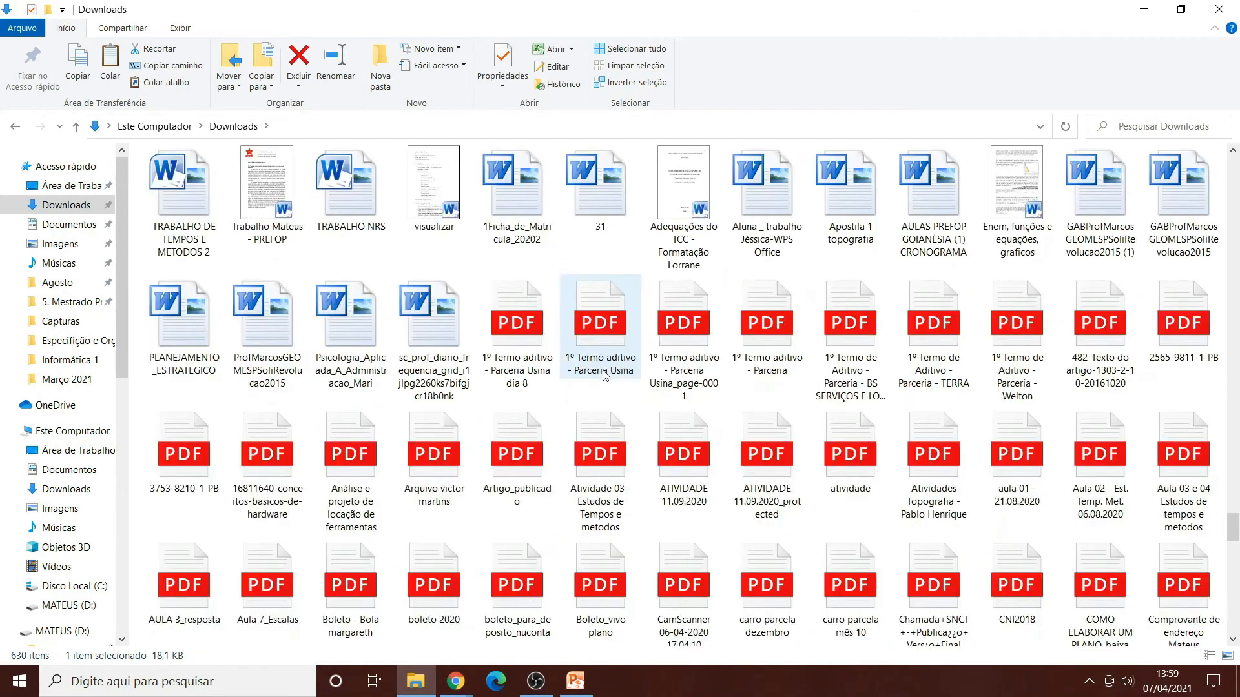
scroll(604, 375, "down", 12)
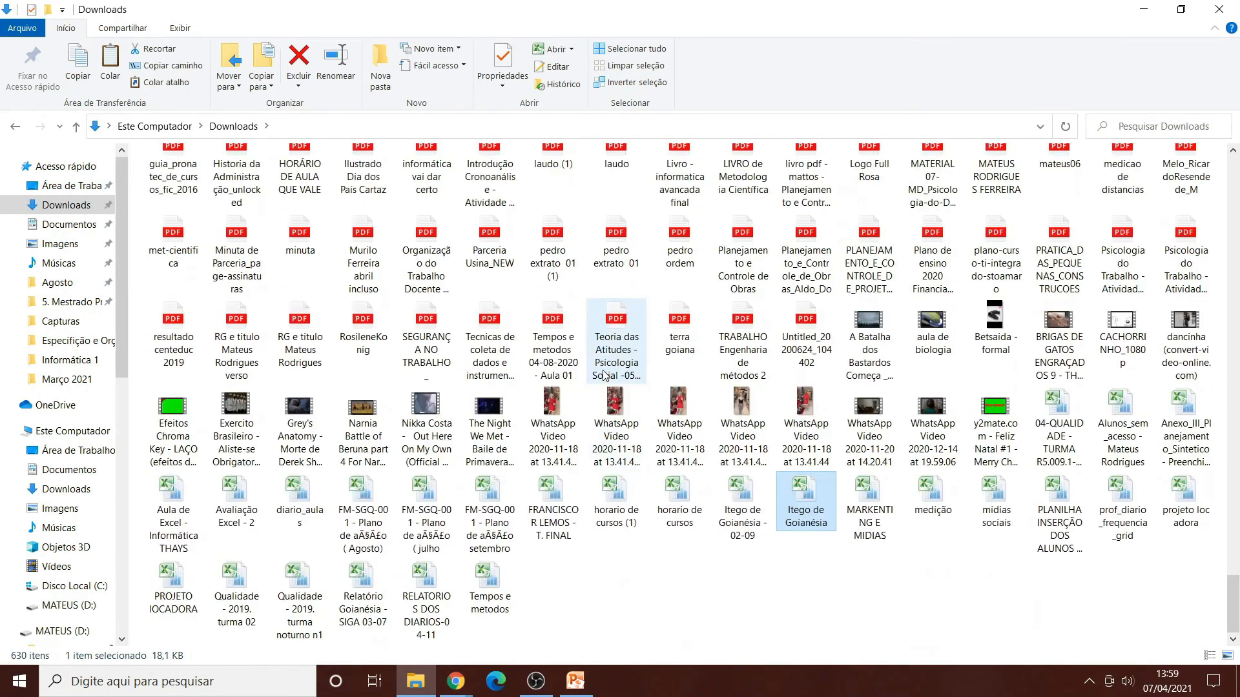
scroll(600, 373, "down", 1)
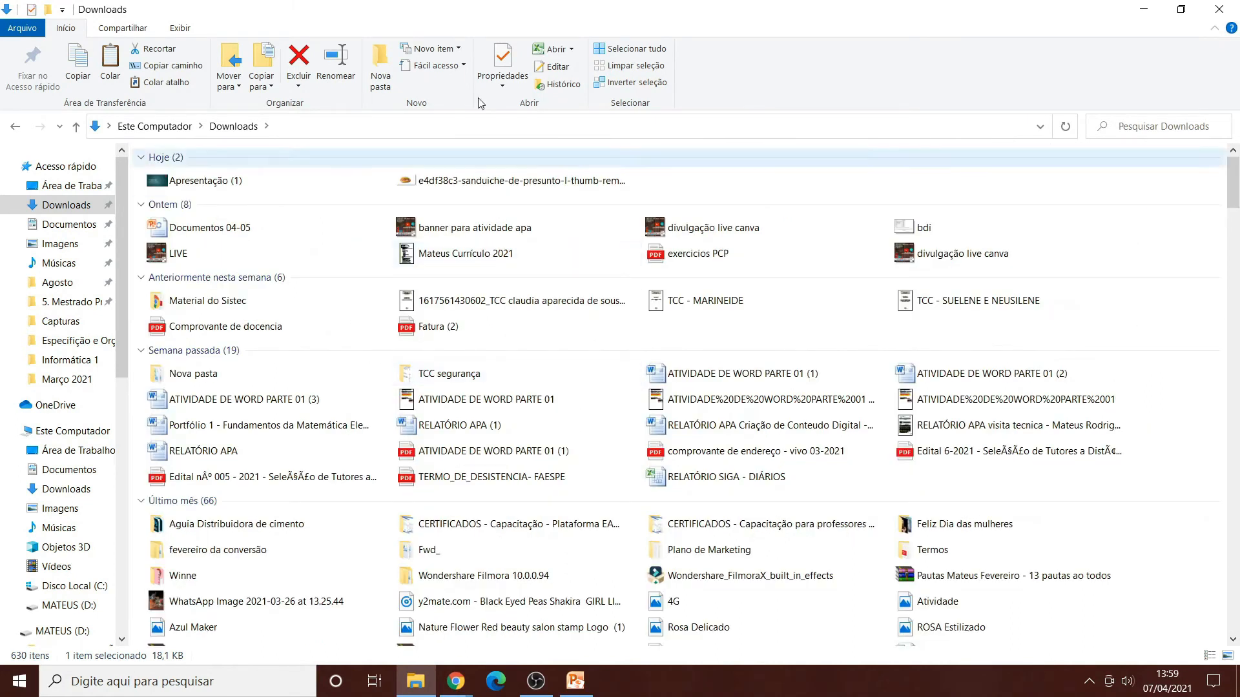
Show the Downloads folder in the Detalhes layout, widen the Nome column to fit long file names, and look through the list.
left_click(177, 30)
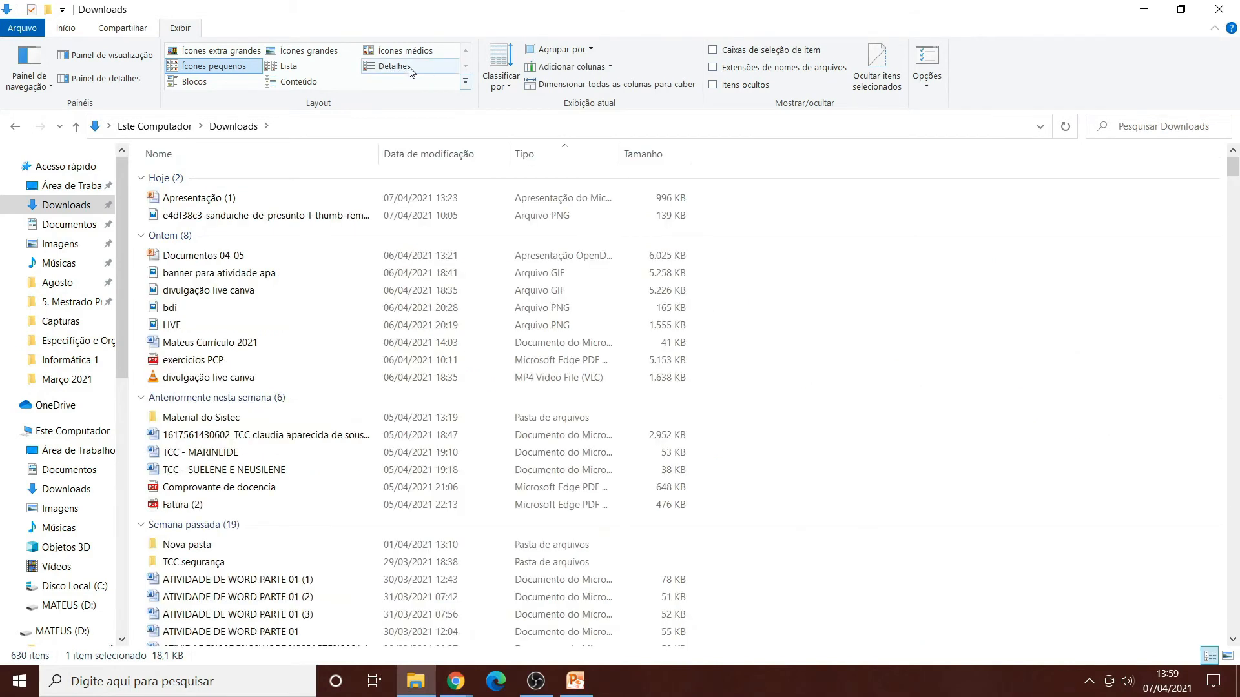
left_click(65, 28)
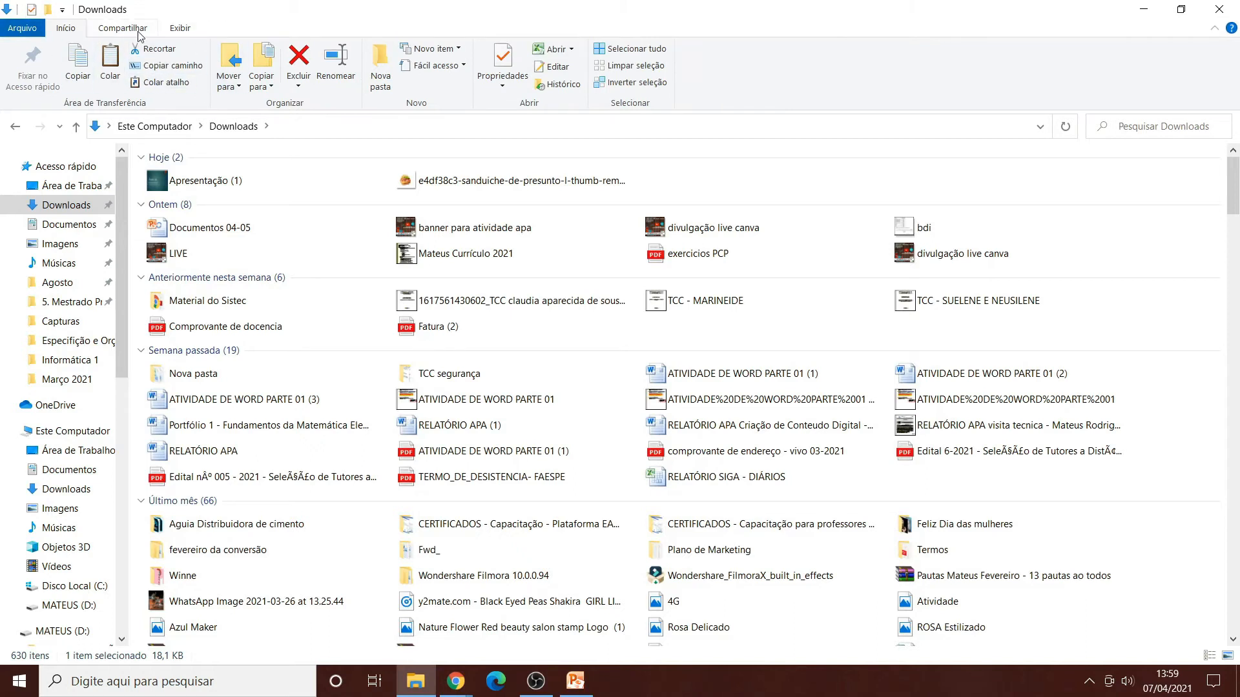
left_click(180, 28)
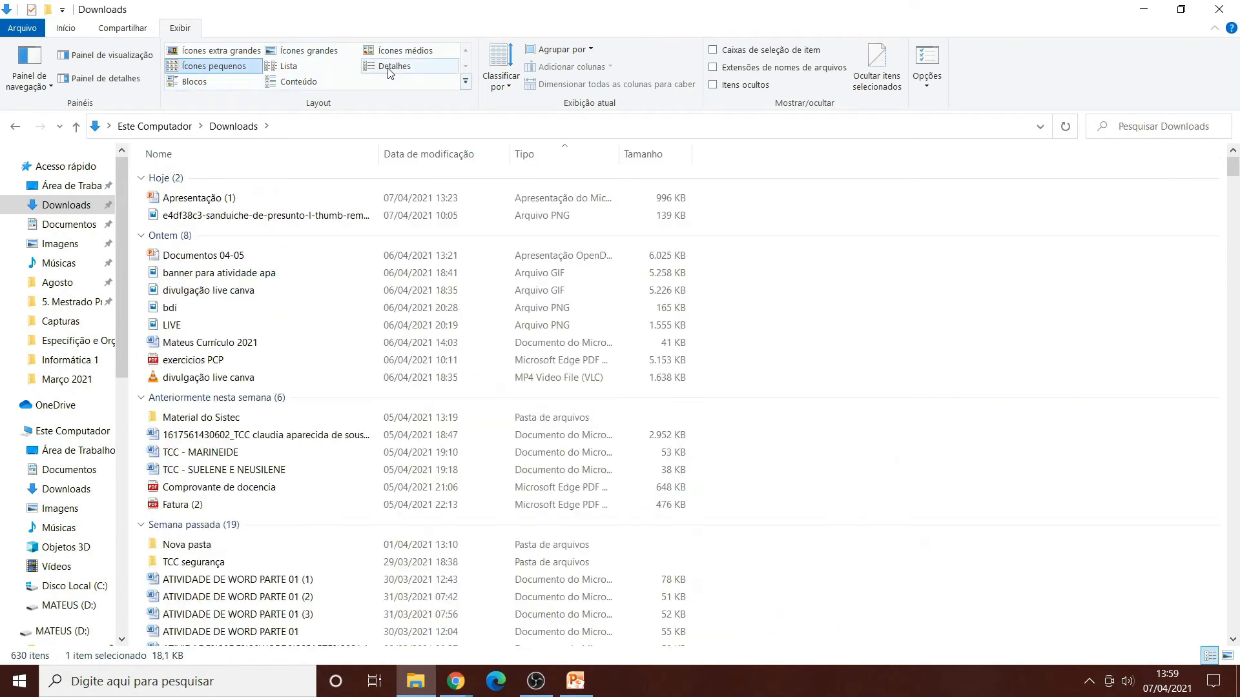
left_click(390, 70)
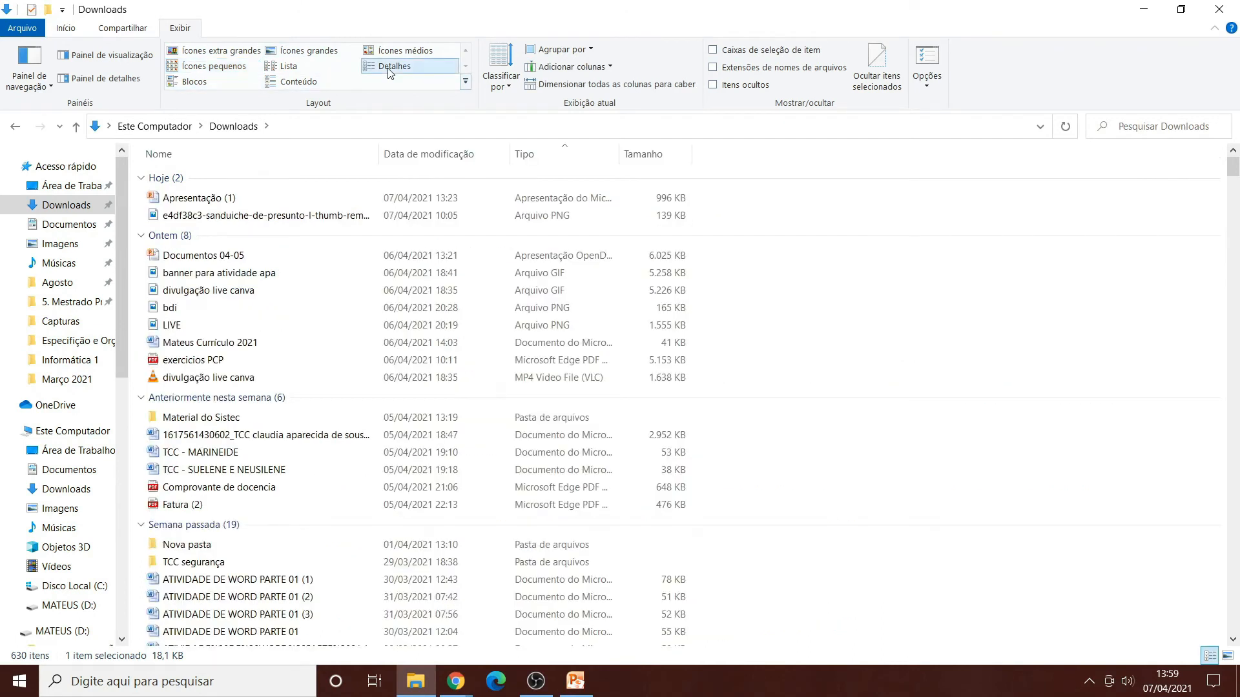
left_click(865, 323)
left_click_drag(383, 156, 526, 154)
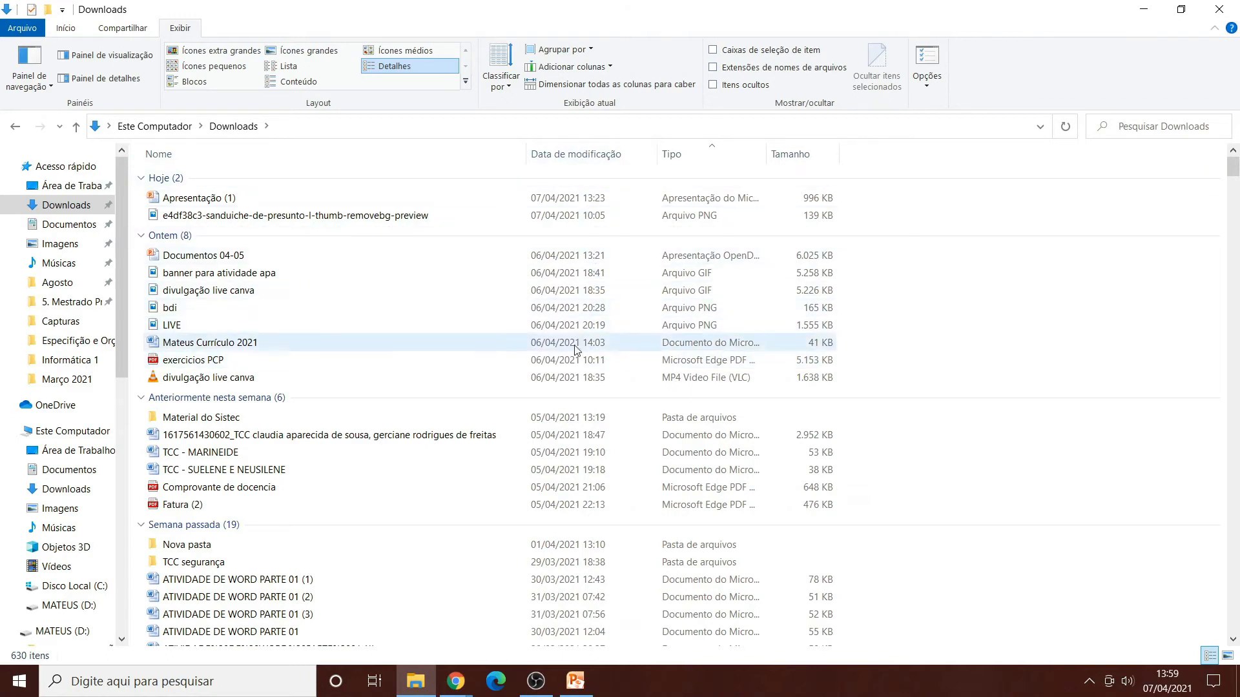
scroll(578, 331, "down", 20)
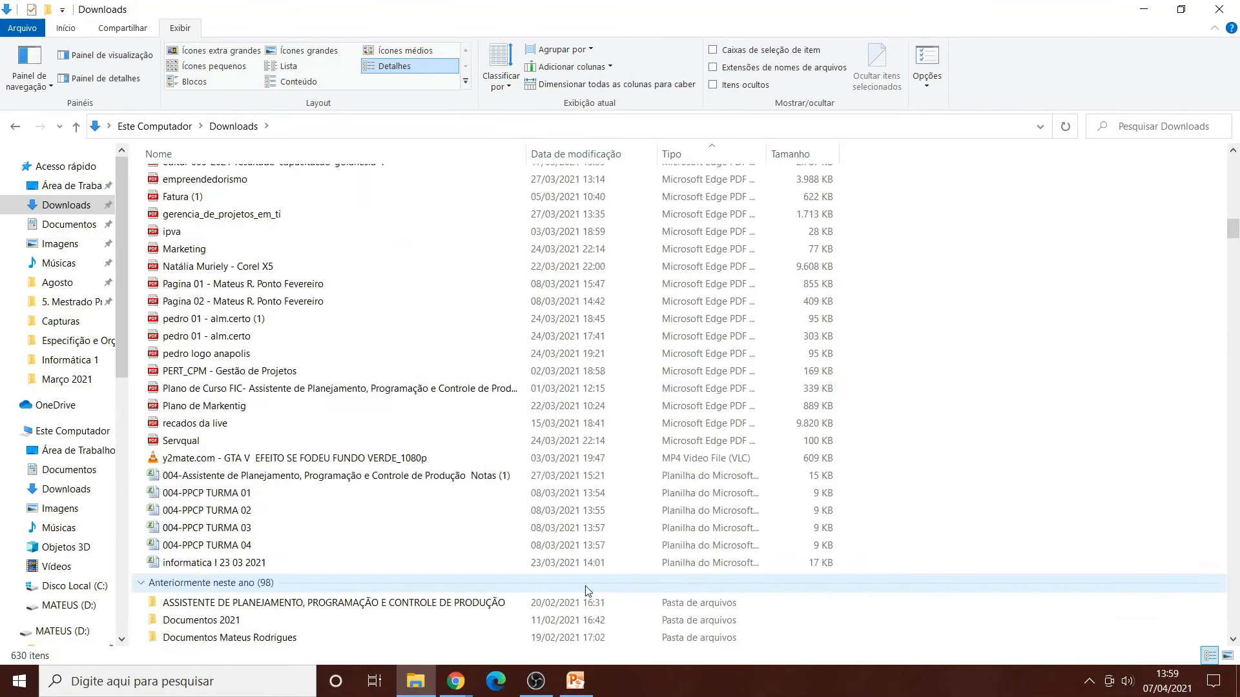
Look through the older files in Downloads, from the presentations and images down to the MP3 music files.
scroll(585, 567, "down", 20)
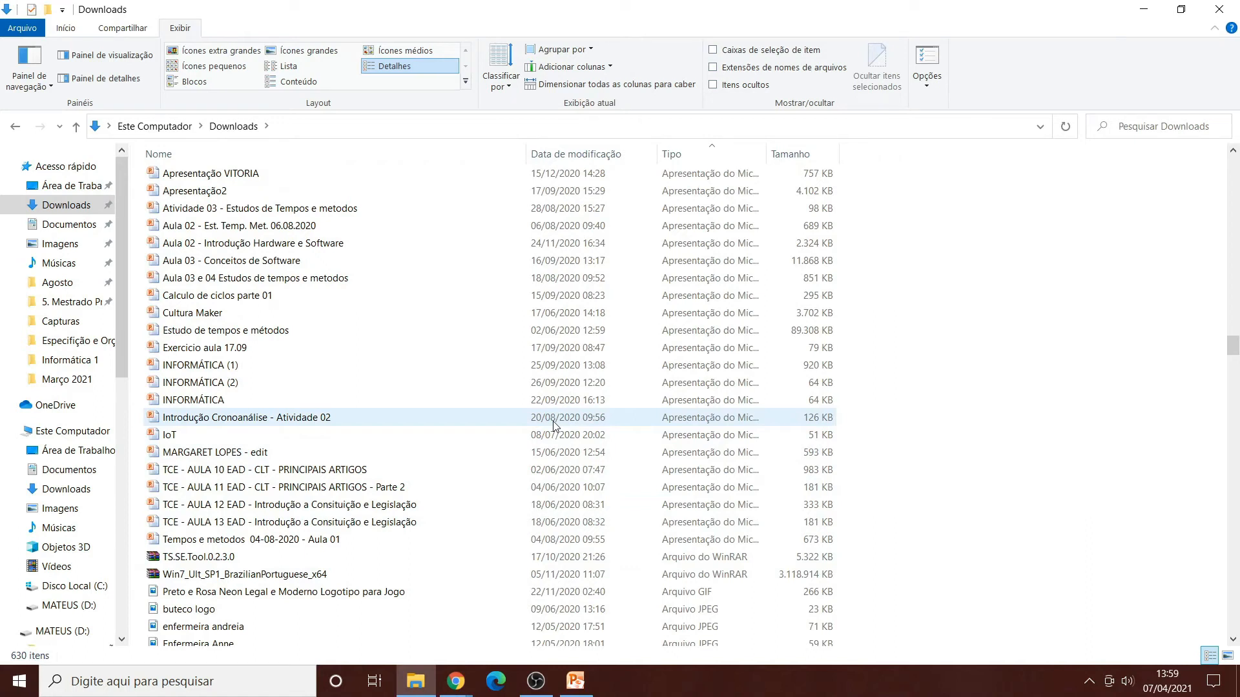
scroll(553, 428, "down", 1)
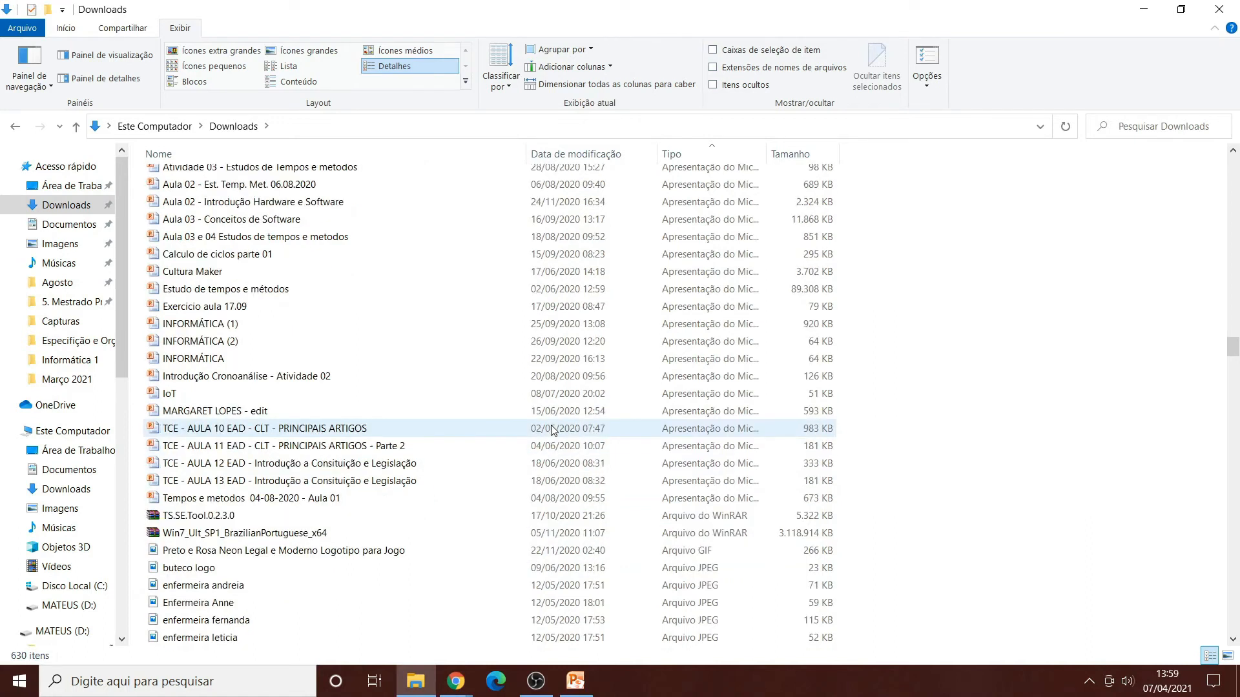
scroll(554, 429, "down", 6)
scroll(553, 430, "down", 14)
scroll(553, 429, "down", 11)
scroll(485, 476, "up", 5)
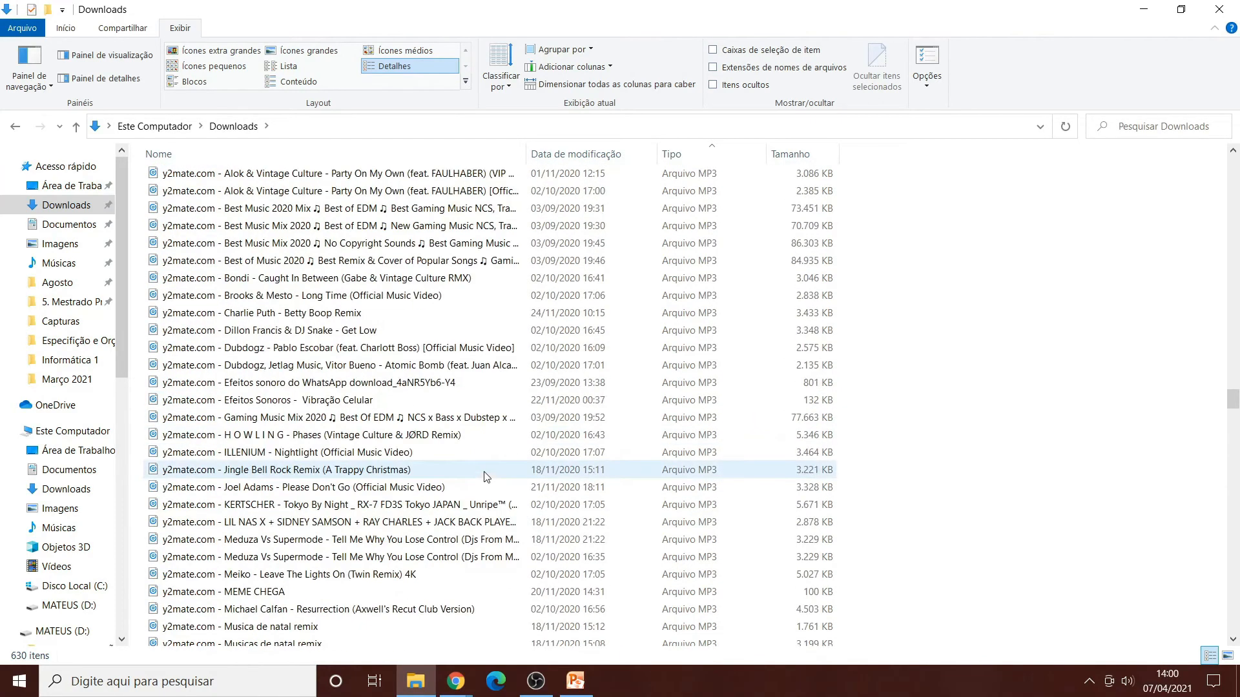
Examine the MP3 music files and compare the file types listed around them in the Tipo column.
scroll(485, 476, "up", 4)
scroll(295, 381, "down", 5)
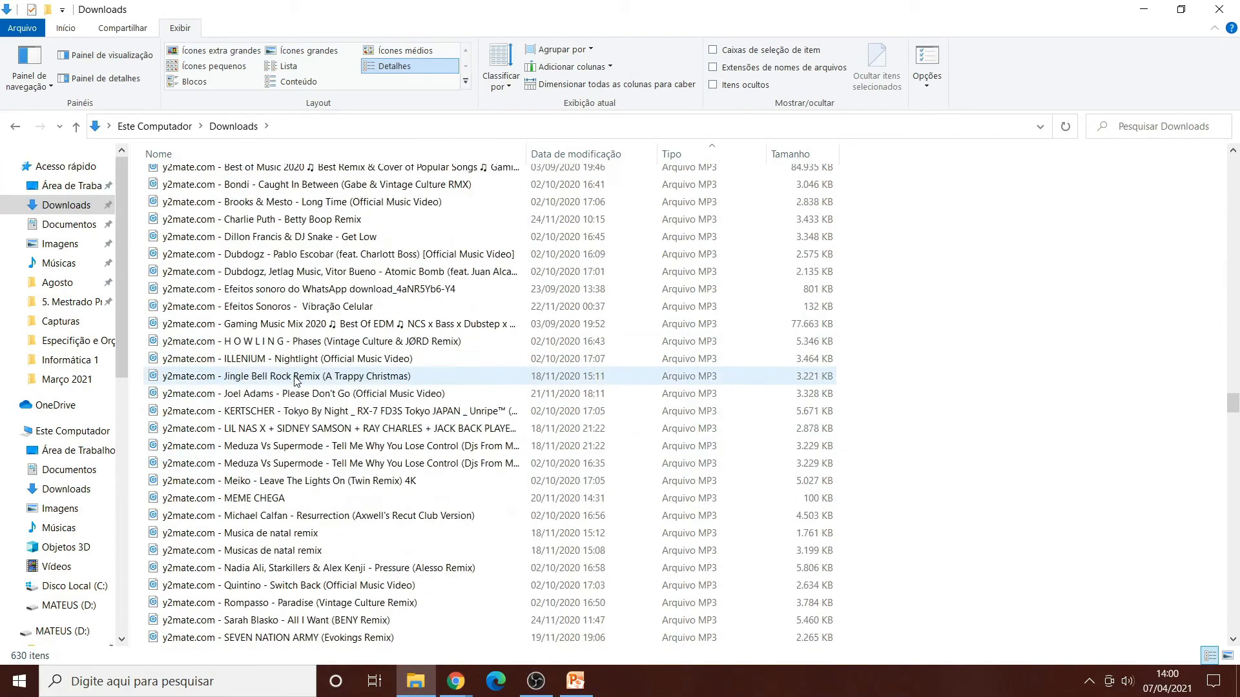
scroll(295, 381, "down", 7)
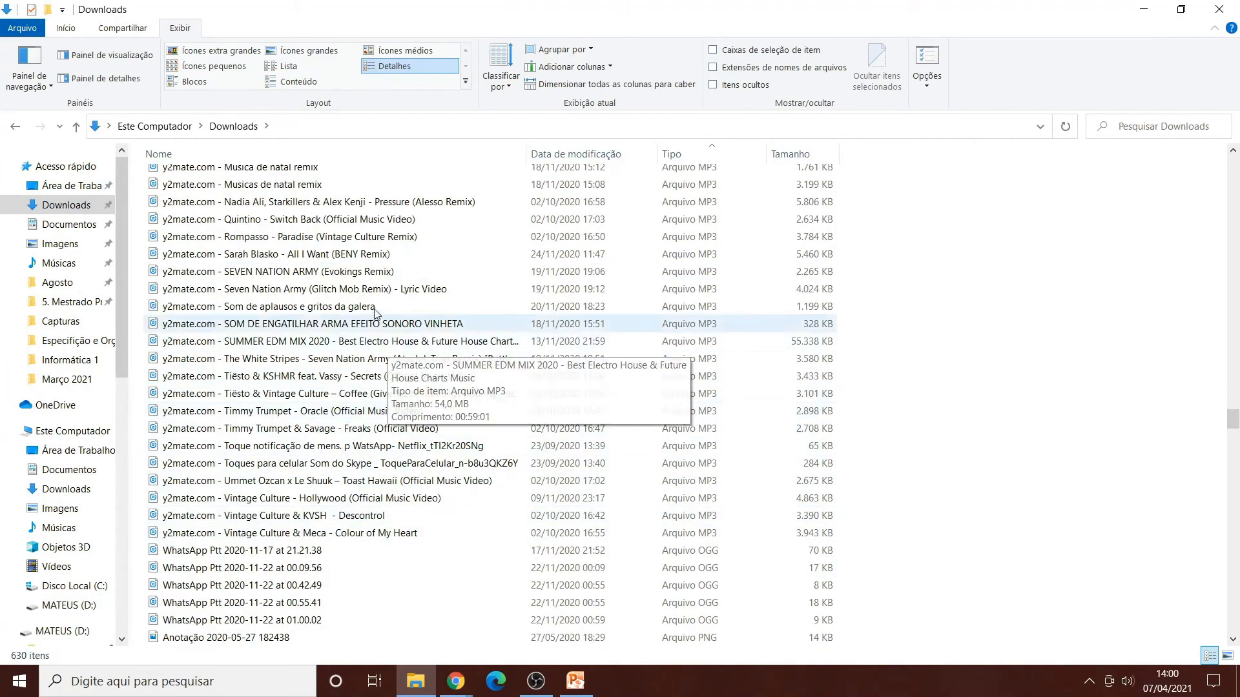
scroll(348, 308, "up", 16)
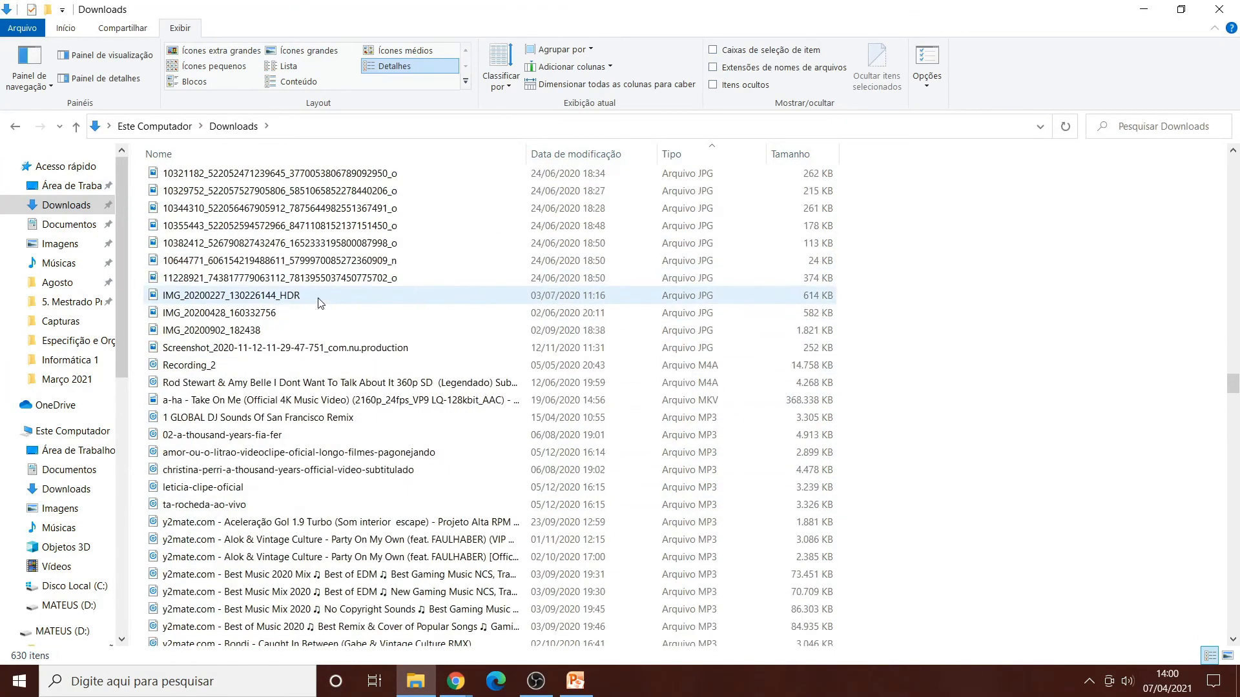
scroll(320, 303, "up", 1)
scroll(314, 445, "down", 12)
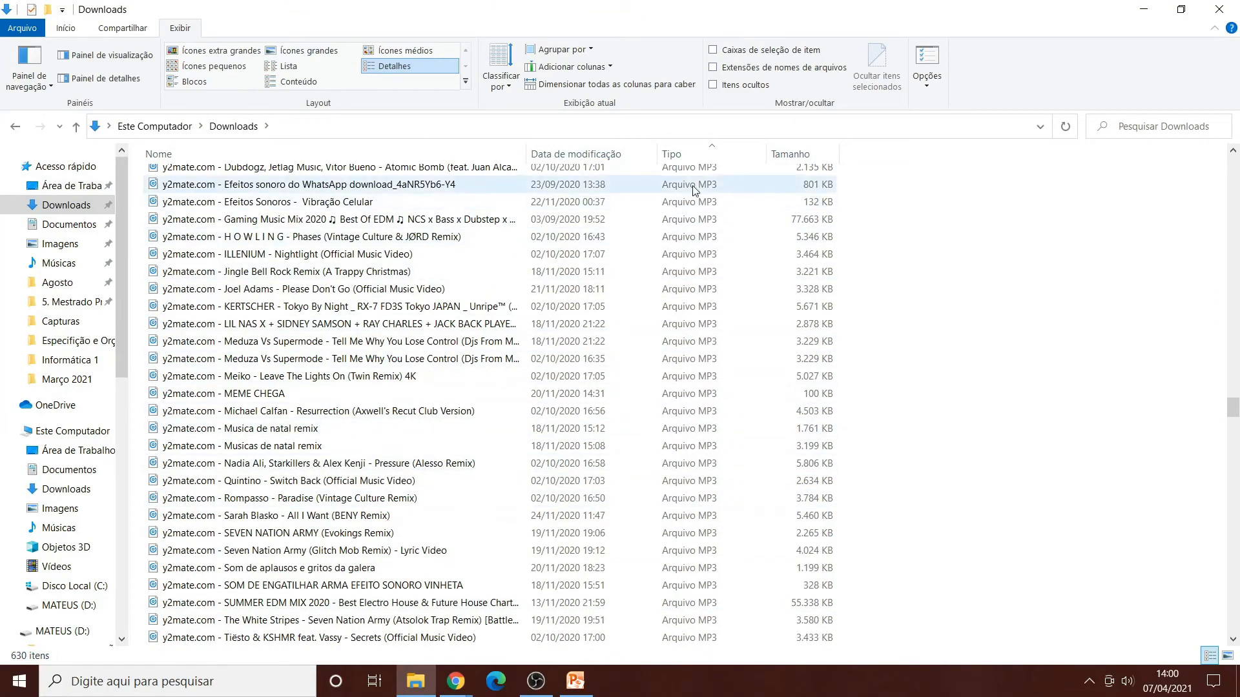
scroll(693, 189, "up", 10)
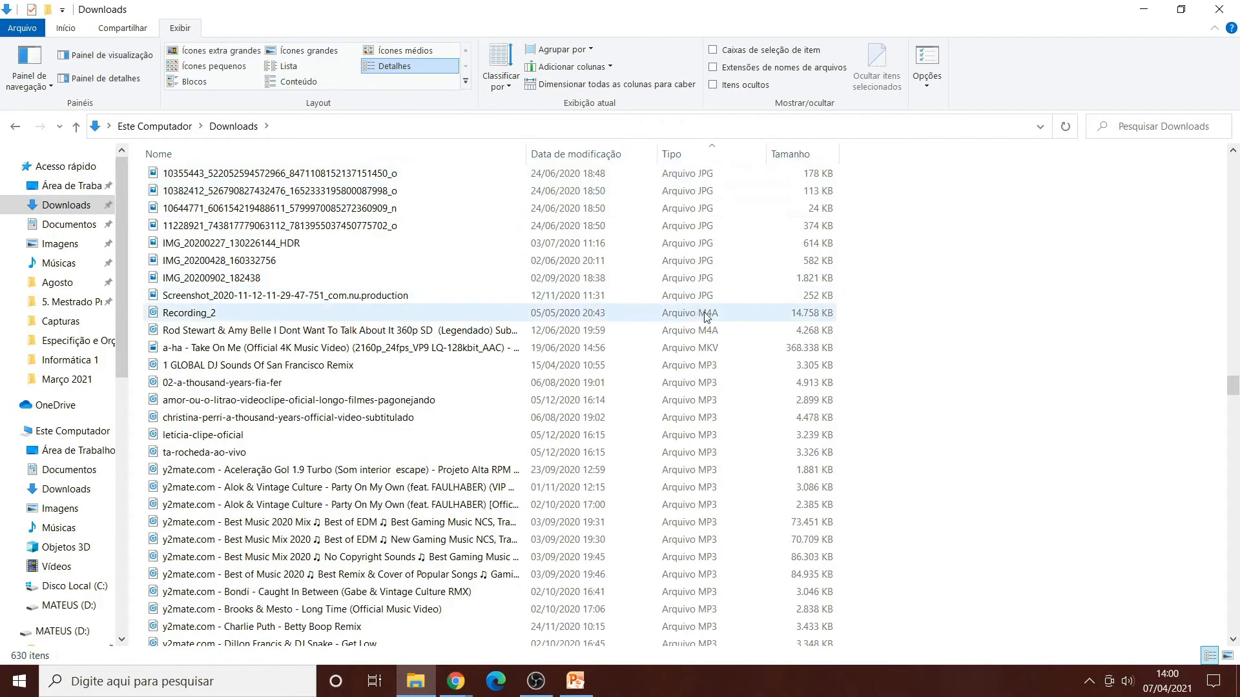
Point out the MP3, MKV, M4A and JPG types by selecting neighbouring files of each type in turn.
left_click(683, 364)
left_click(686, 347)
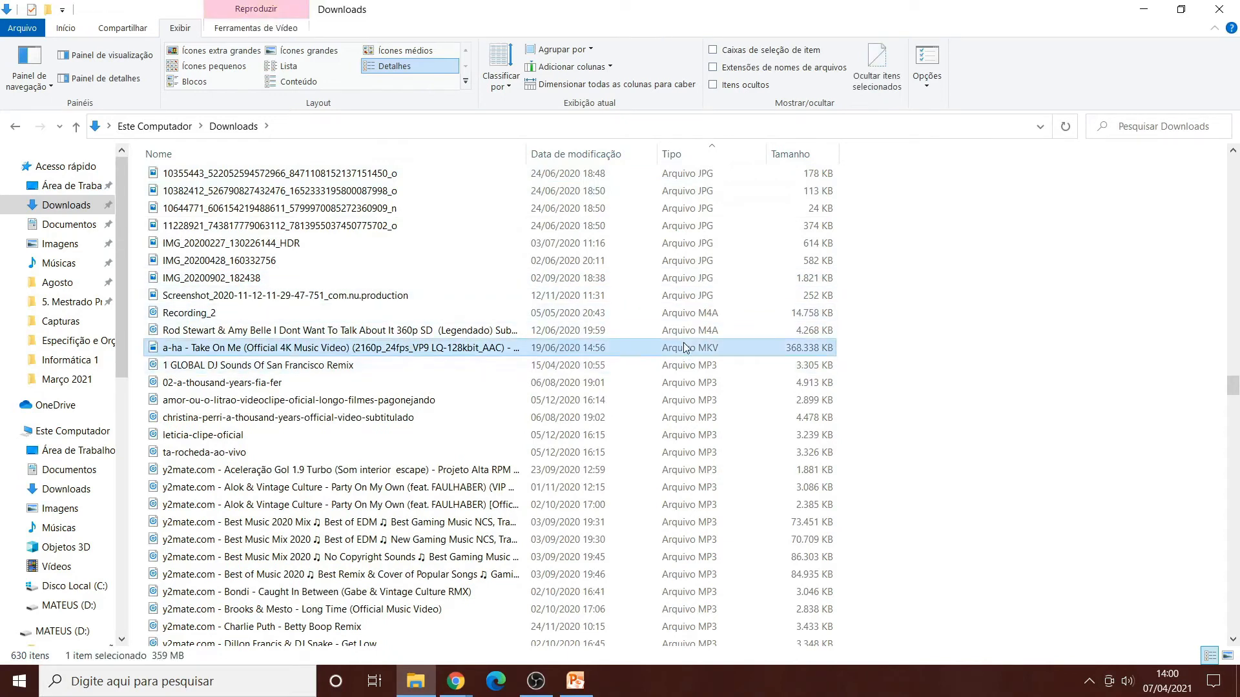
left_click(683, 330)
left_click(685, 313)
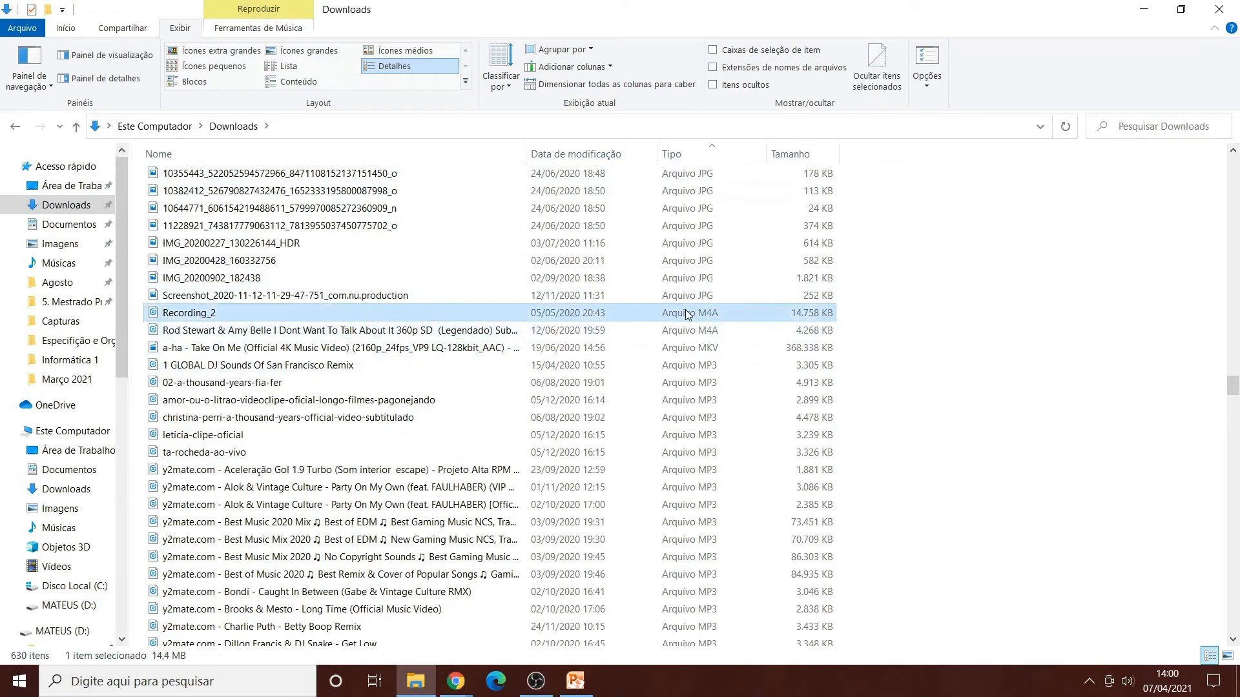
left_click(692, 295)
Go back to the Aplicativo files and select several installers in turn, from SteamSetup up to apowermirror-setup-gg-b.
scroll(692, 295, "up", 7)
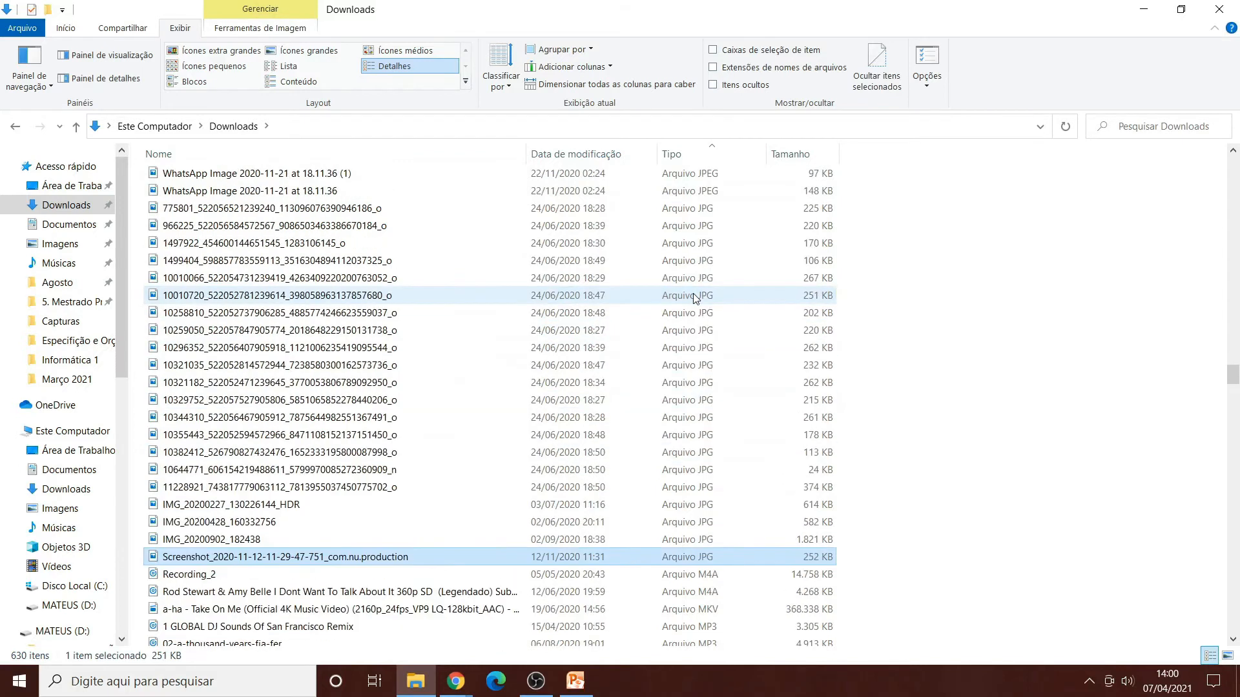
scroll(695, 297, "up", 7)
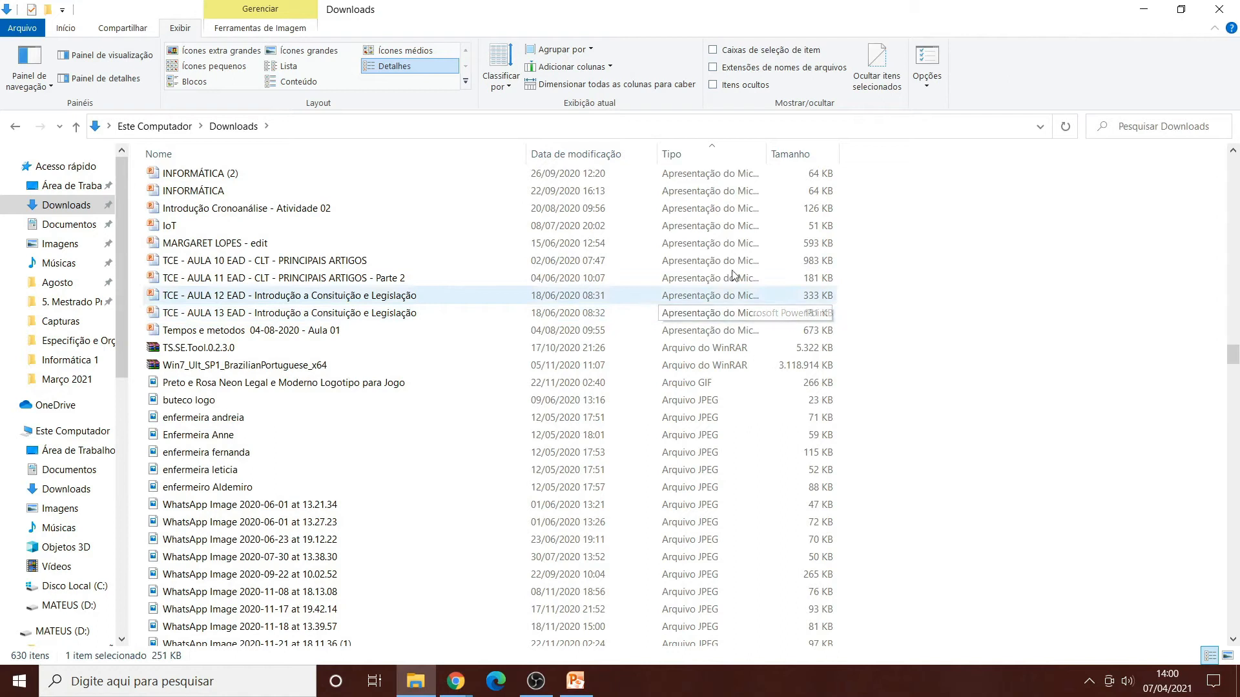
scroll(703, 367, "up", 9)
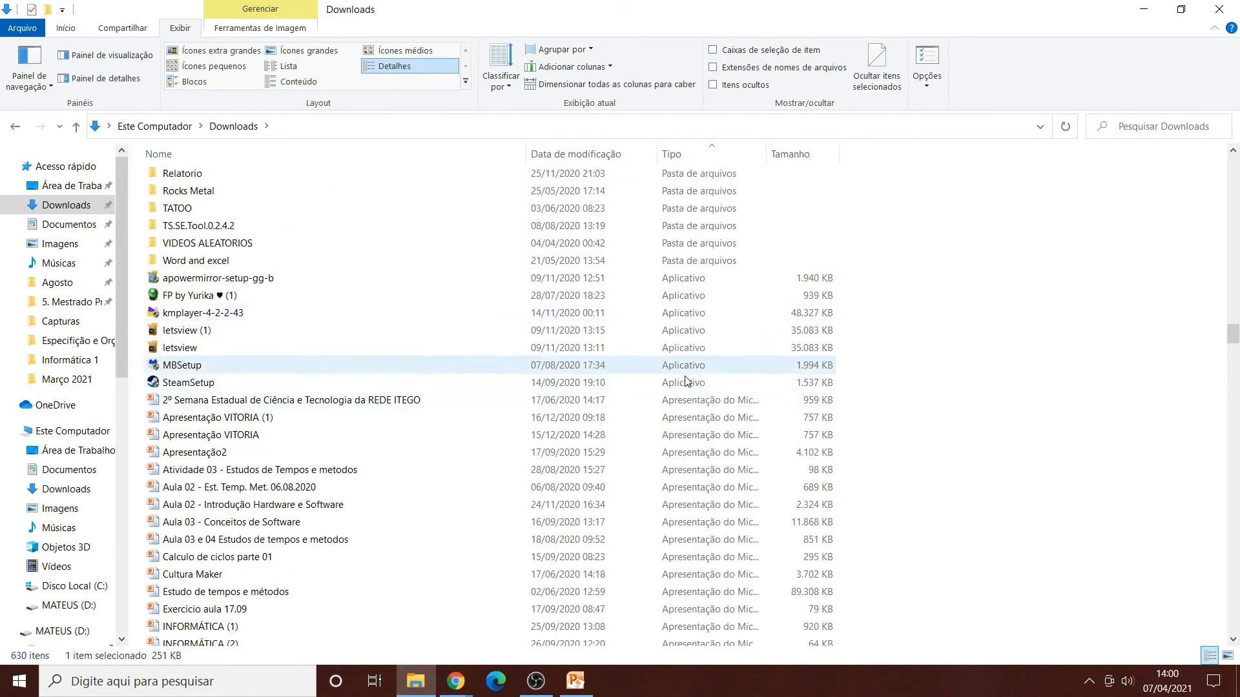
left_click(683, 382)
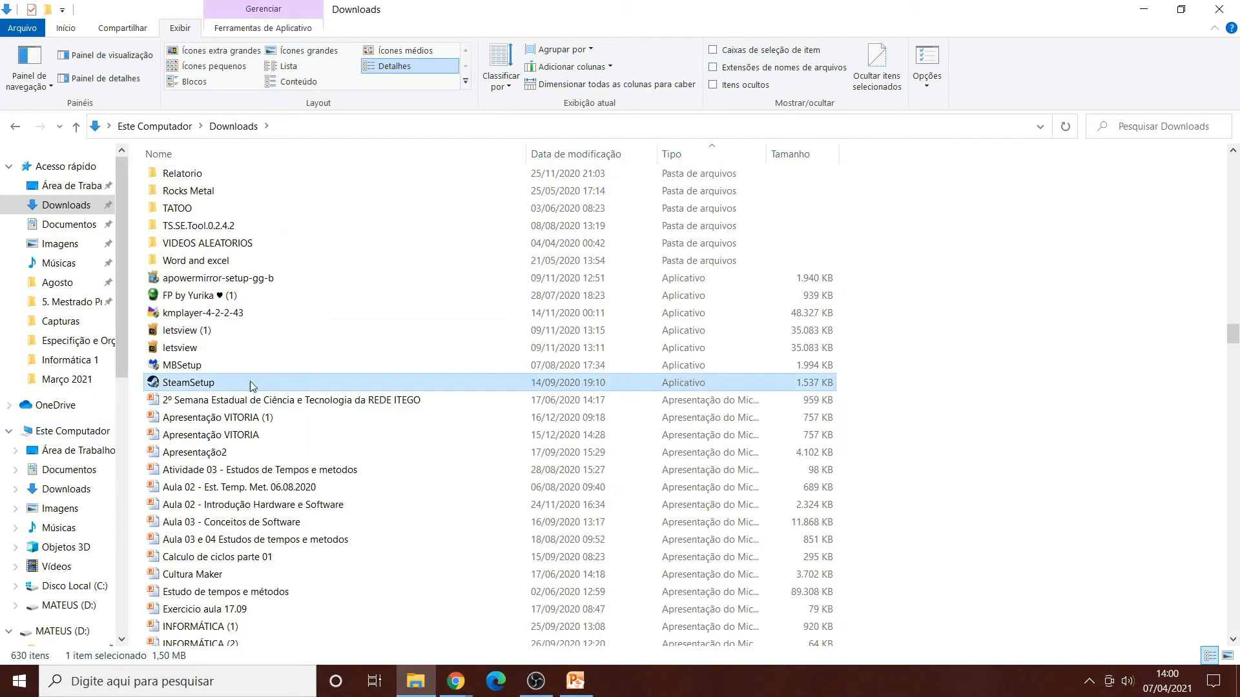
left_click(199, 330)
left_click(201, 313)
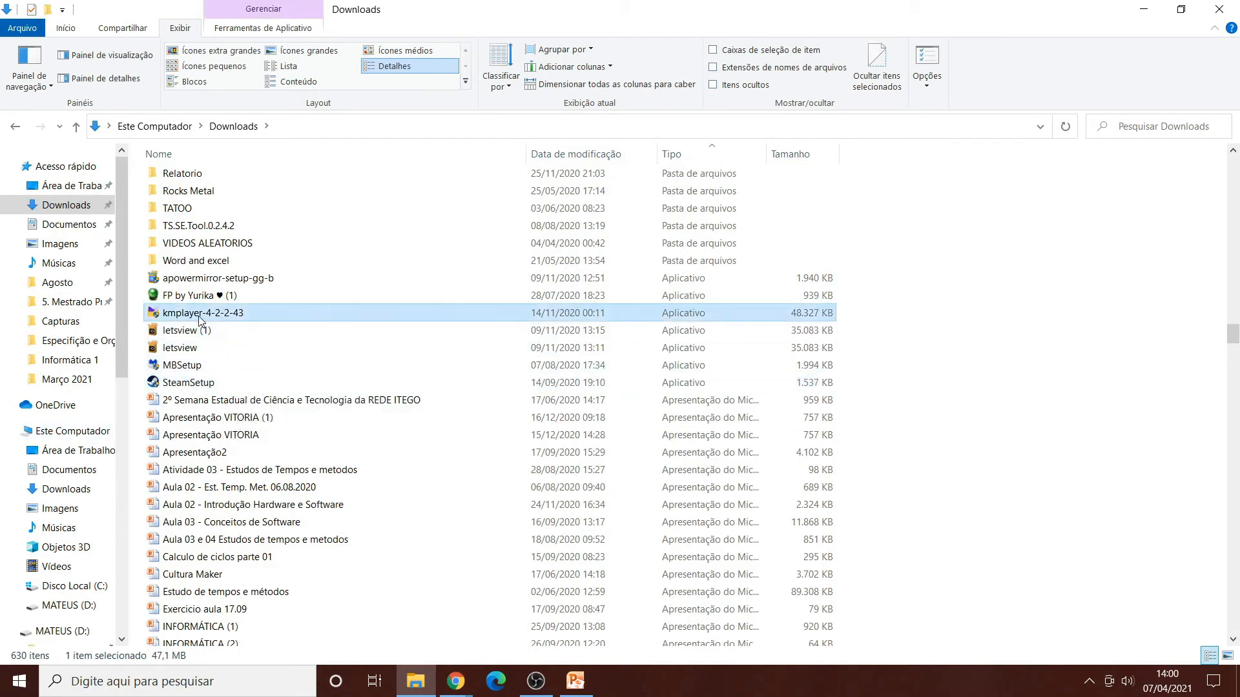
left_click(205, 295)
left_click(215, 278)
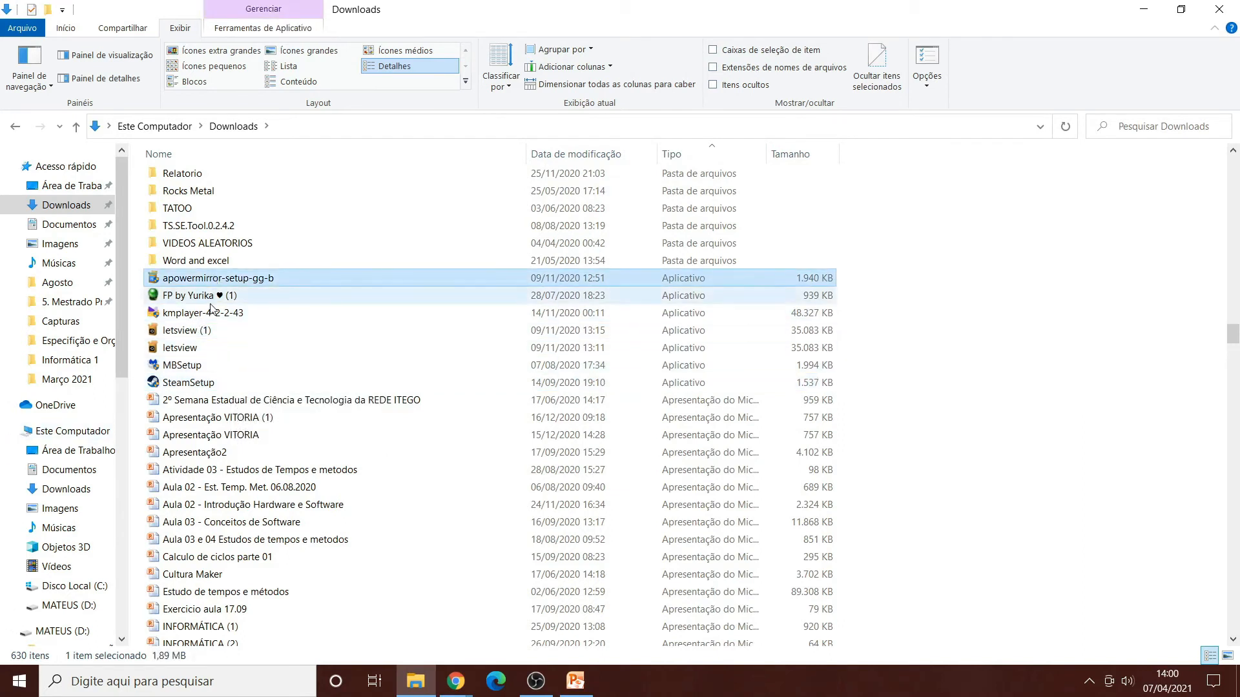
Point out a folder, the PREVIA 15-01-2020 spreadsheet and the LISTA DE CURSOS FACULDADE INTERVALE 2021 atualizada PDF by selecting each in turn.
scroll(737, 358, "up", 2)
left_click(731, 354)
scroll(733, 359, "up", 9)
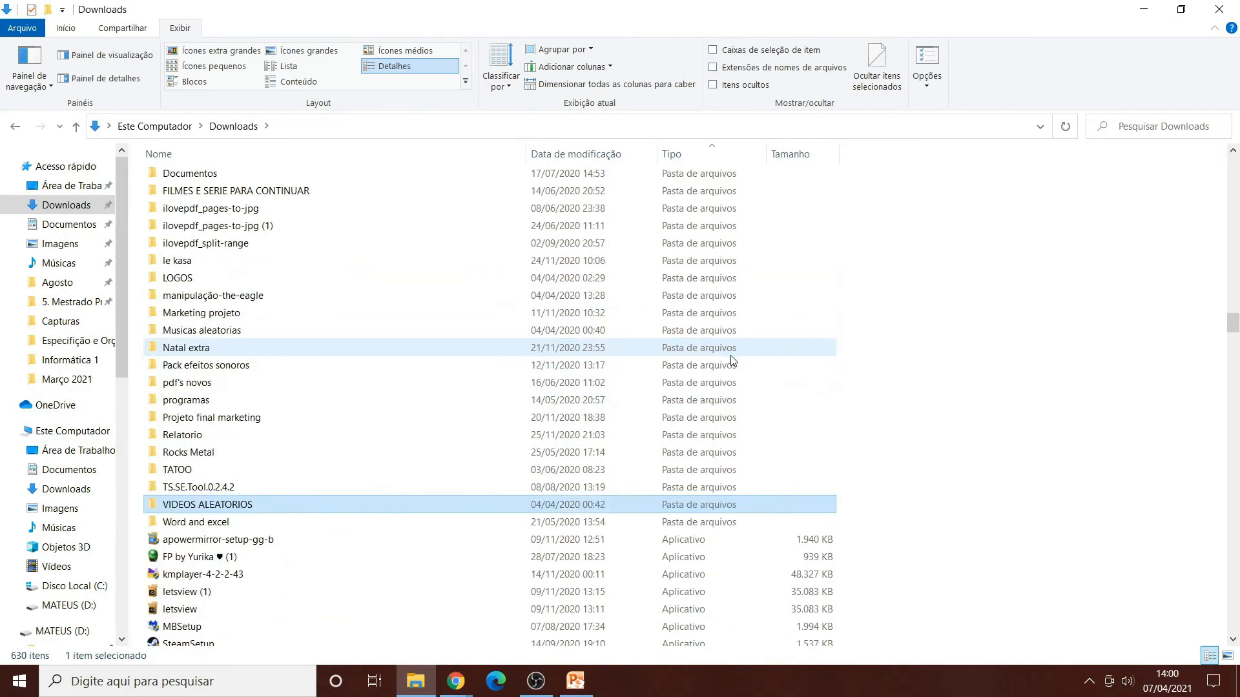
left_click(733, 366)
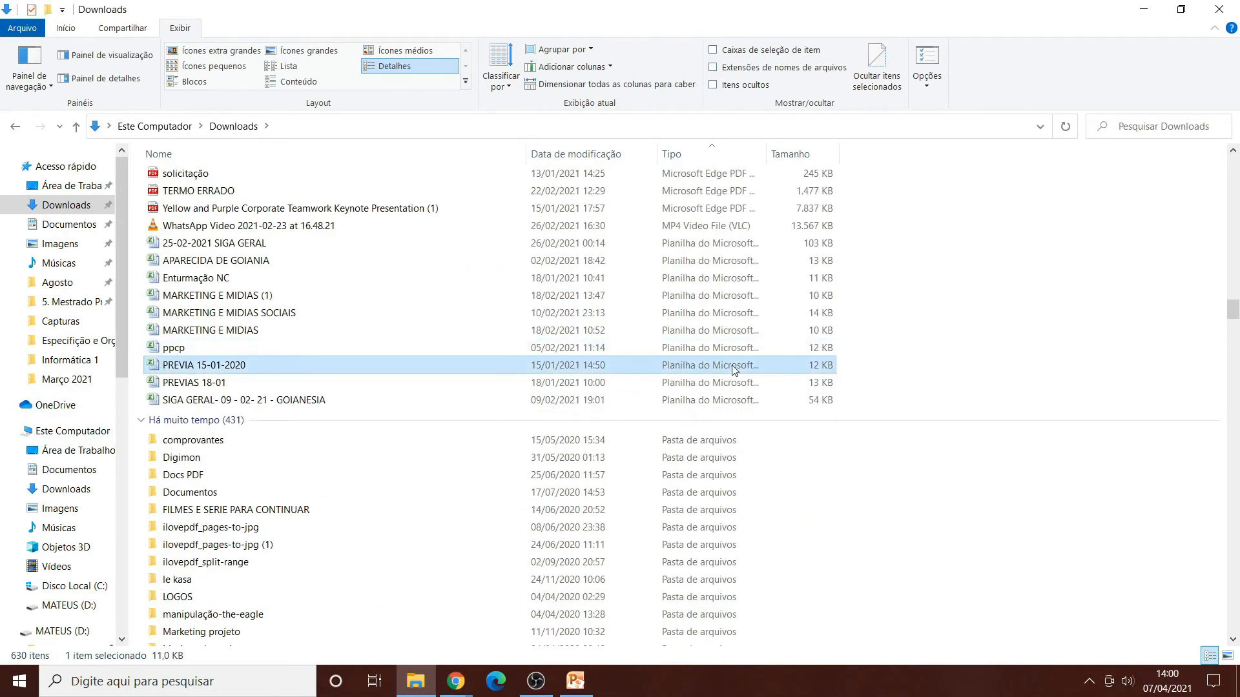
scroll(736, 372, "up", 7)
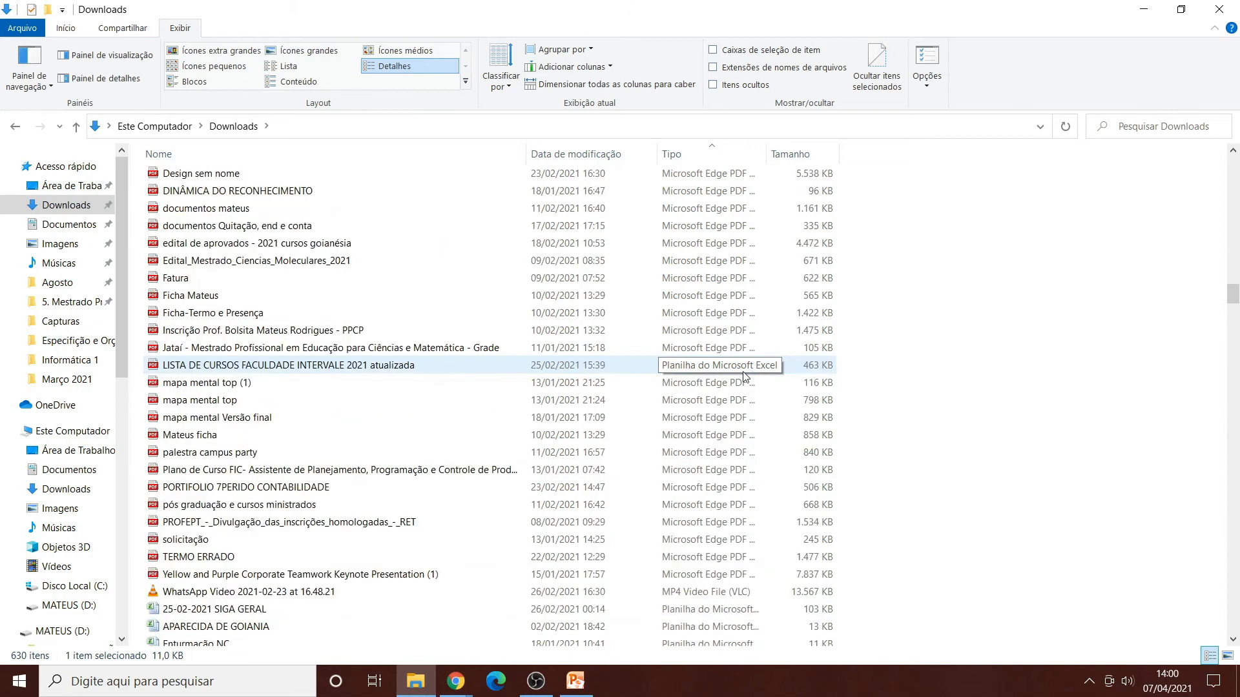
left_click(743, 368)
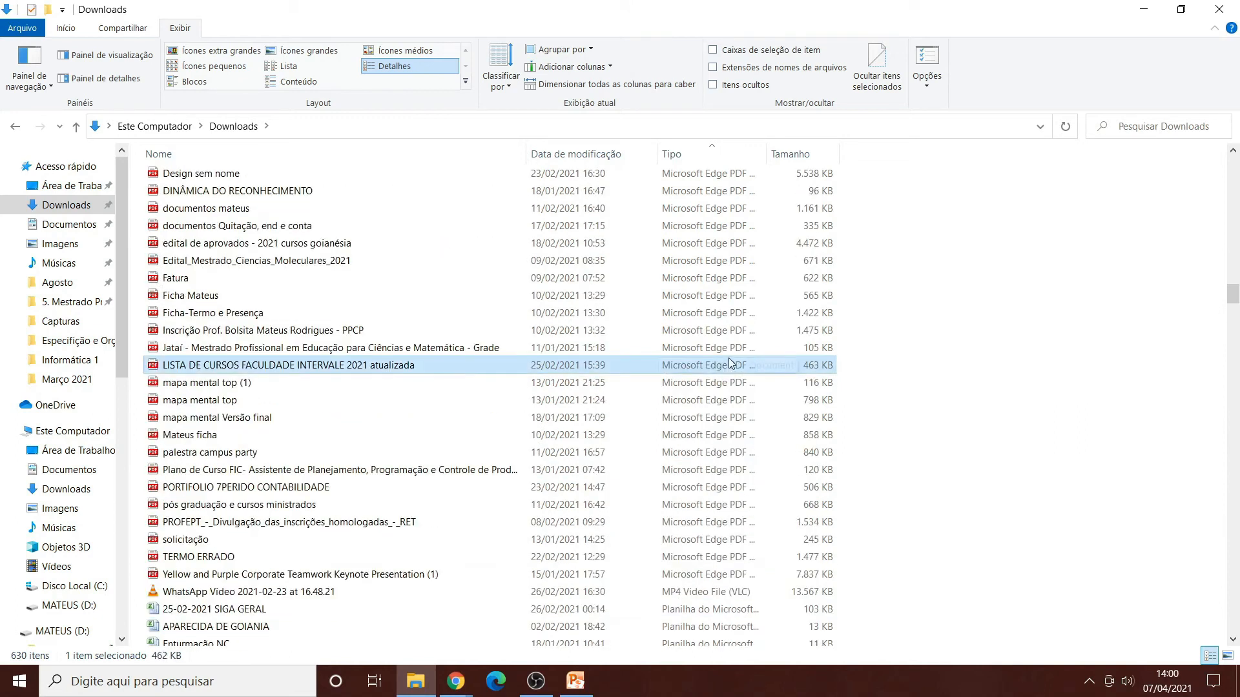
Return to the most recent downloads and examine the file sizes in the Tamanho column.
scroll(730, 363, "up", 15)
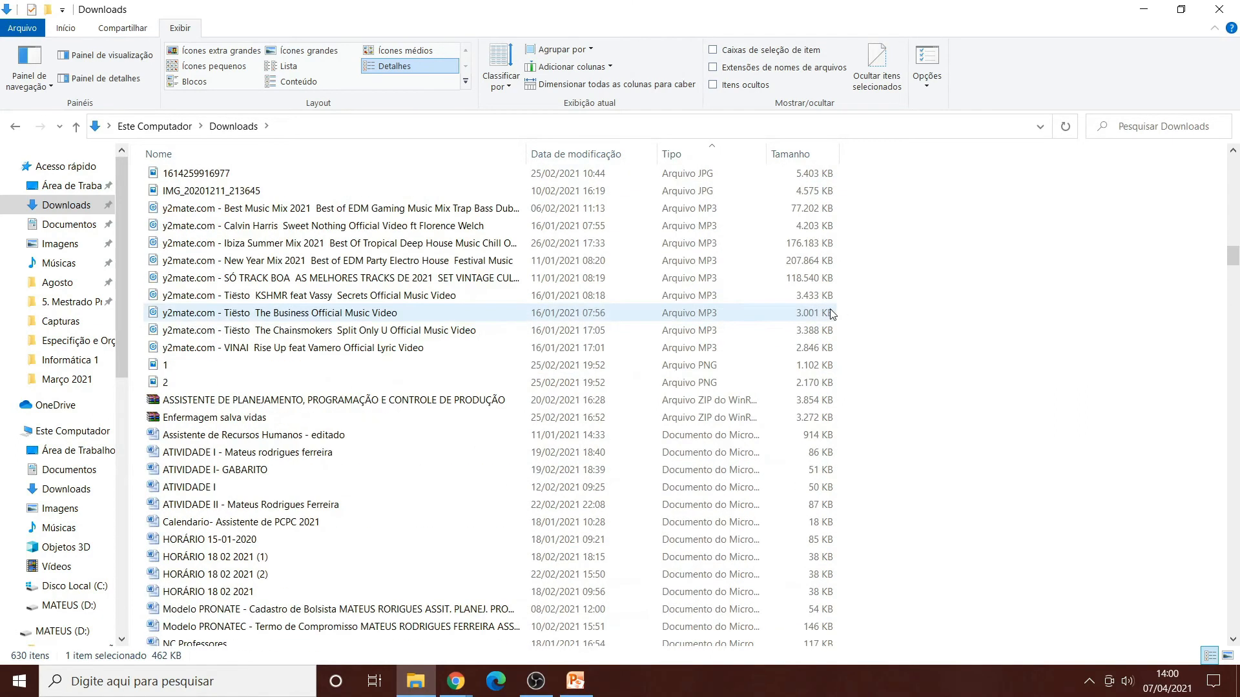
scroll(803, 378, "up", 15)
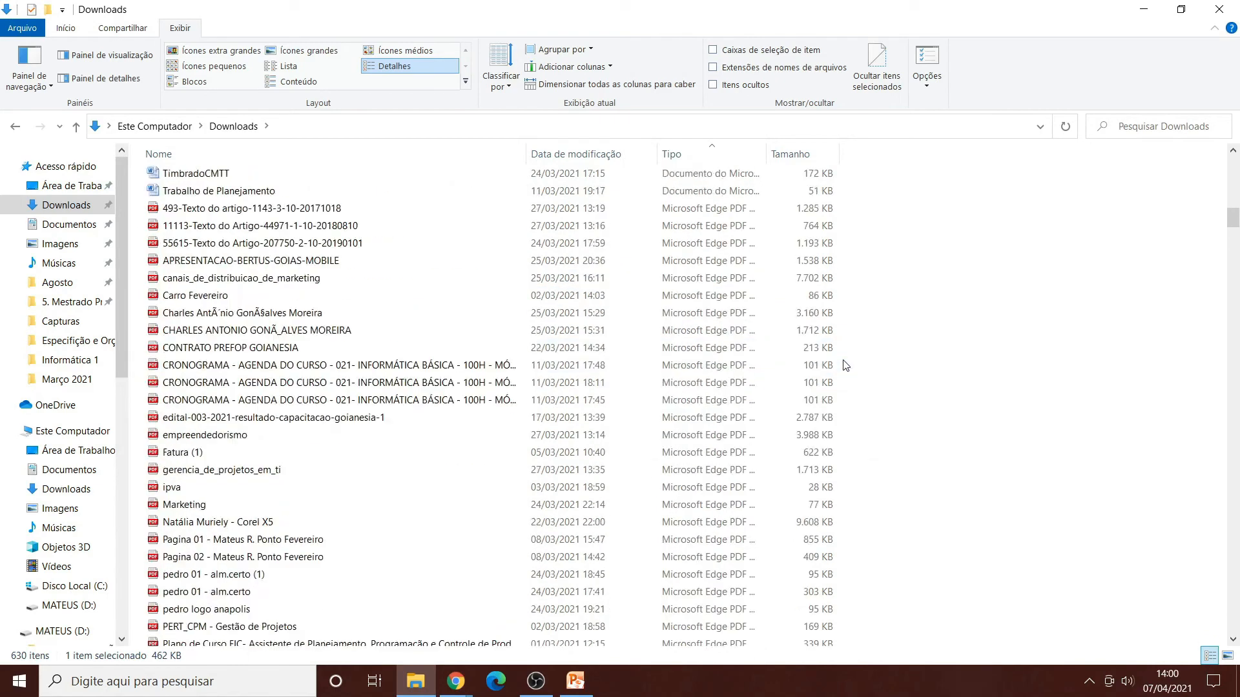
scroll(803, 378, "up", 5)
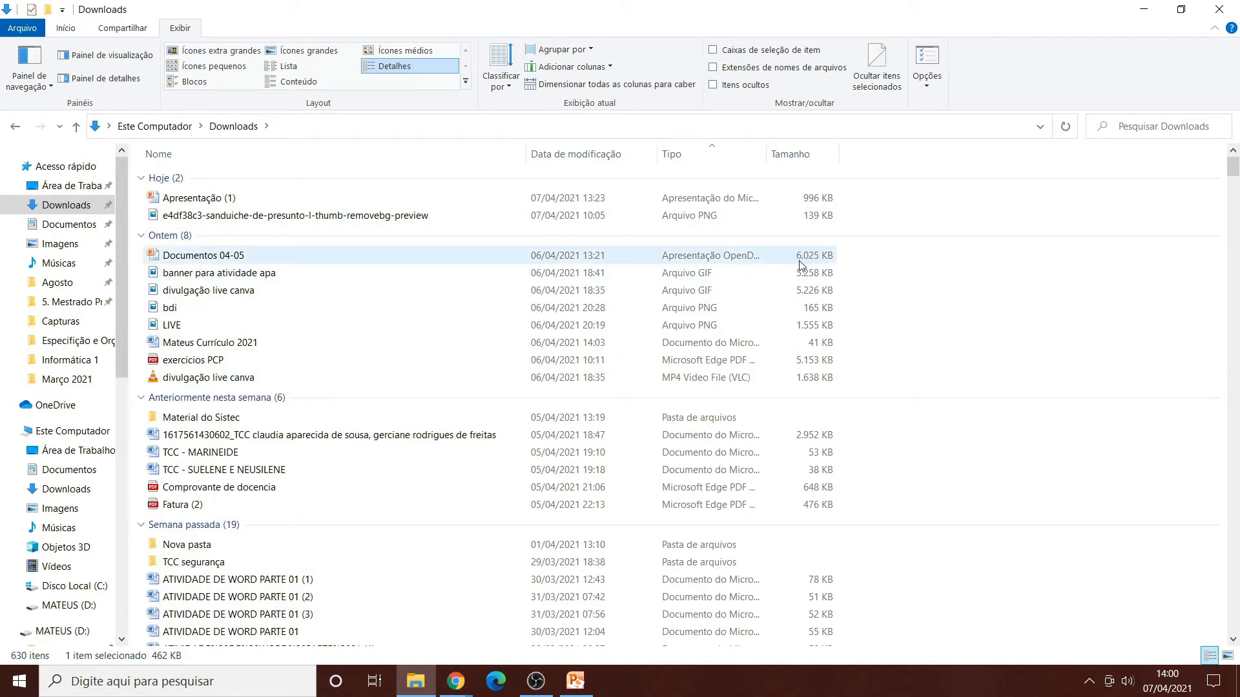
scroll(807, 265, "down", 7)
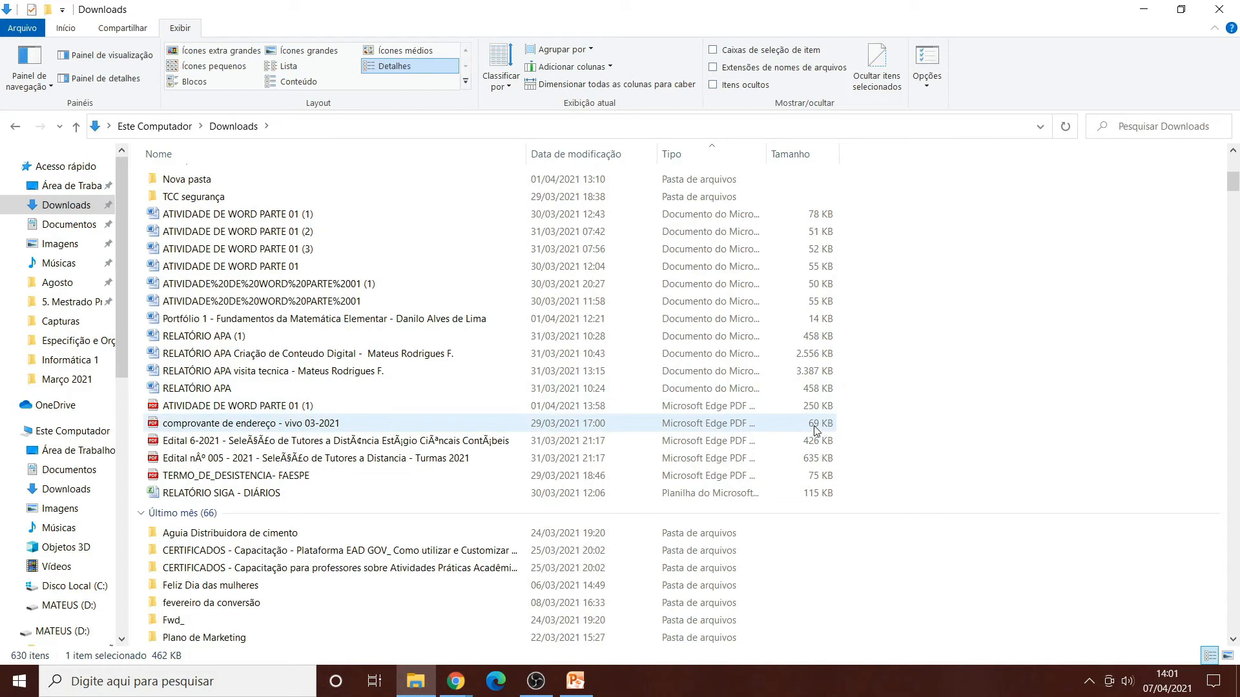
Find Wondershare_FilmoraX_built_in_effects among last month's downloads and select it to examine its details and size.
scroll(815, 431, "down", 6)
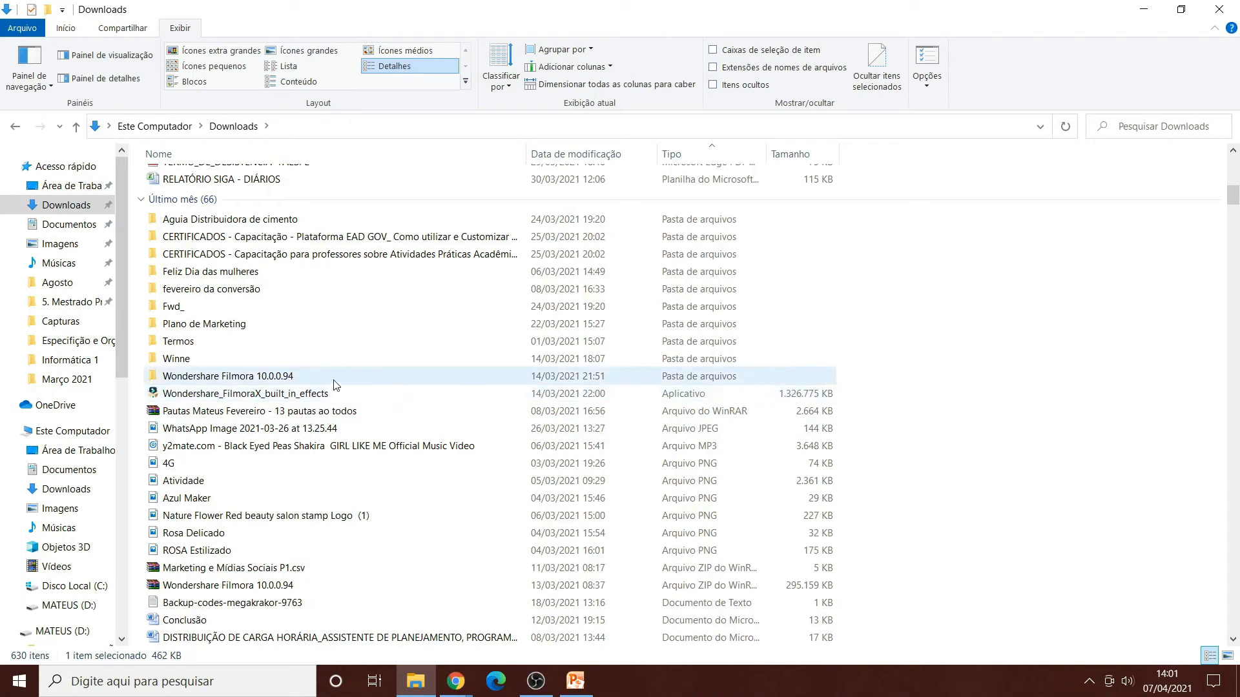
mouse_move(259, 395)
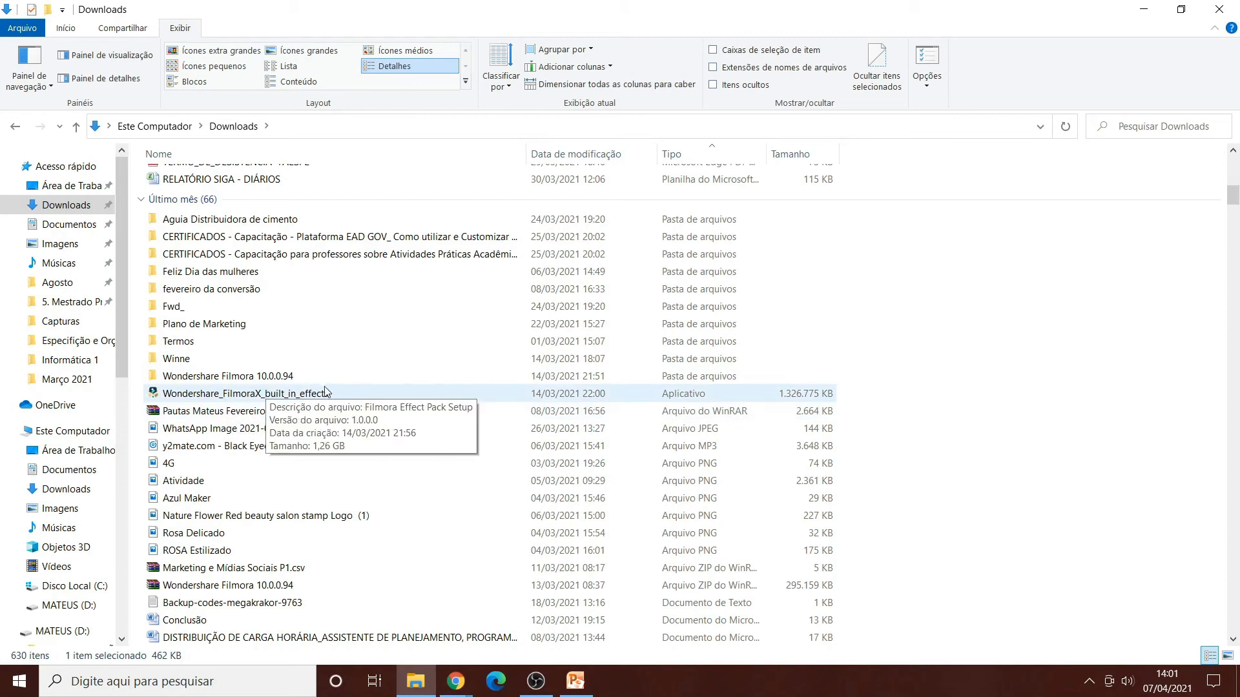
left_click(295, 396)
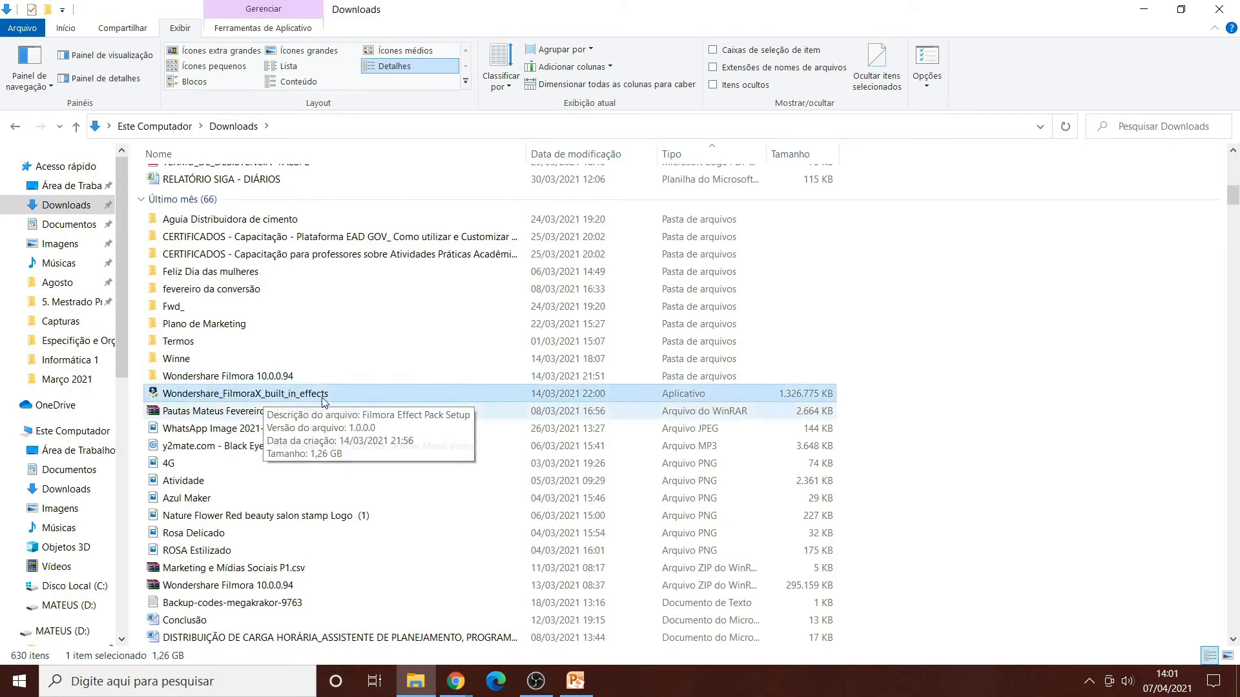
scroll(775, 399, "down", 5)
scroll(775, 398, "up", 4)
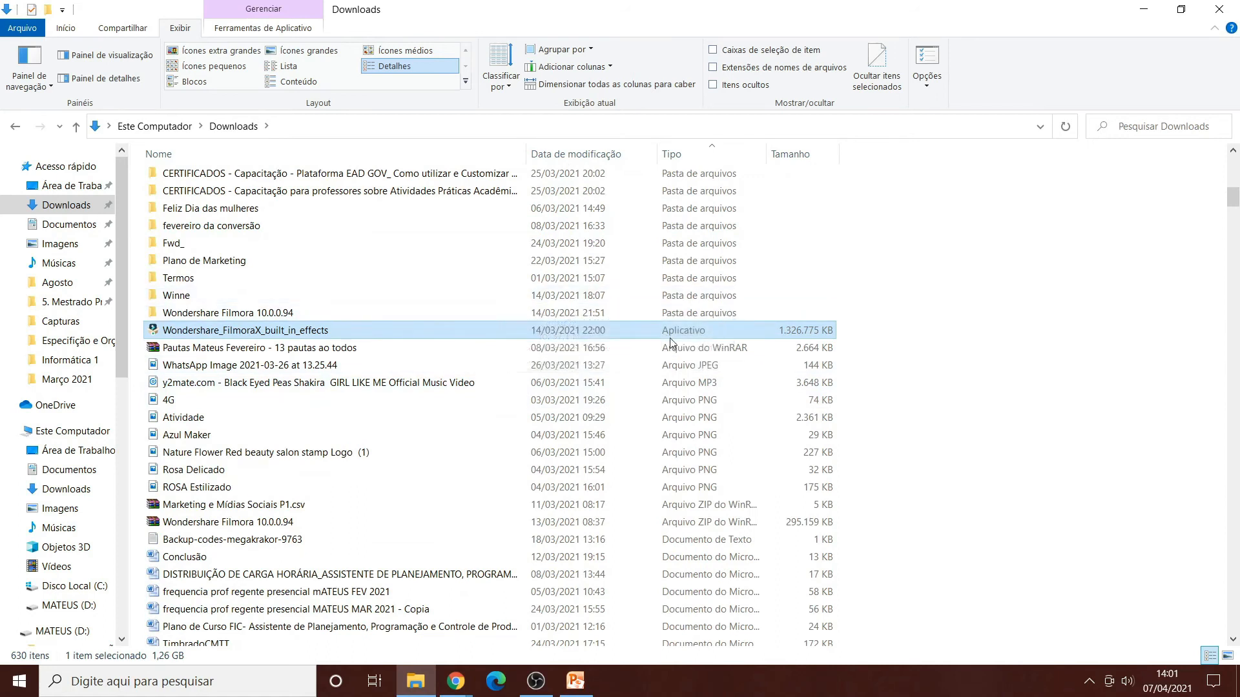
Select the Wondershare Filmora 10.0.0.94 ZIP file to examine its size.
scroll(786, 339, "down", 7)
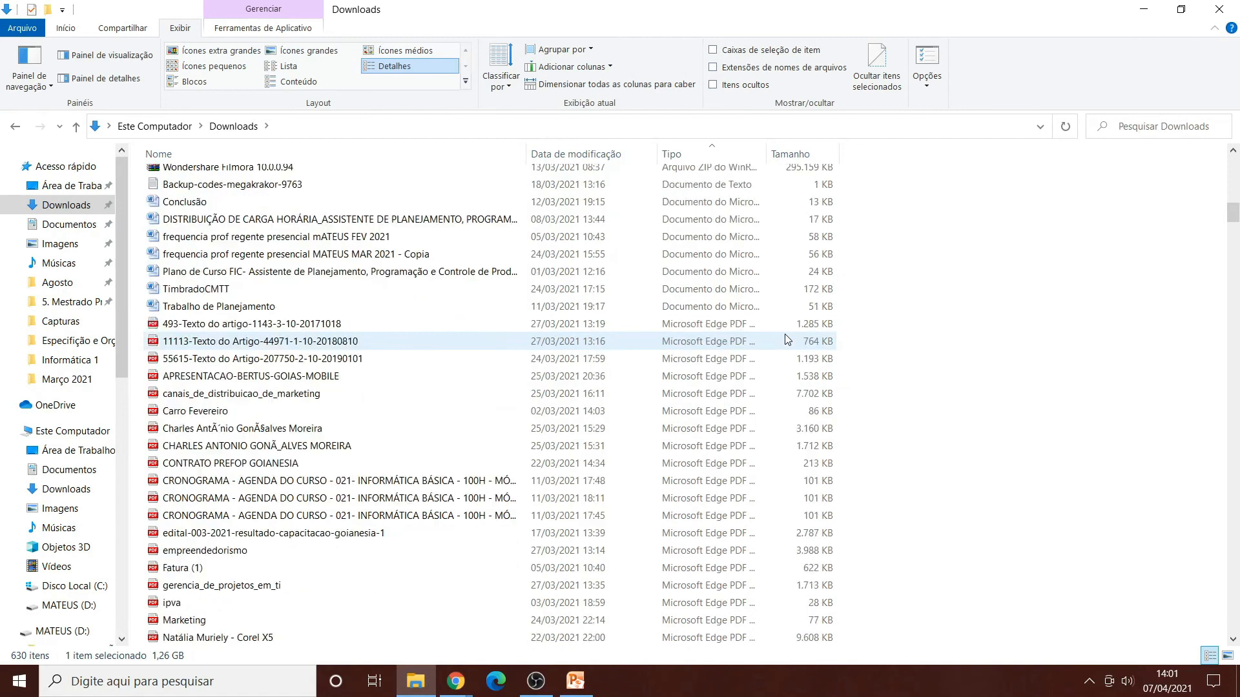
scroll(788, 339, "up", 3)
left_click(799, 315)
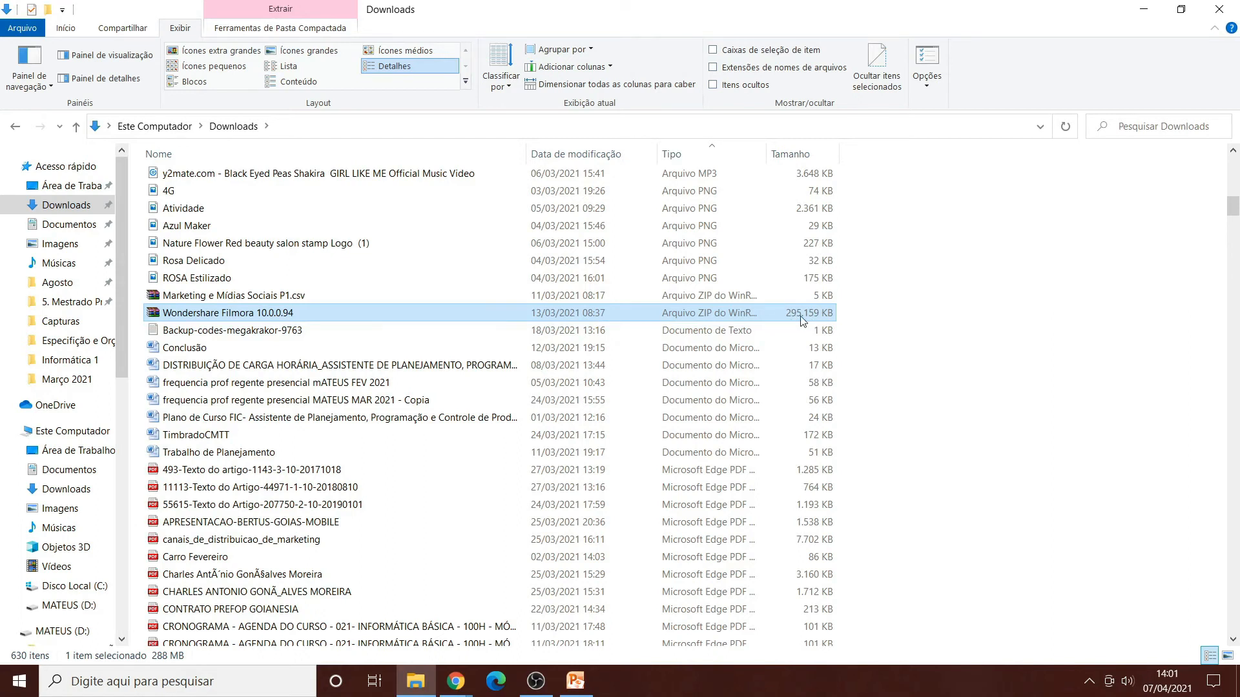
Compare the sizes of wtfastsetup.4.16.0.1902 and the long MP3 music mixes from earlier this year by selecting each in turn.
scroll(803, 321, "down", 13)
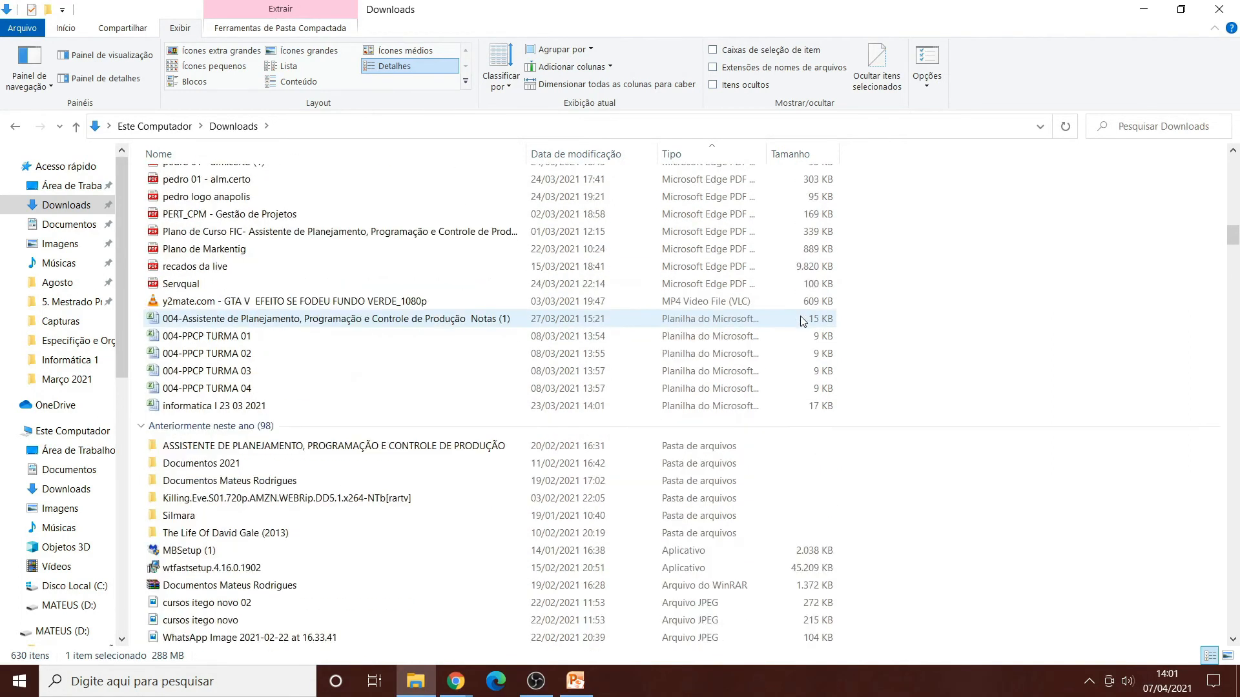
scroll(802, 321, "down", 4)
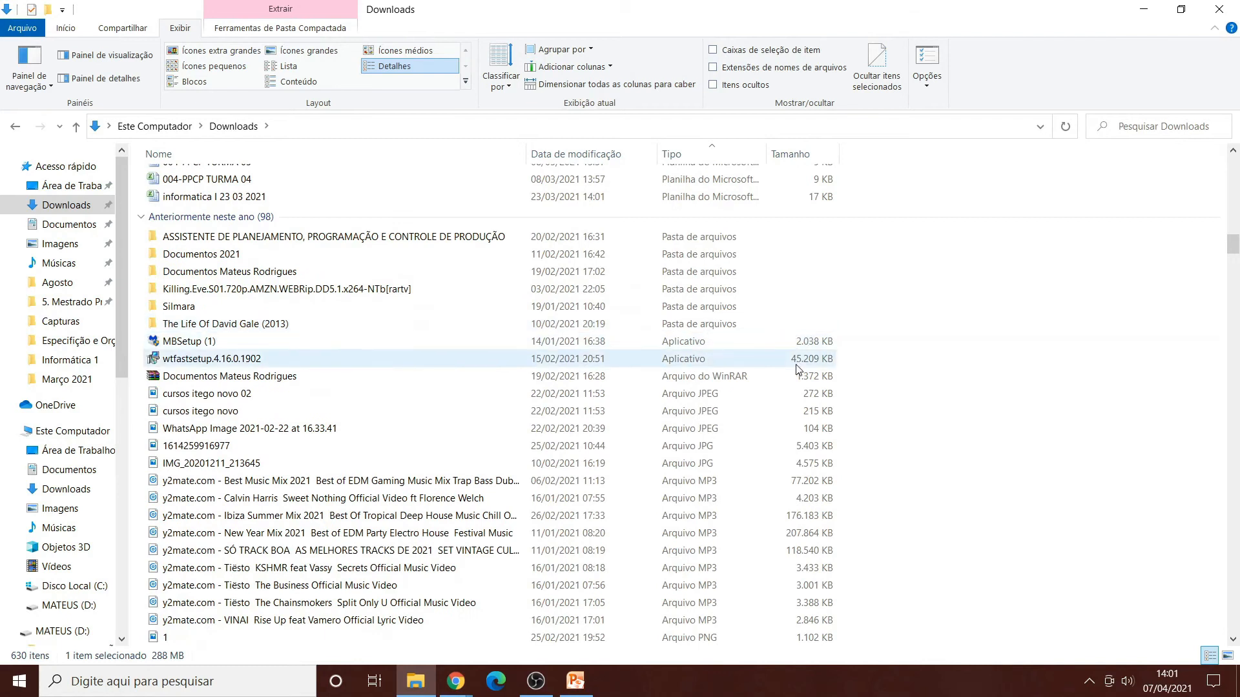
left_click(799, 363)
scroll(800, 364, "down", 1)
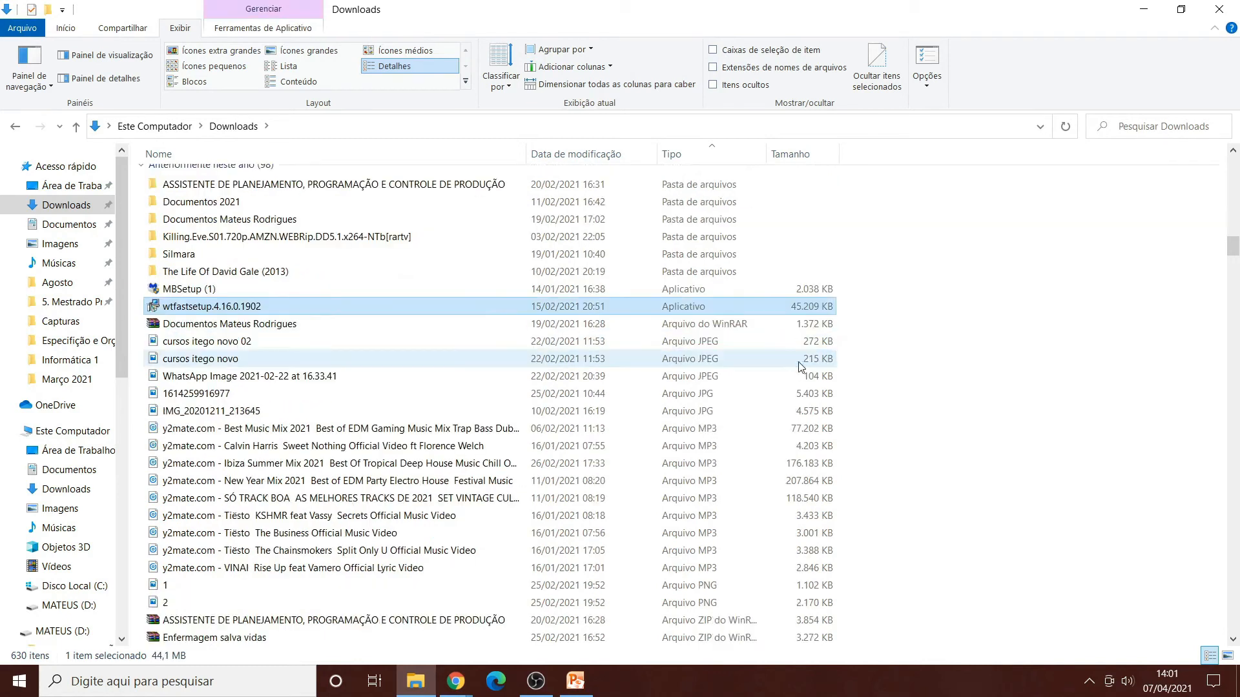
left_click(801, 430)
left_click(801, 481)
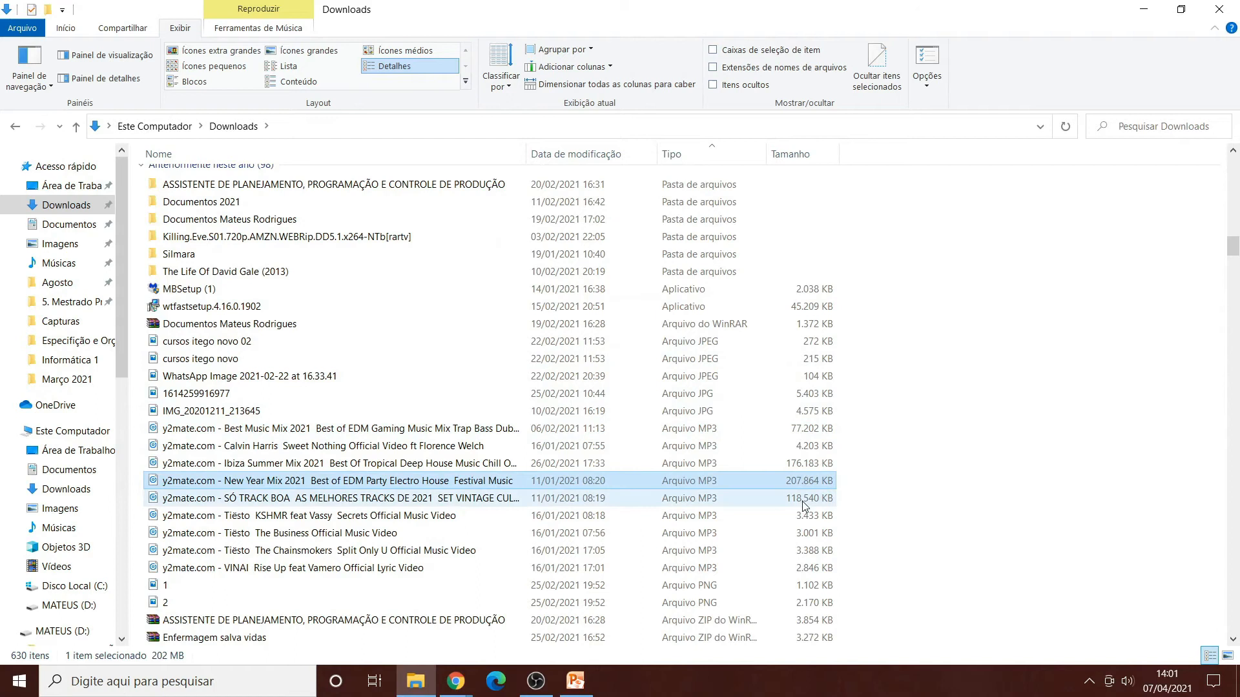
left_click(801, 499)
left_click(798, 465)
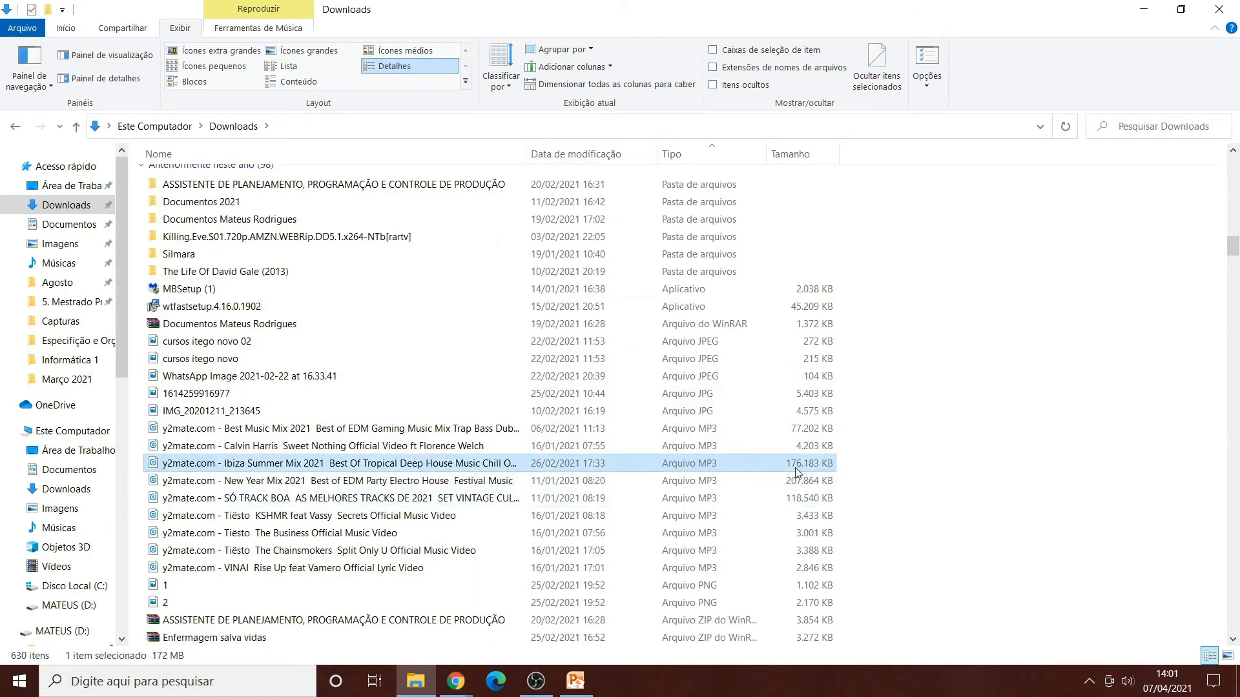
Compare the sizes of the Calvin Harris song and the Ibiza Summer Mix 2021 MP3, and open the Ibiza mix's properties.
left_click(802, 448)
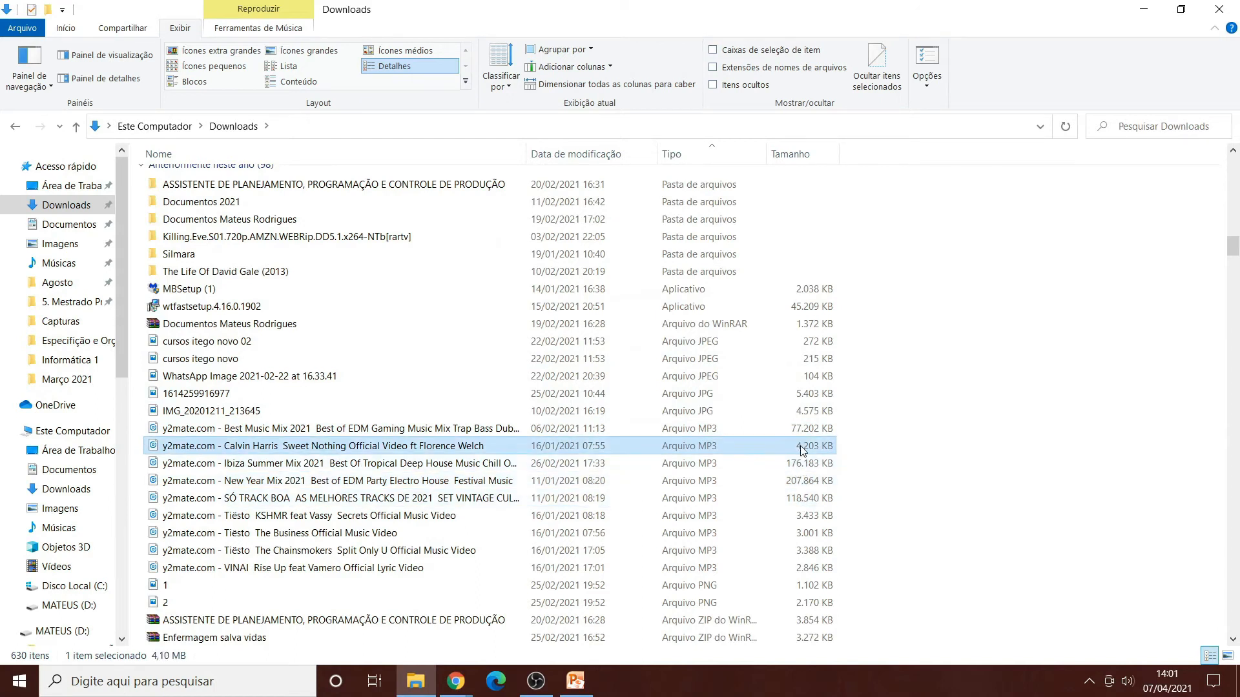
left_click(794, 467)
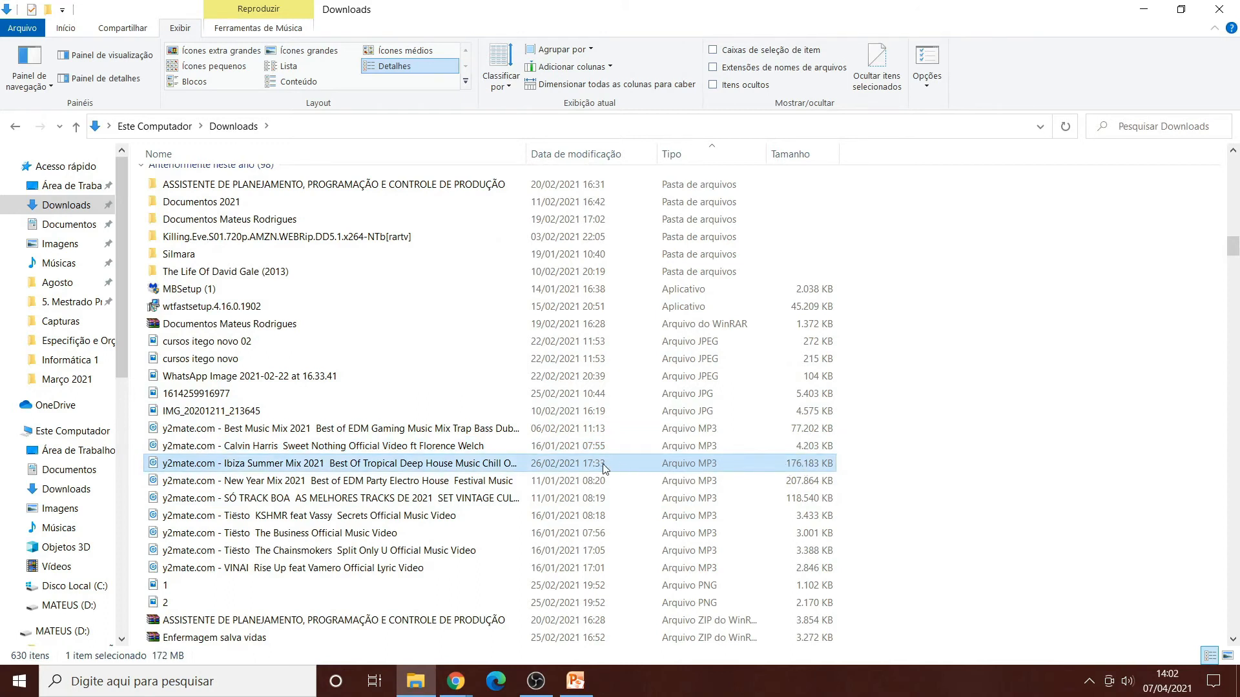
right_click(498, 465)
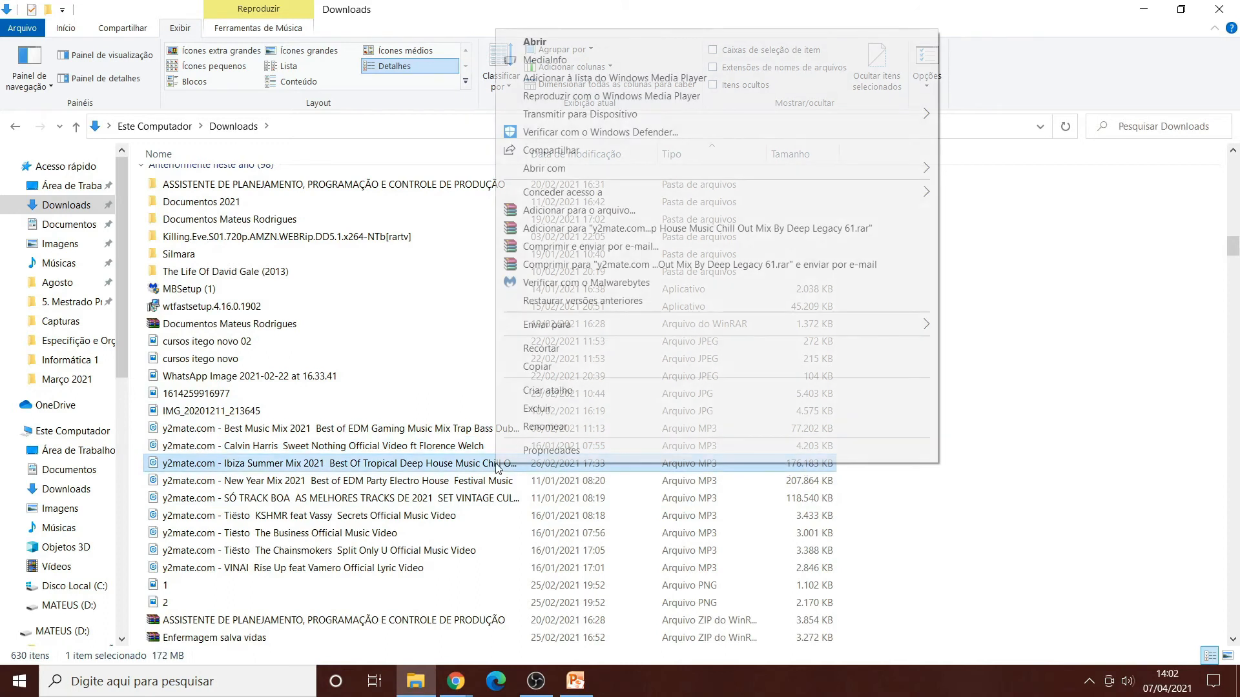
left_click(546, 455)
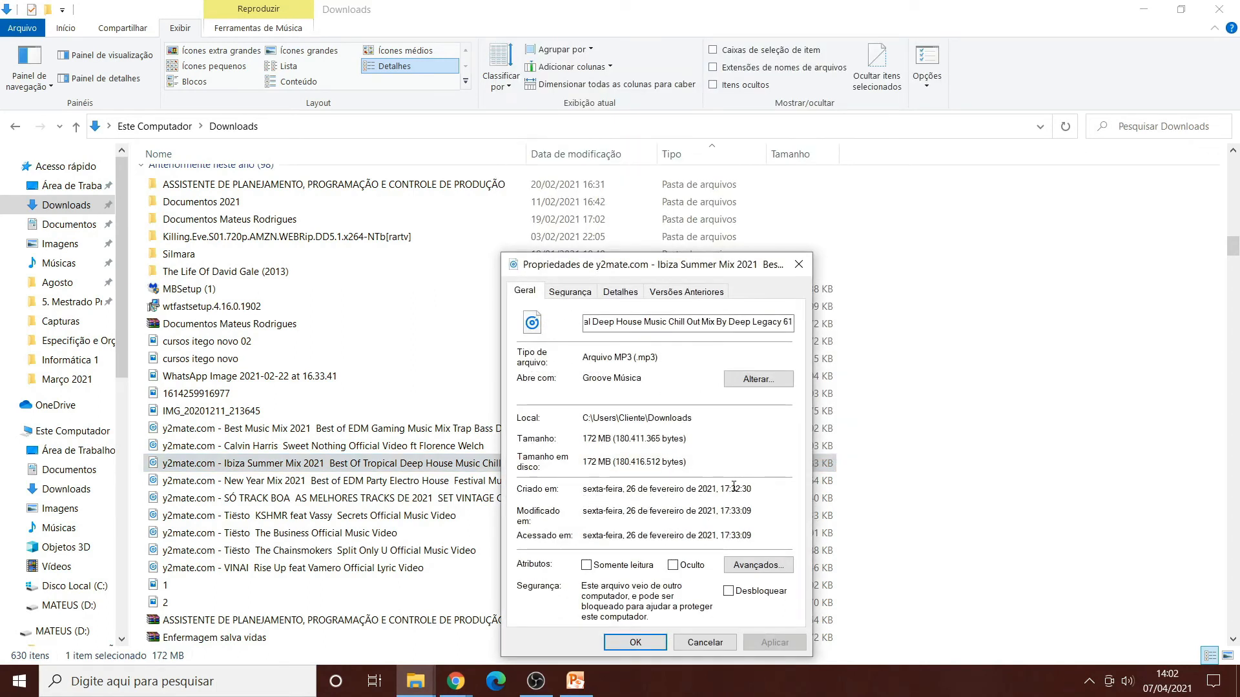
Examine the Ibiza mix's duration and file information in its detailed properties, and close the properties.
left_click(565, 295)
left_click(602, 297)
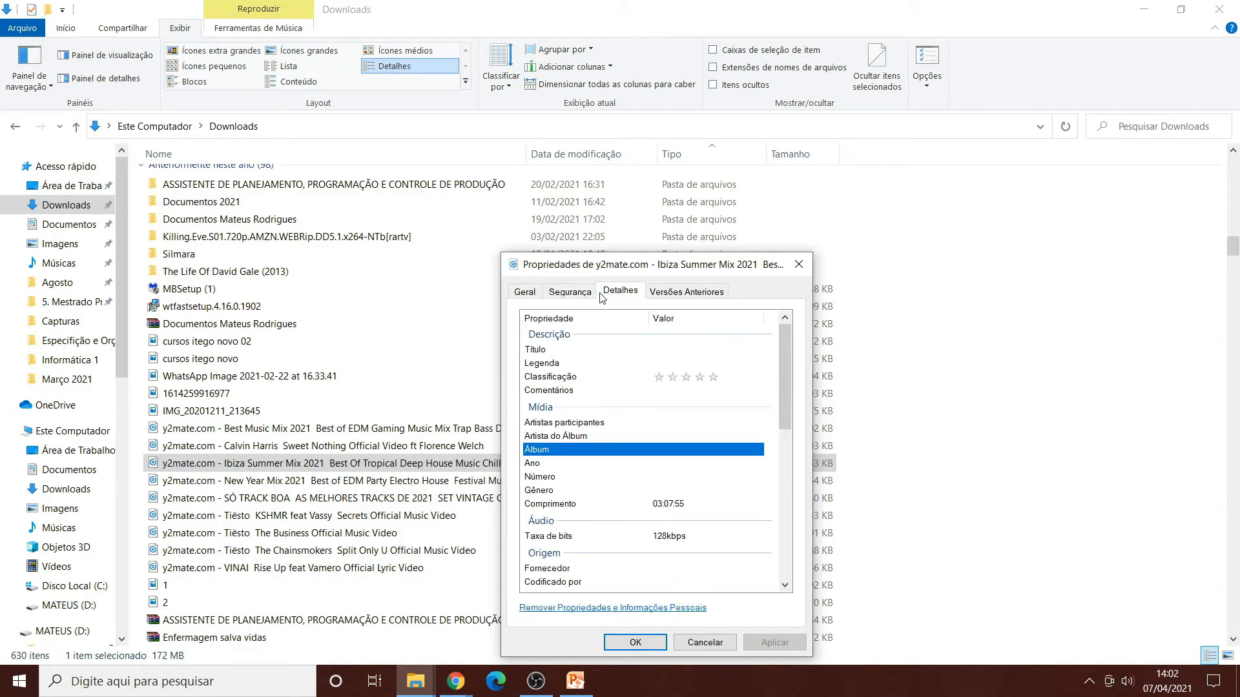
scroll(645, 467, "down", 2)
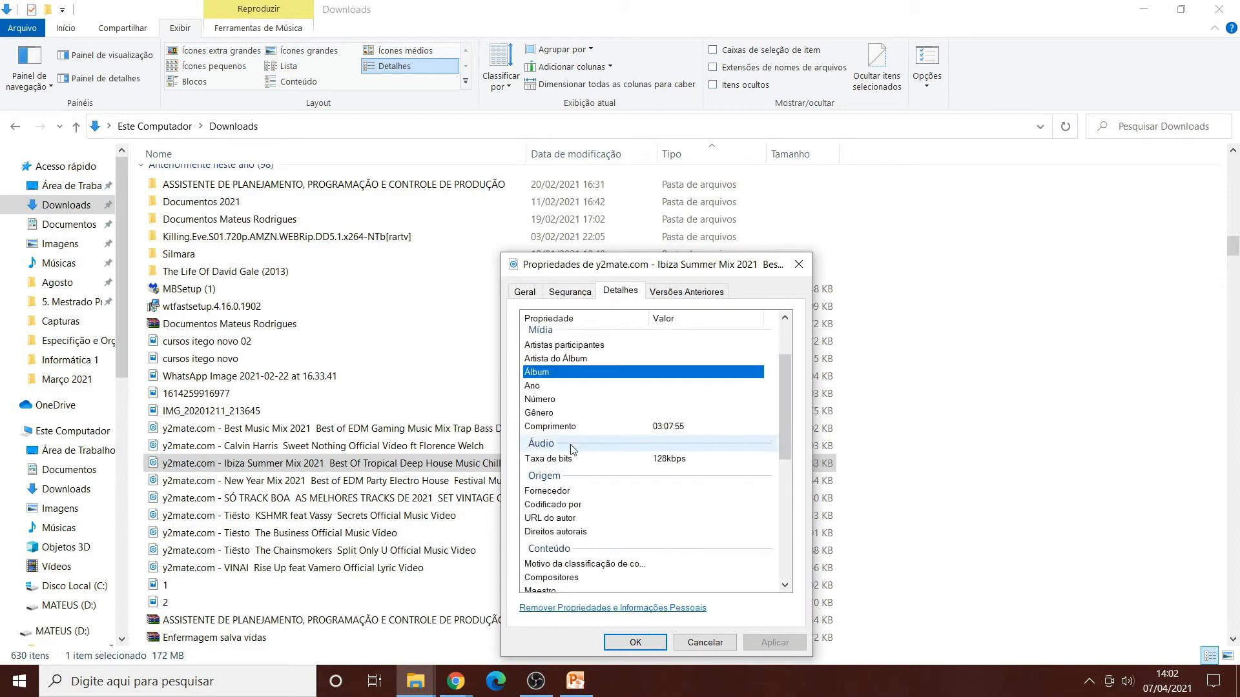
left_click(615, 428)
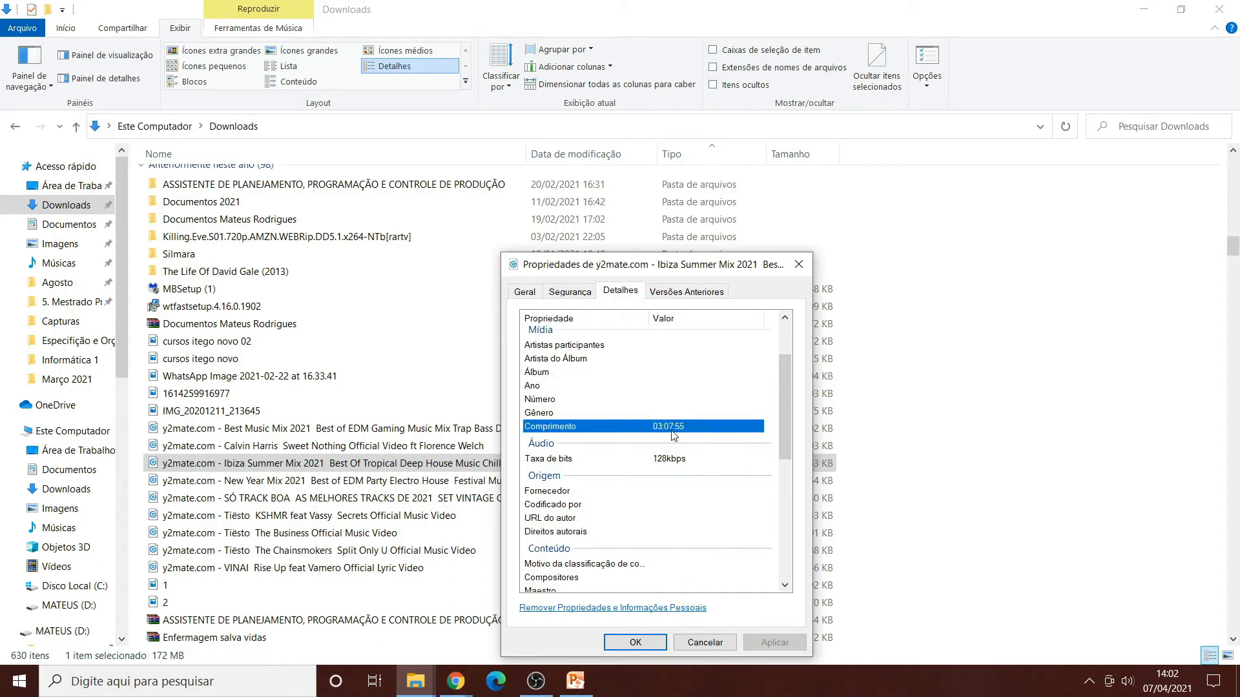
scroll(673, 436, "down", 10)
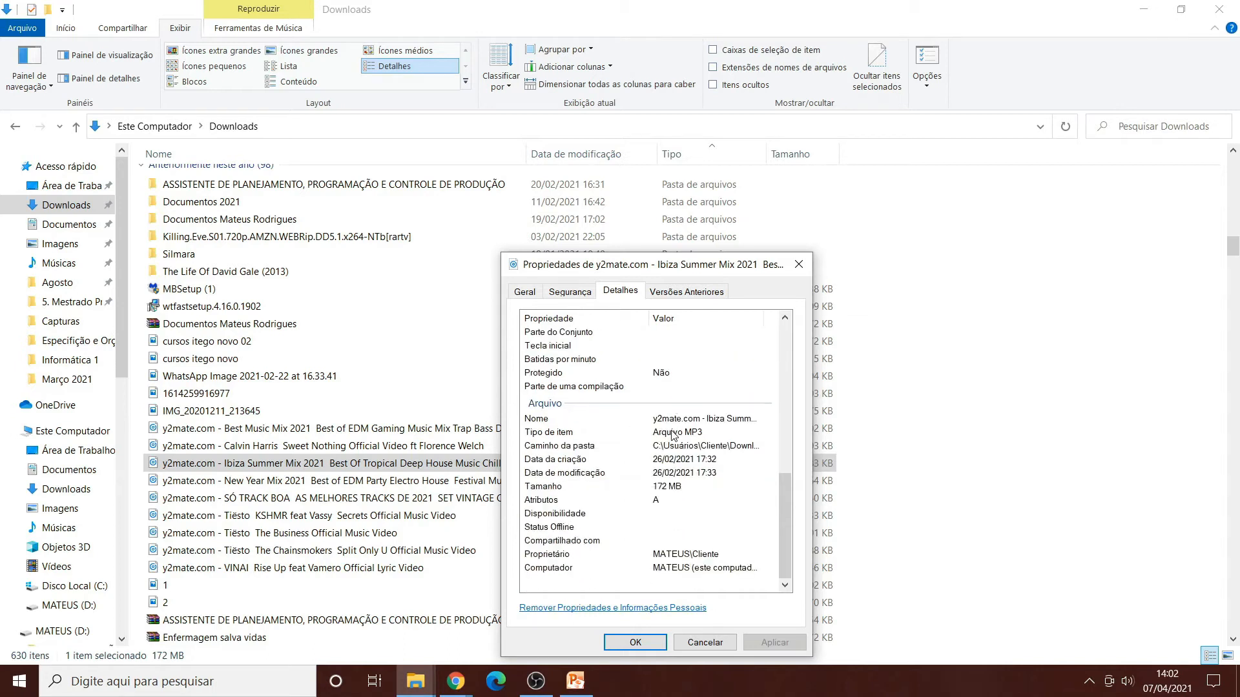
left_click(584, 421)
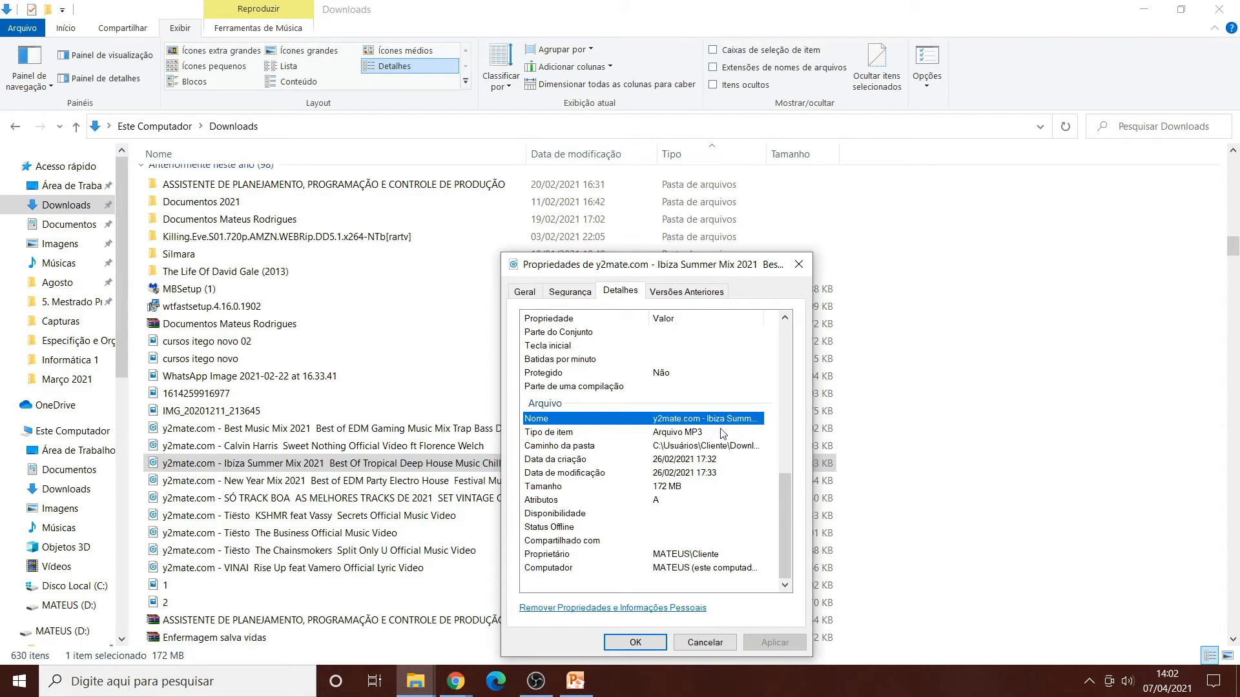
left_click(799, 264)
Examine the file type and default program in the properties of yesterday's divulgação live canva MP4 video, and close them.
scroll(656, 436, "down", 4)
scroll(655, 436, "down", 16)
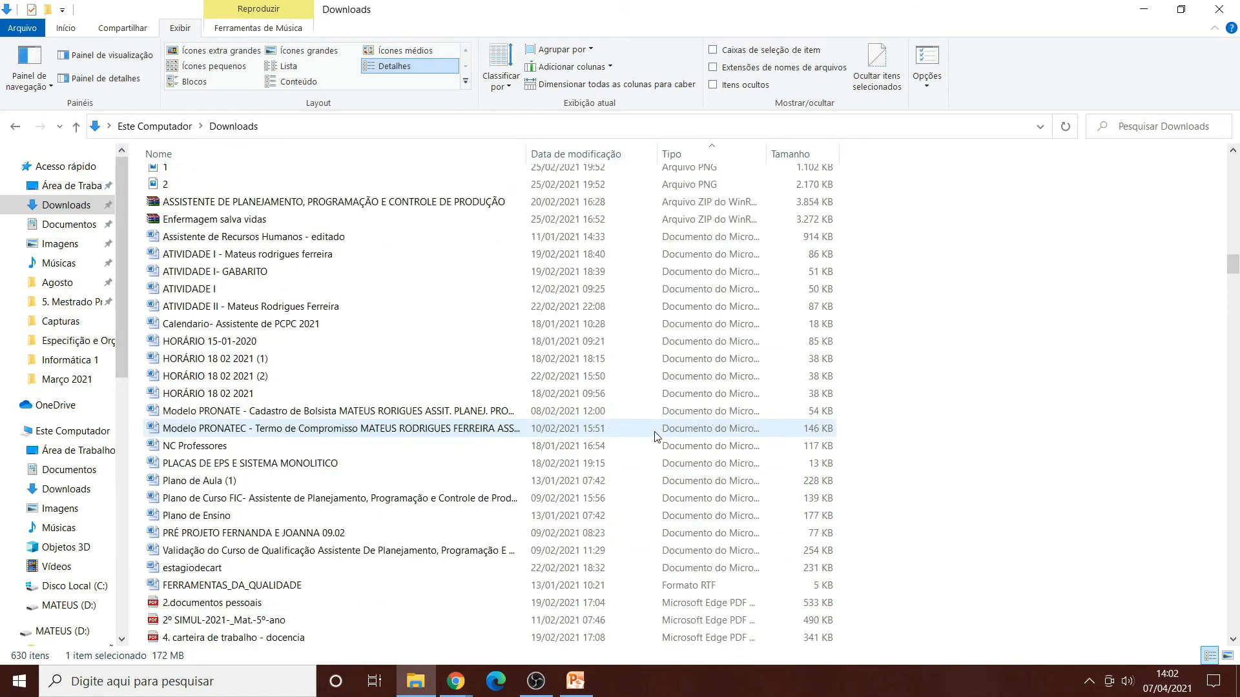
scroll(656, 436, "up", 20)
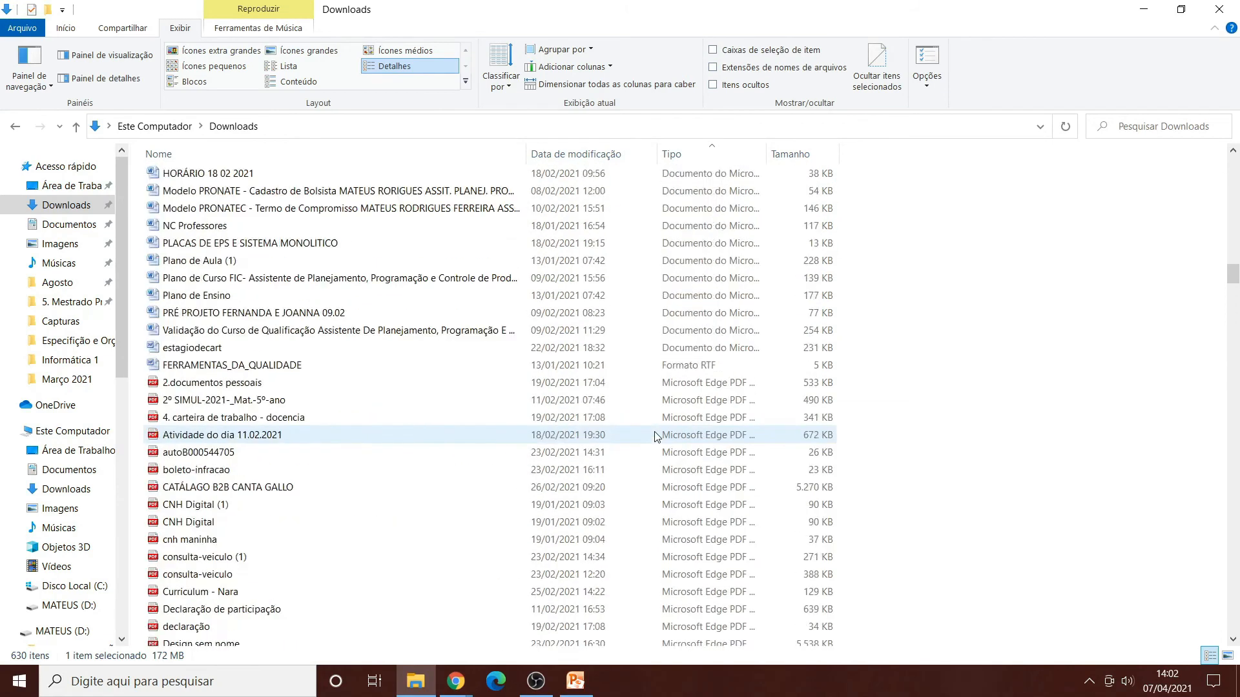
scroll(656, 436, "up", 3)
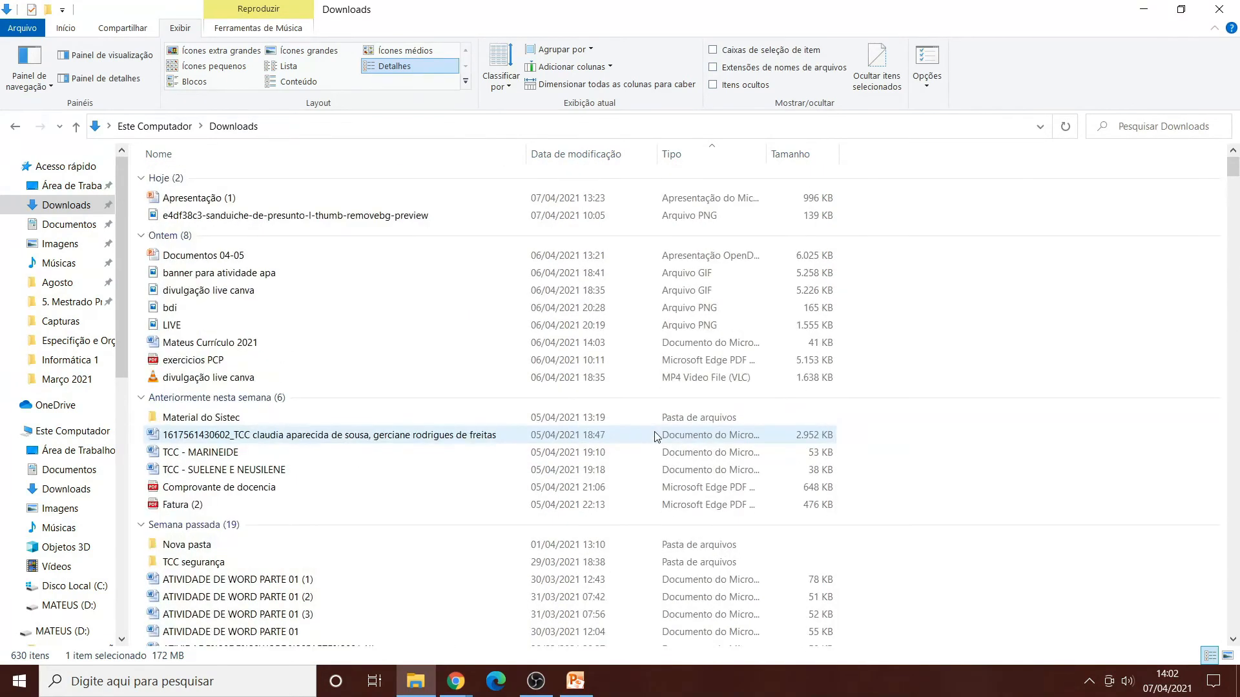
right_click(238, 378)
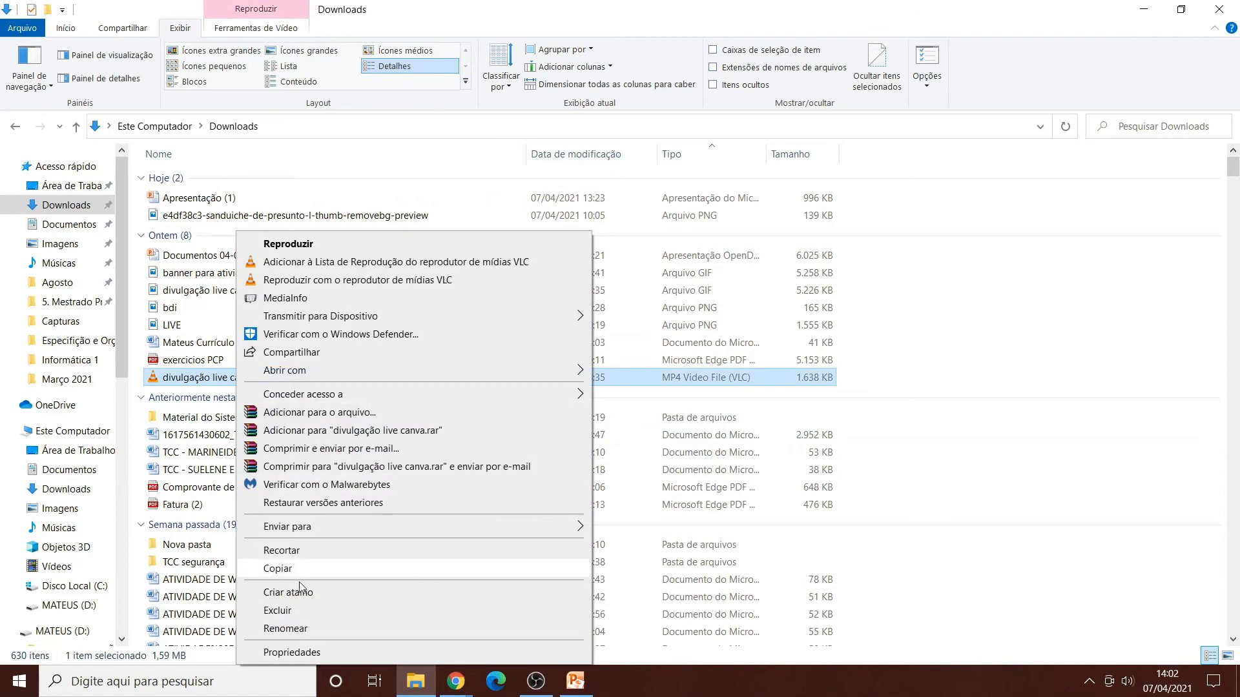
left_click(294, 653)
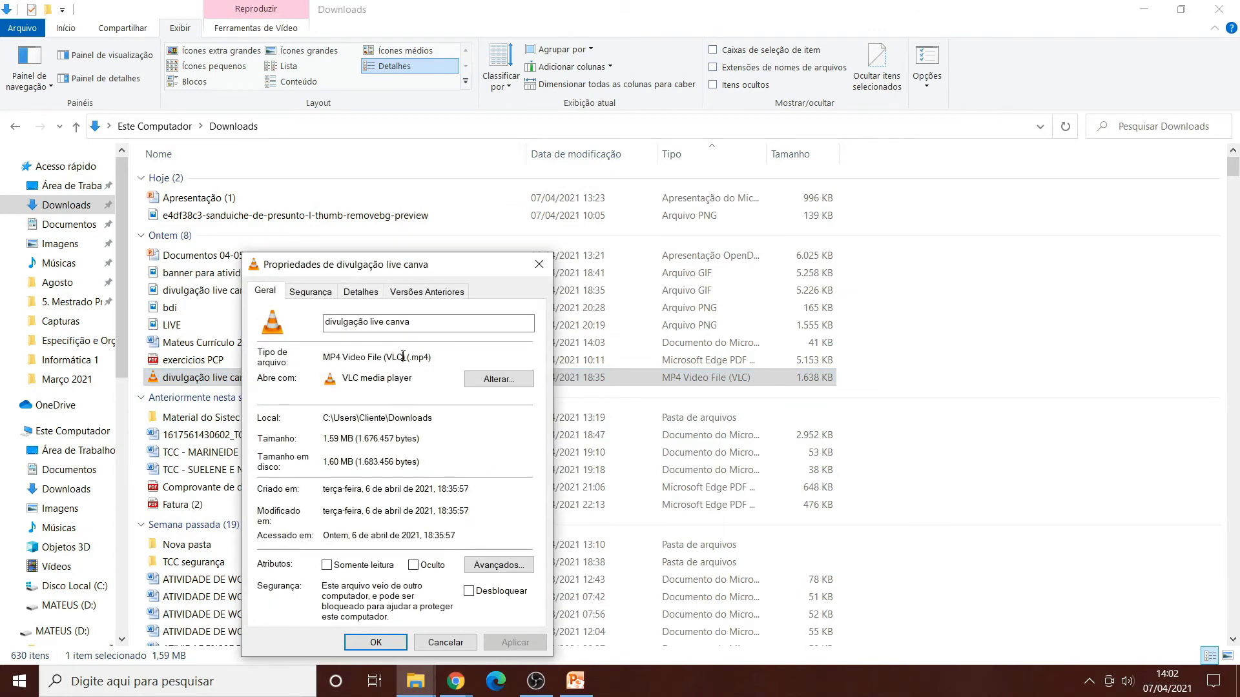
left_click_drag(343, 377, 418, 357)
left_click(421, 380)
left_click(539, 265)
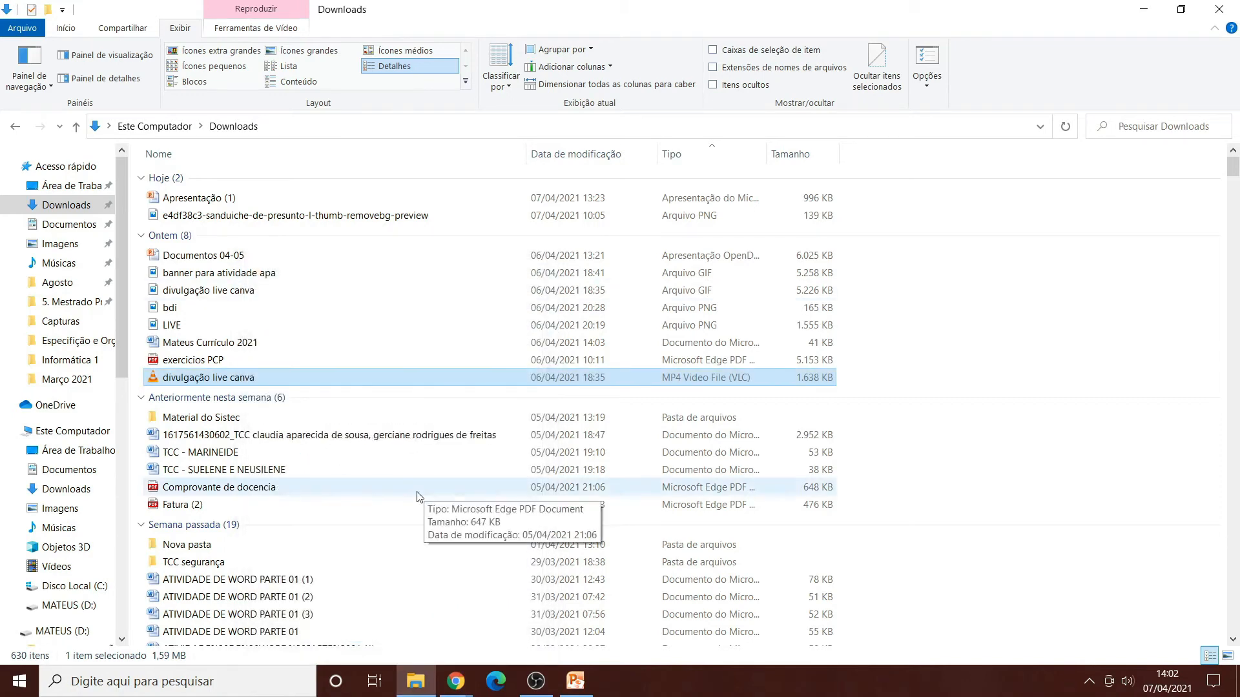
Look through the downloads list and display the types of new files that can be created in the folder.
scroll(427, 499, "down", 20)
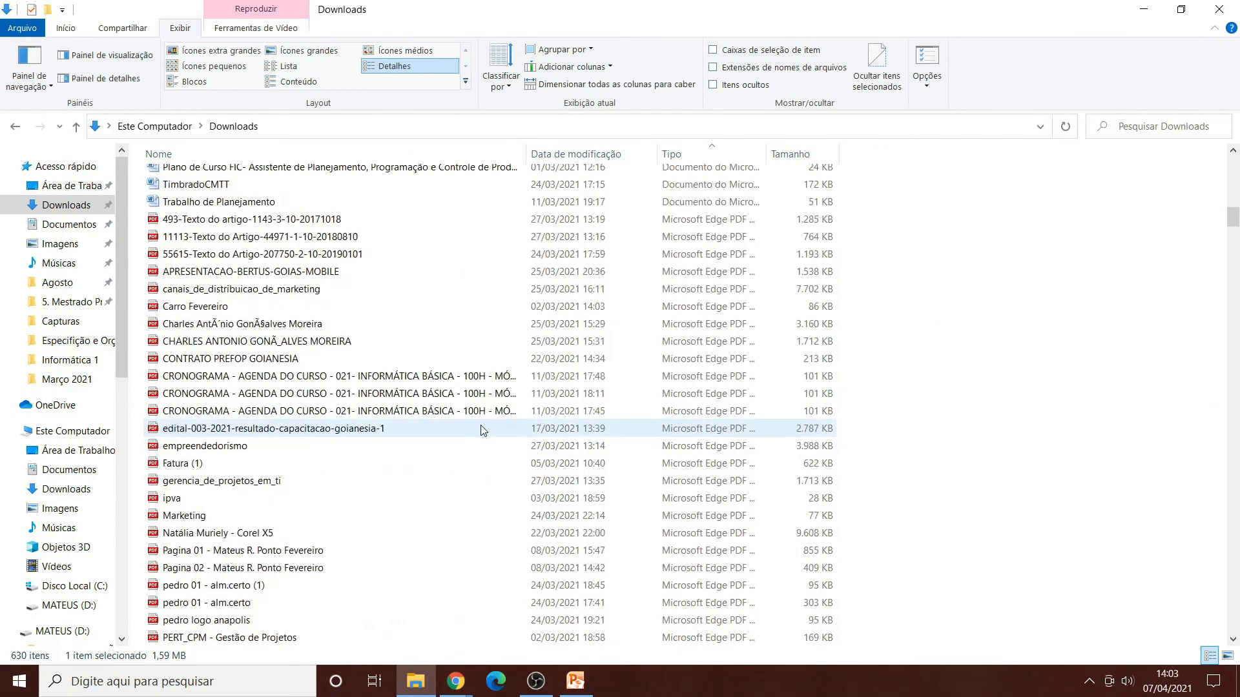
scroll(505, 449, "down", 5)
scroll(497, 452, "up", 20)
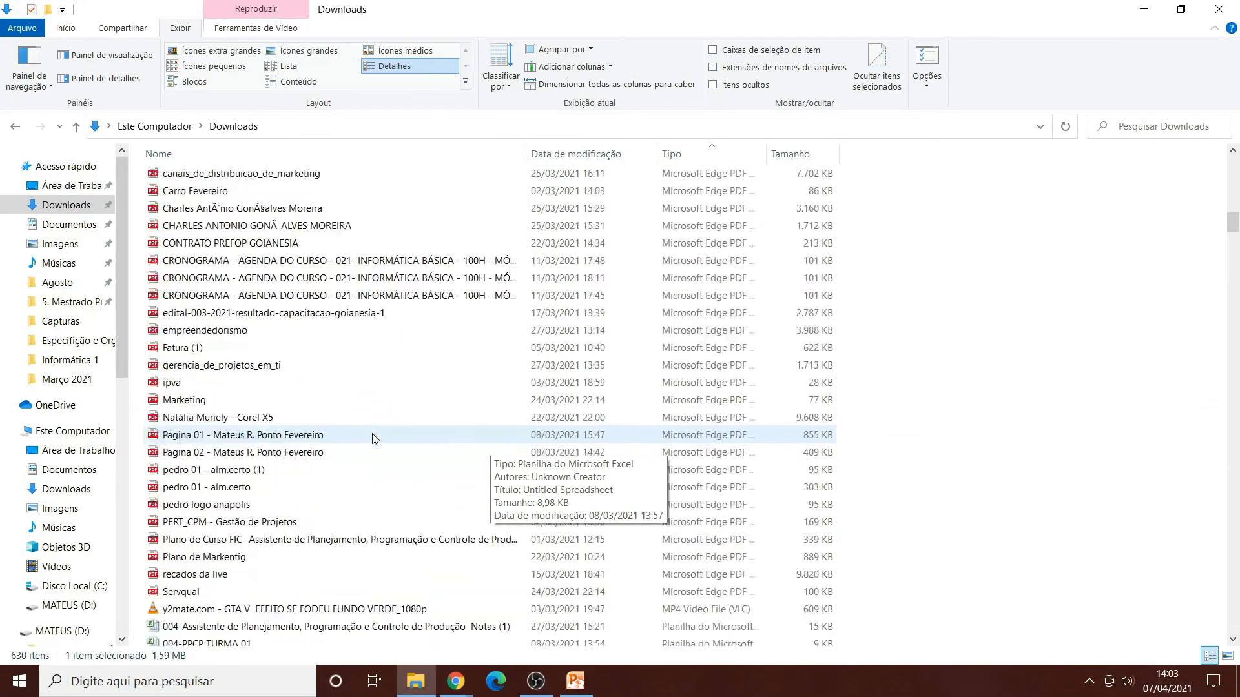
scroll(374, 439, "up", 6)
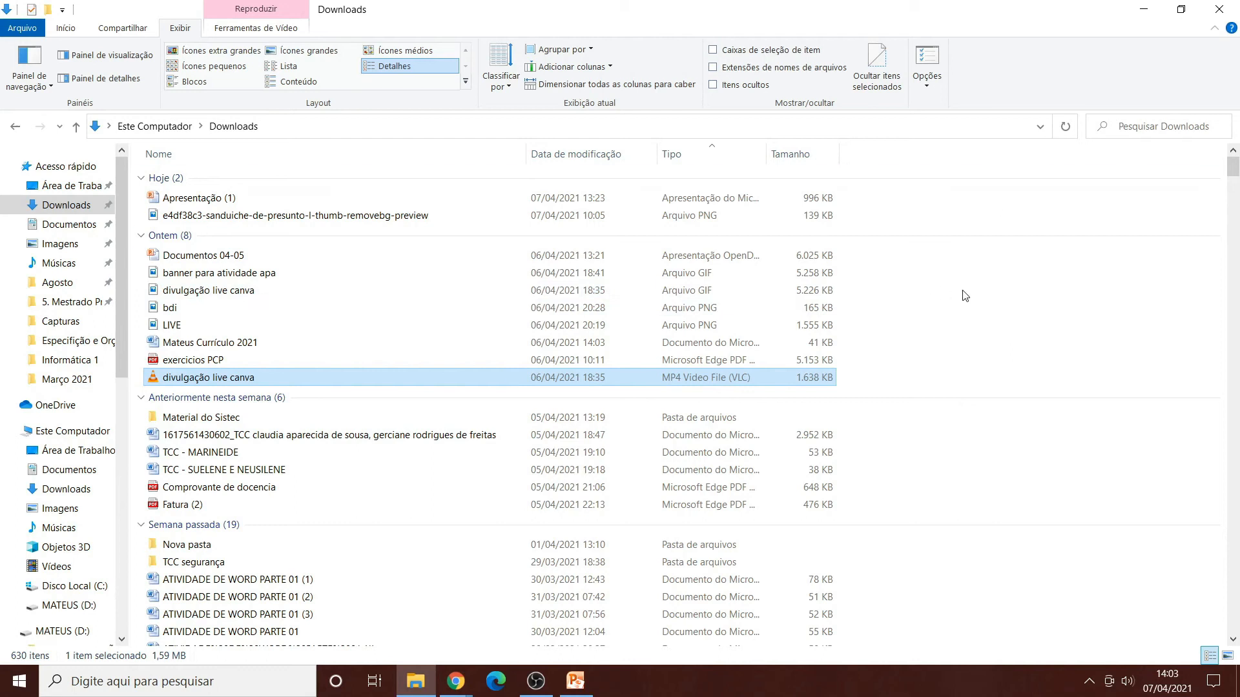
right_click(1030, 318)
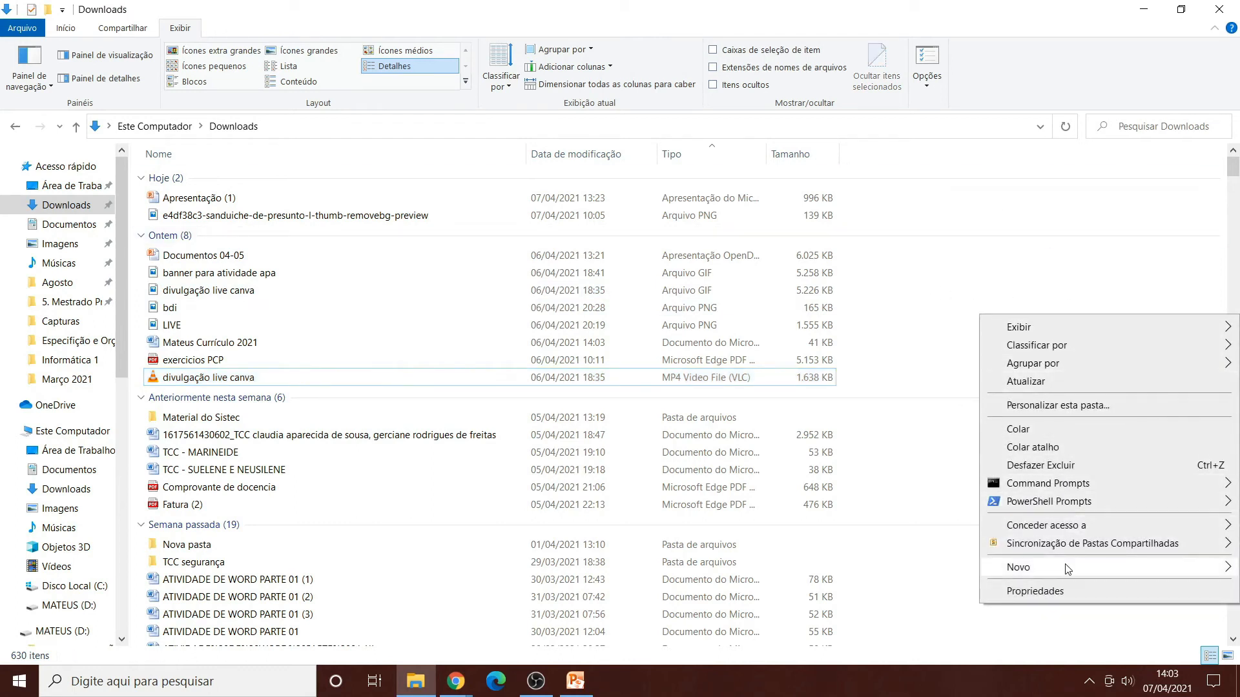
mouse_move(1065, 569)
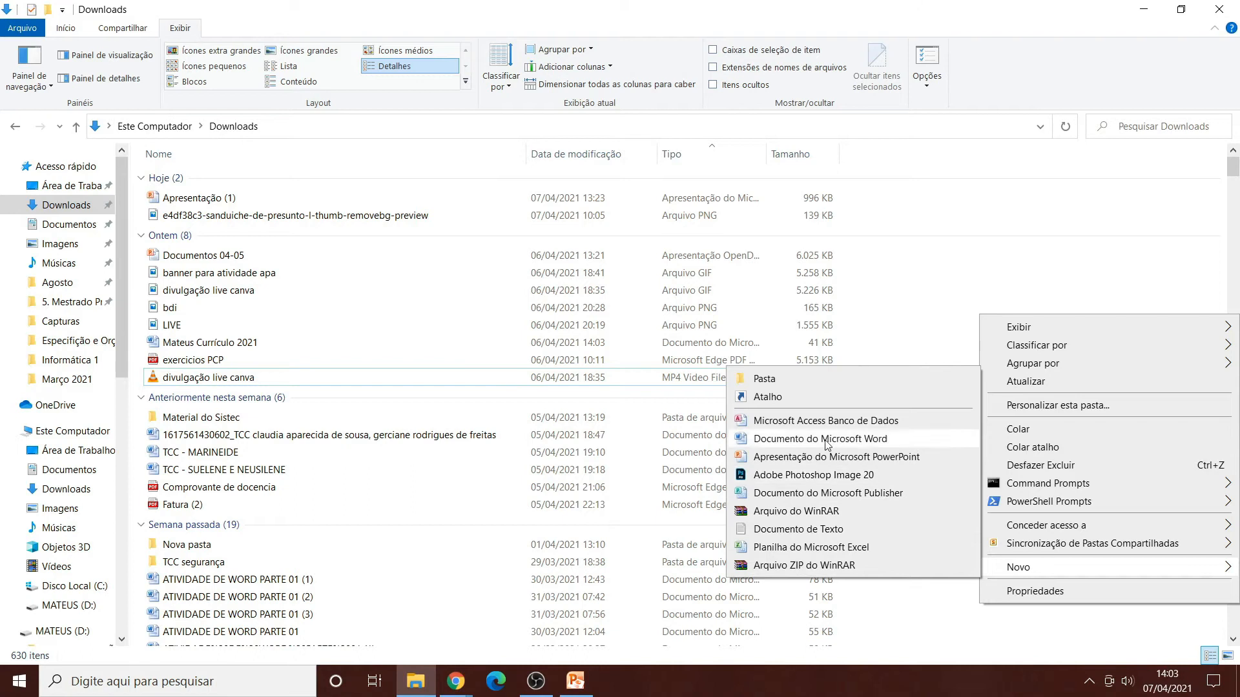
Switch to the Google Meet call in Chrome, admit the waiting participant, and return to File Explorer.
left_click(456, 681)
left_click(381, 603)
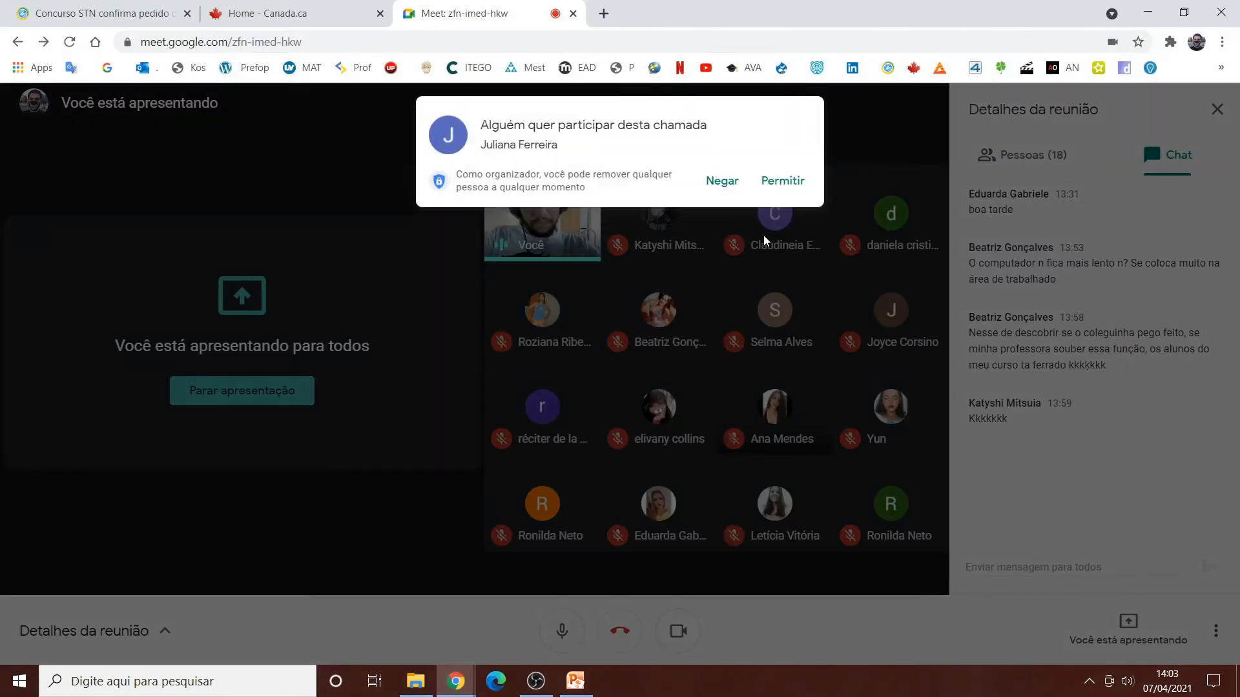
left_click(783, 181)
key("alt+Tab")
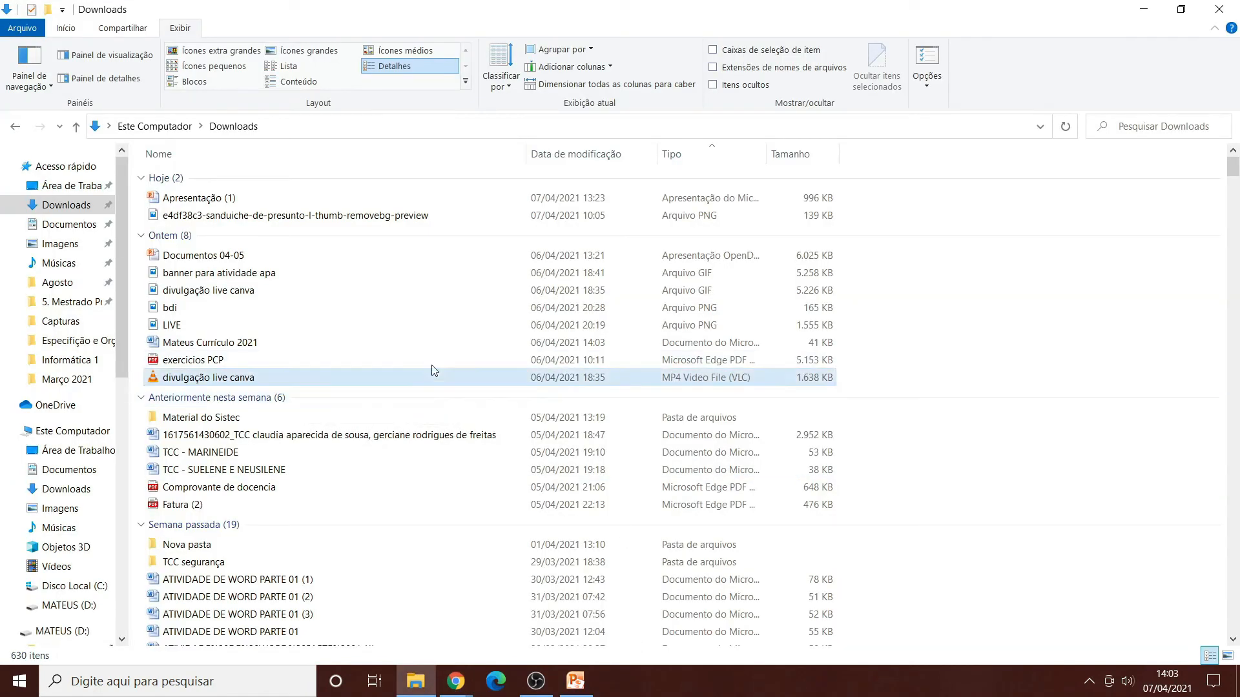
Look through the Downloads list and view the contents of the Documentos, Imagens and Músicas folders.
scroll(429, 368, "down", 7)
scroll(475, 371, "down", 9)
scroll(464, 433, "down", 13)
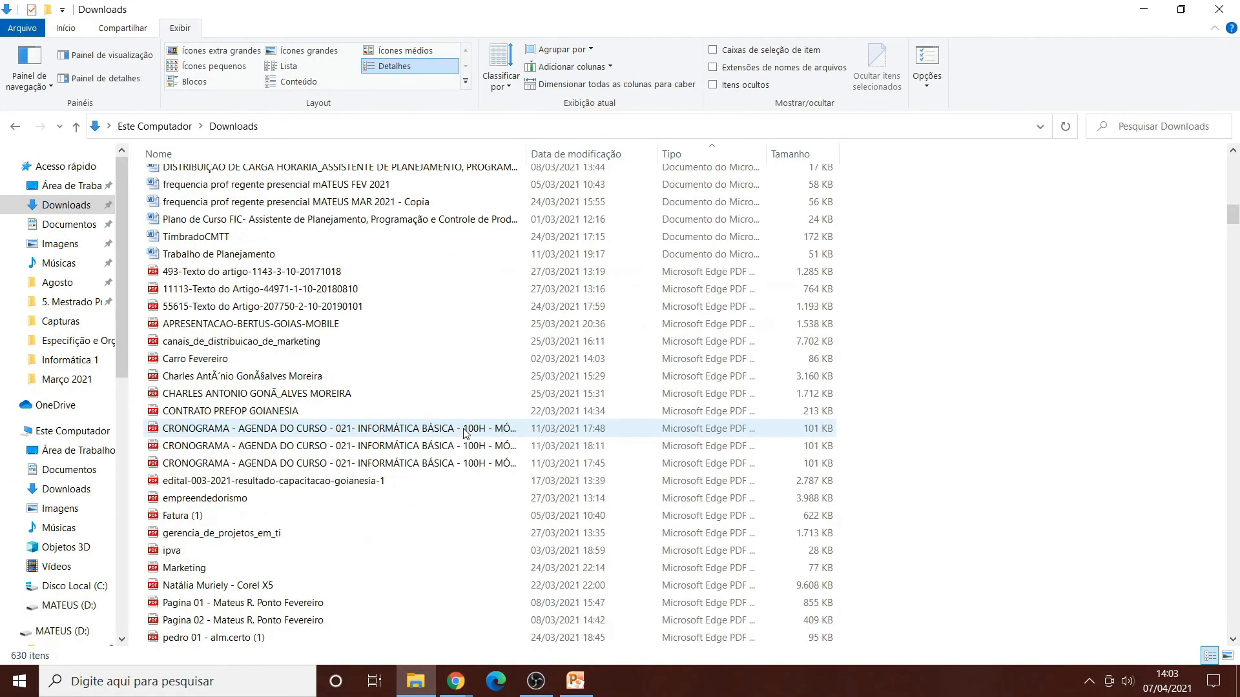
scroll(370, 405, "up", 7)
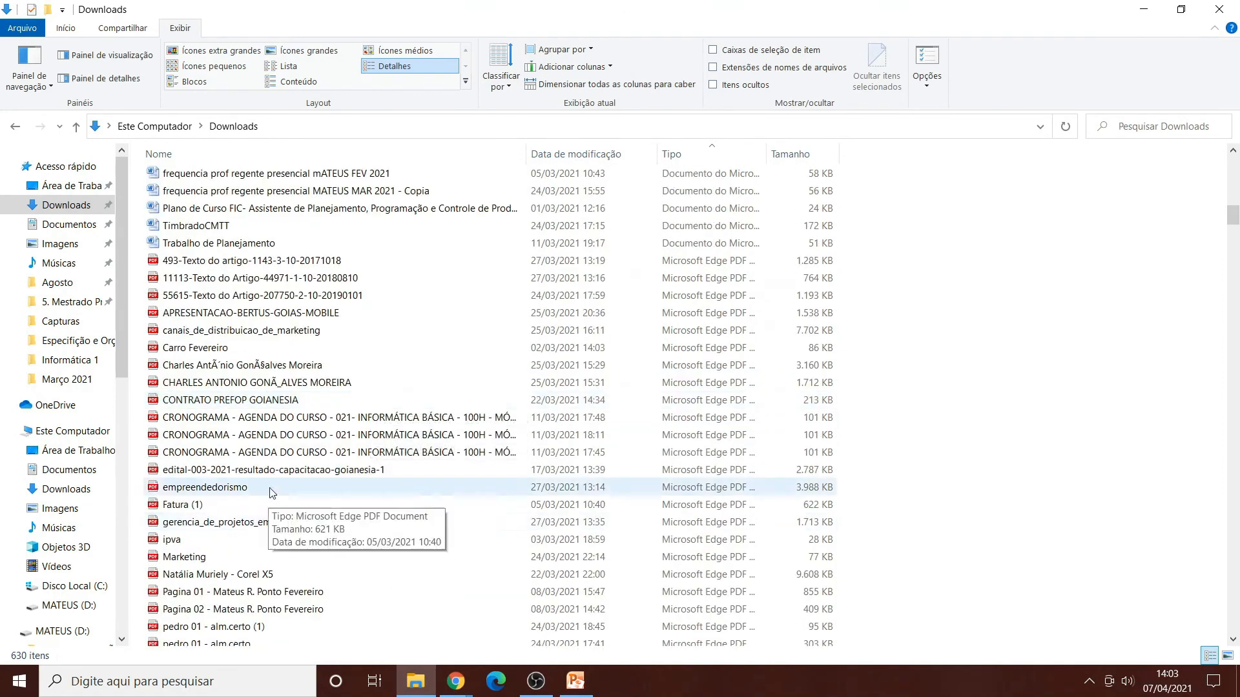
scroll(293, 446, "up", 15)
scroll(293, 473, "up", 1)
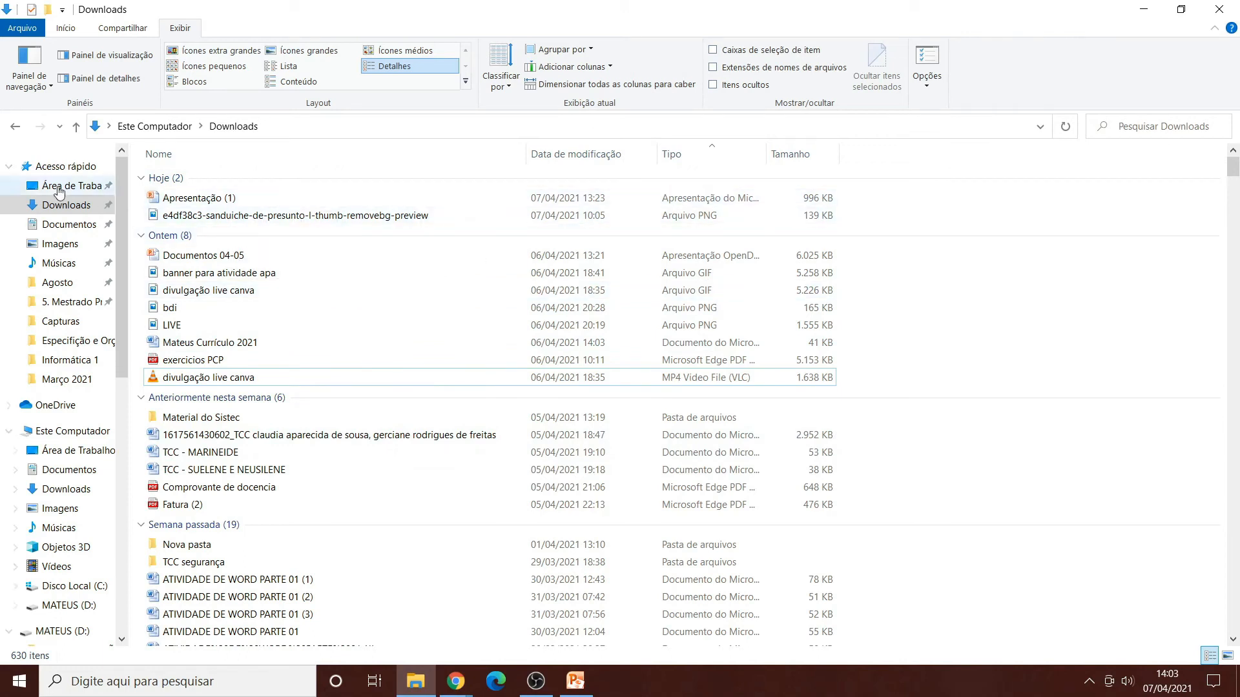
left_click(64, 224)
left_click(65, 244)
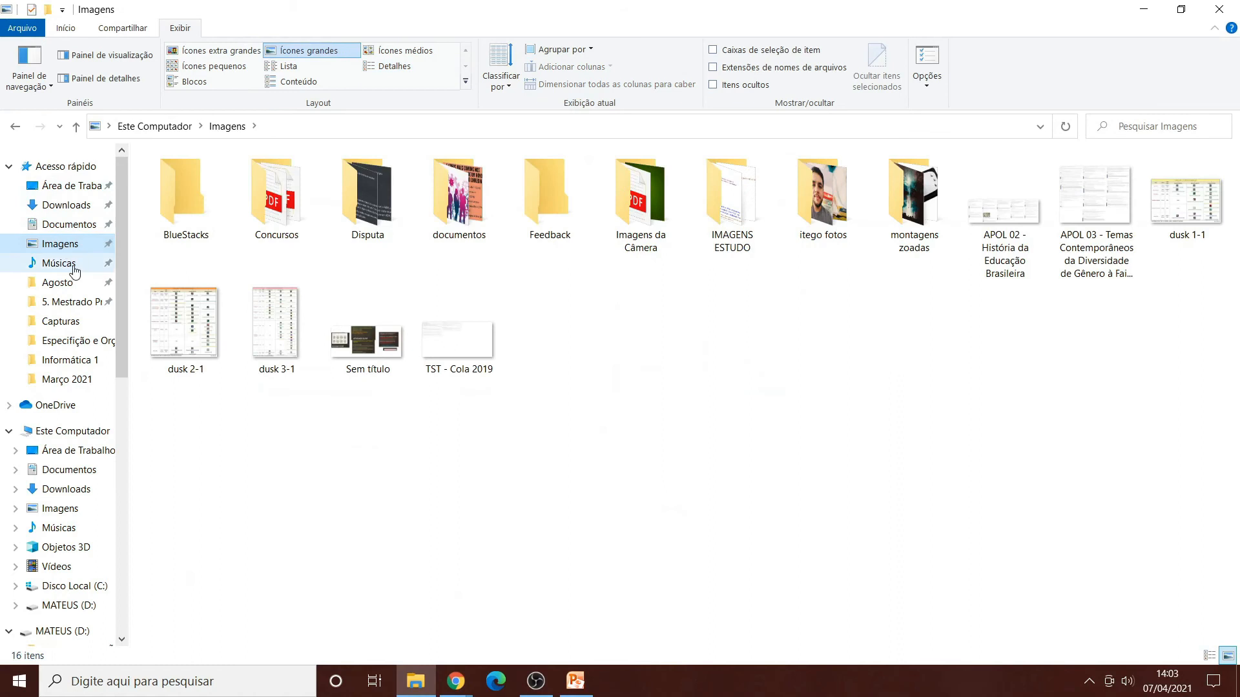
left_click(60, 263)
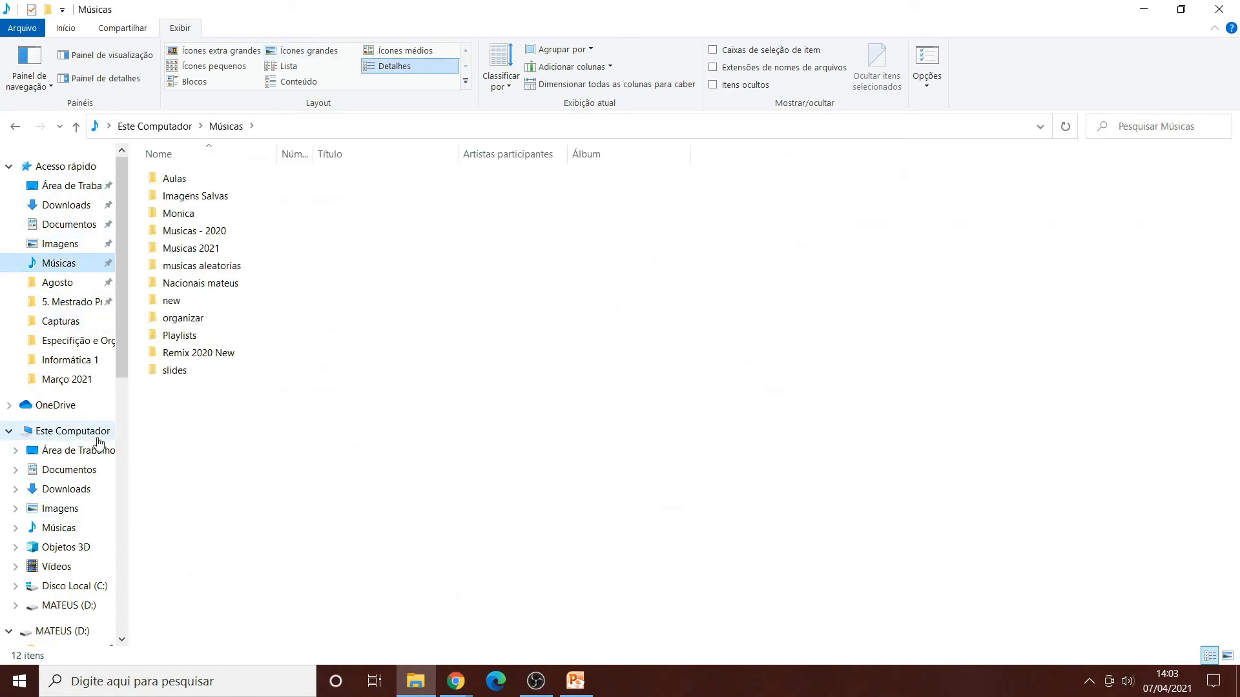
Examine the drives in Este Computador and open Arquivos de Programas (x86) on Disco Local (C:).
left_click(76, 430)
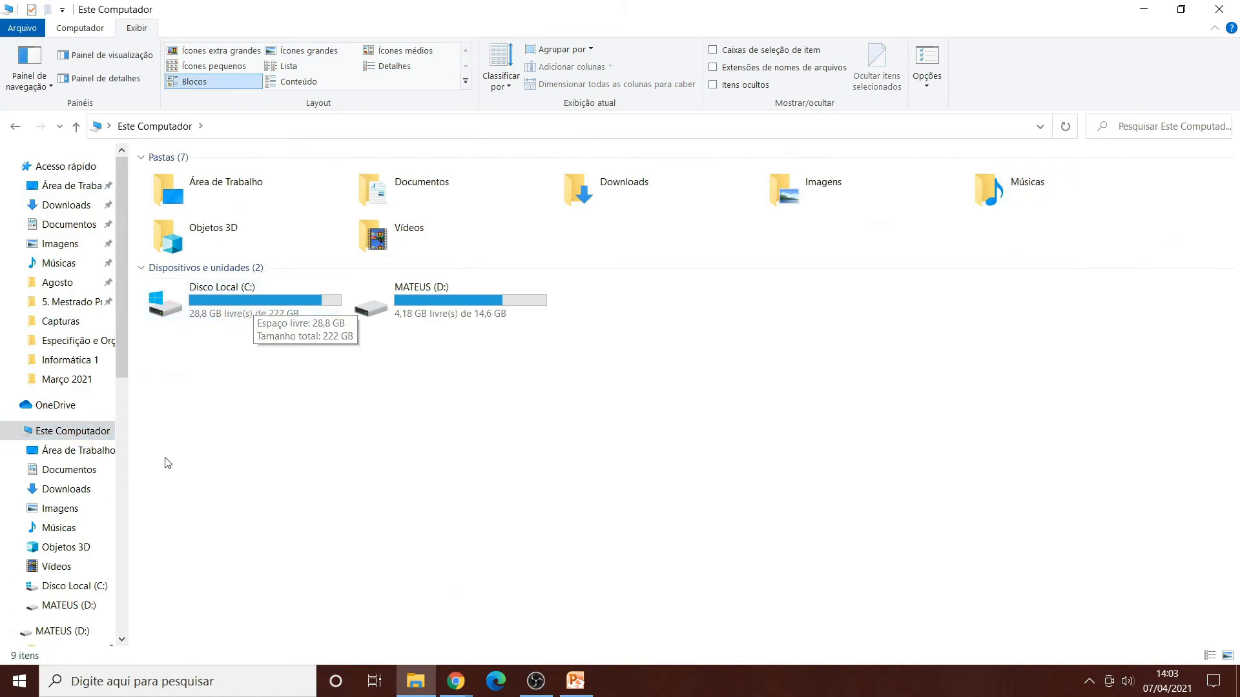
double_click(272, 300)
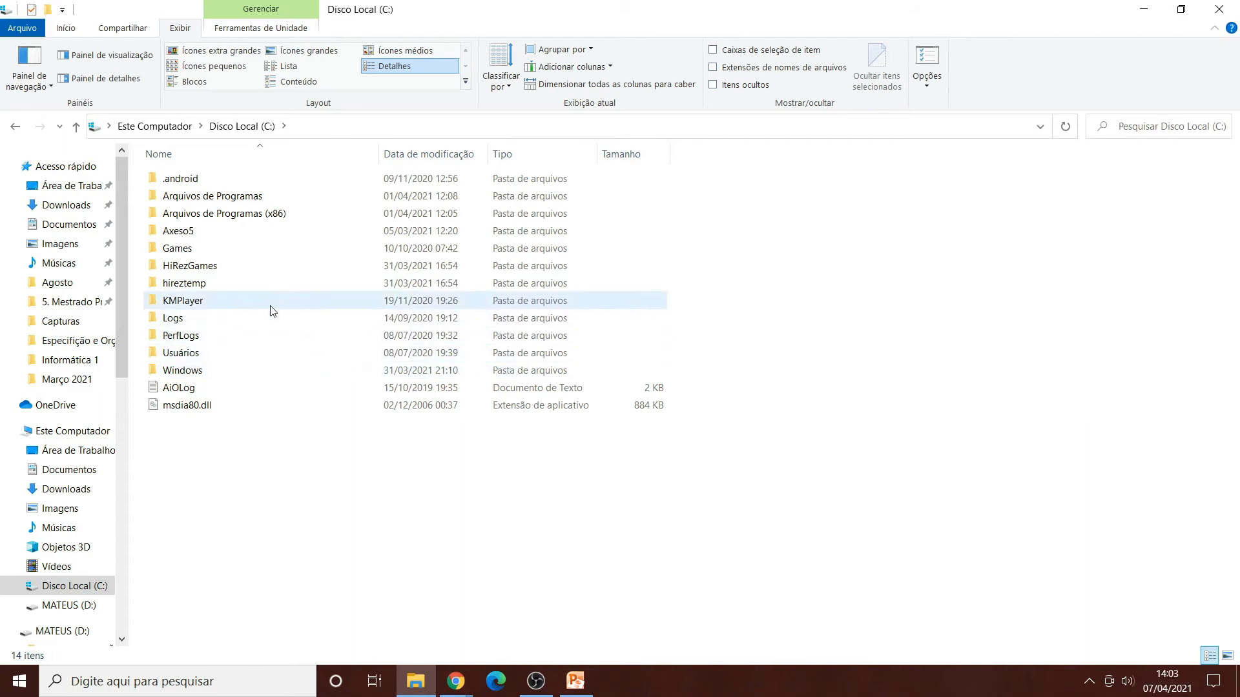
double_click(256, 214)
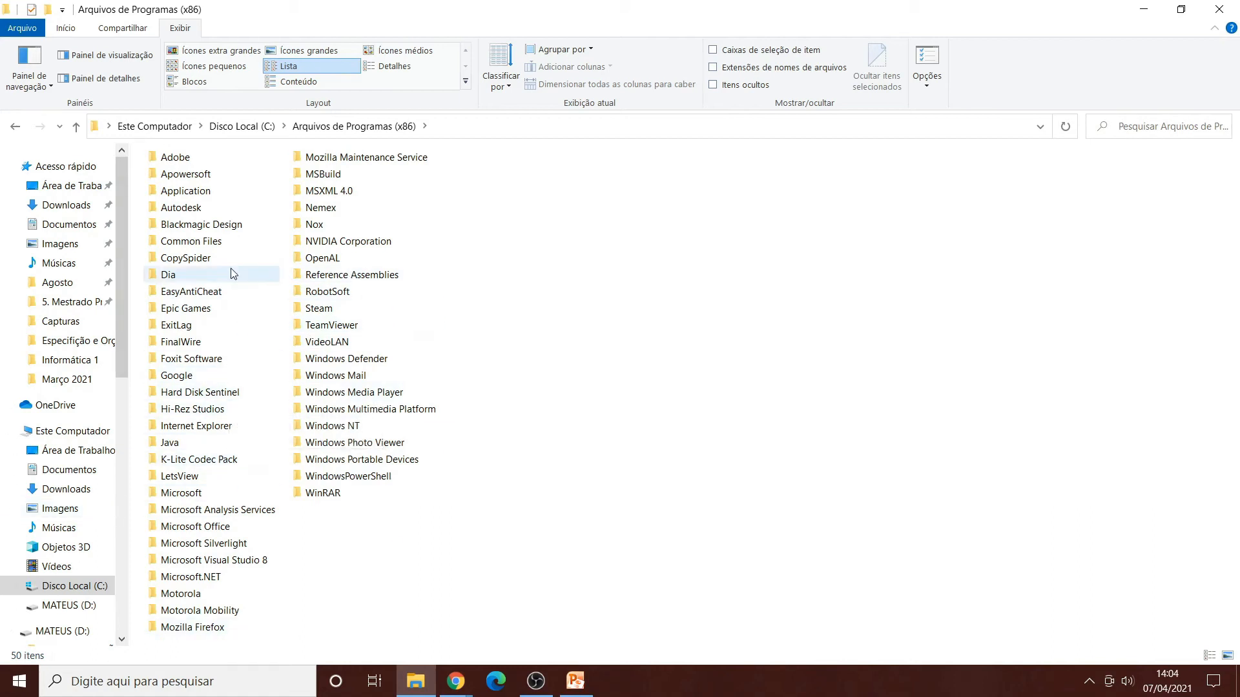
Inspect the contents of the Adobe and Dia program folders in turn, and return to the root of Disco Local (C:).
double_click(187, 160)
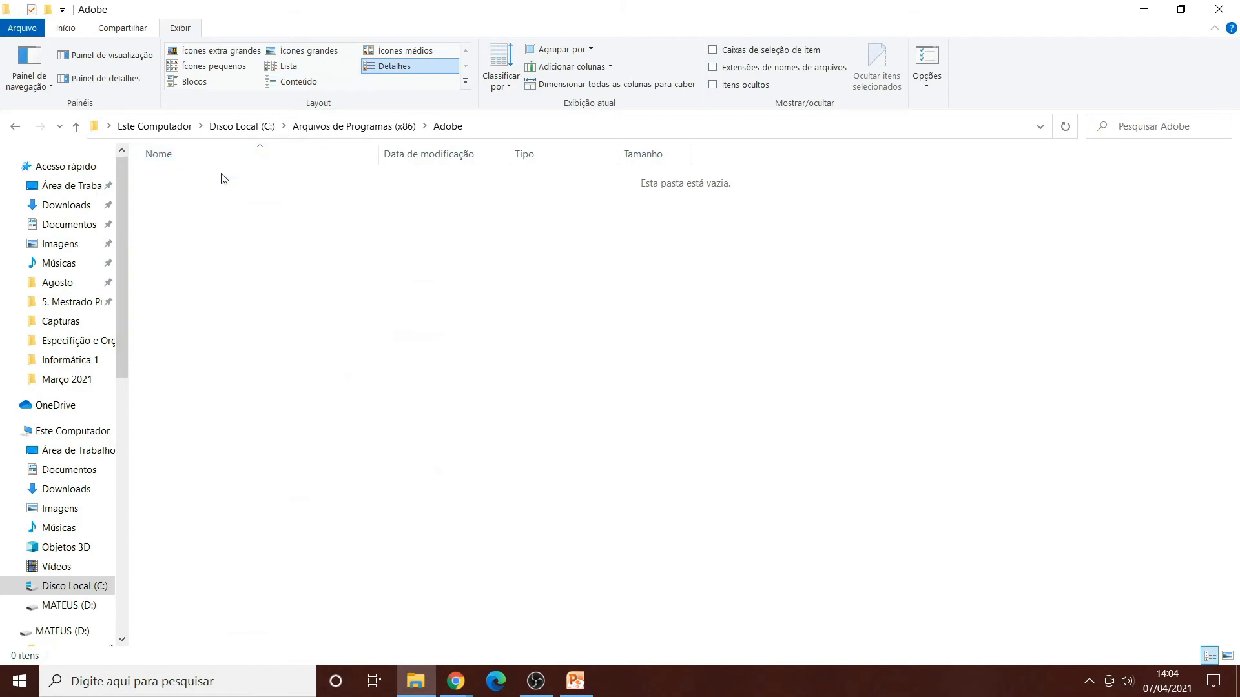
left_click(15, 125)
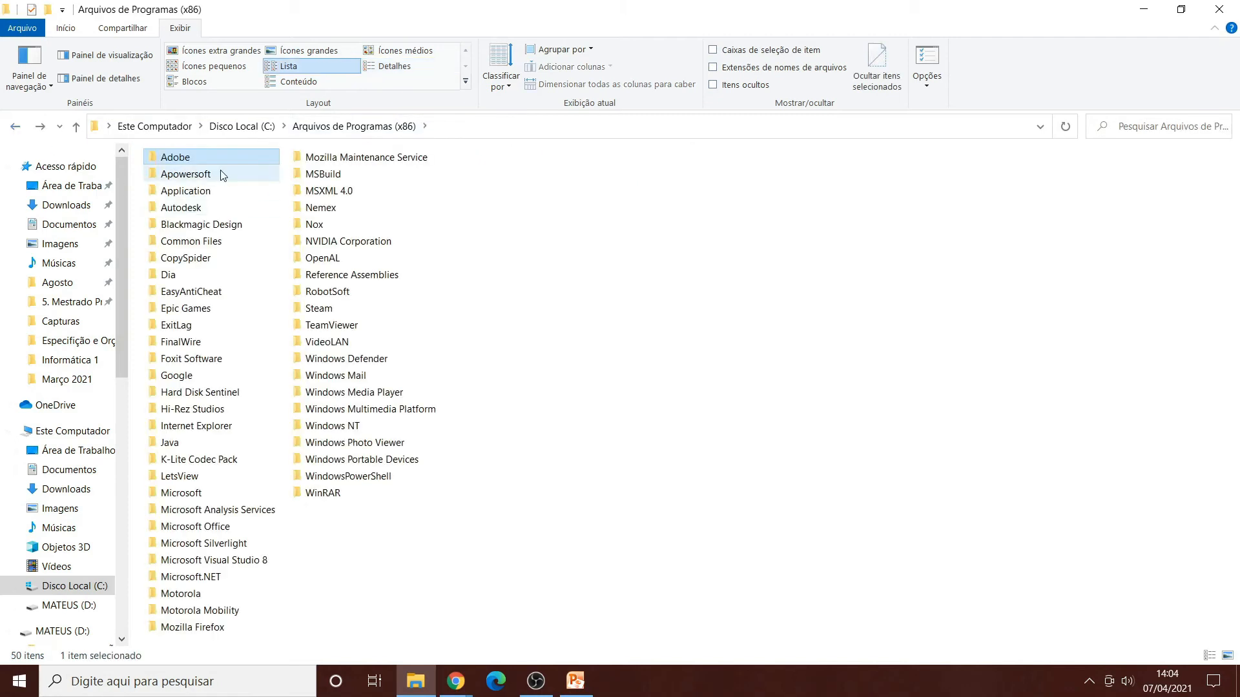
double_click(208, 276)
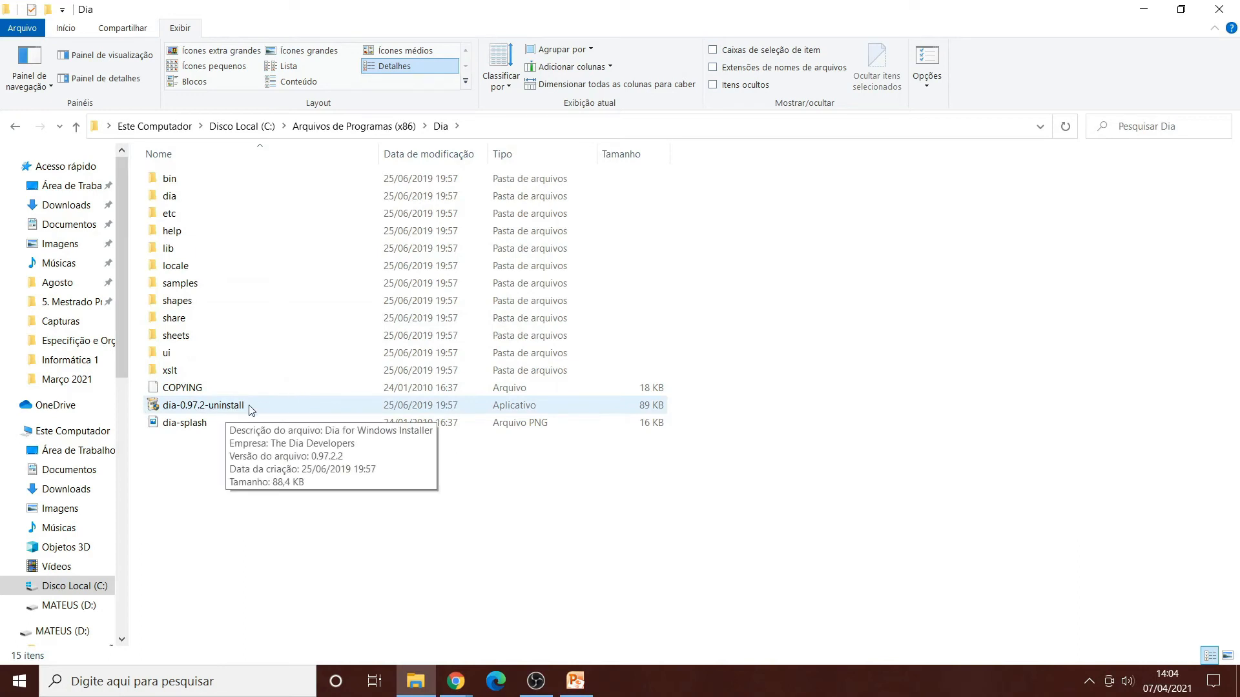
left_click(16, 127)
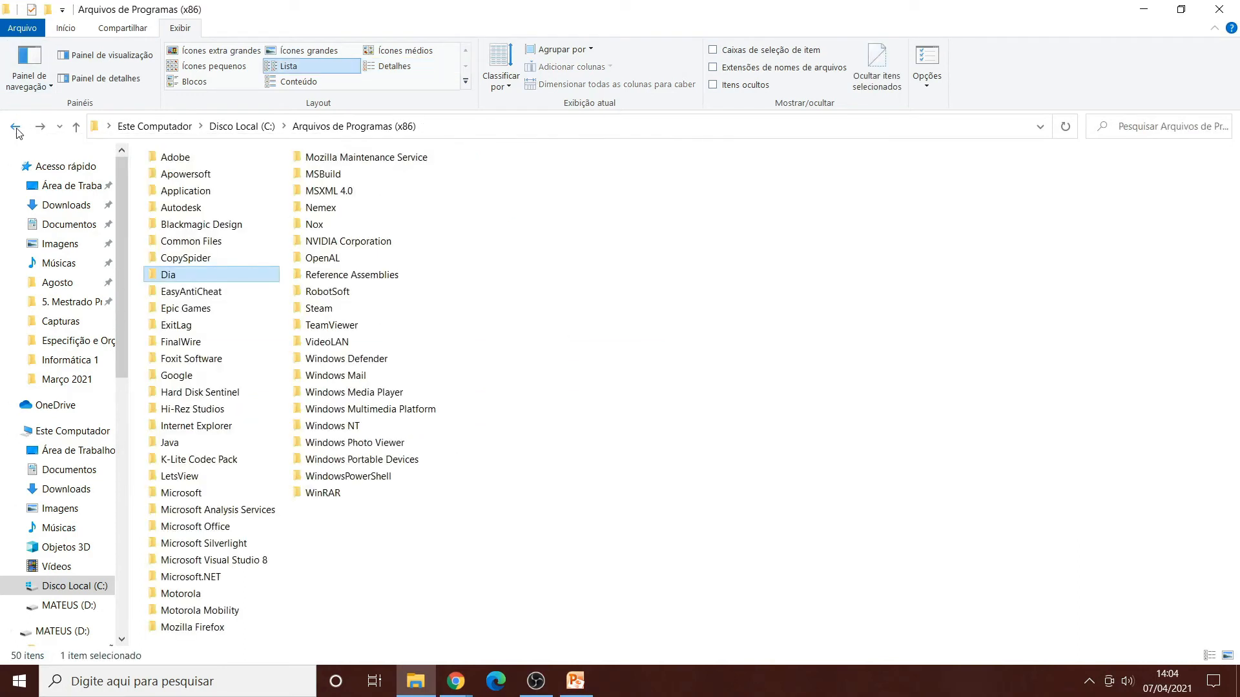
left_click(16, 129)
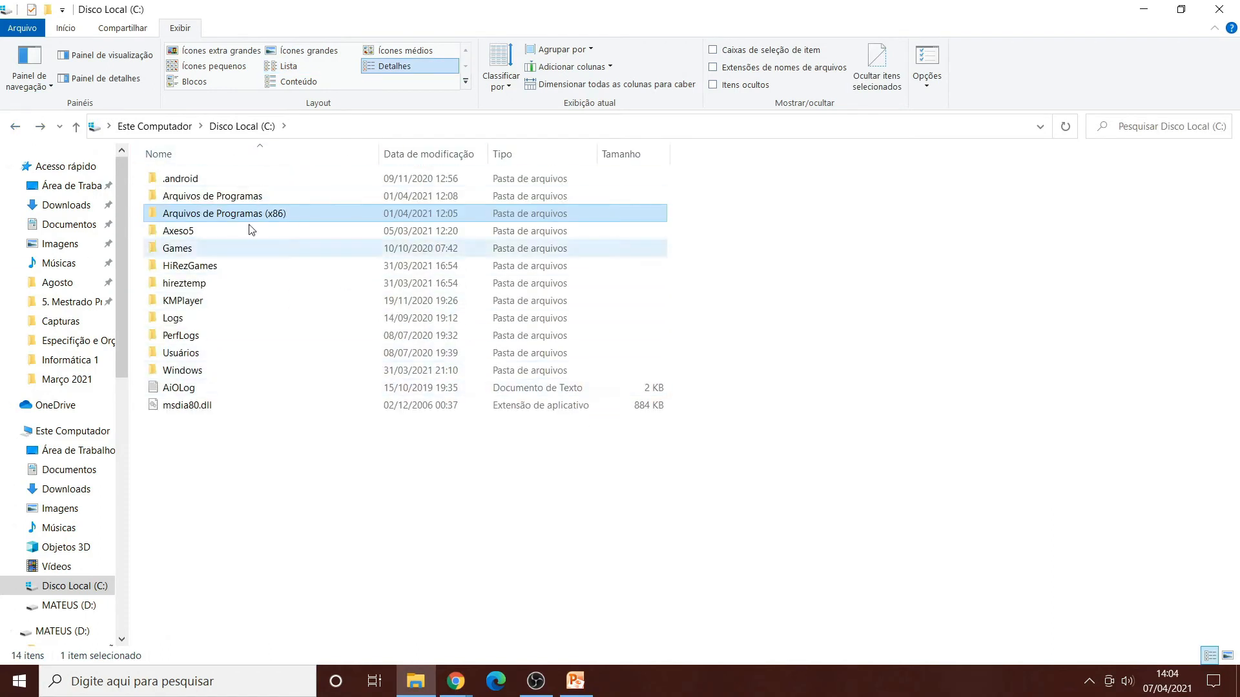
View the Arquivos de Programas folder, and open the list of programs to uninstall in Painel de Controle.
double_click(250, 196)
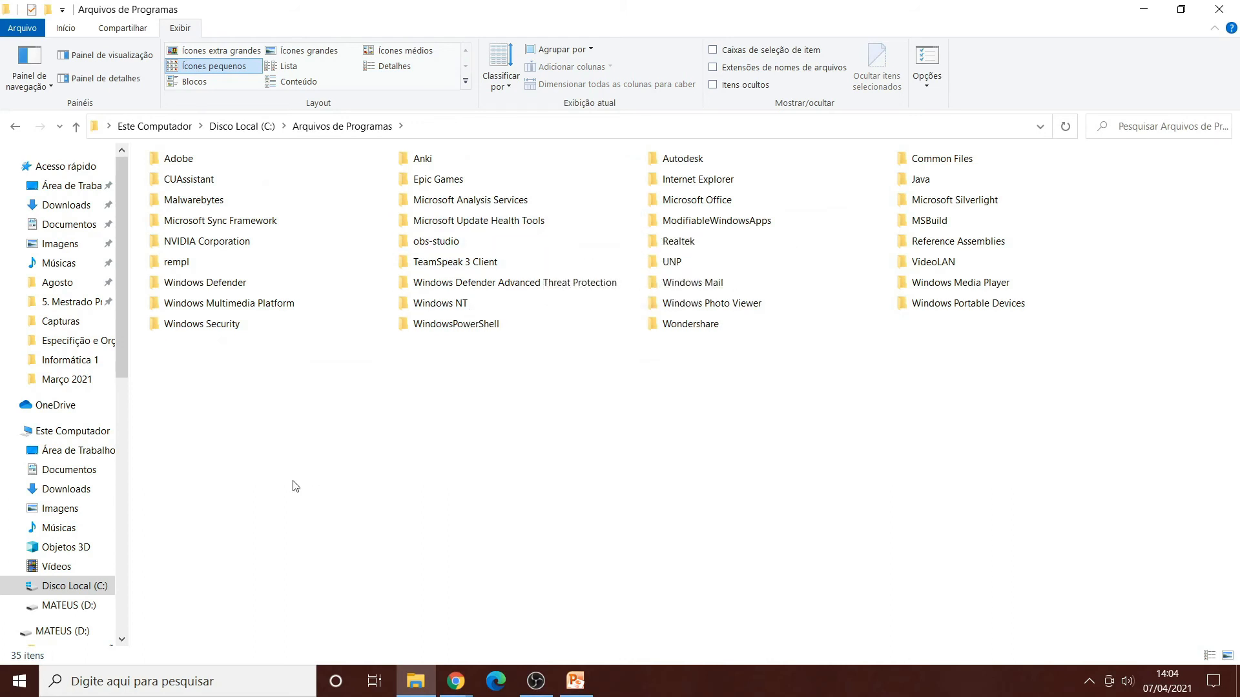
left_click(163, 685)
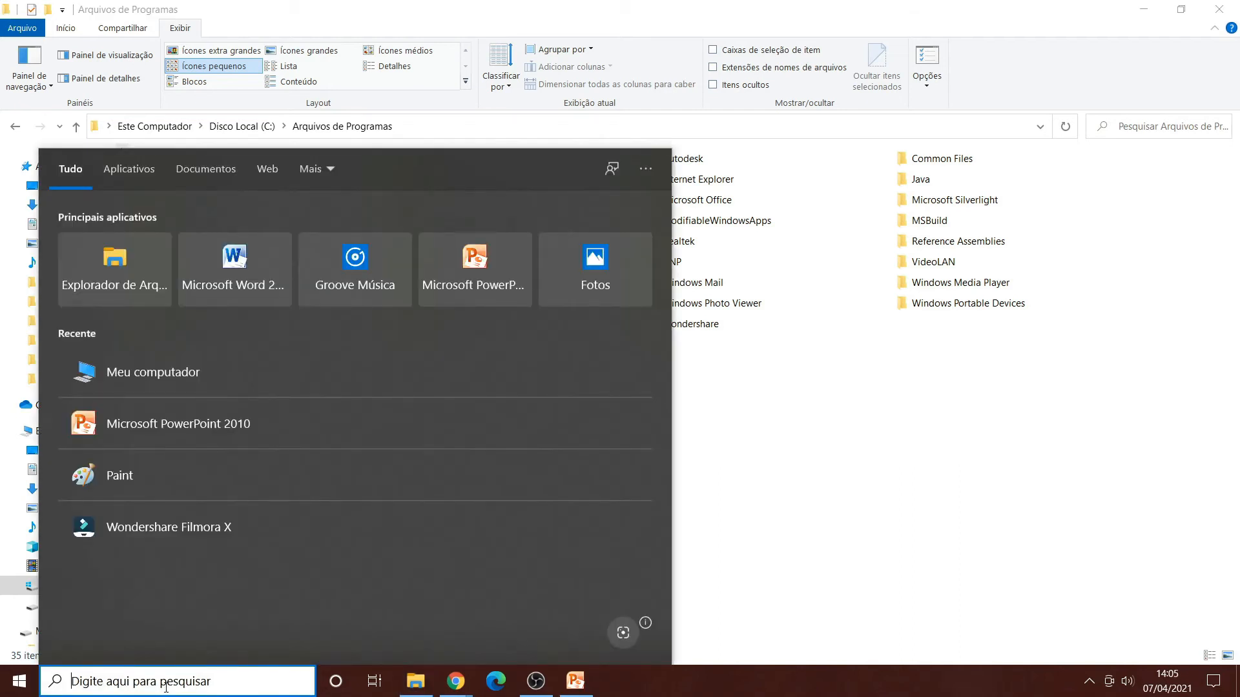
type("paine")
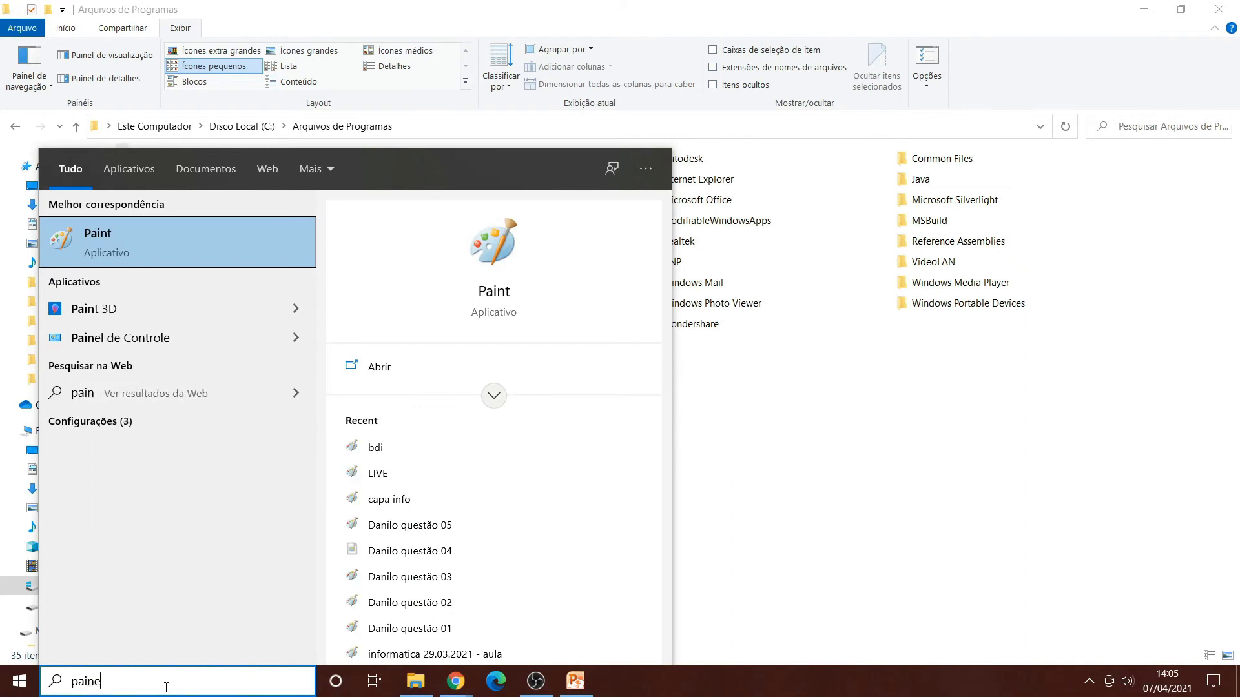
type("l de")
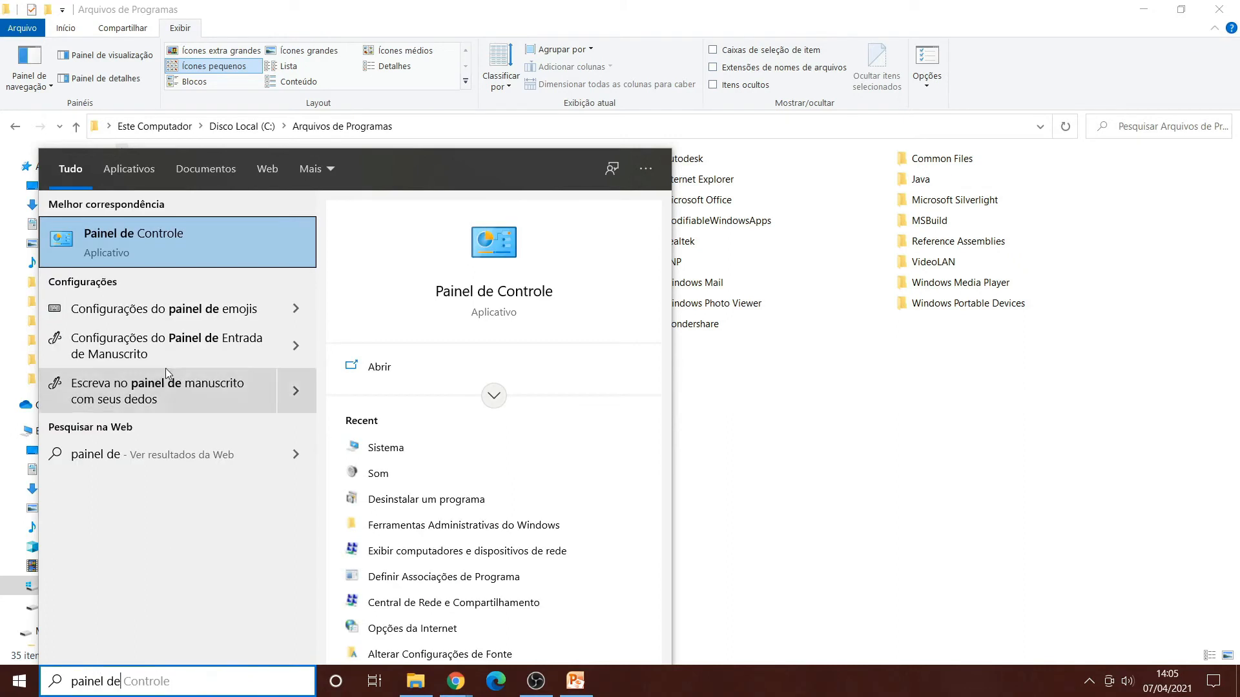
left_click(178, 257)
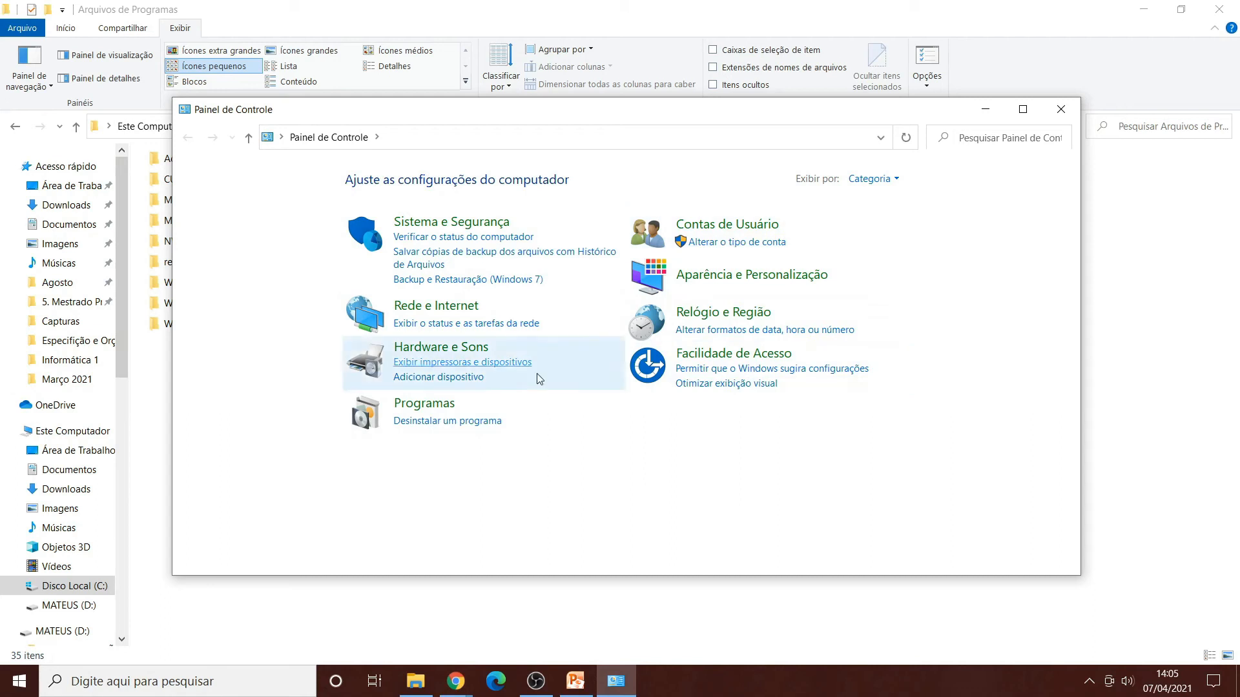
left_click(448, 421)
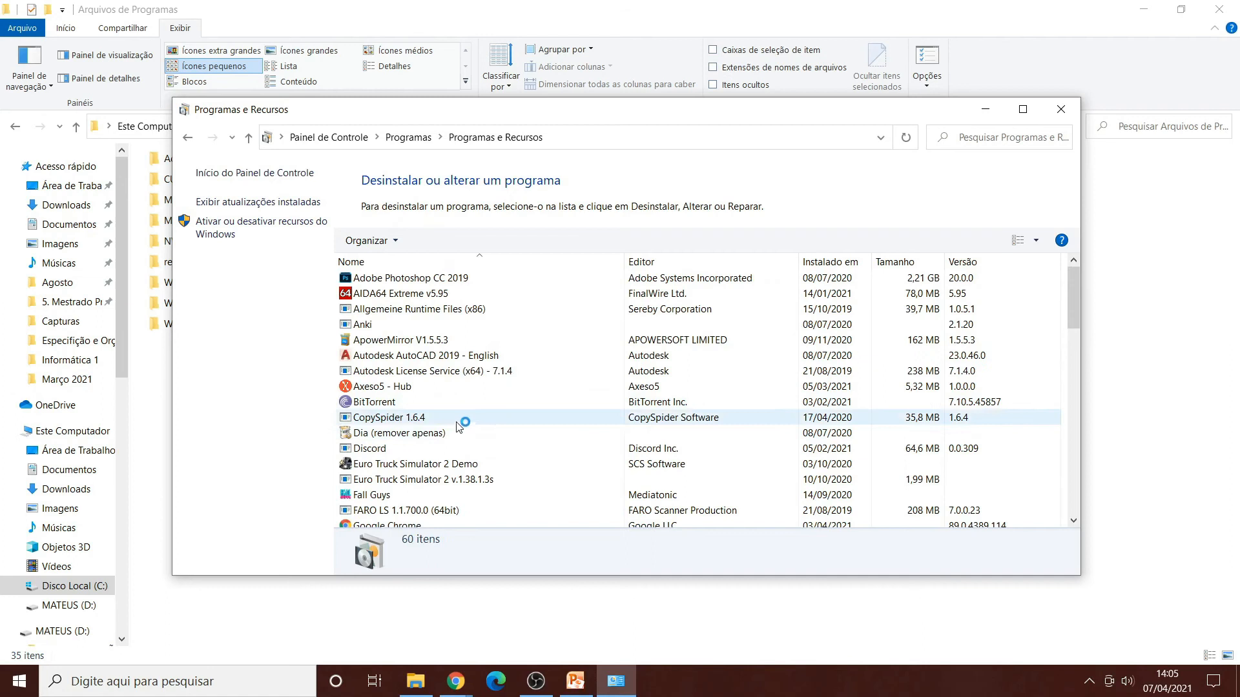
Examine the full list of installed programs in Programas e Recursos, selecting Adobe Photoshop CC 2019 to see its details.
scroll(487, 450, "down", 3)
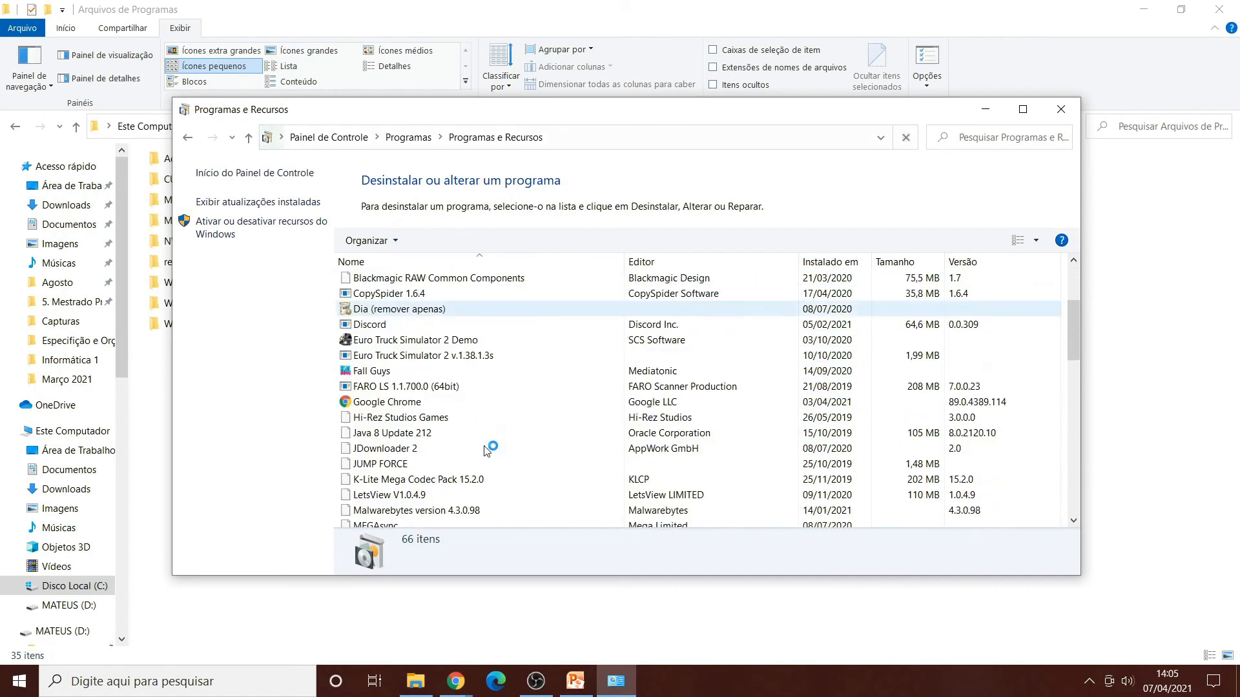
scroll(497, 439, "up", 4)
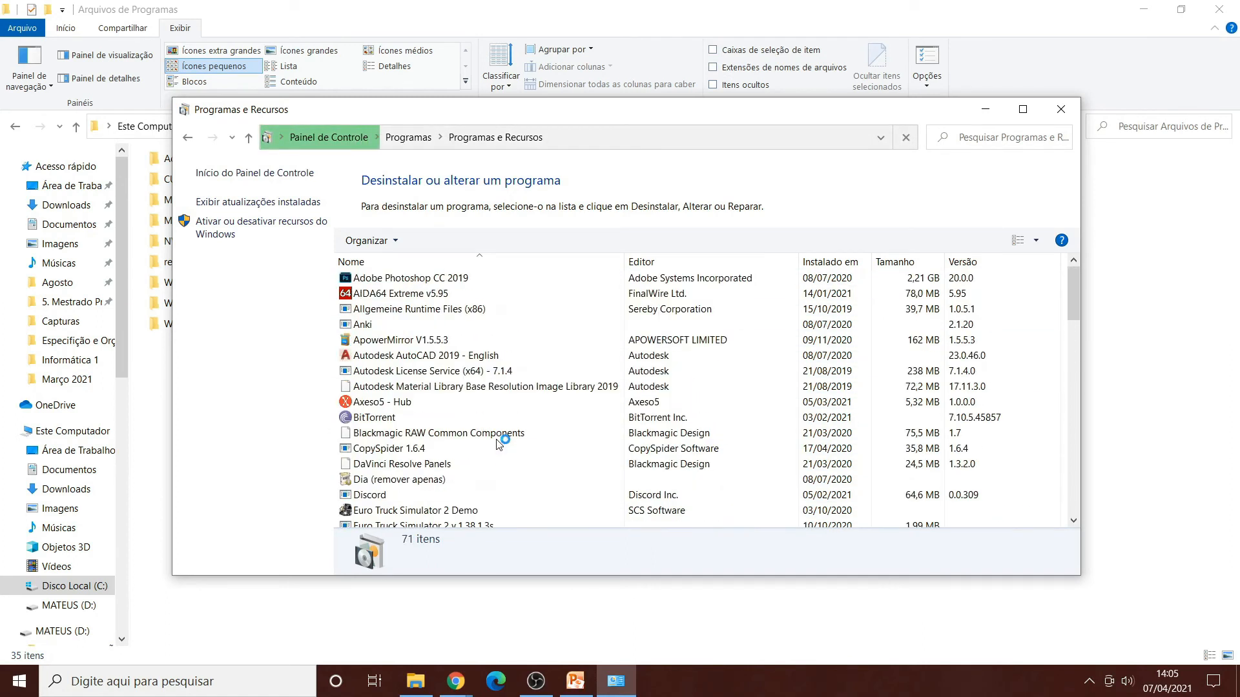
left_click(439, 279)
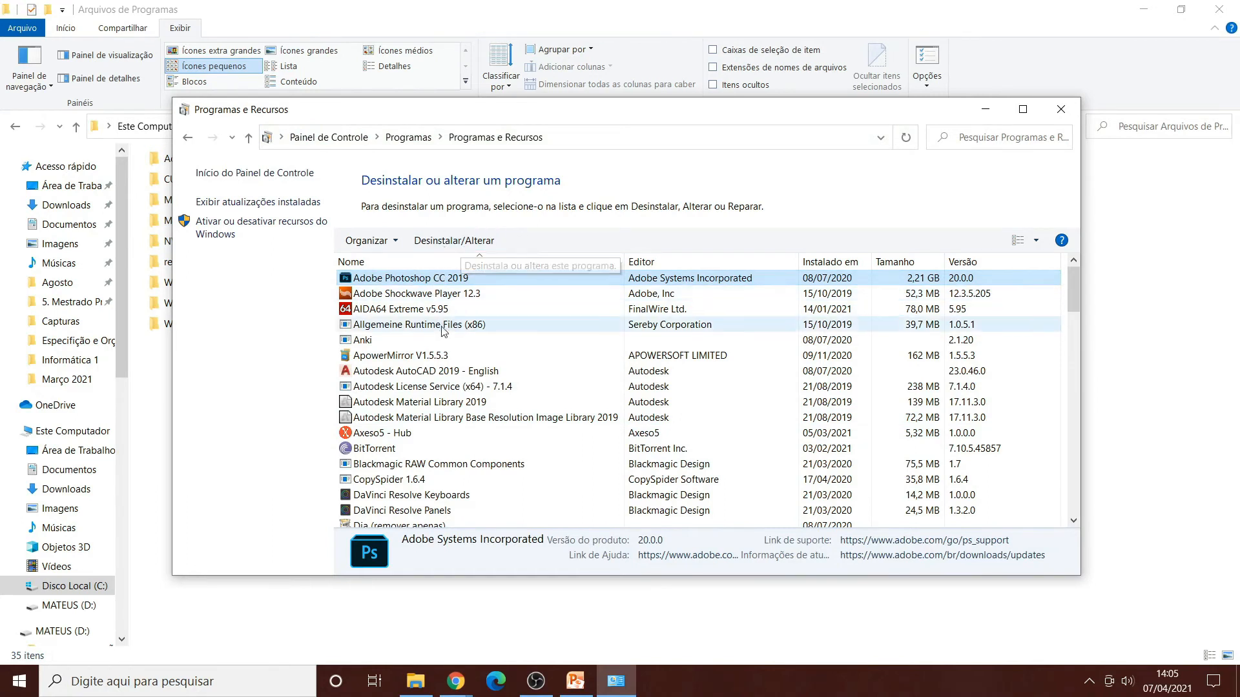
scroll(464, 336, "down", 7)
scroll(463, 336, "down", 7)
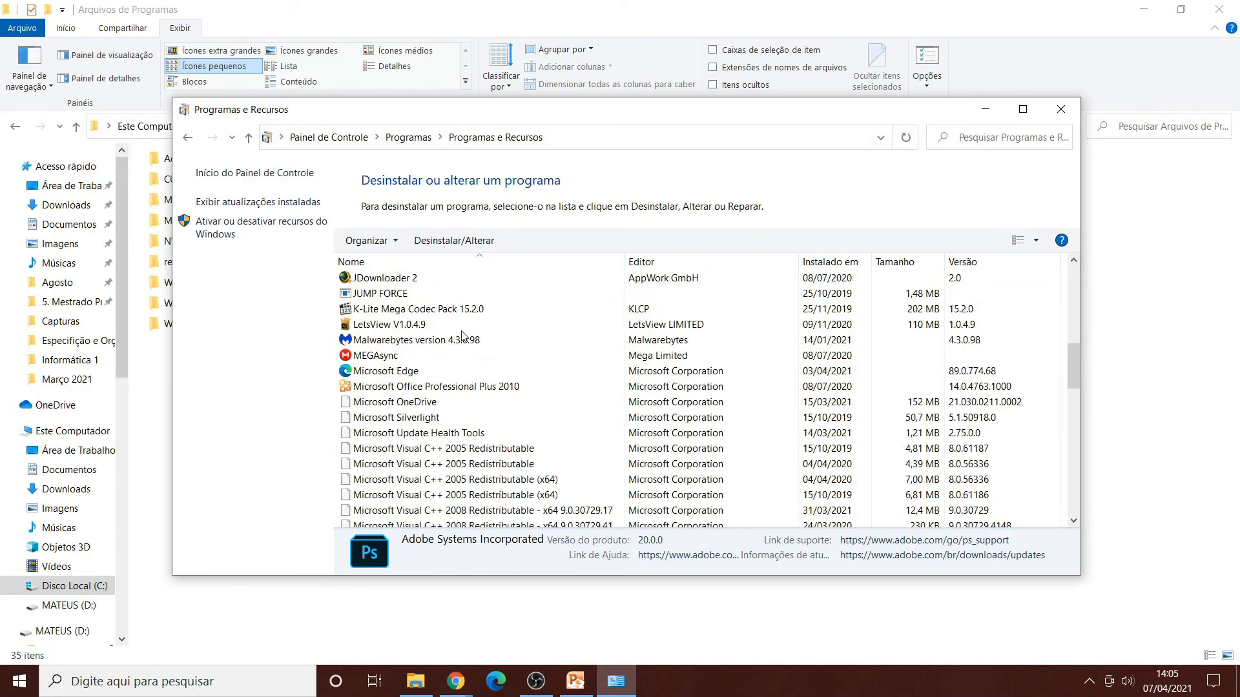
scroll(477, 402, "down", 10)
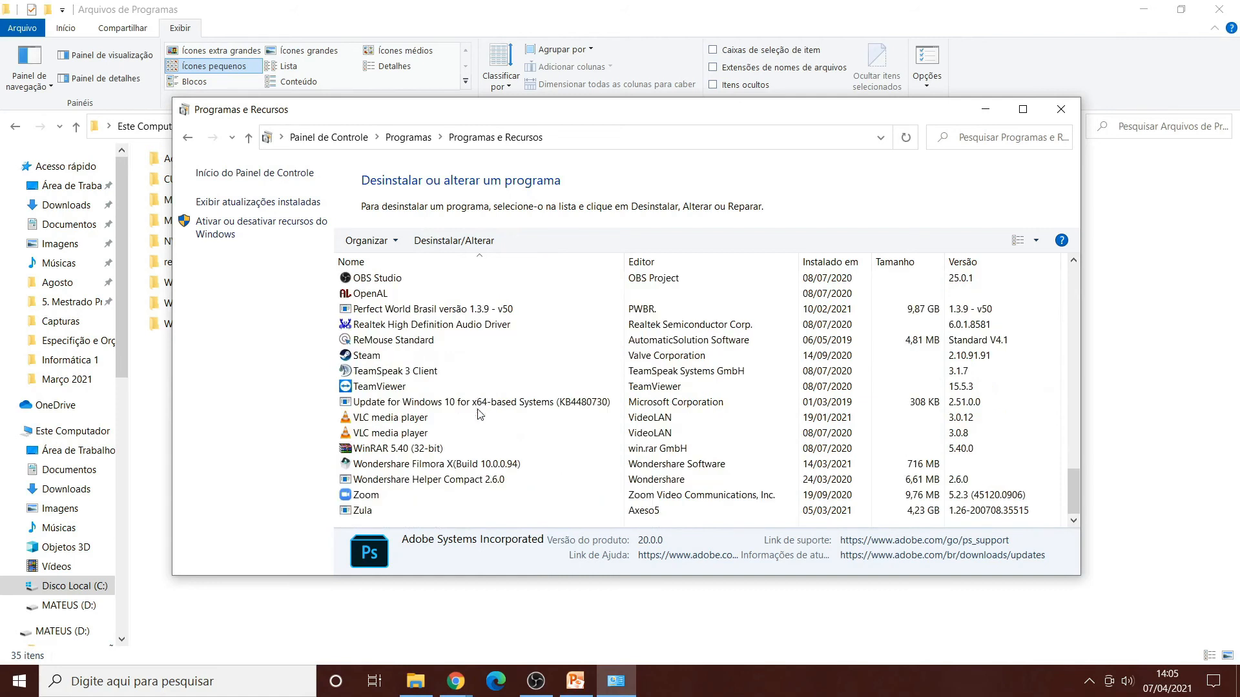
scroll(479, 413, "up", 16)
scroll(479, 426, "up", 10)
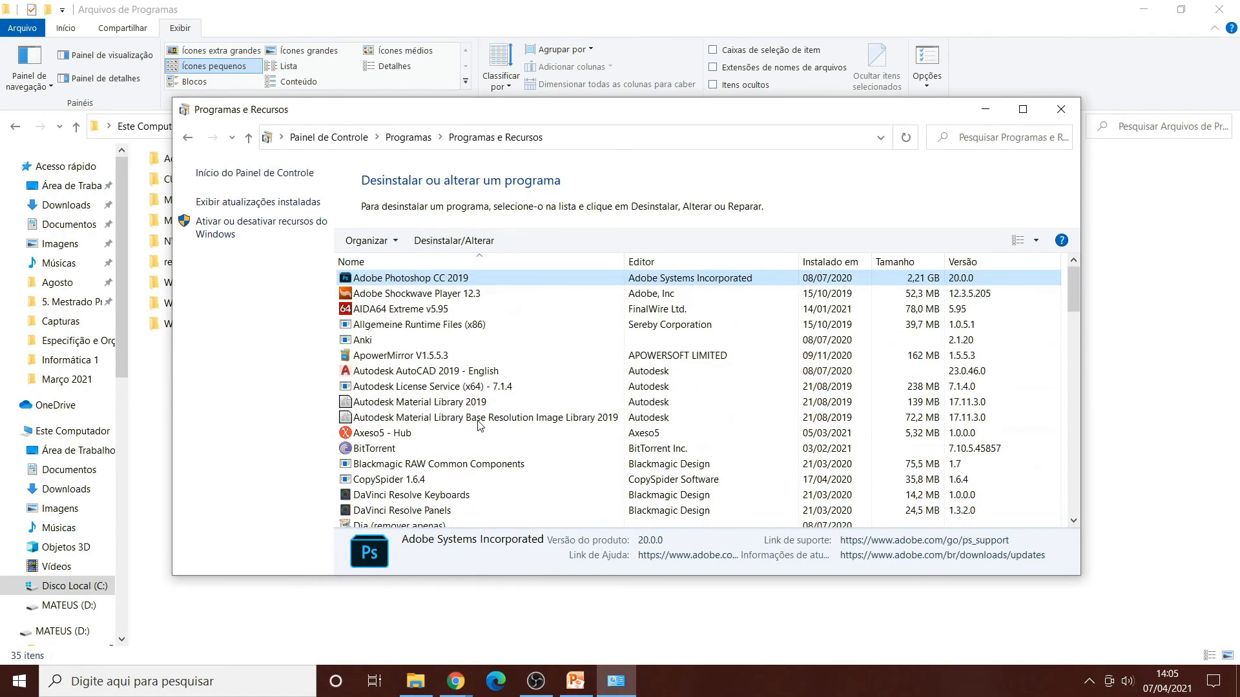
scroll(479, 425, "down", 8)
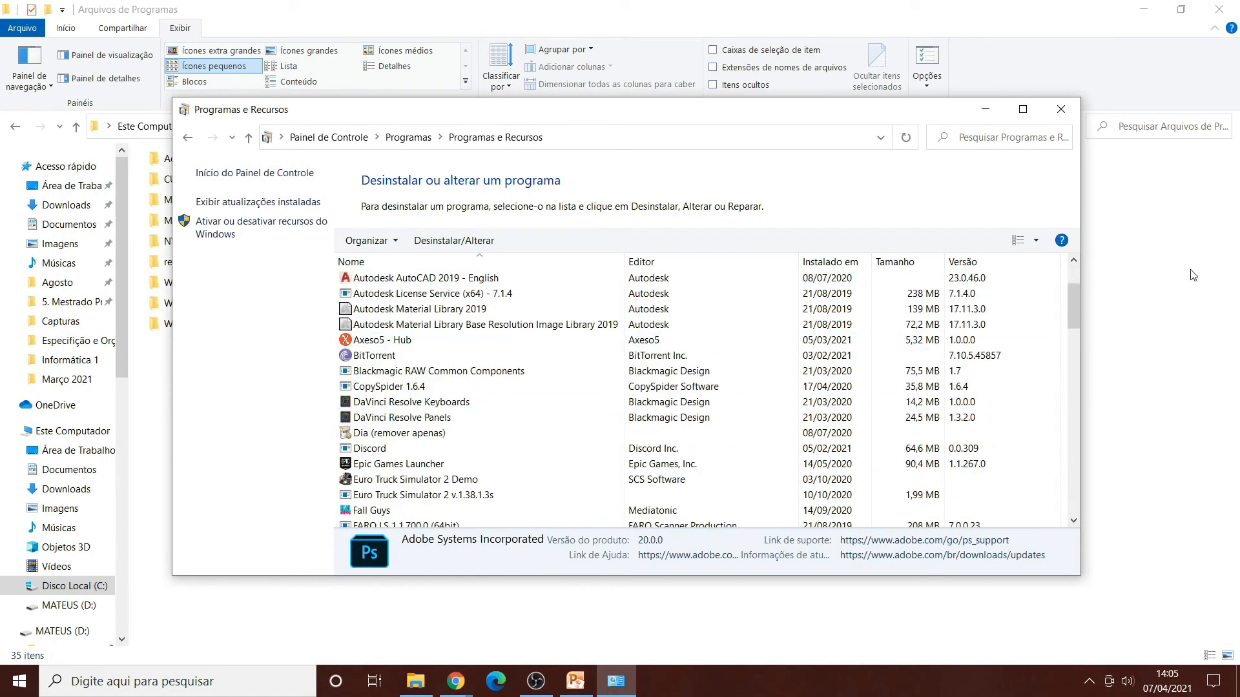
scroll(785, 366, "up", 10)
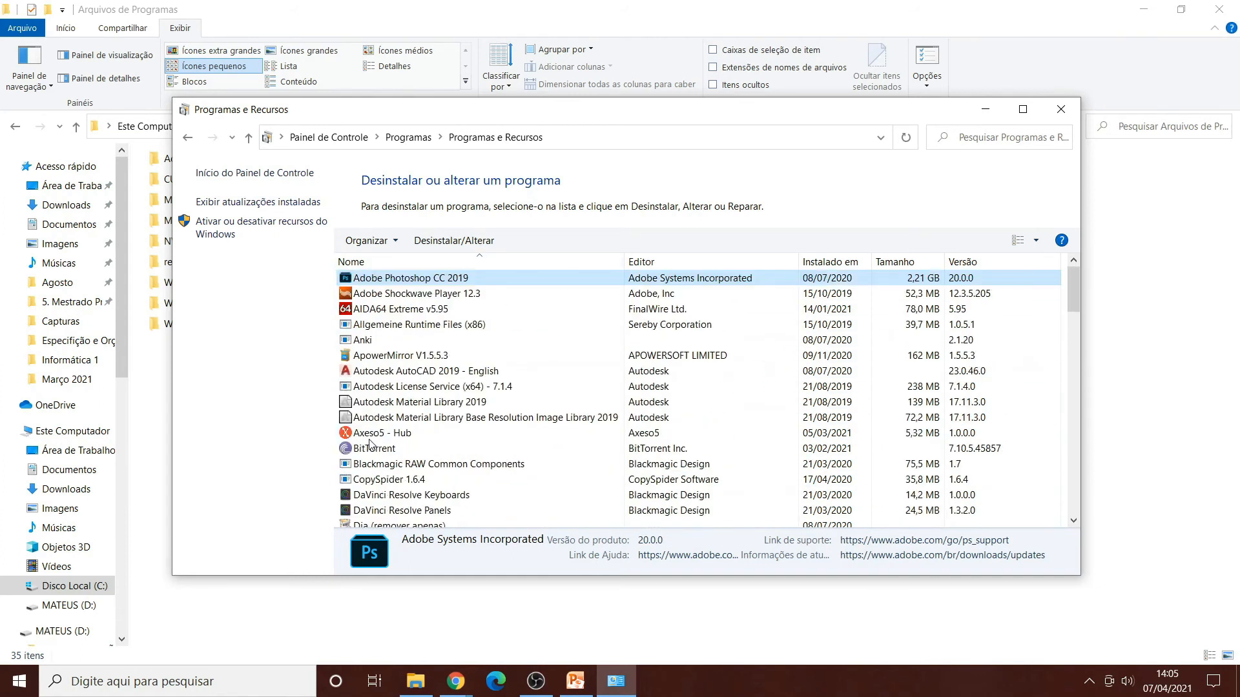
scroll(374, 447, "down", 10)
scroll(394, 452, "up", 10)
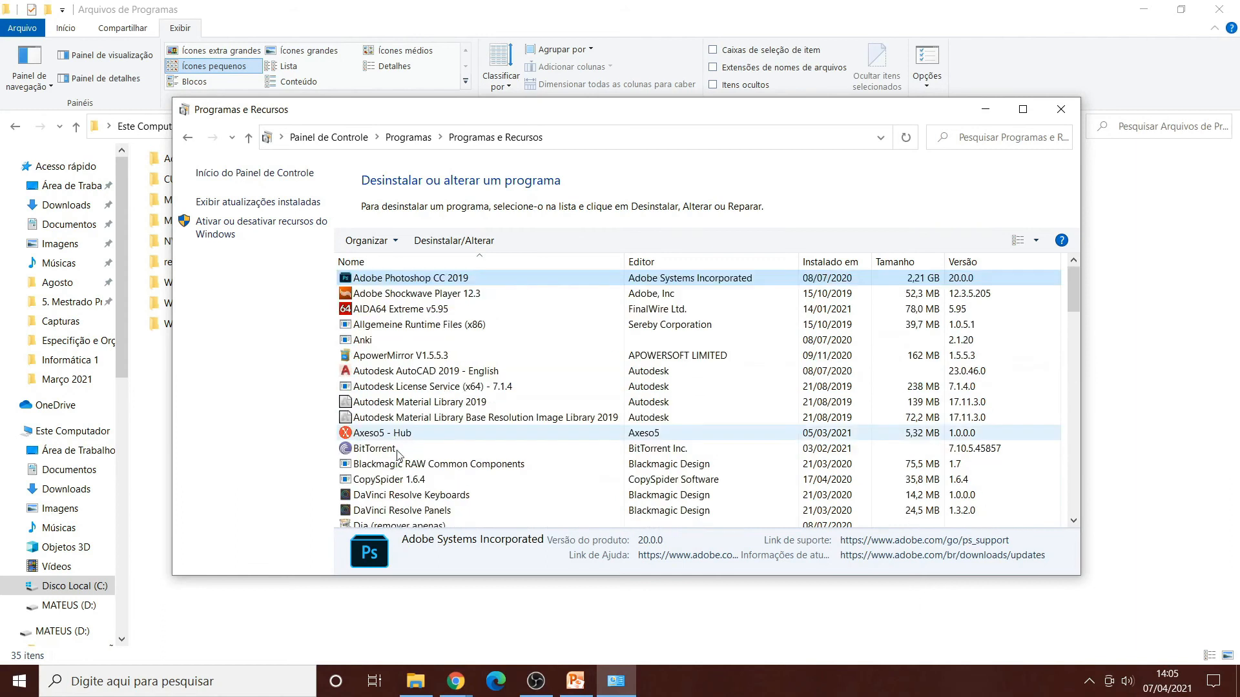
Close Programas e Recursos, switch to the informática 01 presentation in PowerPoint, and find the later Arquivos – "Ficheiros" slide thumbnails.
left_click(1065, 115)
left_click(575, 681)
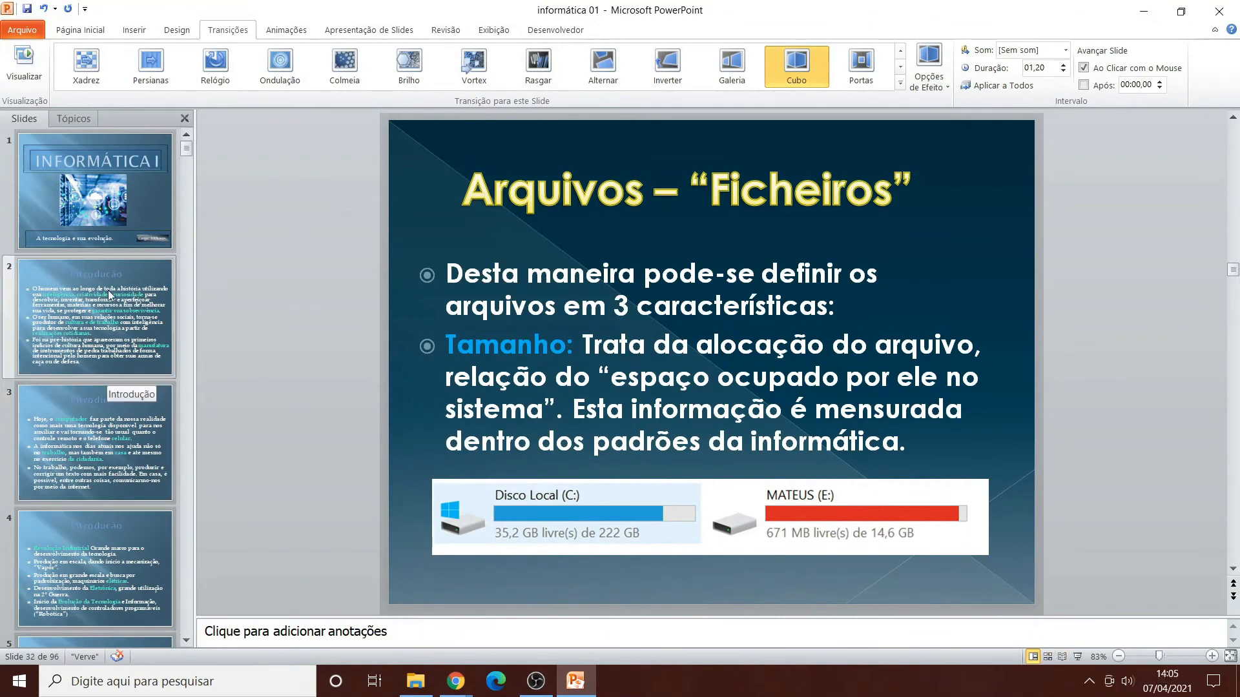
scroll(100, 378, "down", 10)
scroll(99, 375, "down", 8)
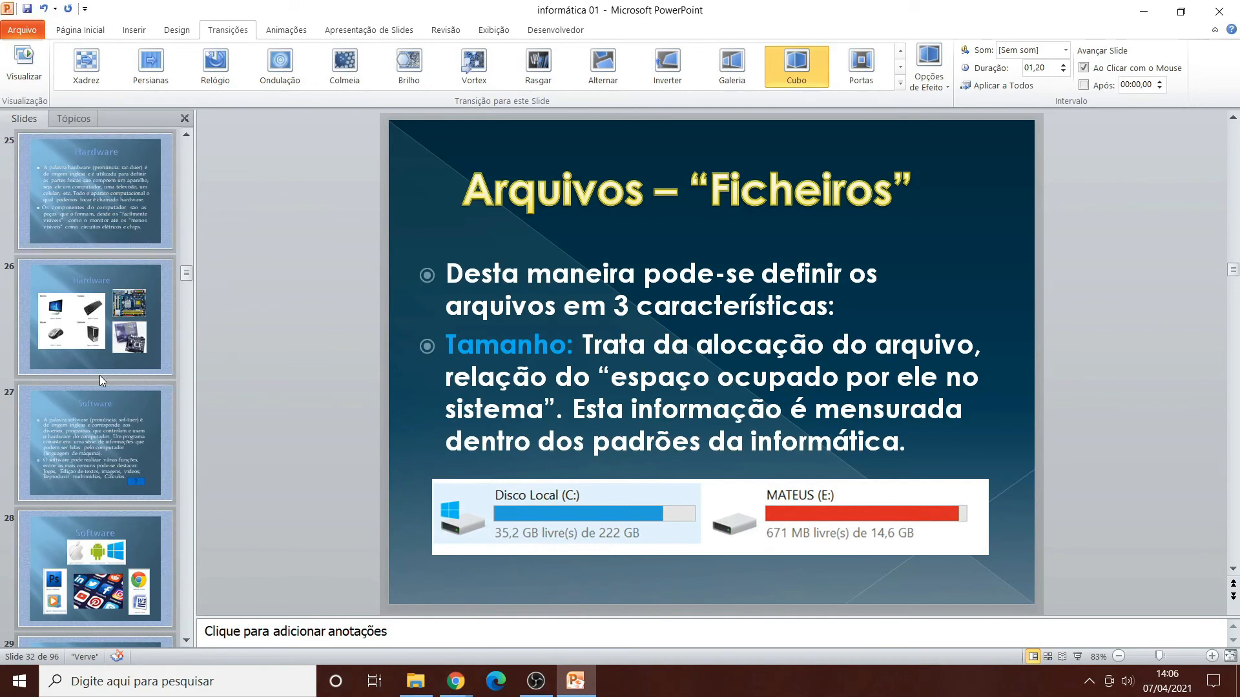
scroll(99, 375, "down", 3)
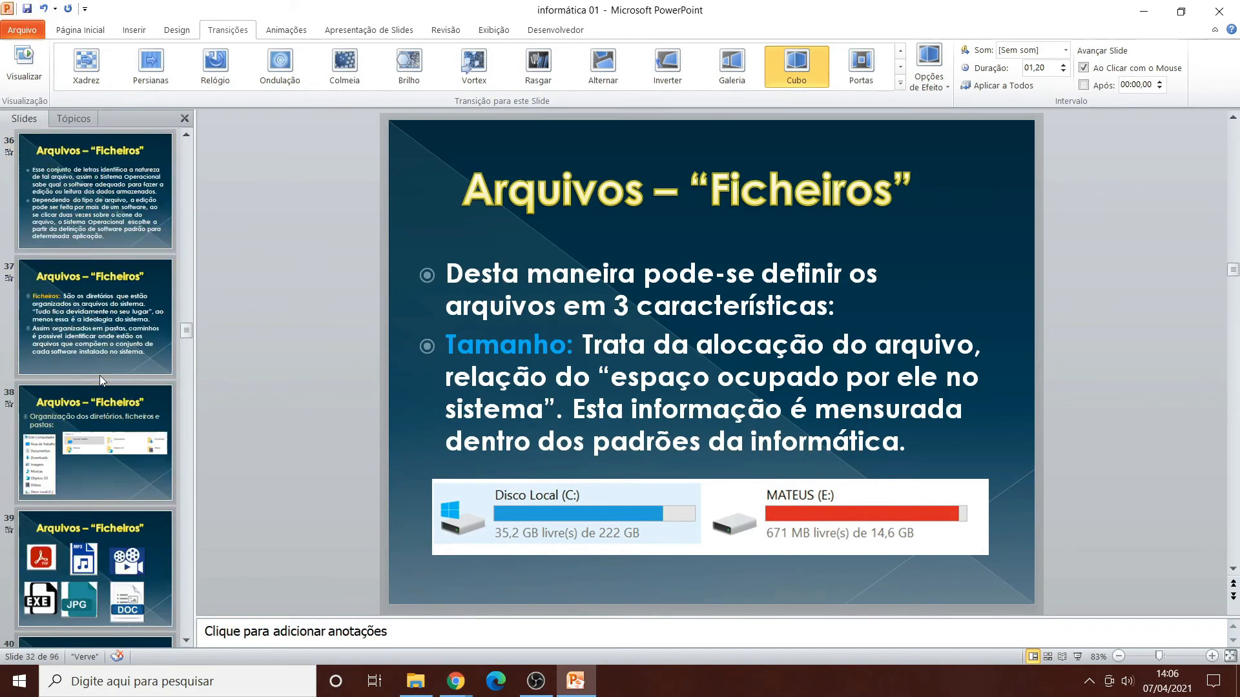